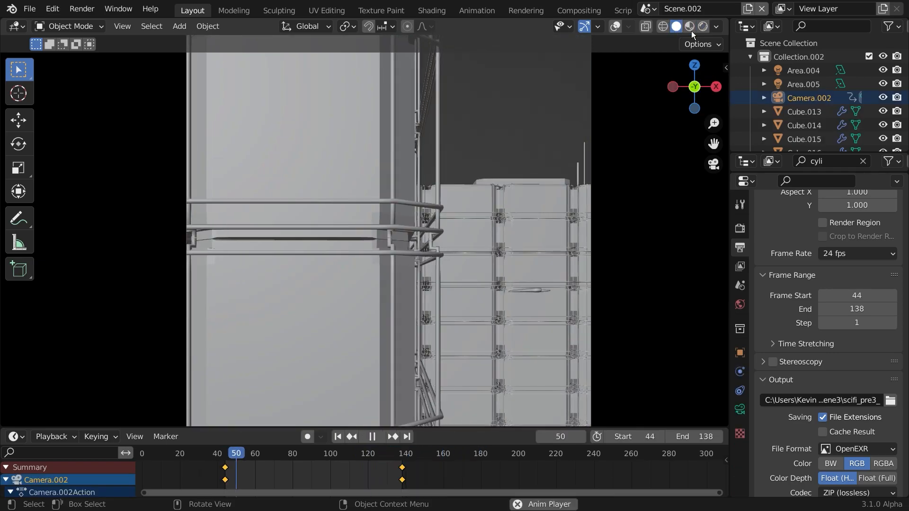
Step: Preview the finished scene in rendered shading and view the spaceship and surrounding skyscrapers from several angles
click(701, 27)
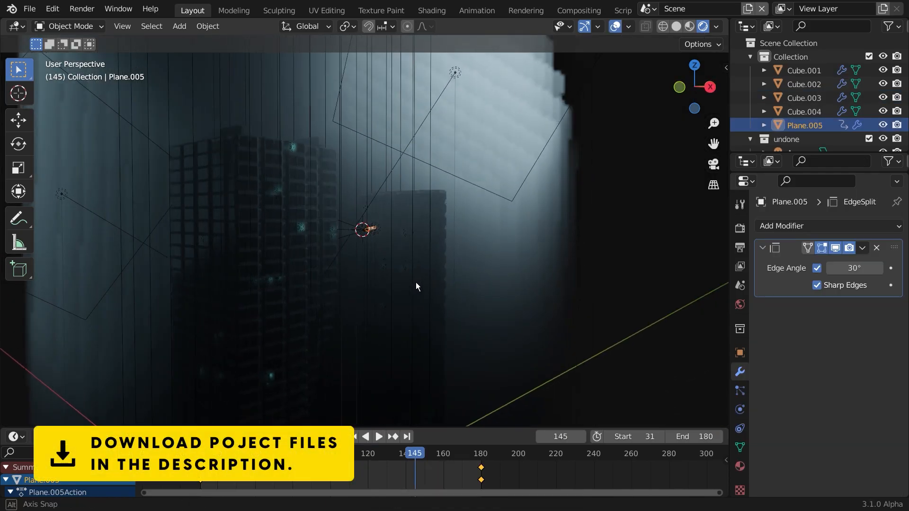
middle_drag(430, 280, 448, 277)
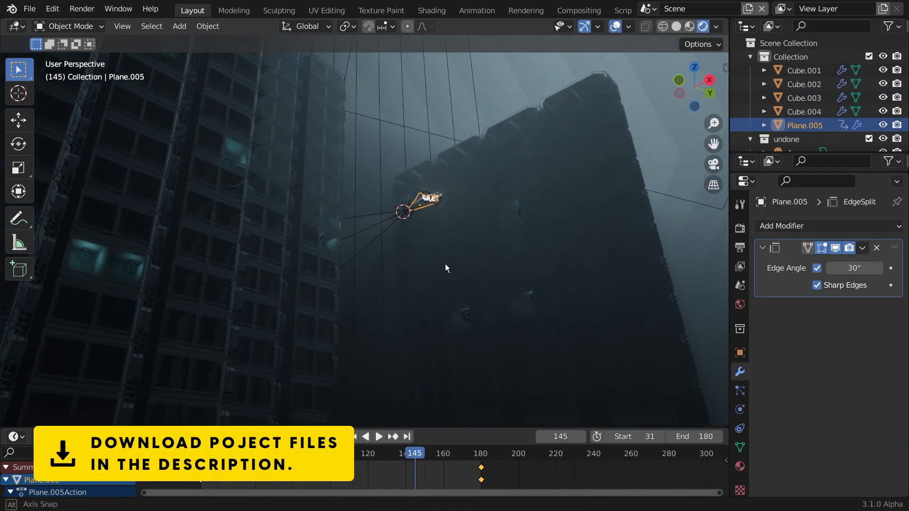
middle_drag(444, 263, 402, 286)
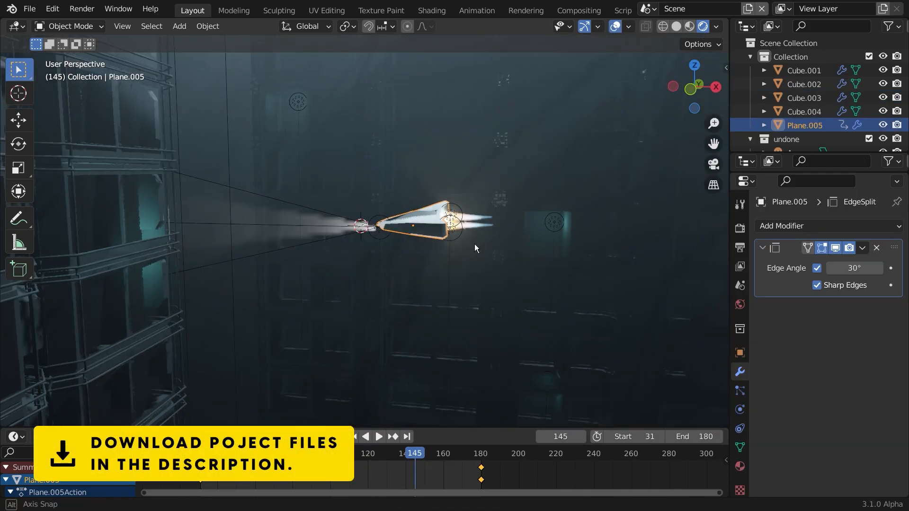
middle_drag(475, 243, 448, 243)
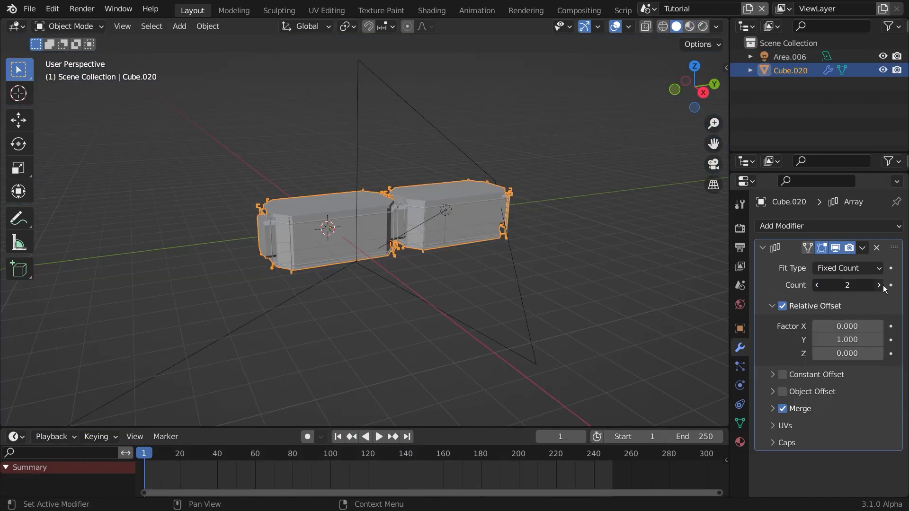
Step: Set the Array modifier's count to 3 for the building module
click(881, 285)
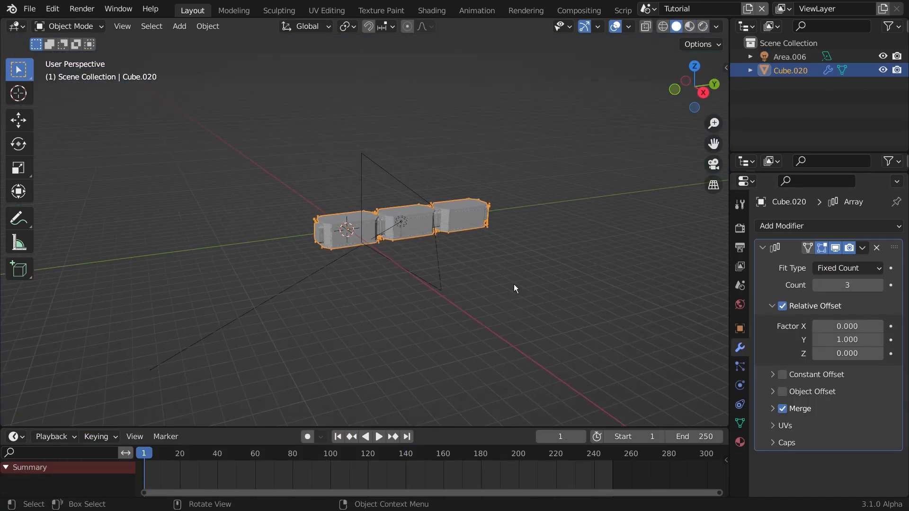
middle_drag(513, 284, 363, 259)
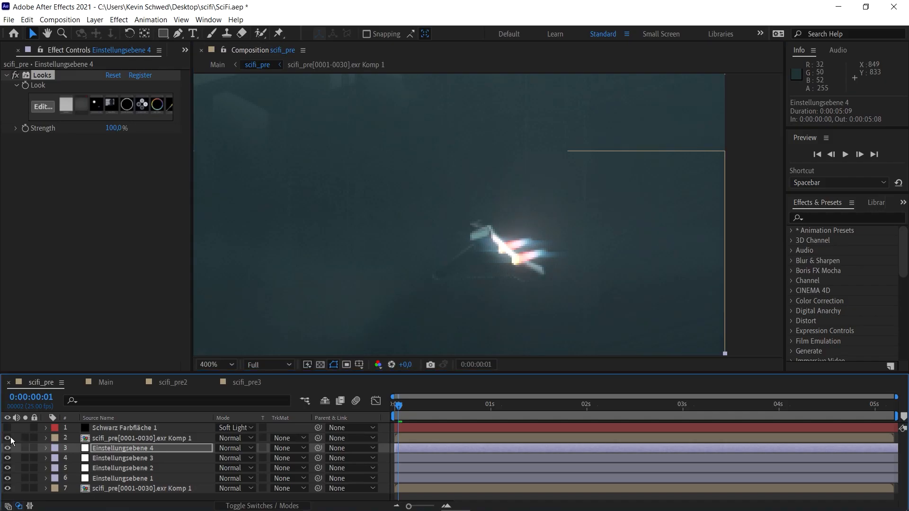
click(98, 439)
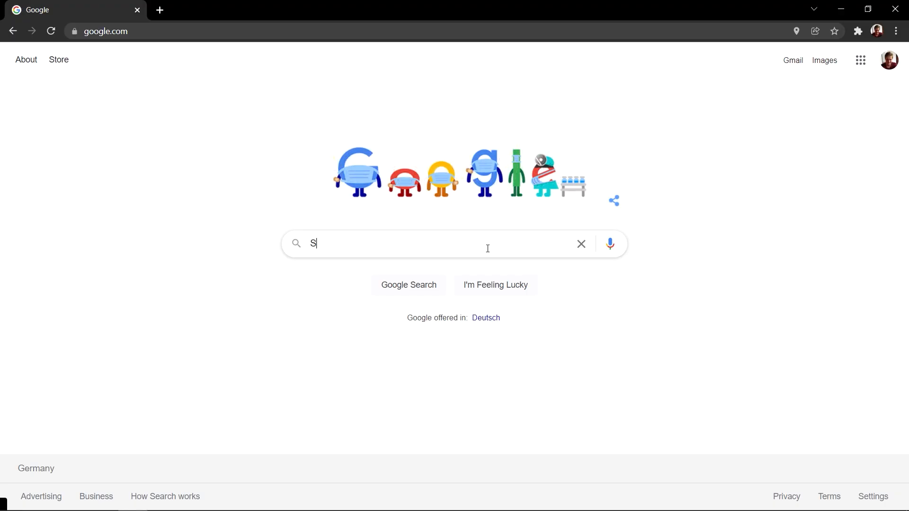
Step: Search the web for "Sci fi city" and show the image results
text(ci fi city)
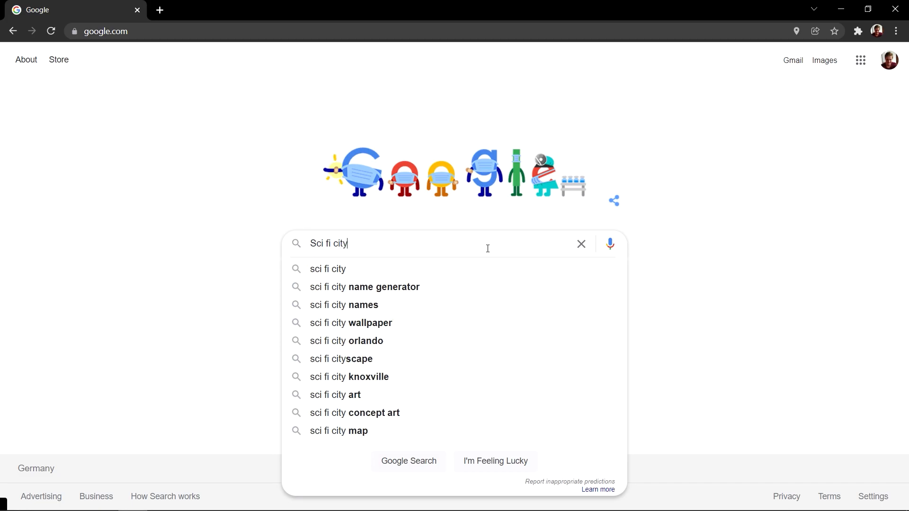
key(Return)
click(163, 111)
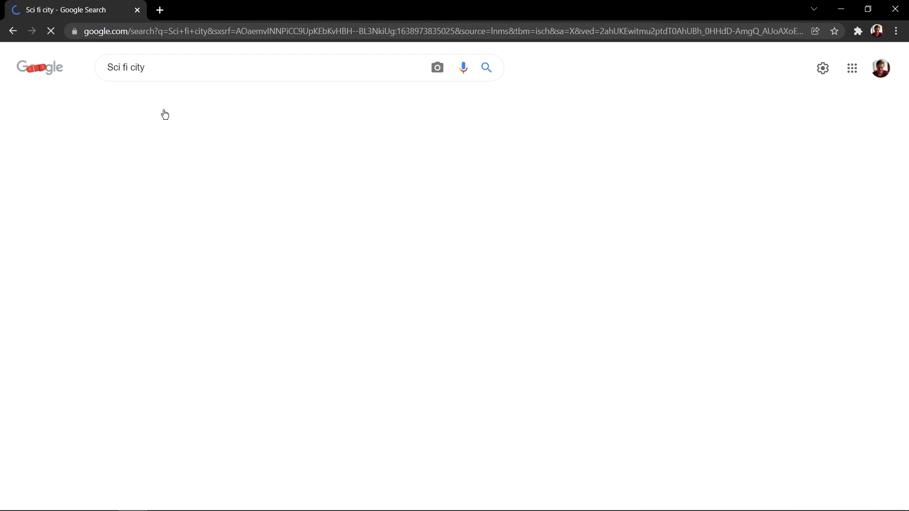
Step: Find the teal VideoHive "Sci-Fi City Trailer" image among the results and open its page in a new tab
scroll(297, 292, down, 4)
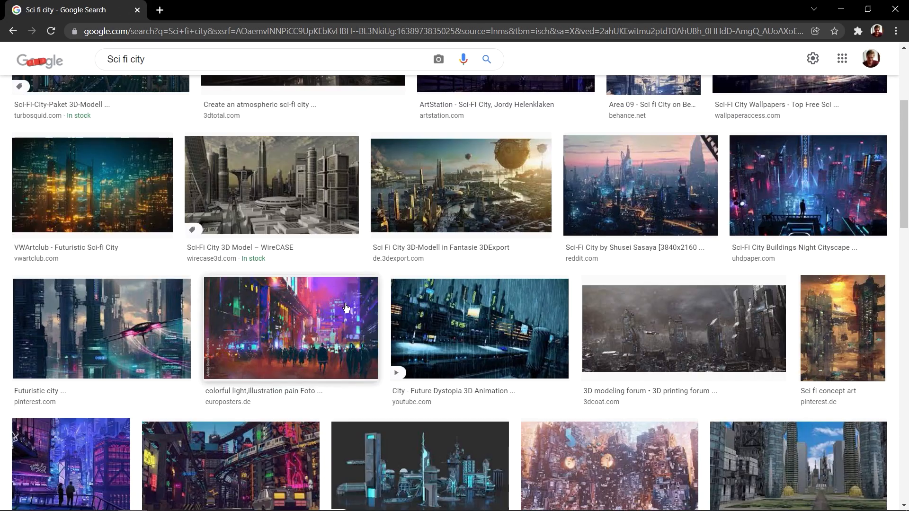
scroll(346, 308, down, 5)
scroll(446, 367, down, 1)
click(687, 327)
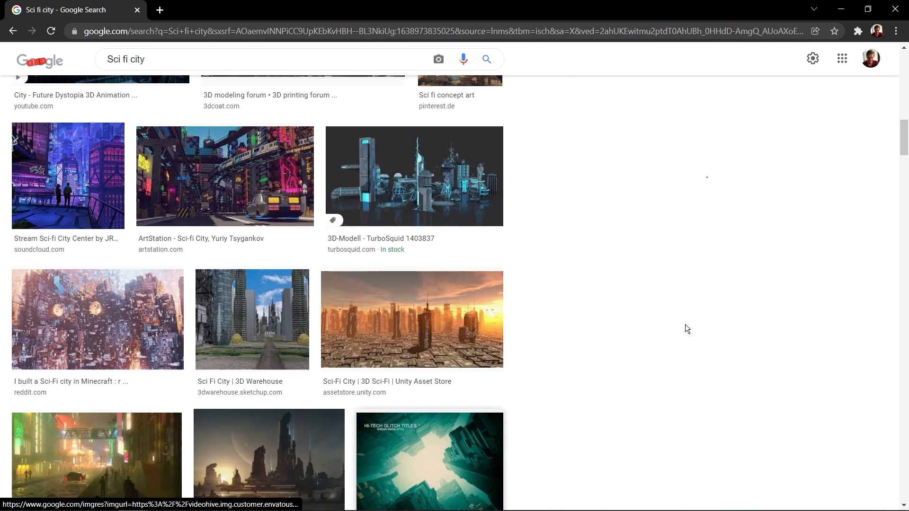
right_click(643, 201)
click(545, 9)
Step: Open the PS4Wallpapers "Sci-Fi City" image and the related "sci fi city 02" Behance images as further references
scroll(457, 269, down, 1)
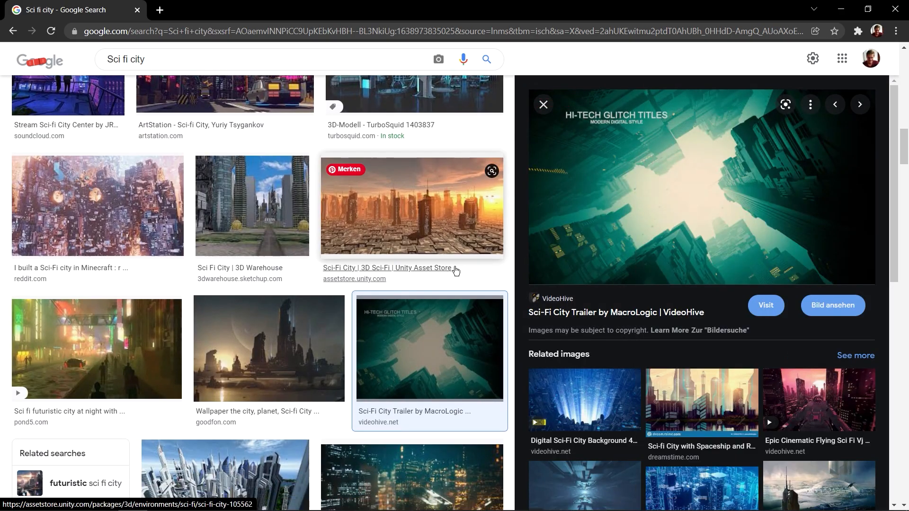
scroll(369, 332, down, 6)
click(73, 288)
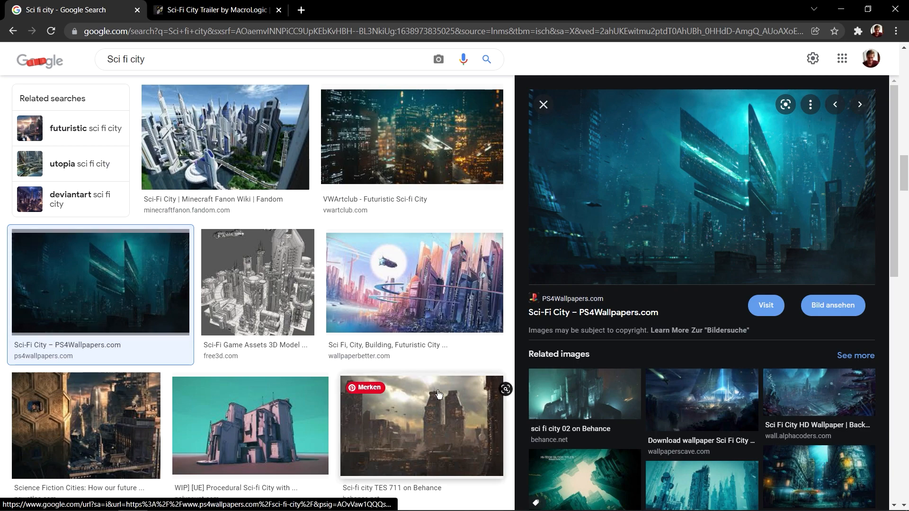
click(584, 400)
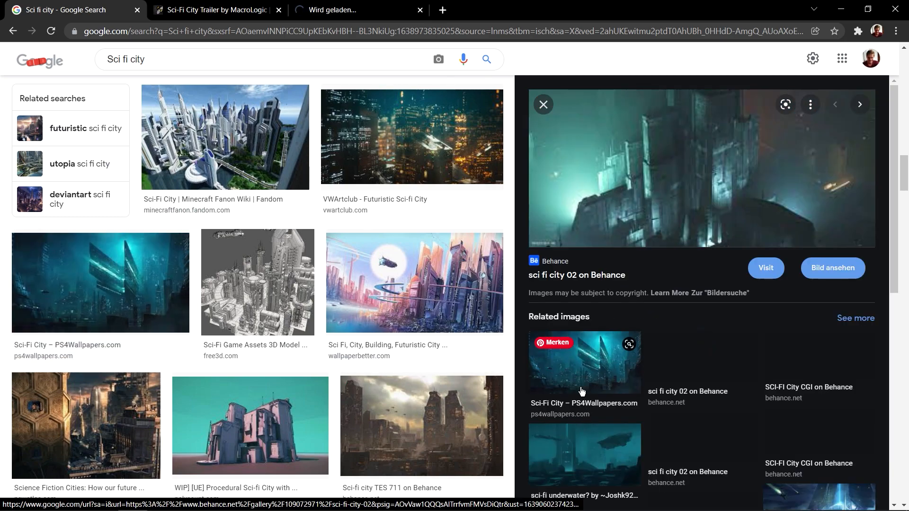
click(691, 385)
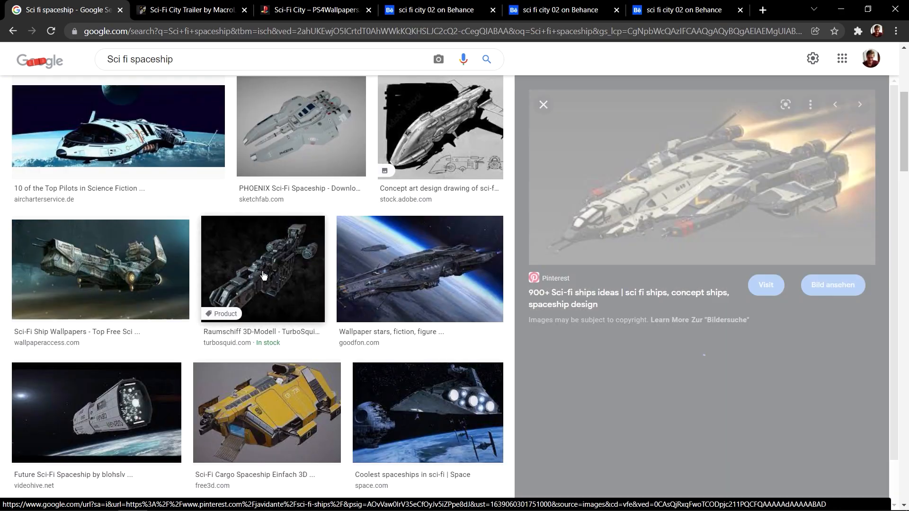
scroll(614, 184, up, 5)
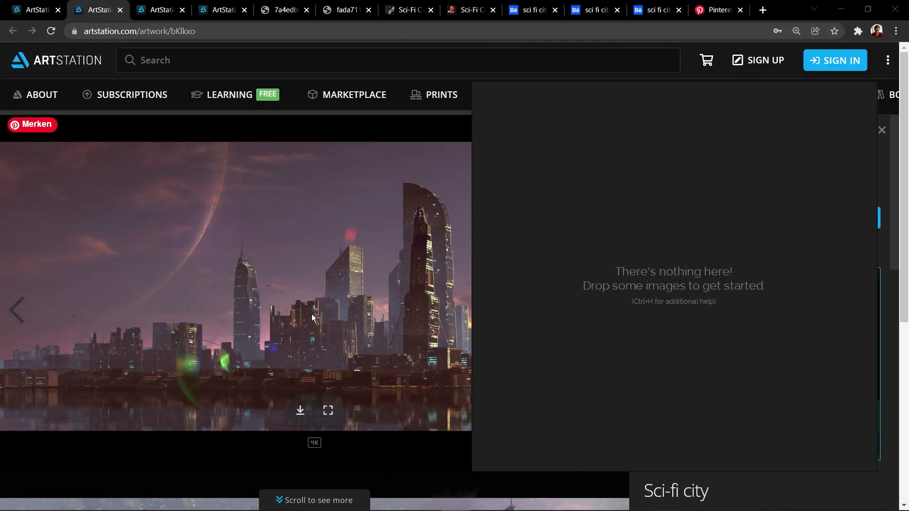
Step: Add the sci-fi city artworks from the open ArtStation pages to the empty reference board
drag(668, 328, 667, 349)
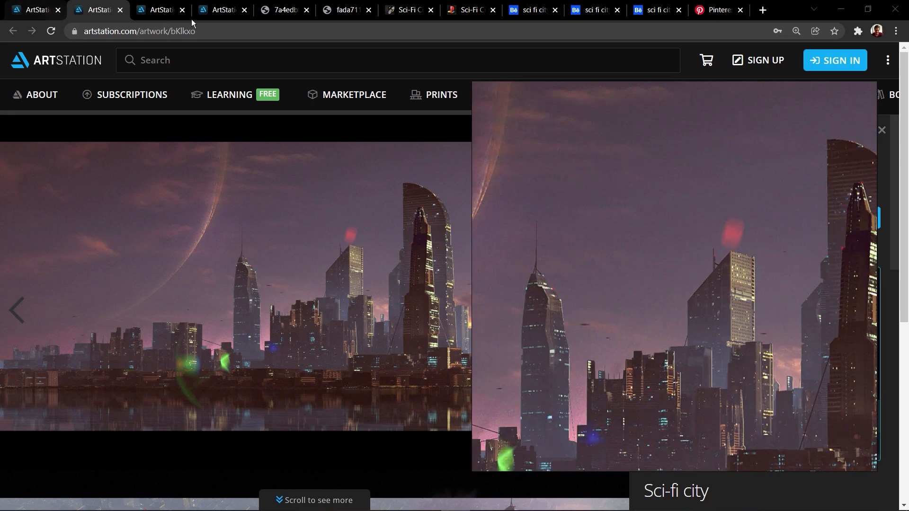
click(185, 15)
click(215, 10)
drag(297, 284, 664, 247)
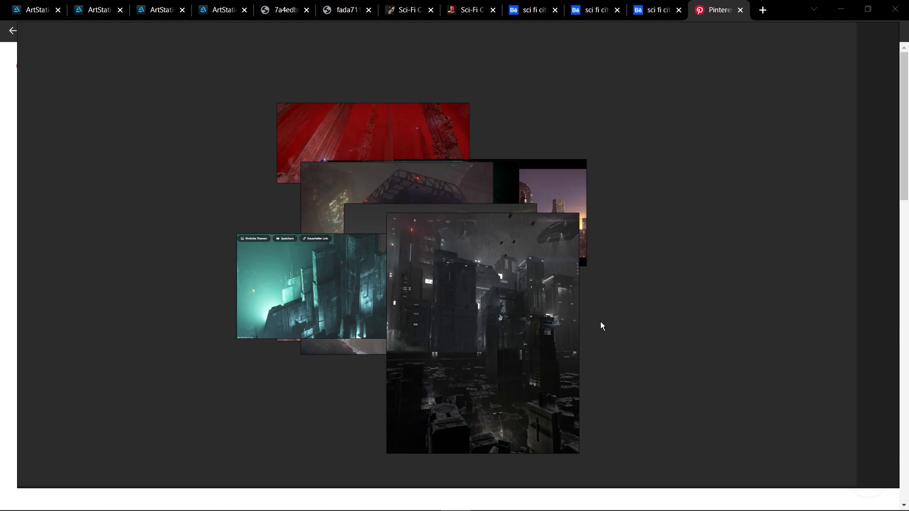
Step: Arrange all overlapping images on the reference board into a tidy grid
key(ctrl+a)
right_click(469, 254)
mouse_move(508, 408)
mouse_move(615, 429)
click(757, 427)
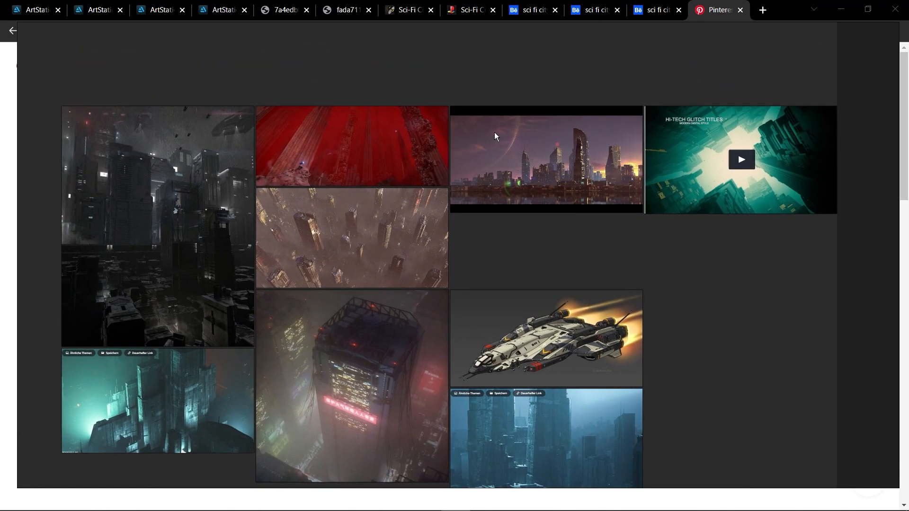
Step: Reposition the purple skyline image and place the teal Hi-Tech Glitch Titles image between it and the spaceship
drag(494, 133, 492, 71)
drag(700, 147, 507, 211)
drag(518, 121, 519, 140)
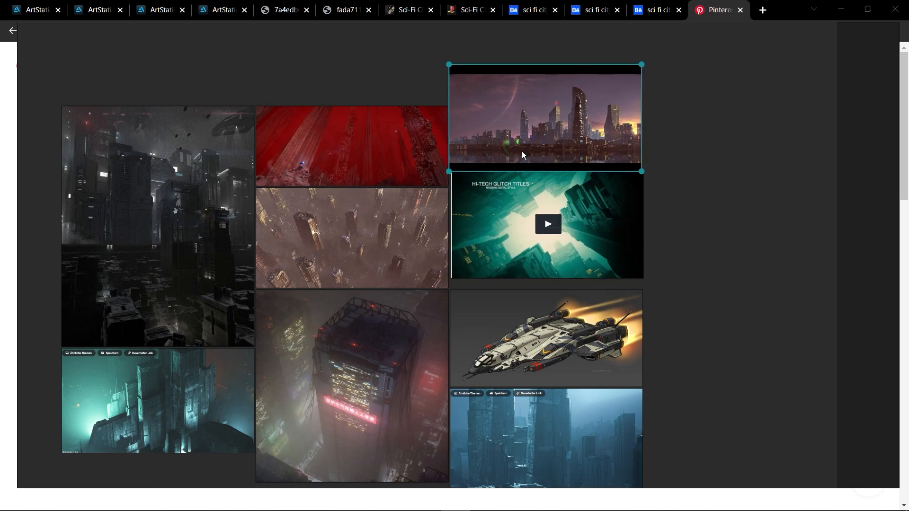
drag(526, 221, 523, 231)
drag(508, 124, 509, 137)
middle_drag(529, 229, 555, 203)
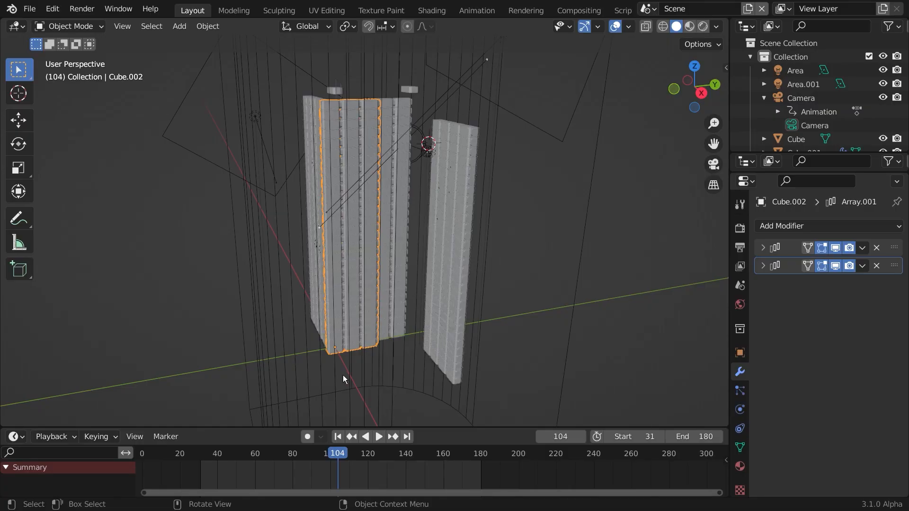
Step: Switch to Blender and examine the single base module of the arrayed skyscraper in Edit Mode
middle_drag(342, 375, 333, 264)
key(Tab)
scroll(283, 389, up, 3)
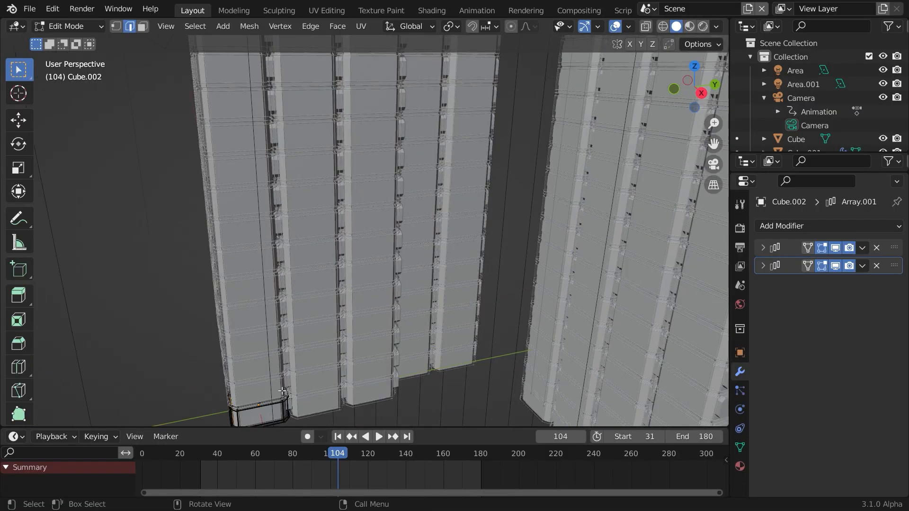
key(KP_Decimal)
scroll(266, 404, down, 3)
middle_drag(321, 257, 363, 272)
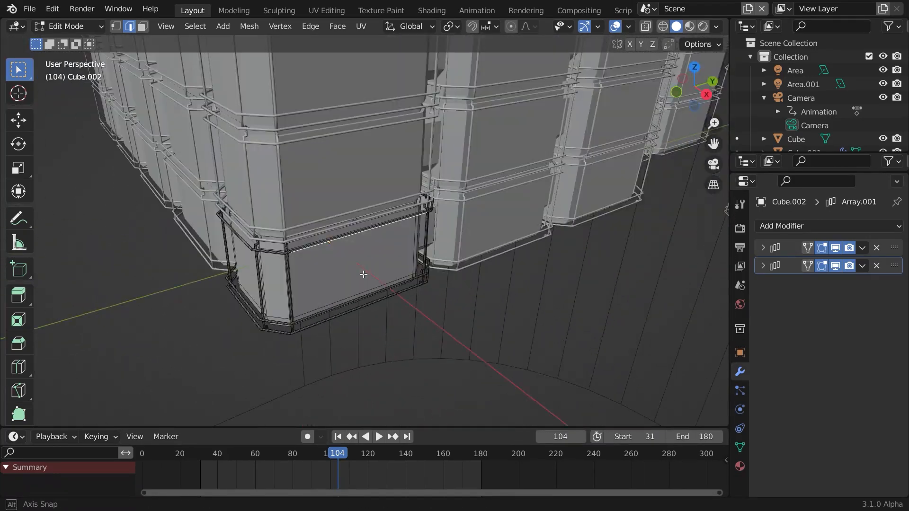
key(Tab)
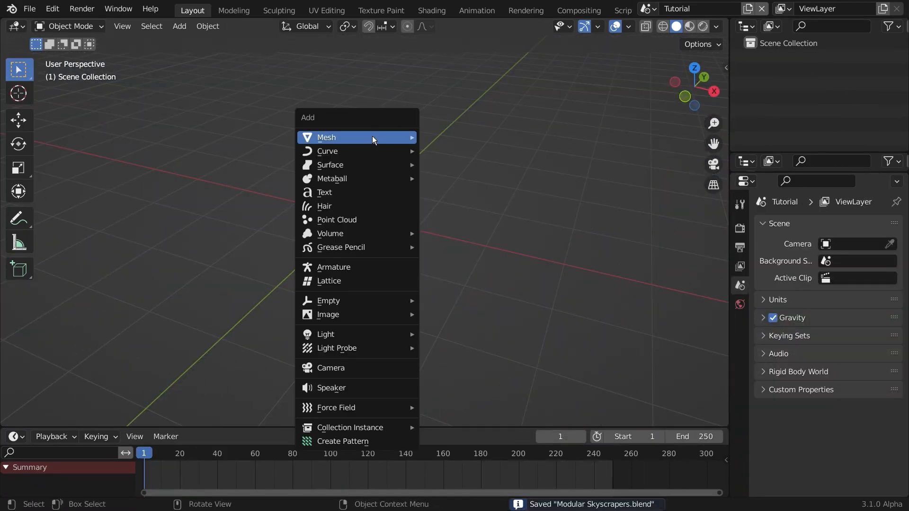
Step: Add a cube to the empty Tutorial scene and stretch it along the Y axis into a long box
click(463, 149)
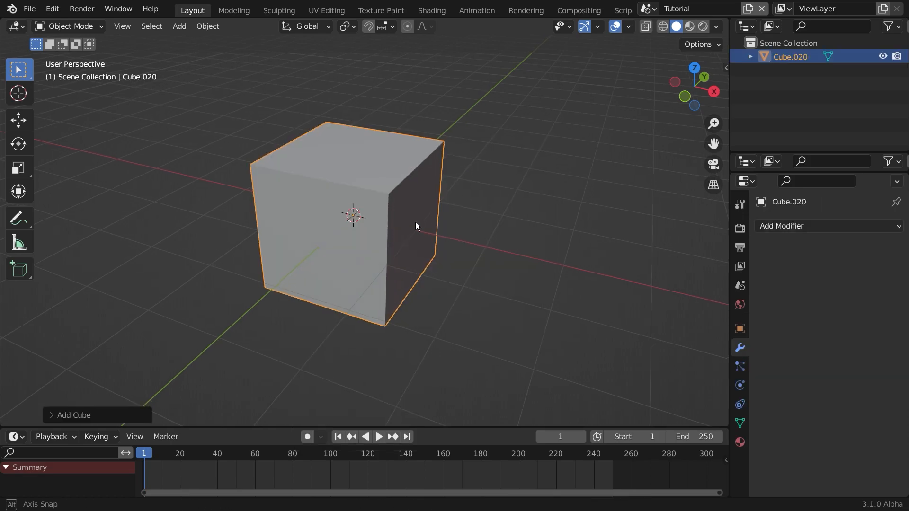
middle_drag(423, 223, 357, 221)
key(s)
key(y)
click(562, 229)
Step: Apply all transforms to the stretched box
middle_drag(400, 247, 431, 183)
key(ctrl+a)
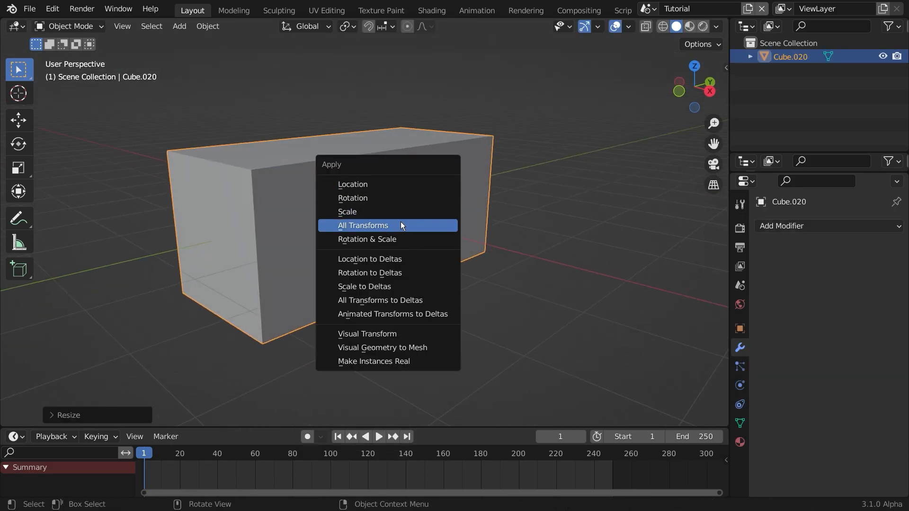
click(401, 221)
Step: Bevel the box's four vertical corner edges about 0.455 m wide, selecting them in wireframe, and return to solid shading
scroll(438, 220, down, 3)
key(Tab)
click(131, 30)
middle_drag(298, 187, 260, 152)
key(z)
click(431, 205)
drag(212, 201, 504, 215)
middle_drag(505, 214, 431, 249)
key(ctrl+b)
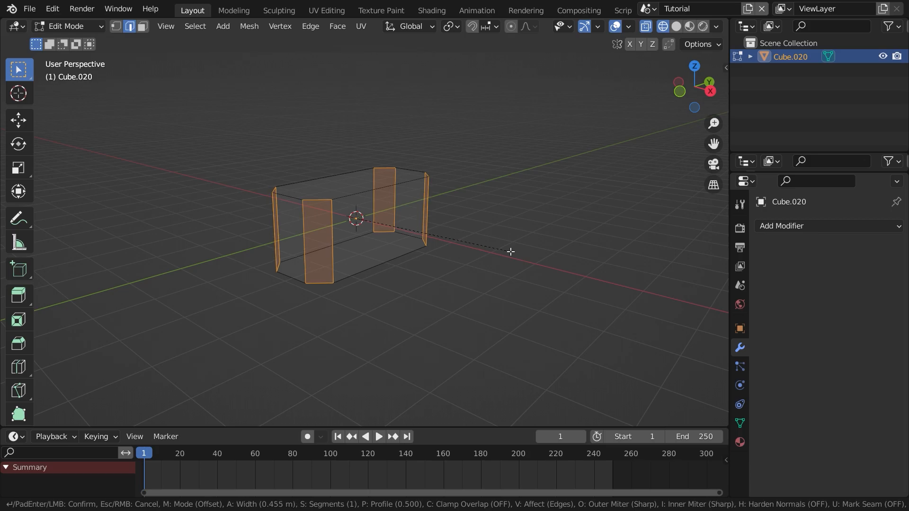
click(510, 252)
key(z)
click(435, 243)
Step: Cut two evenly spaced horizontal edge loops around the chamfered box
key(Tab)
mouse_move(396, 241)
middle_down()
mouse_move(478, 206)
mouse_move(436, 246)
middle_up()
key(Tab)
key(ctrl+r)
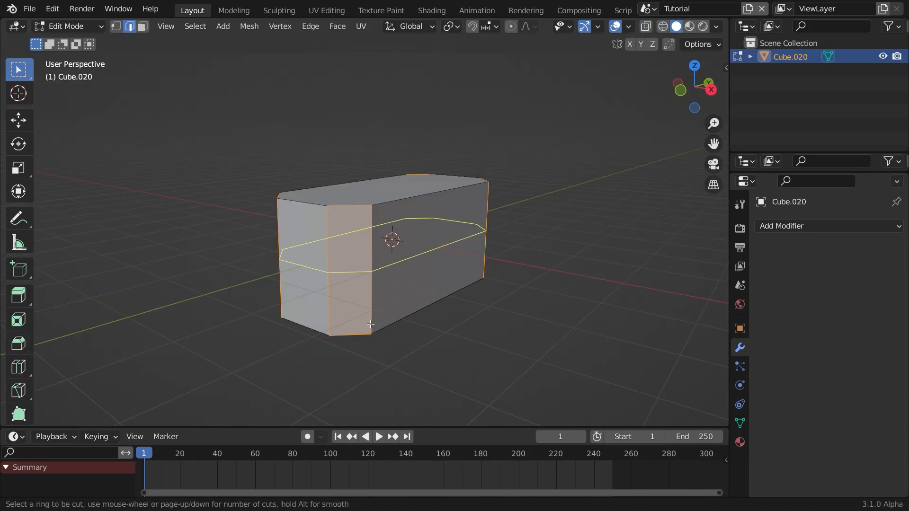
scroll(371, 324, up, 1)
click(371, 324)
right_click(372, 323)
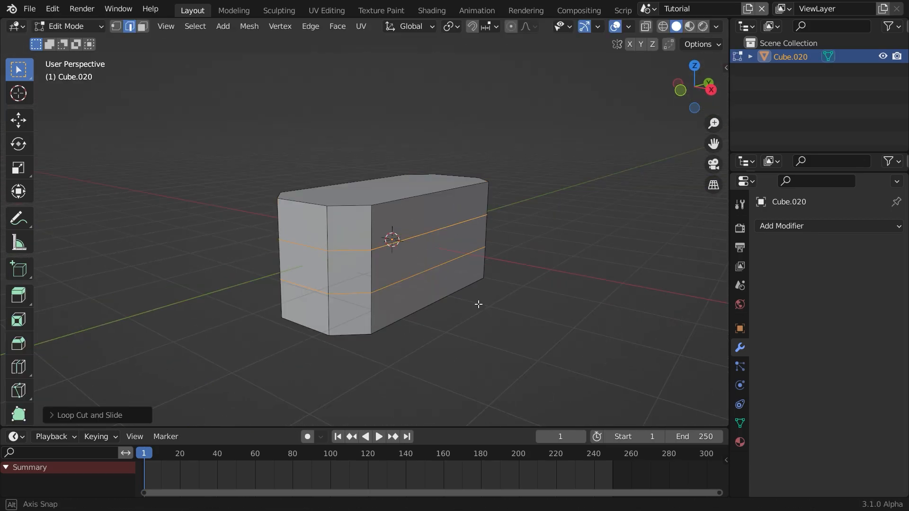
Step: Spread the two horizontal edge loops apart vertically, close to the box's top and bottom edges
middle_drag(489, 312, 495, 305)
key(s)
click(603, 417)
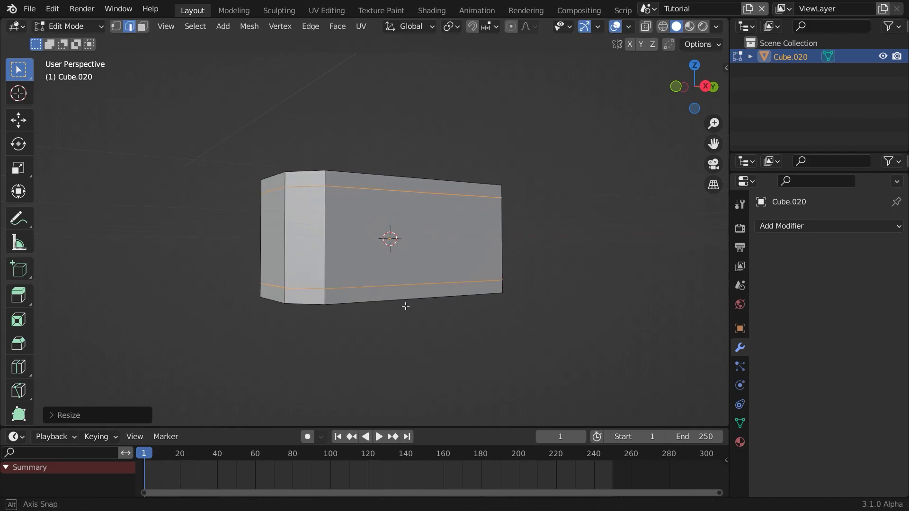
Step: Widen the whole box along the X axis by a factor of about 1.14
middle_drag(396, 304, 487, 325)
key(x)
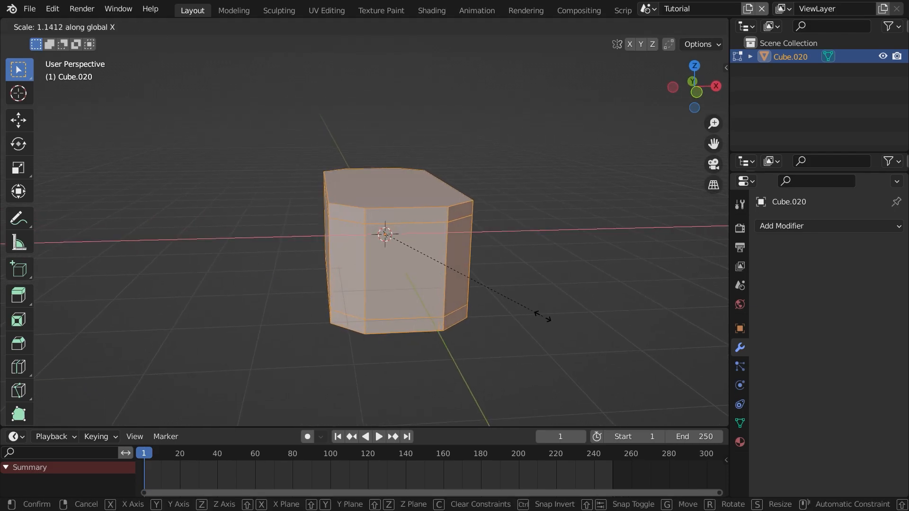
click(542, 315)
Step: Cut two vertical edge loops through the box's narrow end faces and spread them apart toward the chamfered corners
middle_drag(554, 317, 504, 294)
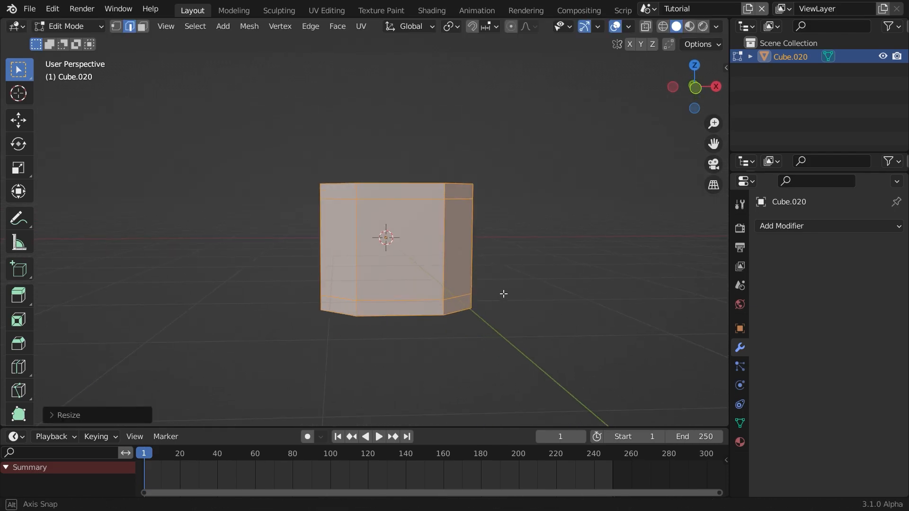
click(410, 305)
right_click(410, 305)
key(s)
key(y)
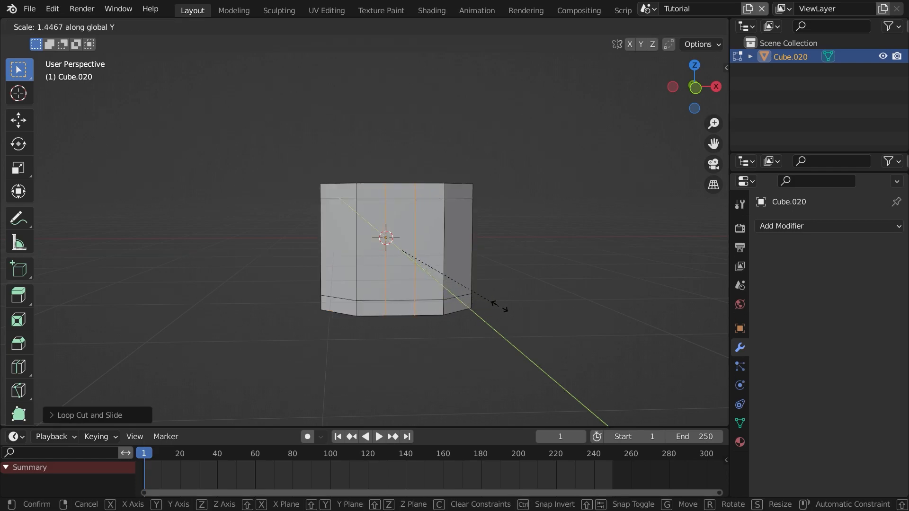
click(562, 306)
Step: Extrude the narrow band of faces around the block's upper edge outward along their normals by about 0.11 m
middle_drag(530, 299, 446, 320)
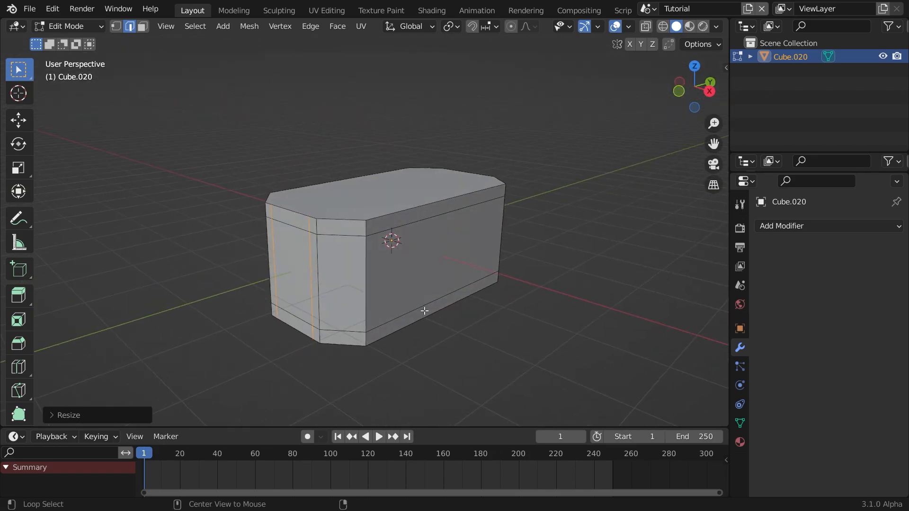
key(3)
click(403, 291)
middle_drag(403, 291, 289, 194)
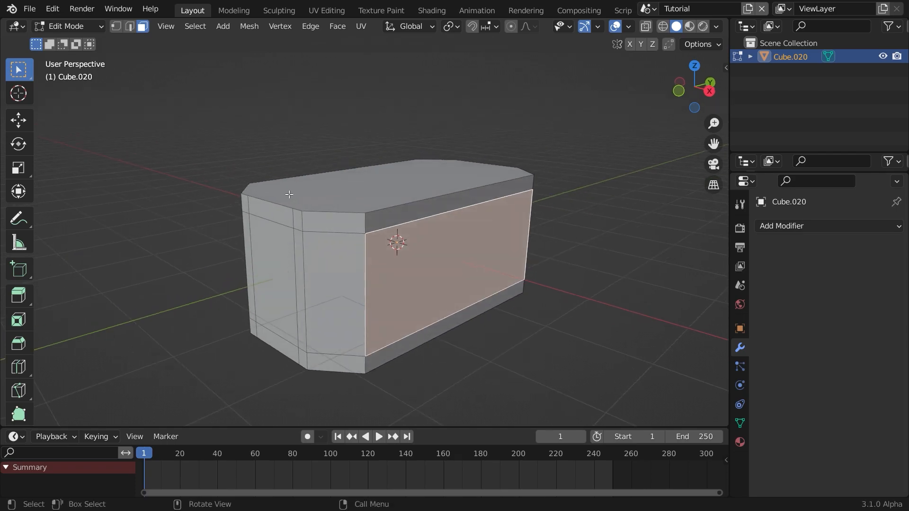
click(302, 219)
right_click(301, 219)
middle_drag(368, 230, 535, 258)
key(alt+e)
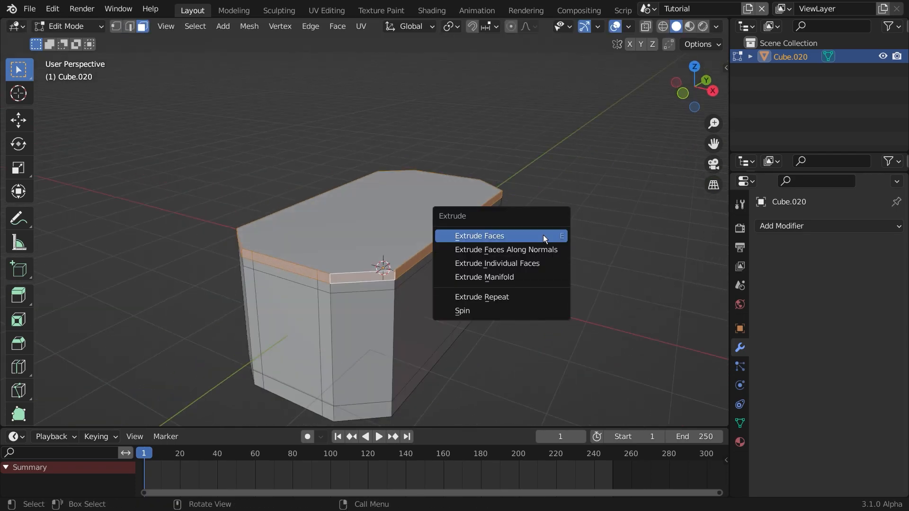
click(524, 250)
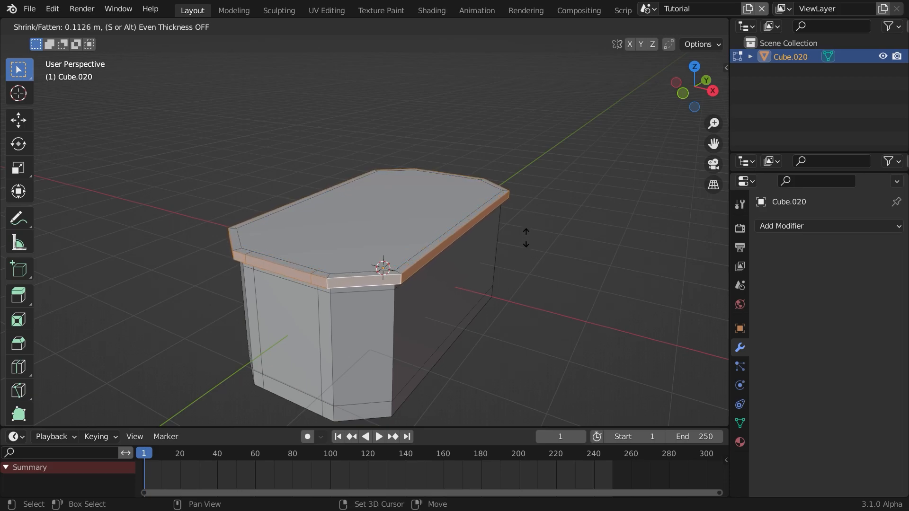
click(526, 240)
Step: Extrude the narrow band of faces around the block's bottom edge outward along their normals by about 0.07 m
middle_drag(430, 308, 455, 366)
key(alt+e)
click(455, 367)
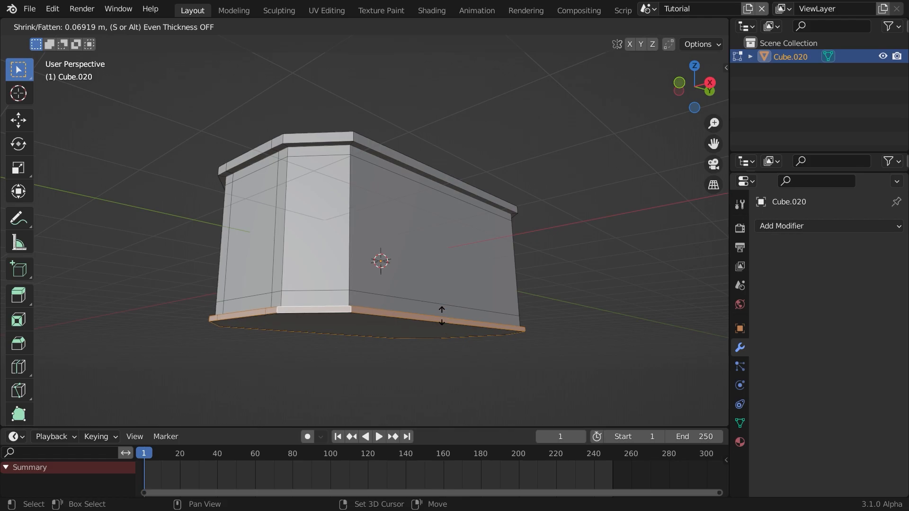
key(Tab)
Step: Add a cube at the block's centre and flatten it along the Y axis into a thin divider wall
middle_drag(439, 314, 415, 307)
scroll(412, 307, up, 2)
click(412, 310)
key(alt+z)
key(KP_3)
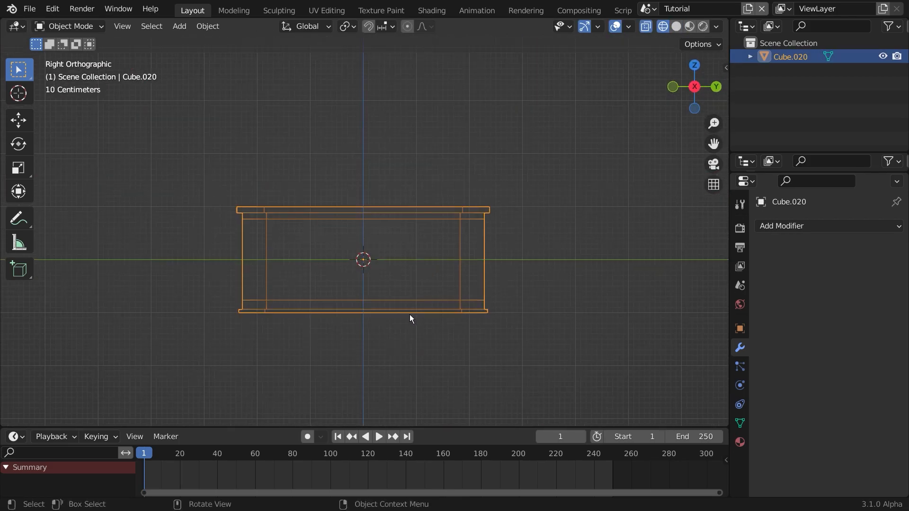
key(shift+a)
mouse_move(345, 197)
click(408, 206)
scroll(382, 253, up, 2)
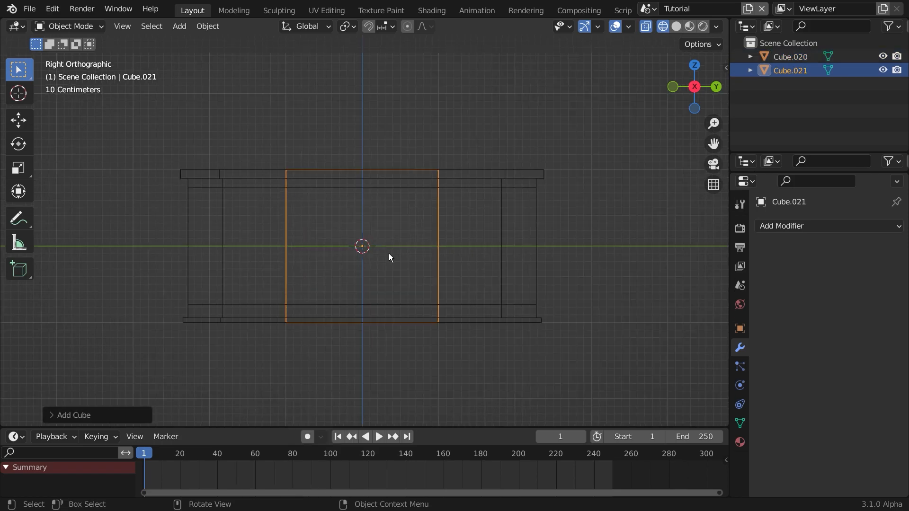
key(s)
key(y)
click(369, 251)
Step: Add a Solidify modifier to the outer block, apply its object transform and set the thickness to 0.071 m
middle_drag(430, 288, 430, 314)
click(430, 314)
click(815, 226)
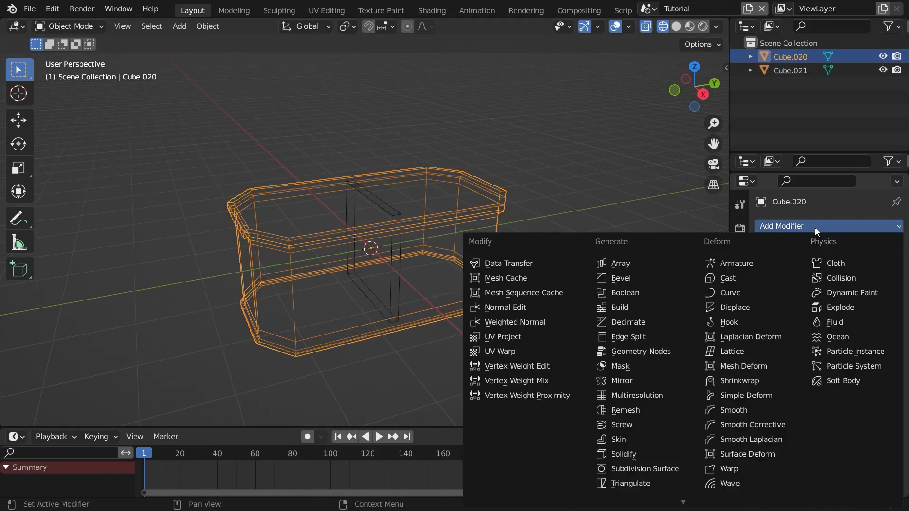
click(622, 454)
scroll(306, 216, up, 2)
key(ctrl+a)
click(487, 264)
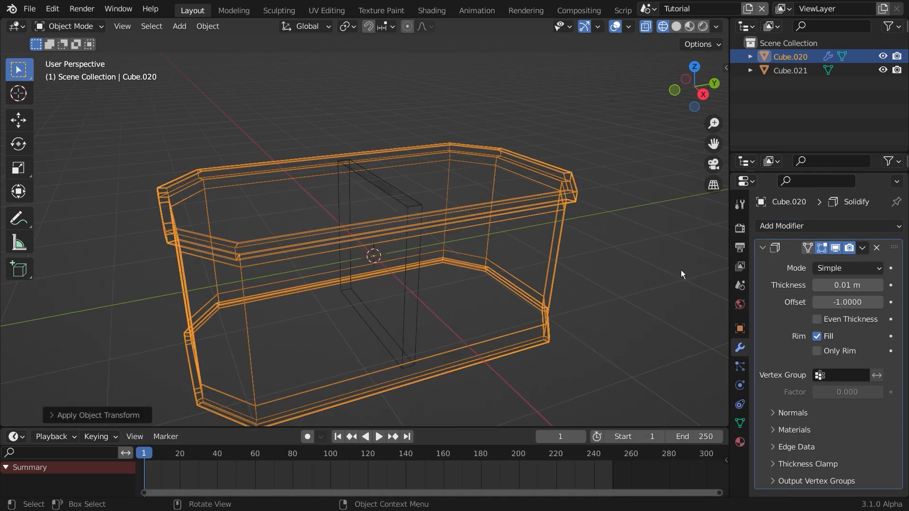
drag(829, 286, 860, 286)
click(818, 320)
Step: Shrink the thin divider wall along the X axis by a factor of about 0.95 so it fits inside the block
key(shift+z)
middle_drag(515, 270, 549, 302)
click(460, 223)
key(s)
key(y)
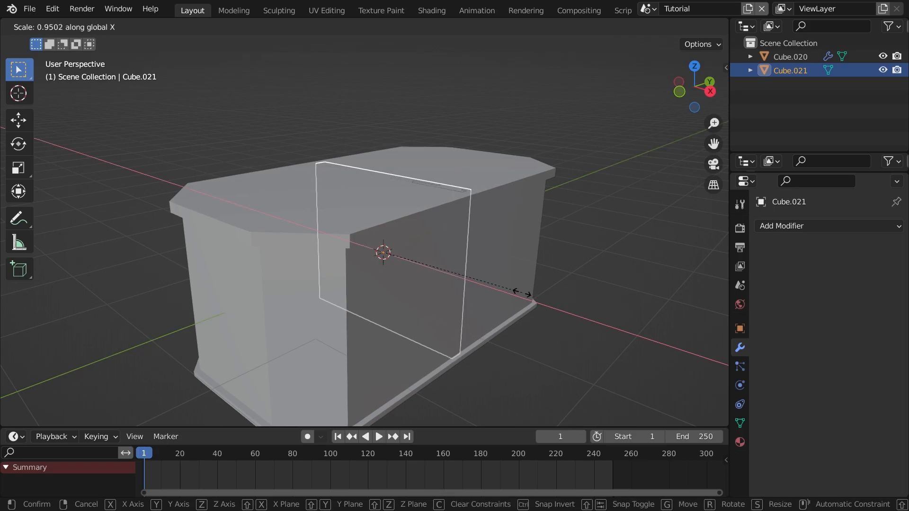
click(523, 293)
key(s)
click(544, 283)
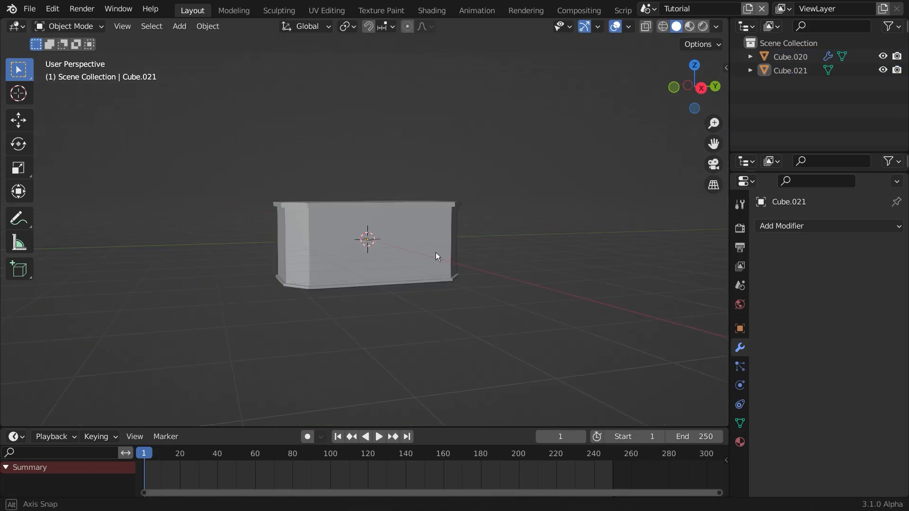
Step: Apply the Solidify modifier on the outer block
middle_drag(436, 251, 436, 263)
scroll(434, 303, up, 5)
click(434, 328)
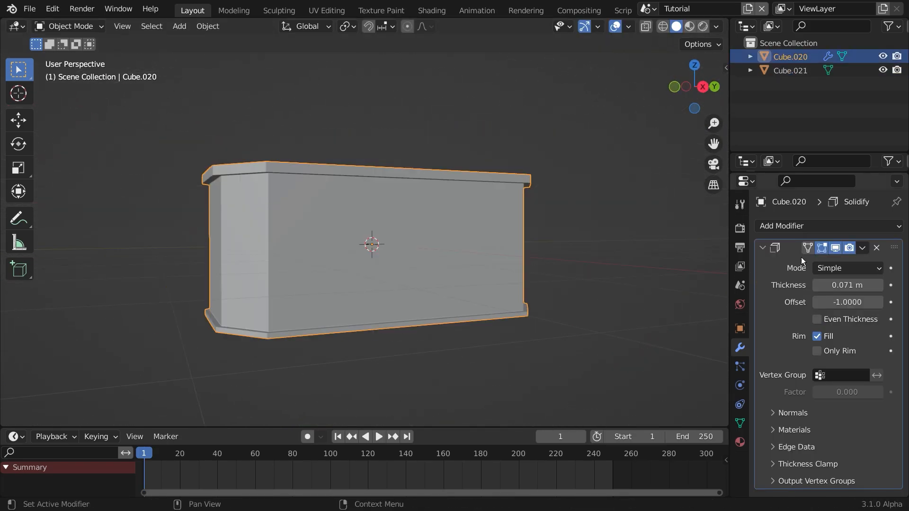
click(862, 247)
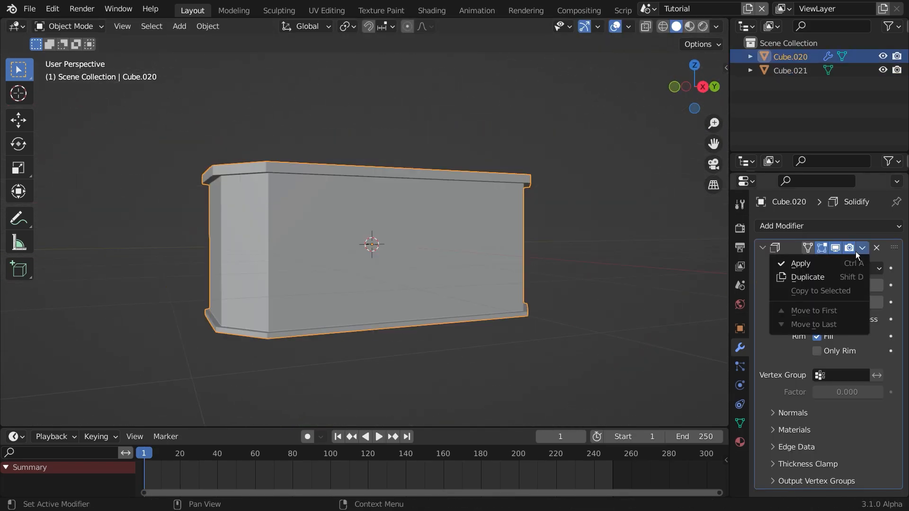
click(784, 262)
Step: Join the inner divider wall and the outer block into a single object
key(z)
click(341, 258)
mouse_move(476, 302)
middle_down()
mouse_move(445, 330)
mouse_move(422, 296)
mouse_move(519, 290)
mouse_move(536, 261)
mouse_move(487, 298)
mouse_move(469, 297)
middle_up()
key(ctrl+j)
key(z)
click(483, 291)
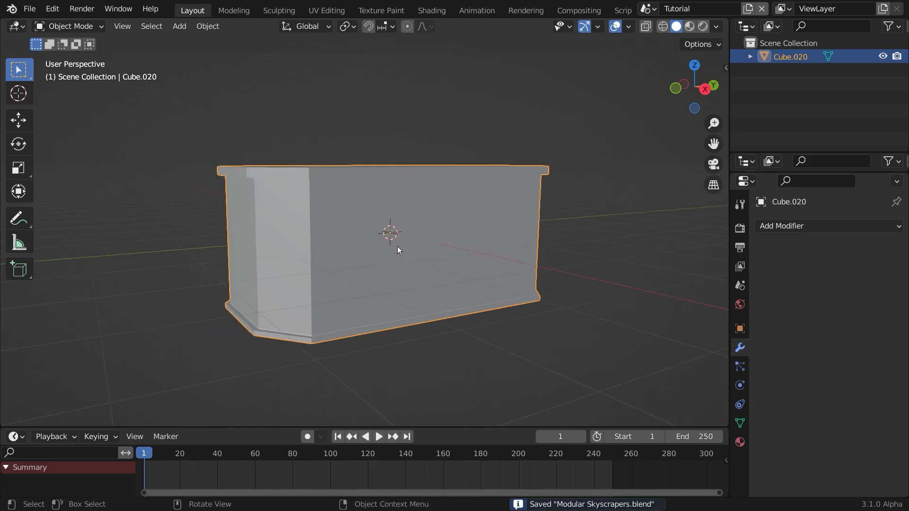
Step: Select the vertical corner edge loops and the upper and lower horizontal edge loops around the block's walls
key(Tab)
middle_drag(310, 227, 356, 269)
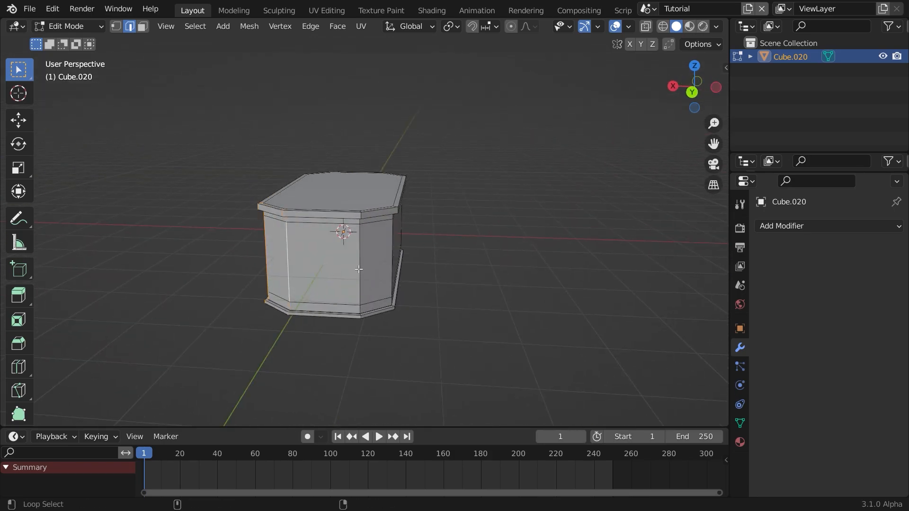
middle_drag(432, 275, 345, 284)
middle_drag(421, 249, 353, 240)
scroll(346, 223, up, 2)
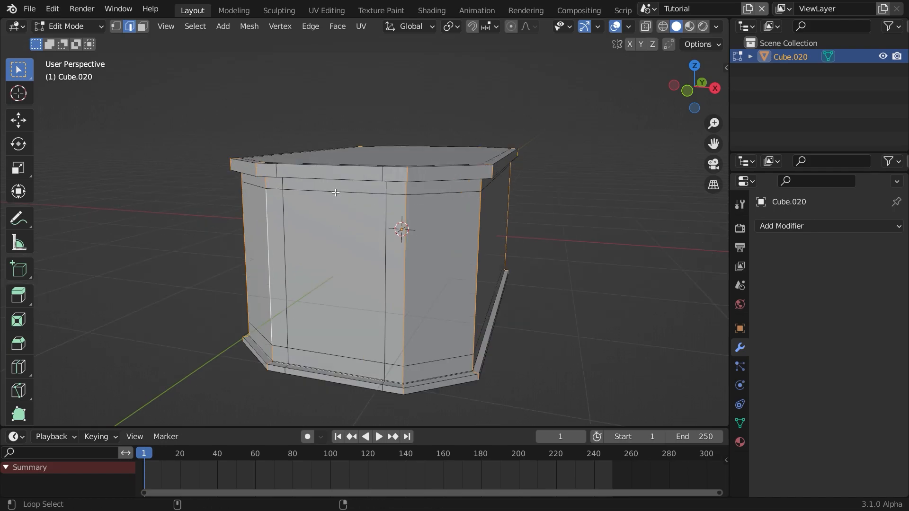
middle_drag(430, 355, 456, 355)
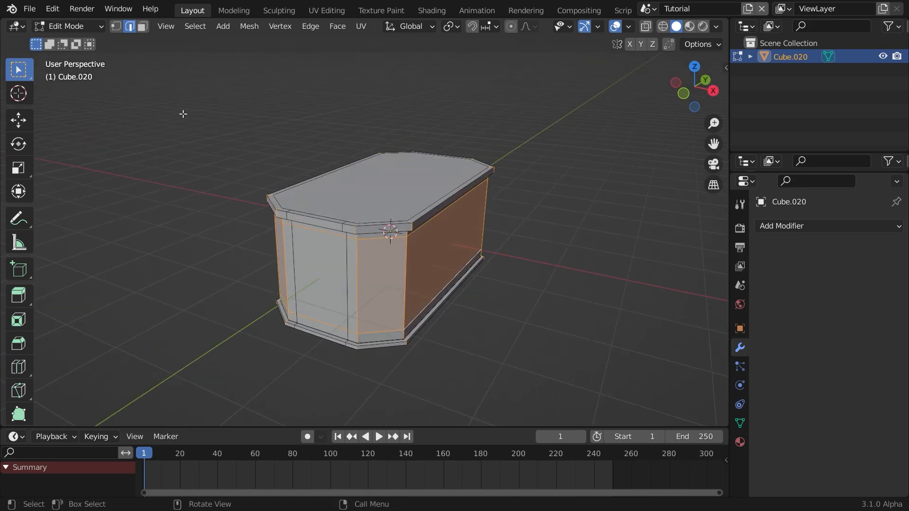
Step: Snap the 3D cursor to the selection and duplicate the selected edge loops in place
key(shift+s)
click(483, 320)
key(g)
right_click(477, 283)
key(shift+d)
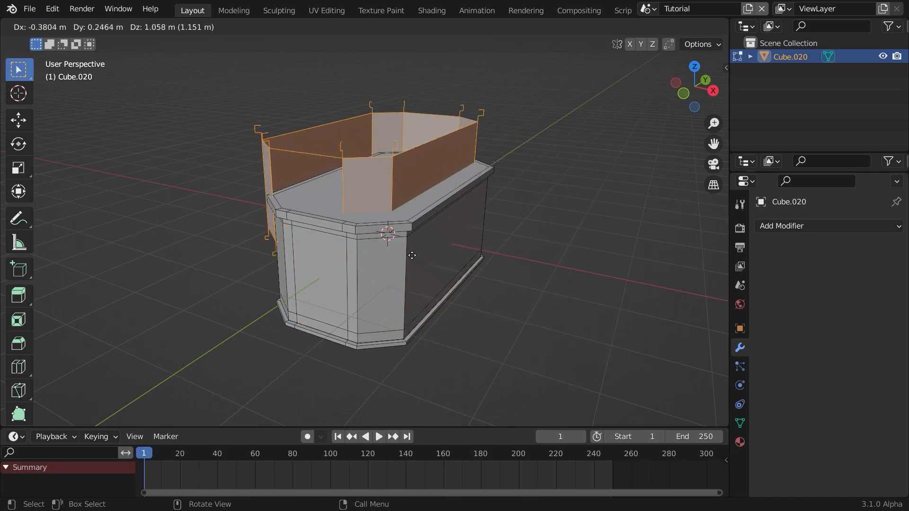
right_click(528, 304)
scroll(488, 300, up, 2)
middle_drag(487, 300, 495, 300)
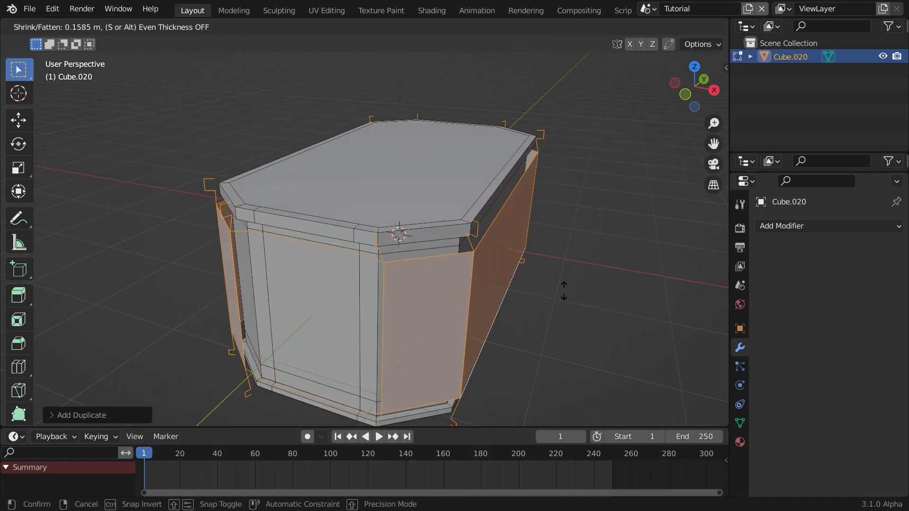
key(Escape)
Step: Recalculate the normals of the duplicated loops and separate them into their own object
scroll(539, 327, down, 1)
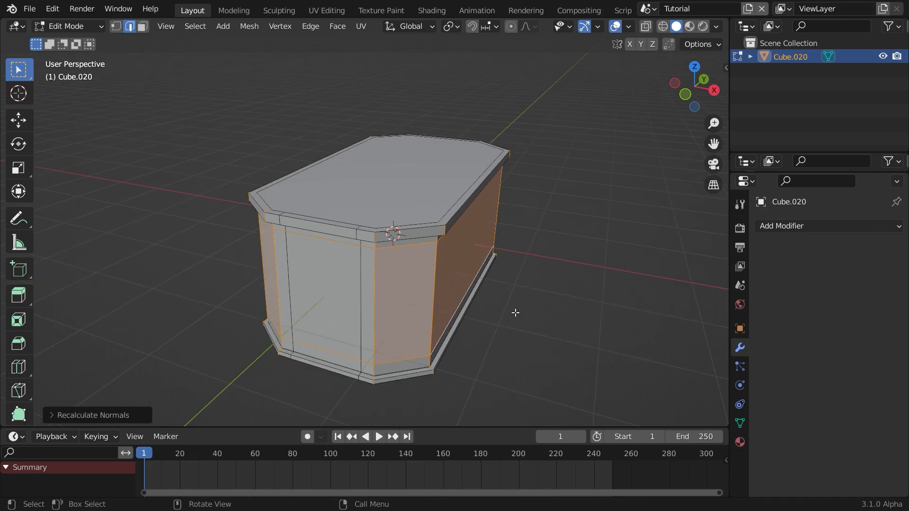
click(477, 285)
key(Tab)
click(418, 302)
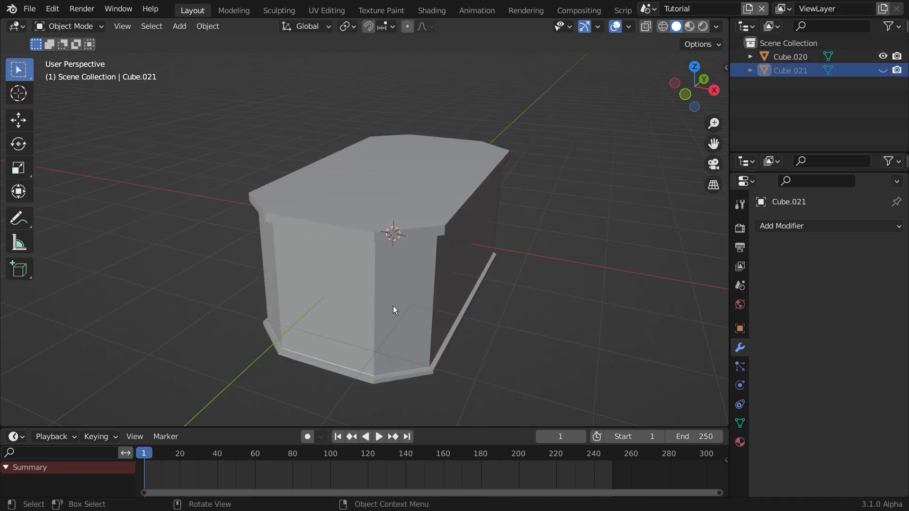
click(345, 313)
key(h)
click(389, 320)
Step: Delete the faces of the separated object while keeping its edges as a wire frame
middle_drag(417, 322, 385, 306)
key(Tab)
middle_drag(450, 334, 423, 325)
key(x)
click(410, 355)
scroll(449, 335, down, 3)
key(Tab)
scroll(434, 333, up, 3)
key(KP_1)
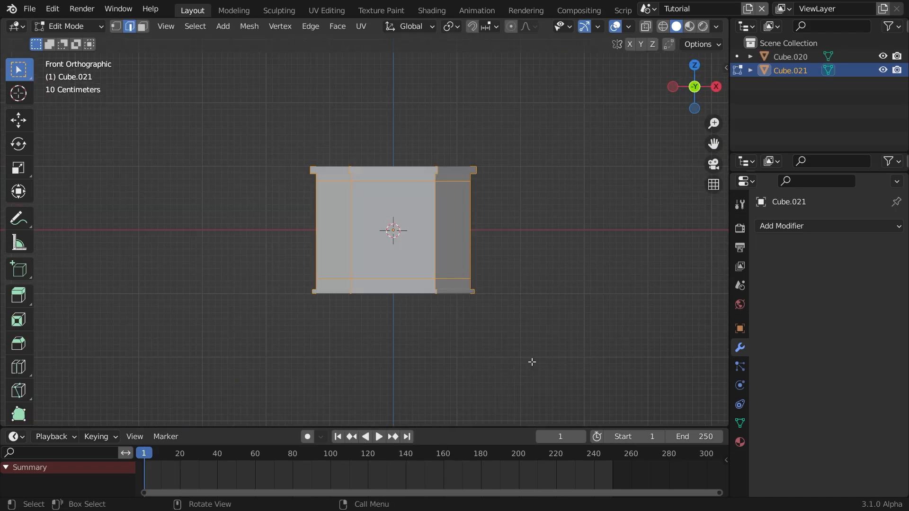
scroll(531, 361, up, 4)
middle_drag(503, 308, 493, 345)
key(alt+s)
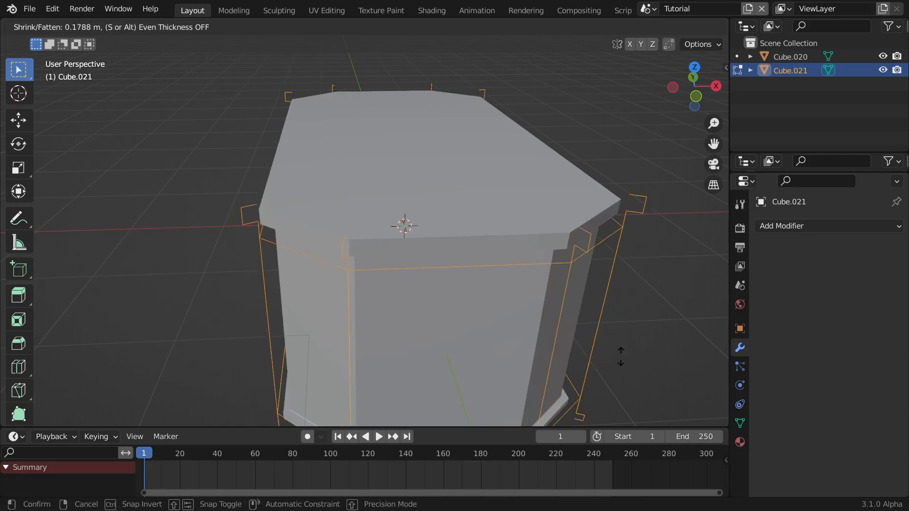
right_click(620, 327)
Step: Scale the edge frame outward along X and by about 1.07 along Y so it surrounds the block
scroll(568, 325, down, 4)
middle_drag(516, 317, 437, 322)
scroll(436, 298, up, 1)
scroll(437, 322, down, 1)
key(KP_7)
scroll(398, 222, down, 3)
key(z)
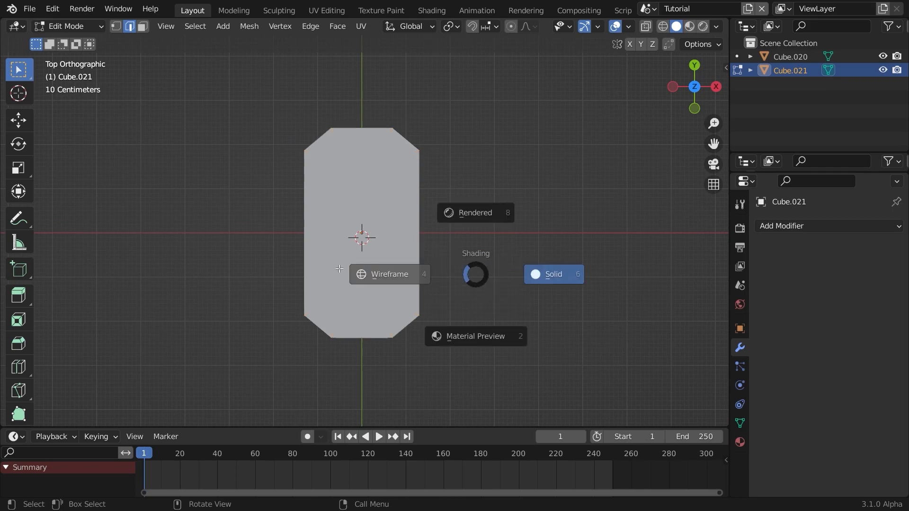
click(418, 282)
key(s)
key(x)
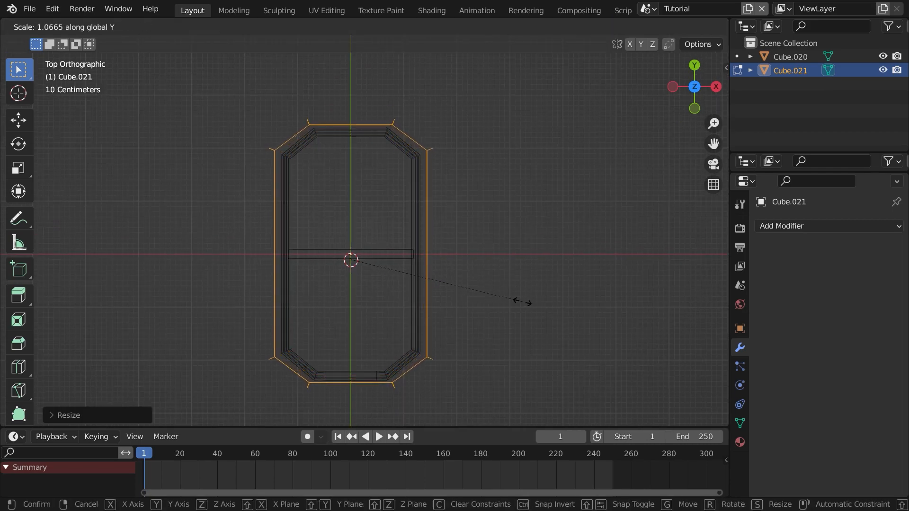
click(598, 231)
Step: Readjust the edge frame's scale along Y to even out its clearance at the block's narrow ends
key(s)
key(y)
click(583, 228)
key(s)
key(y)
click(573, 230)
key(shift+z)
mouse_move(479, 294)
middle_down()
mouse_move(363, 183)
mouse_move(467, 223)
mouse_move(457, 258)
mouse_move(383, 274)
mouse_move(458, 234)
mouse_move(362, 305)
mouse_move(383, 367)
mouse_move(344, 302)
middle_up()
Step: Convert the edge frame object from a mesh into a curve
key(Tab)
click(339, 286)
click(339, 285)
click(208, 26)
mouse_move(217, 398)
click(374, 399)
key(Tab)
middle_drag(398, 331, 407, 317)
key(Tab)
Step: Turn the frame curve into pipes with a round bevel of 0.021 m depth
click(740, 404)
scroll(795, 396, down, 5)
click(791, 351)
scroll(824, 392, down, 4)
click(830, 395)
scroll(805, 379, down, 4)
click(782, 320)
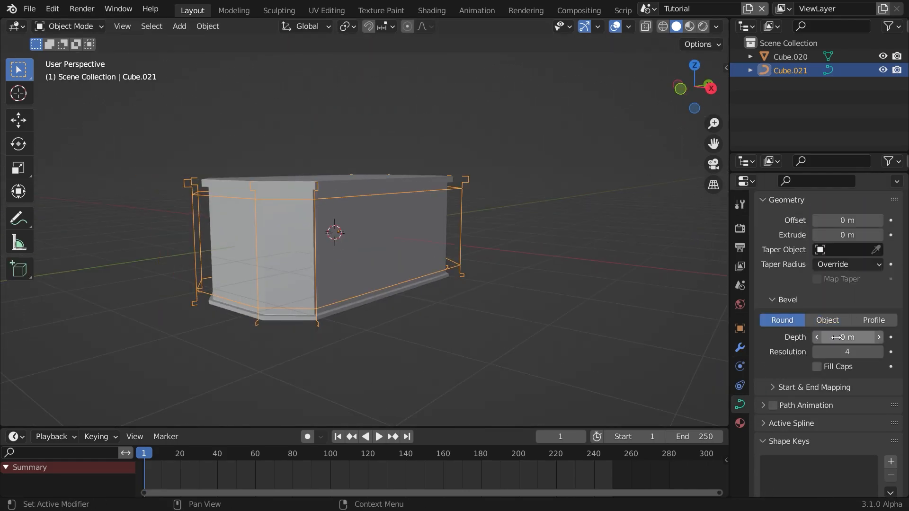
click(533, 324)
middle_drag(534, 323, 411, 292)
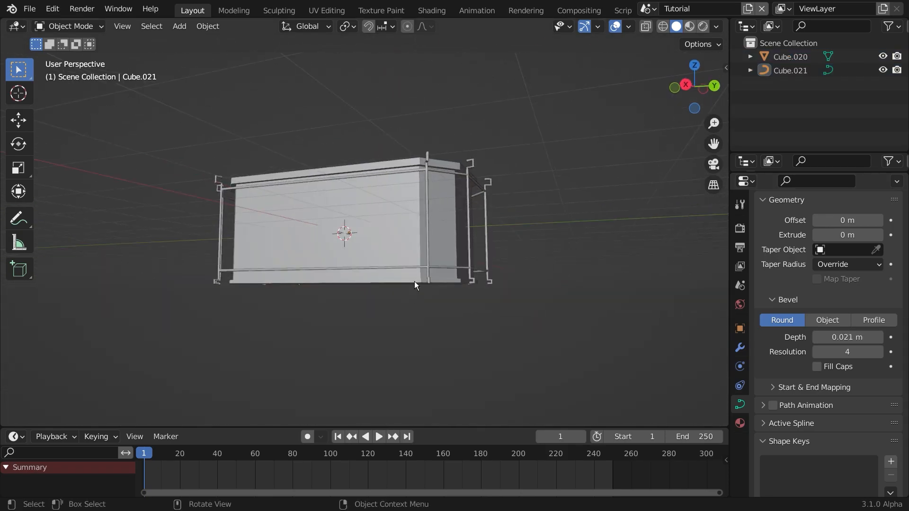
Step: Lower the pipe curve's bevel resolution and select the main block
click(816, 355)
click(816, 354)
middle_drag(603, 365, 316, 311)
click(561, 348)
shift+middle_drag(343, 311, 545, 263)
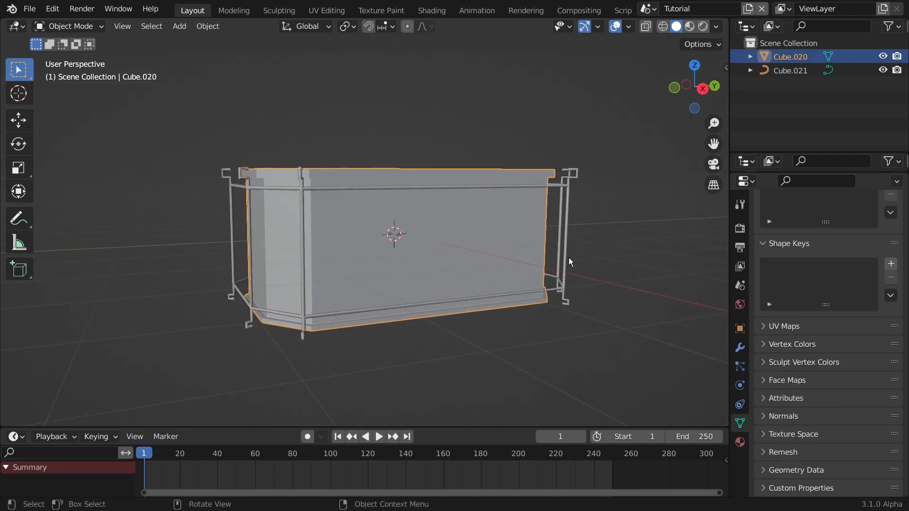
Step: Expand the Screen Space Reflections section of the Eevee render settings and enable Volumetric Shadows
click(740, 206)
click(739, 228)
click(847, 226)
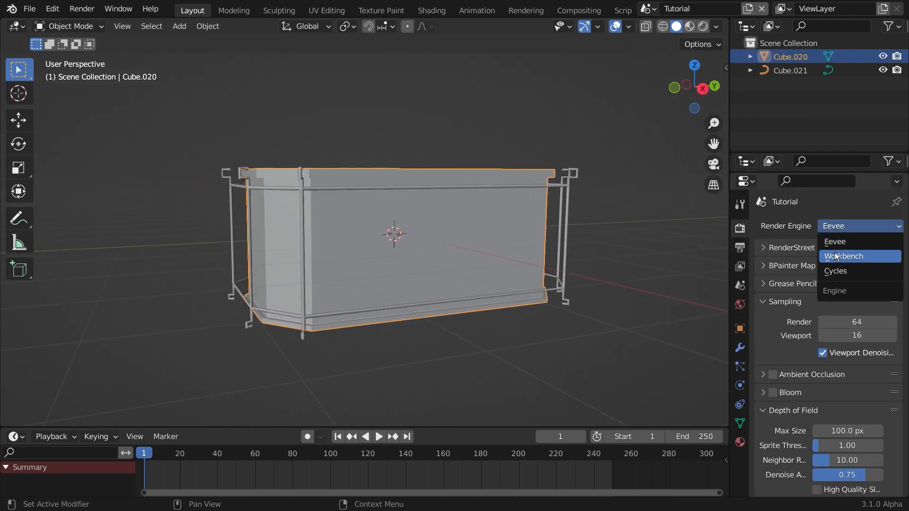
scroll(788, 320, down, 2)
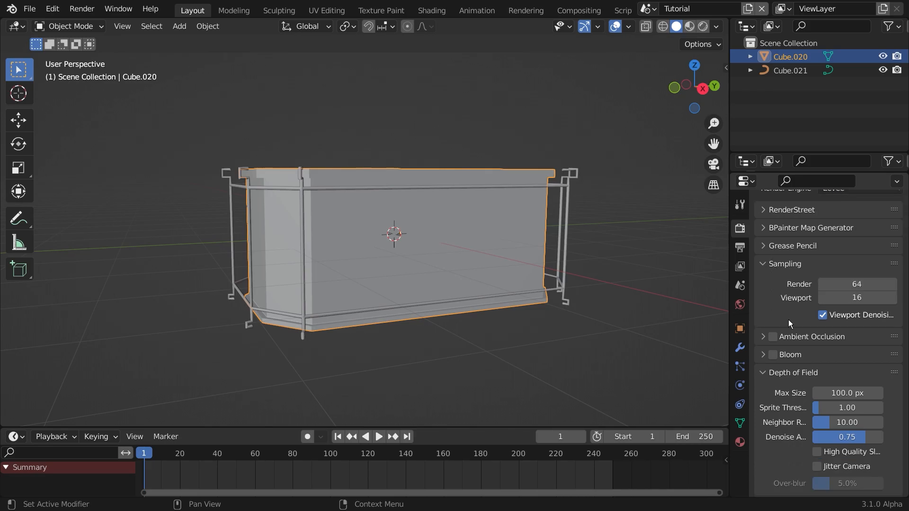
scroll(803, 350, down, 10)
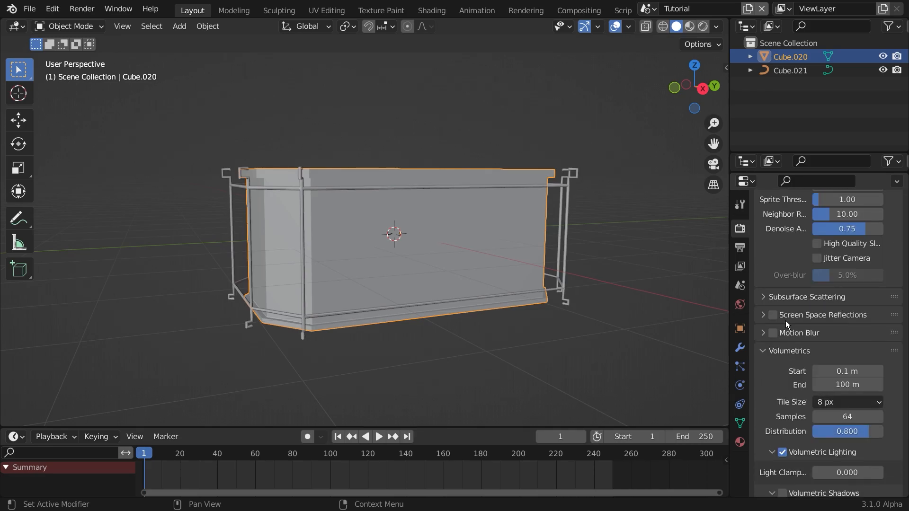
click(805, 316)
scroll(823, 356, down, 10)
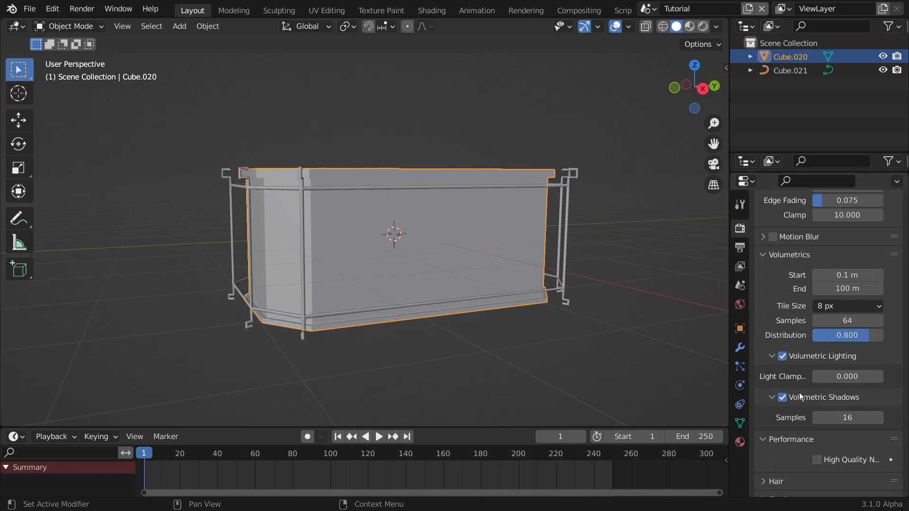
scroll(799, 397, down, 20)
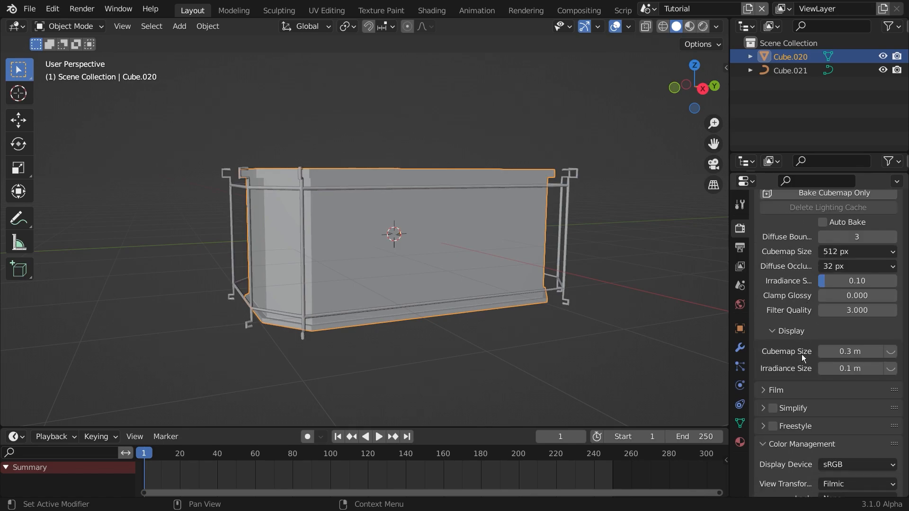
scroll(807, 359, down, 4)
Step: Switch the viewport to rendered shading and add a Sun light to the scene
click(703, 26)
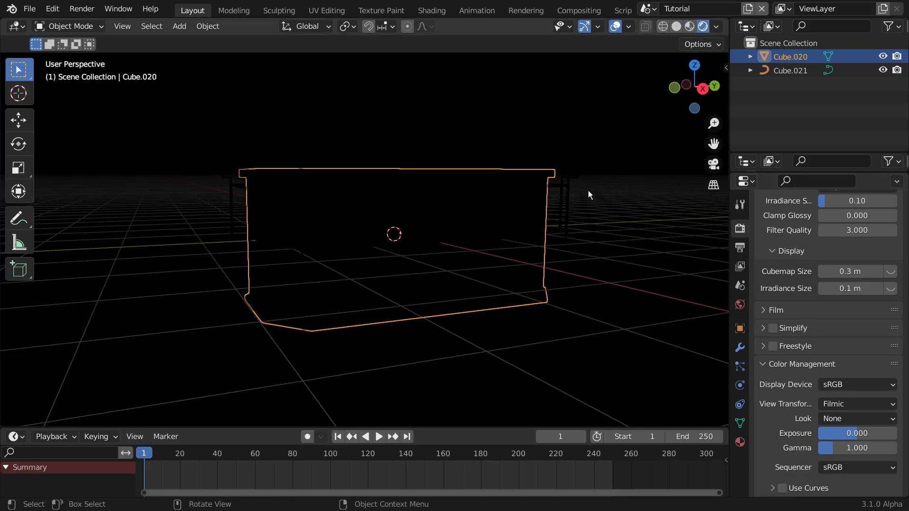
key(shift+a)
mouse_move(452, 392)
click(566, 405)
scroll(506, 350, down, 5)
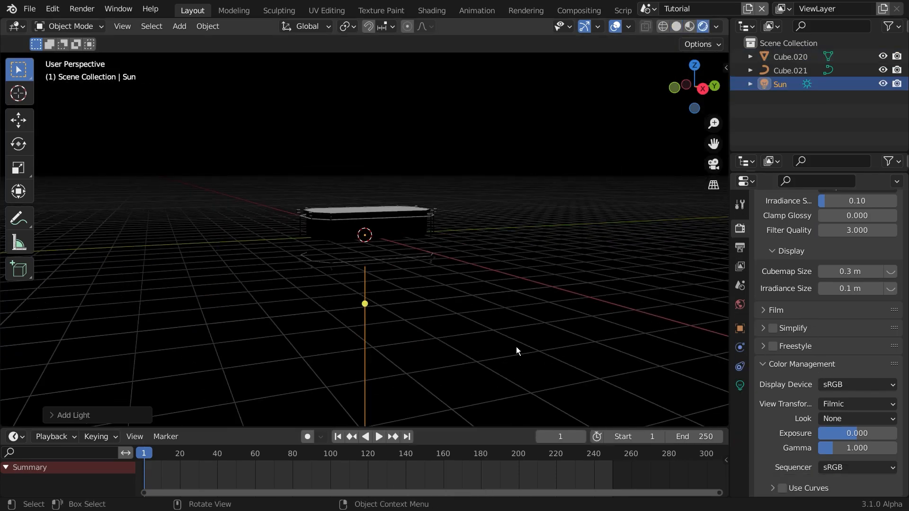
Step: Move the Sun light away from the block and rotate it so it lights the block's side
middle_drag(368, 289, 408, 282)
key(g)
click(584, 160)
key(r)
click(532, 287)
scroll(535, 284, up, 5)
middle_drag(587, 208, 535, 251)
middle_drag(545, 334, 514, 310)
Step: Add a Bevel modifier to the main block and apply the block's object transform
click(393, 228)
mouse_move(478, 282)
middle_down()
mouse_move(524, 301)
mouse_move(478, 288)
middle_up()
click(739, 347)
click(785, 226)
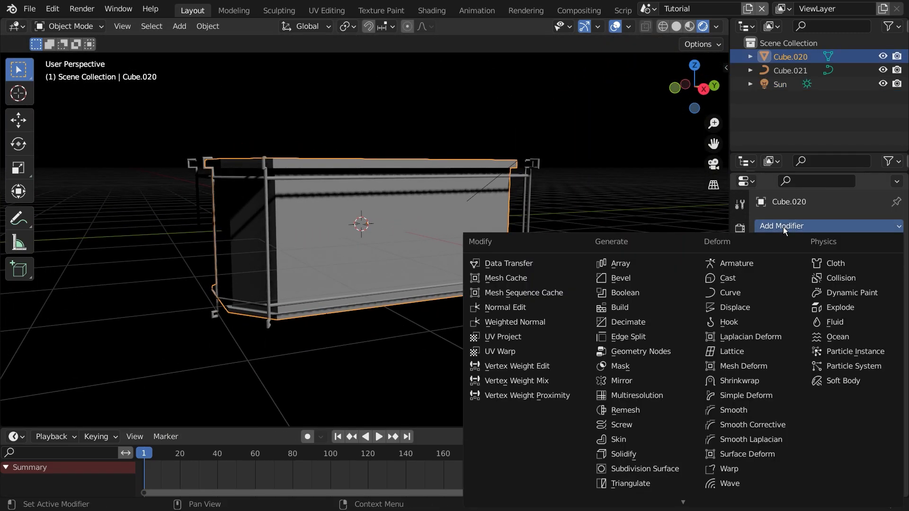
click(630, 282)
scroll(416, 172, up, 2)
key(ctrl+a)
click(467, 290)
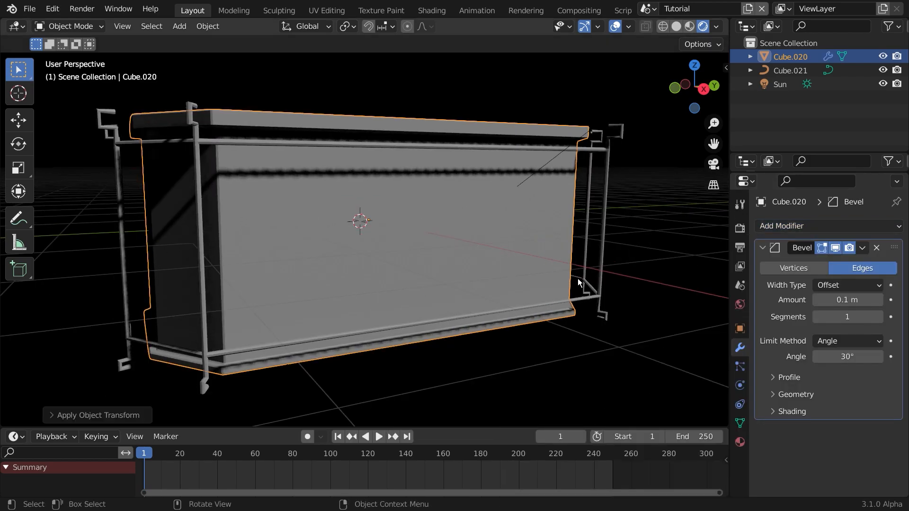
Step: Set the block's bevel amount to 0.007 m and adjust its segment count
drag(847, 300, 823, 300)
scroll(653, 312, down, 3)
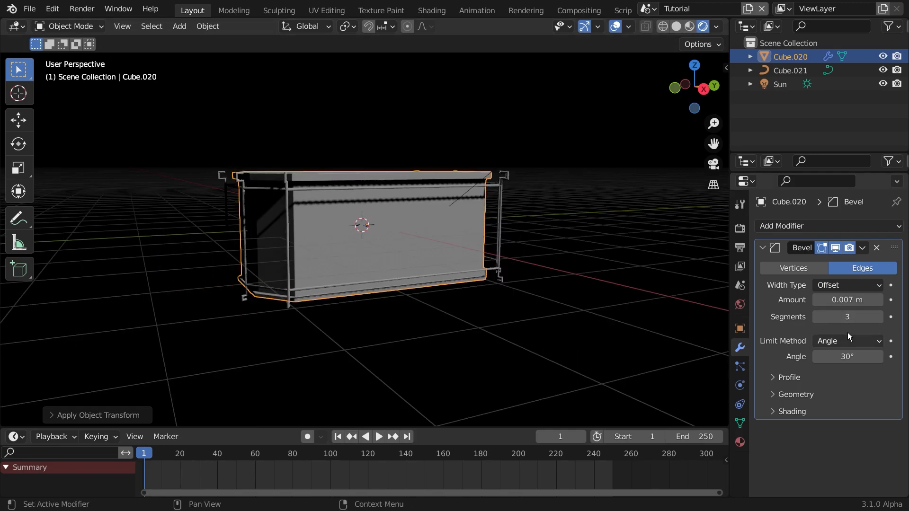
click(815, 317)
scroll(487, 240, down, 3)
middle_drag(486, 240, 428, 192)
scroll(518, 303, up, 3)
Step: Open the Shading workspace and rename the main block's material as Base
click(740, 442)
click(432, 10)
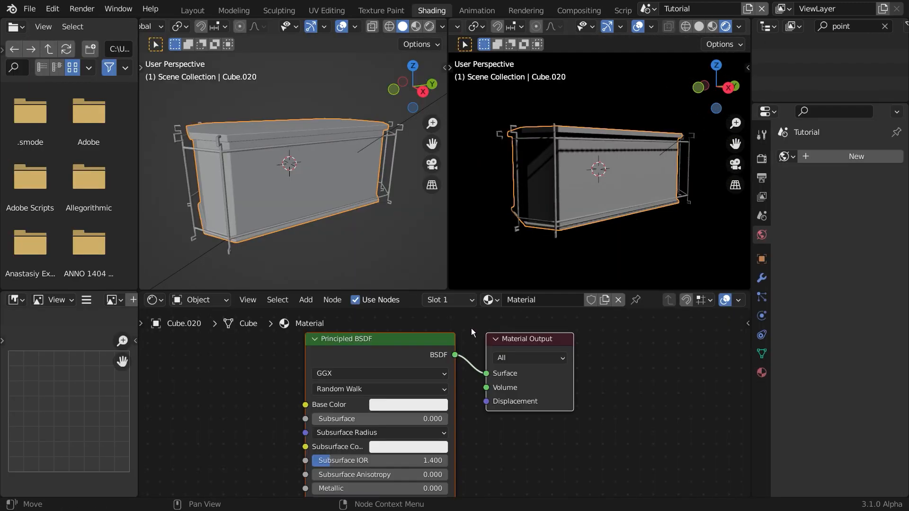
click(763, 373)
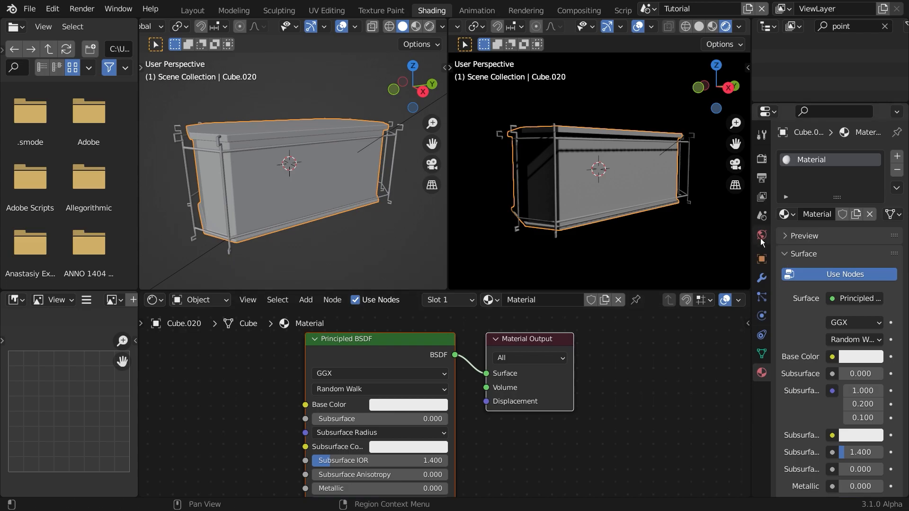
middle_drag(539, 421, 574, 415)
scroll(573, 412, down, 1)
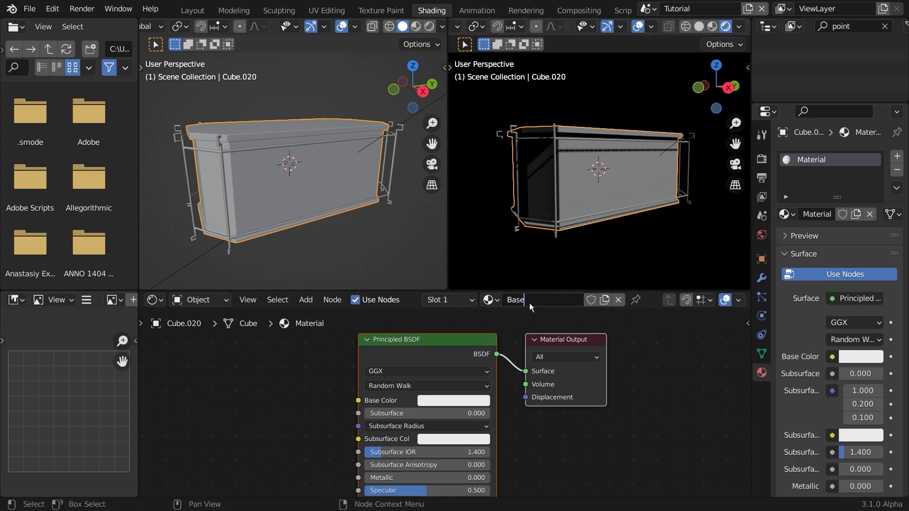
key(Return)
Step: Give the Base material a dark grey base color and a roughness of 0.729
click(436, 401)
drag(518, 299, 518, 290)
middle_drag(497, 458, 493, 390)
middle_drag(535, 447, 492, 470)
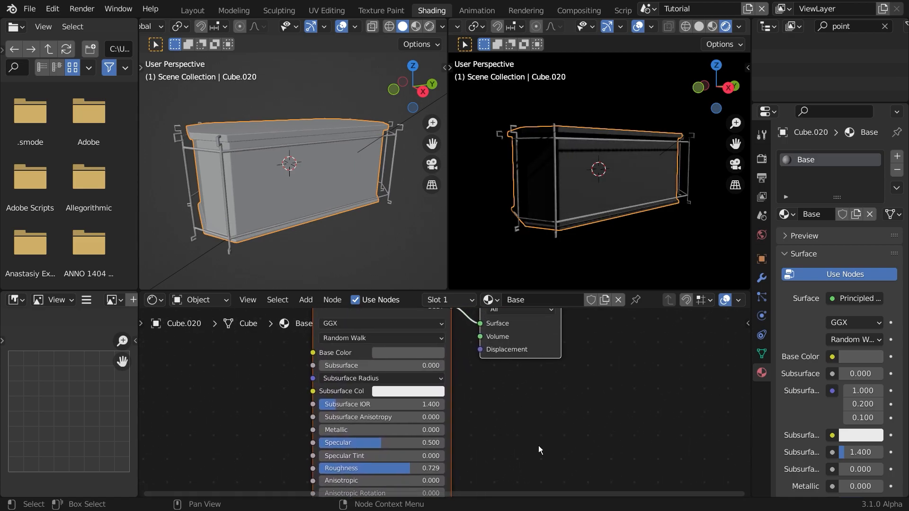
Step: Add a second material slot to the main block with a new material named Glass
click(894, 160)
click(818, 243)
click(808, 243)
text(Glas)
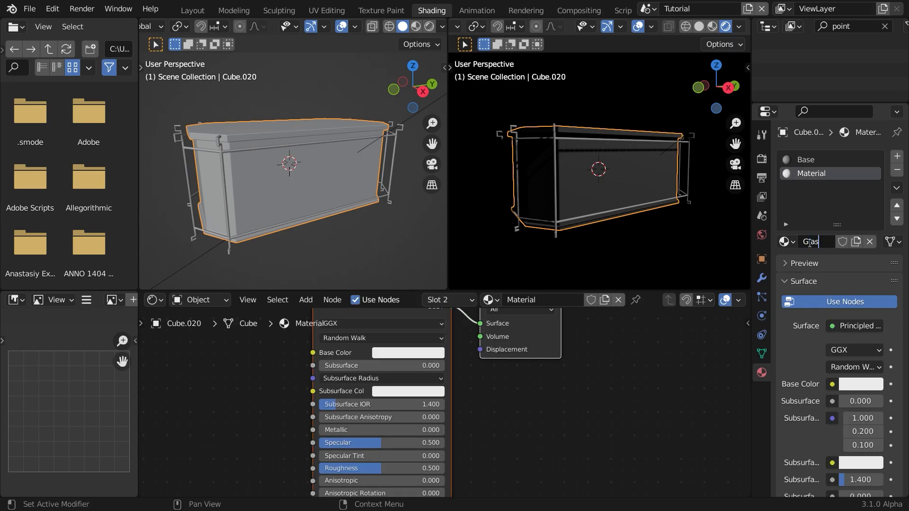
text(s)
key(Return)
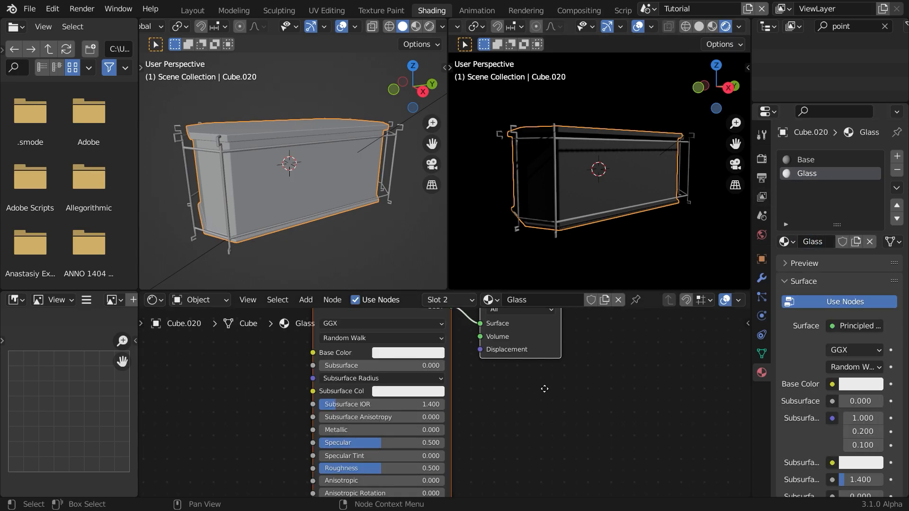
Step: Replace the Glass material's Principled BSDF with a Glass BSDF connected to the Material Output surface
scroll(416, 373, down, 3)
key(x)
key(shift+a)
click(422, 359)
text(glas)
key(Return)
click(466, 346)
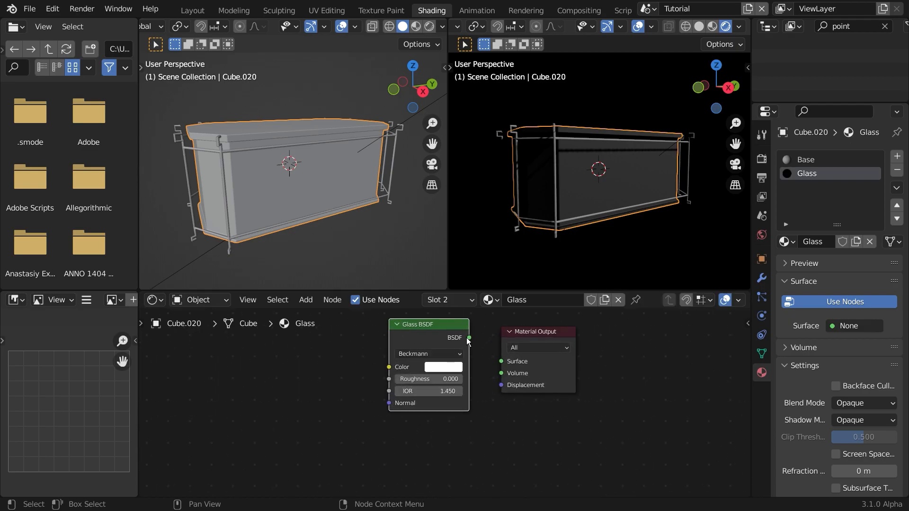
drag(497, 365, 499, 363)
scroll(466, 391, up, 2)
scroll(605, 198, up, 2)
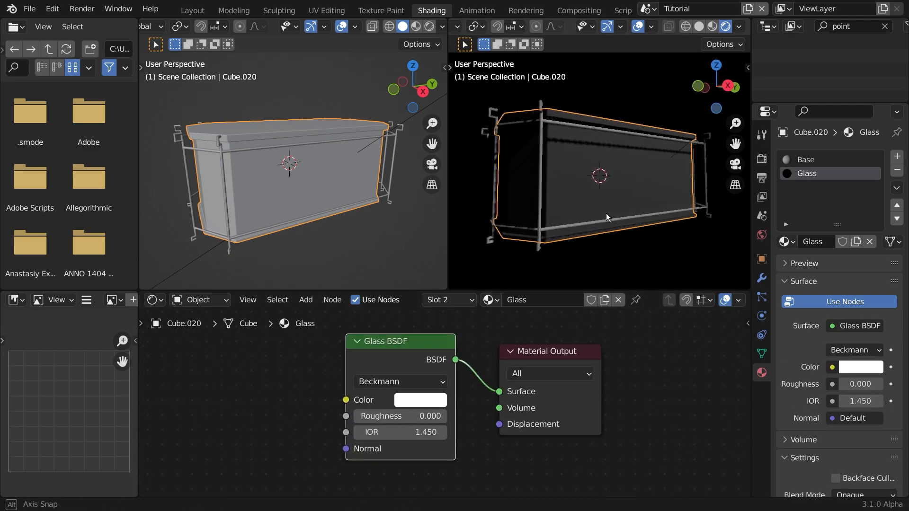
Step: Enable Screen Space Refraction for the Glass material, with blend mode Alpha Blend and shadow mode Alpha Hashed
scroll(815, 398, down, 10)
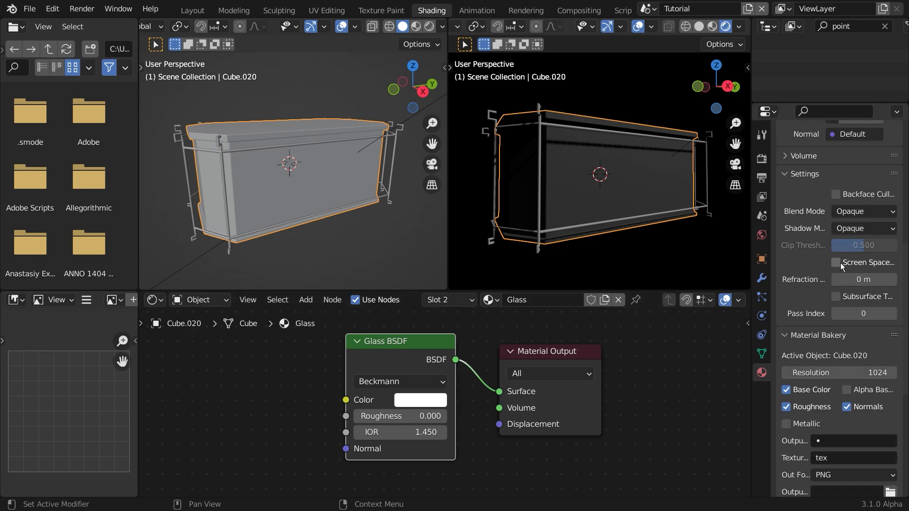
click(837, 265)
click(864, 211)
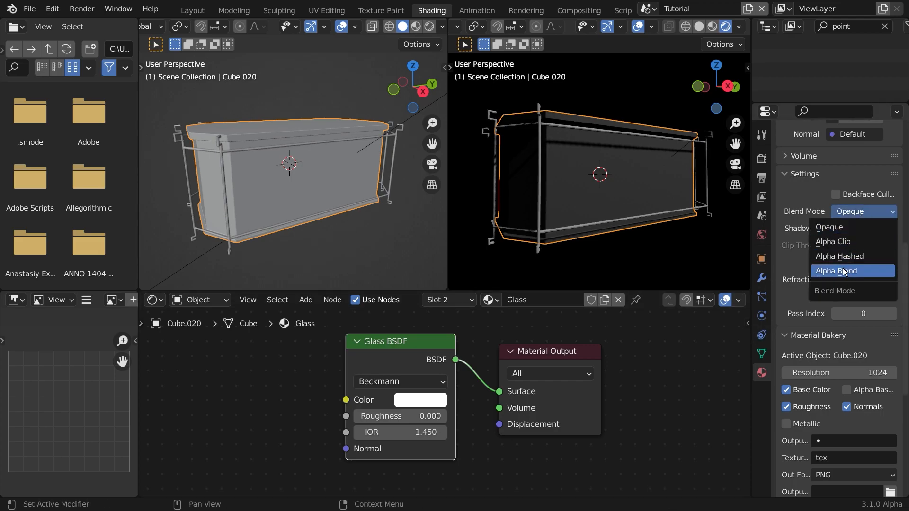
click(842, 270)
click(864, 229)
click(849, 288)
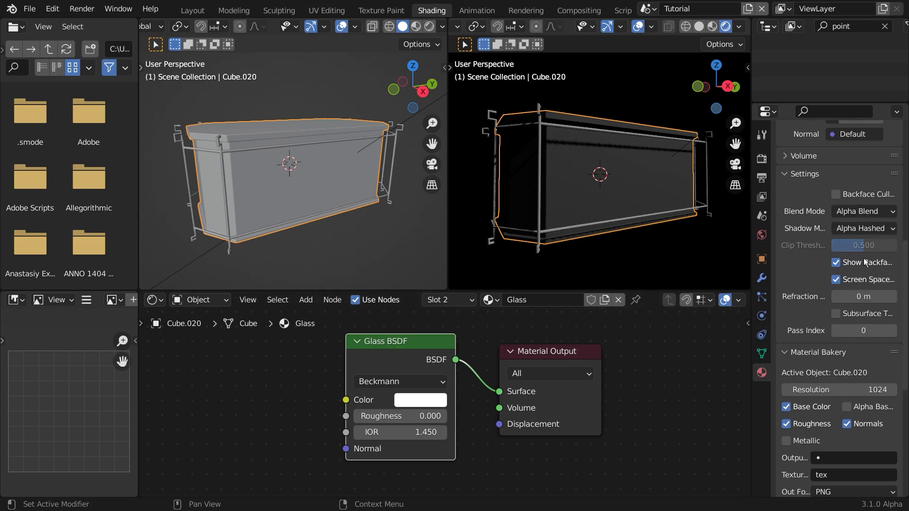
click(837, 313)
middle_drag(622, 213, 685, 216)
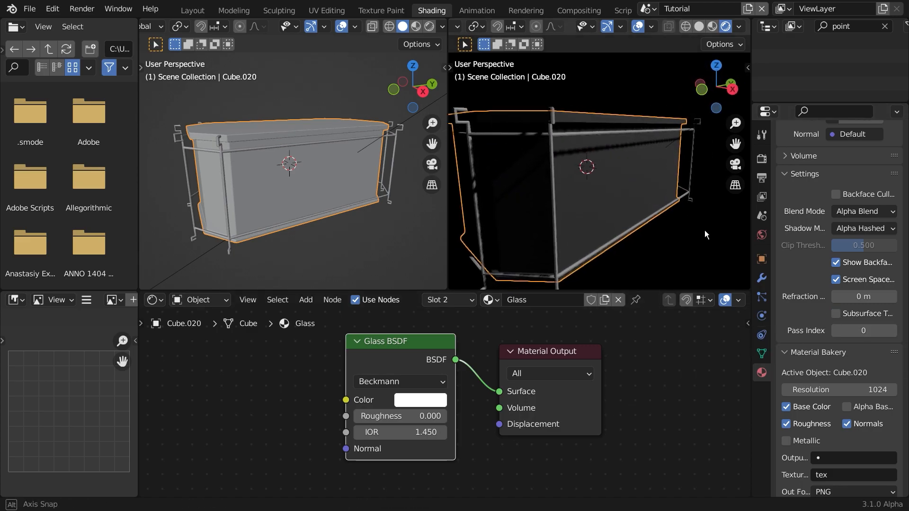
scroll(801, 299, up, 3)
click(836, 251)
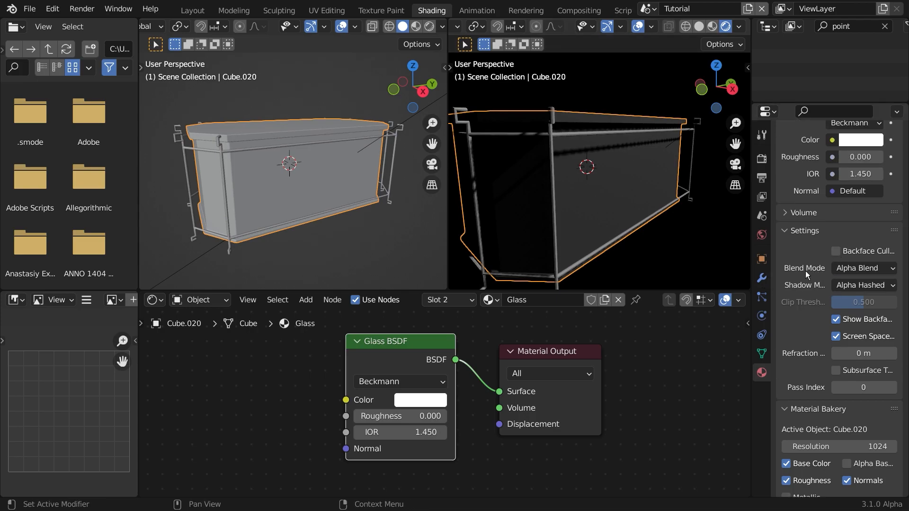
Step: Assign the Glass material to the block's large flat wall faces
key(Tab)
key(Tab)
scroll(605, 213, down, 3)
middle_drag(674, 233, 654, 232)
scroll(805, 209, up, 12)
key(Tab)
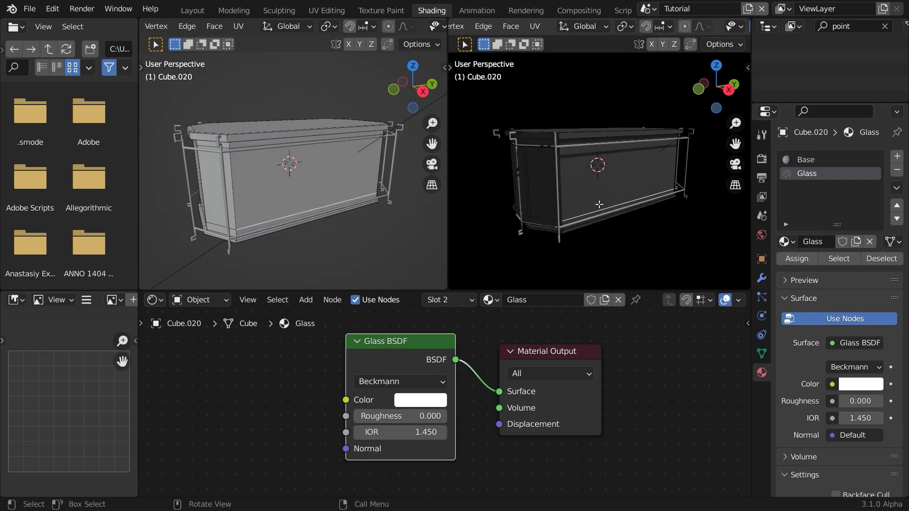
click(591, 180)
middle_drag(592, 180, 706, 176)
scroll(705, 177, up, 5)
click(809, 175)
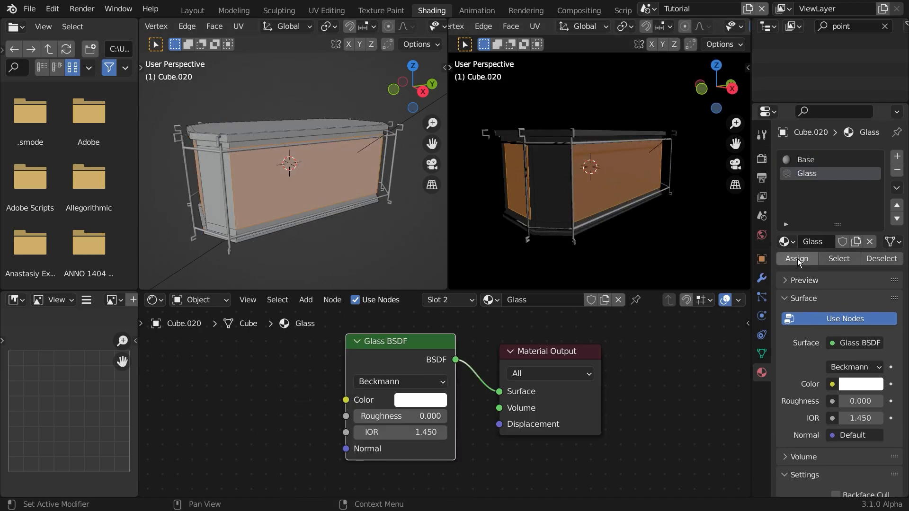
click(796, 258)
scroll(596, 218, down, 4)
mouse_move(596, 219)
middle_down()
mouse_move(534, 217)
mouse_move(572, 192)
mouse_move(655, 214)
mouse_move(591, 231)
mouse_move(617, 251)
middle_up()
scroll(571, 189, up, 4)
key(Tab)
Step: Add an area light to the scene
scroll(653, 222, down, 5)
key(a)
key(a)
scroll(592, 231, down, 3)
scroll(615, 227, up, 3)
key(shift+a)
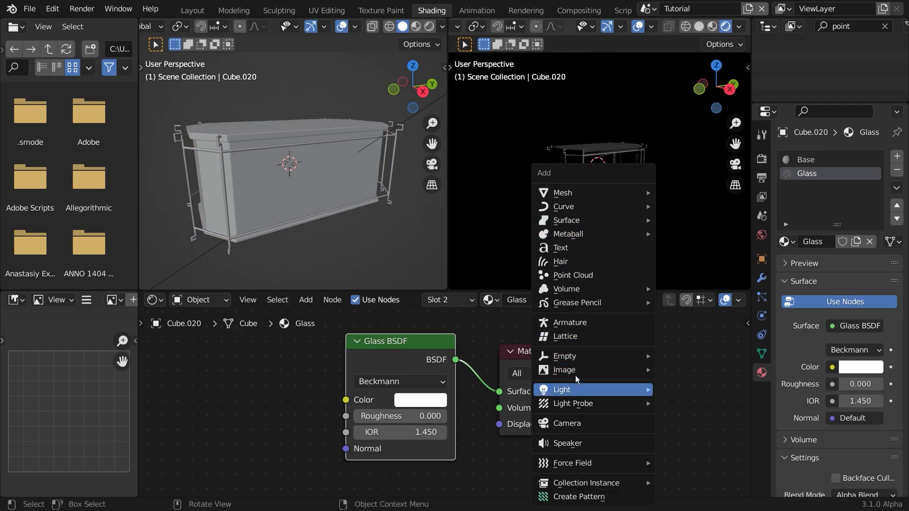
click(693, 433)
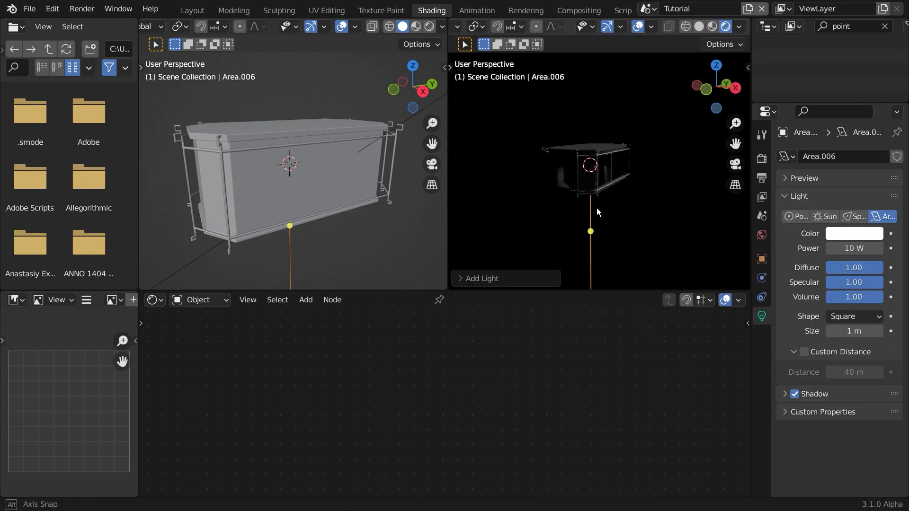
Step: Move the area light beside the block, rotate it towards the block and scale it
key(g)
click(693, 182)
key(r)
click(636, 132)
key(s)
click(652, 60)
scroll(650, 162, up, 4)
scroll(618, 164, down, 2)
Step: Delete the Sun light and select the main block
click(649, 177)
click(644, 169)
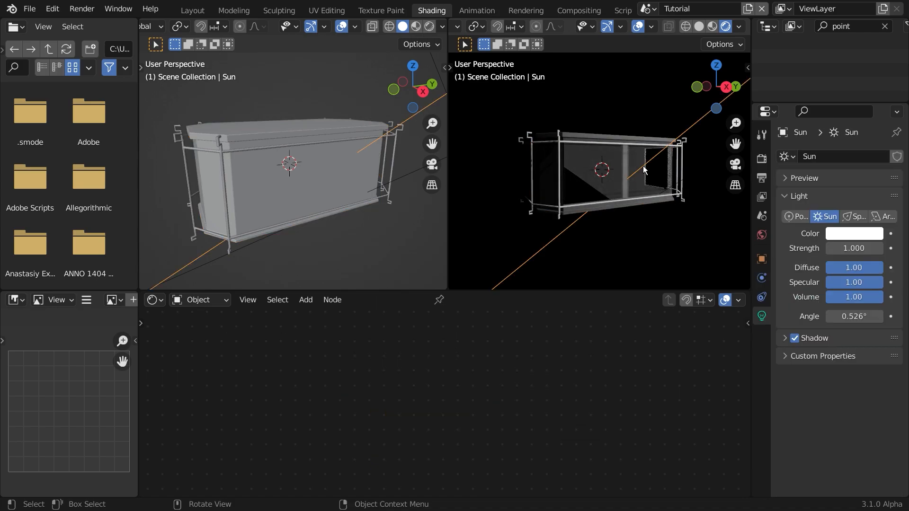
click(697, 208)
Step: Set the Glass BSDF's IOR to 1.610 and its roughness to 0.072
middle_drag(676, 192, 635, 215)
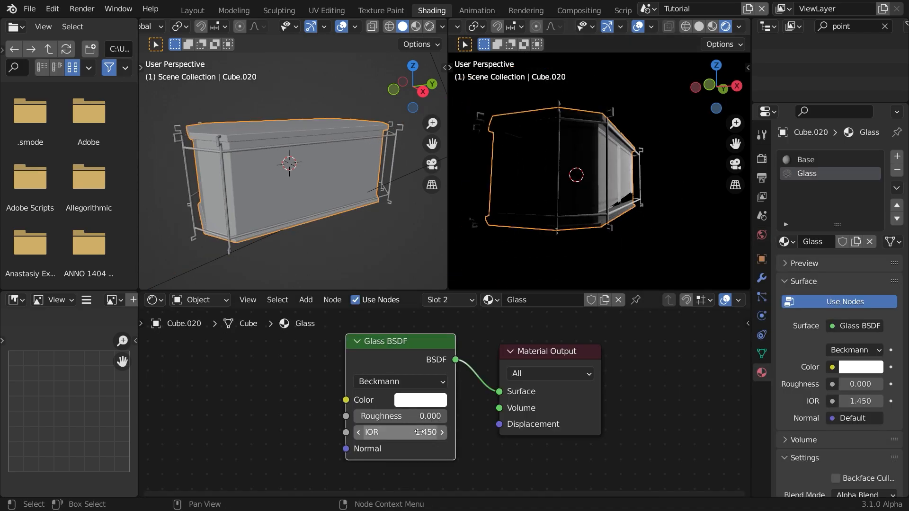
drag(402, 432, 360, 432)
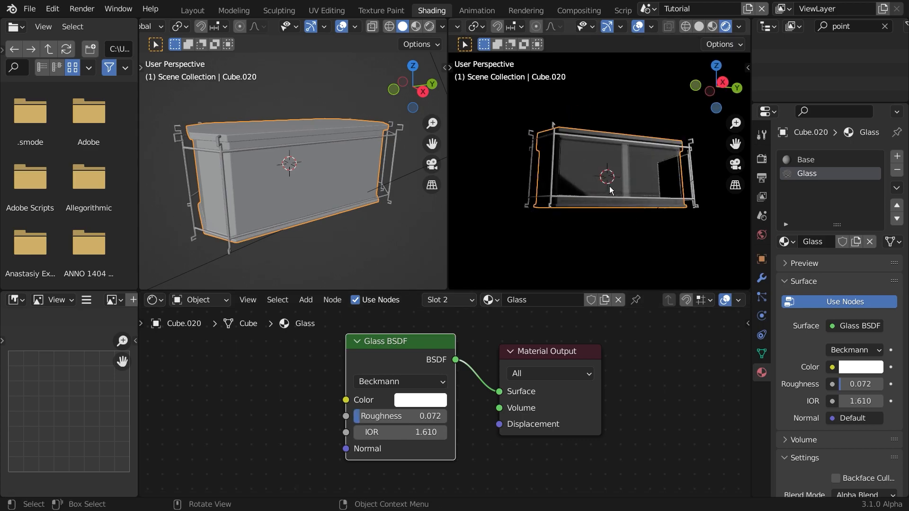
scroll(535, 284, up, 3)
Step: Add a point light and position it inside the block near one end
key(shift+a)
mouse_move(546, 236)
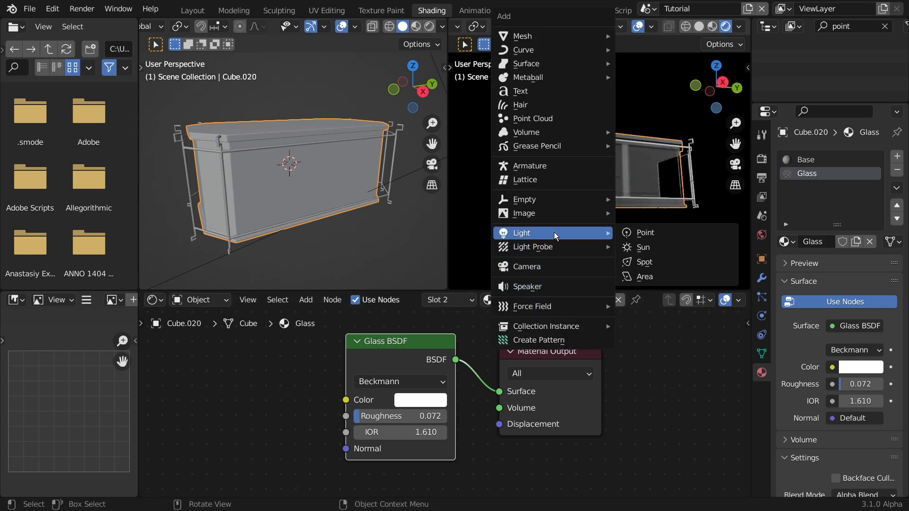
click(646, 235)
key(g)
key(y)
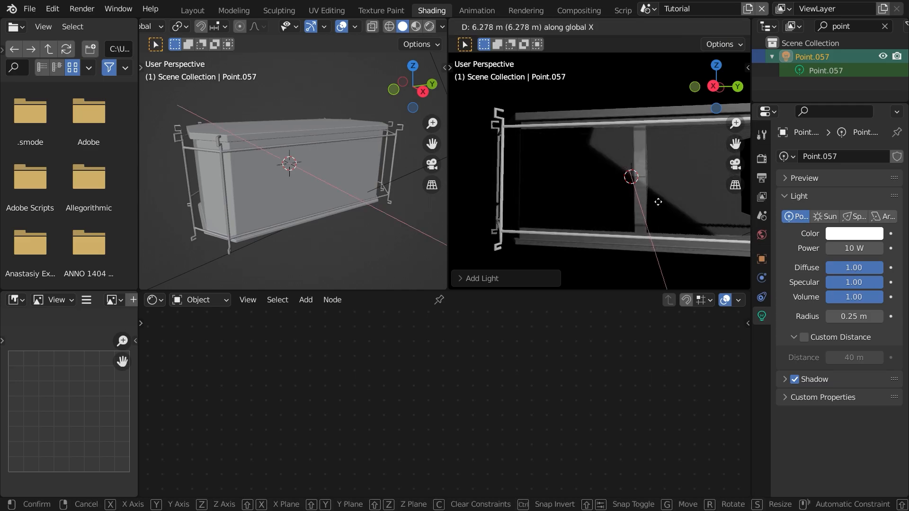
click(543, 246)
middle_drag(542, 246, 629, 255)
Step: Raise the point light's power to 93.5 W
drag(845, 251, 880, 251)
scroll(620, 206, down, 5)
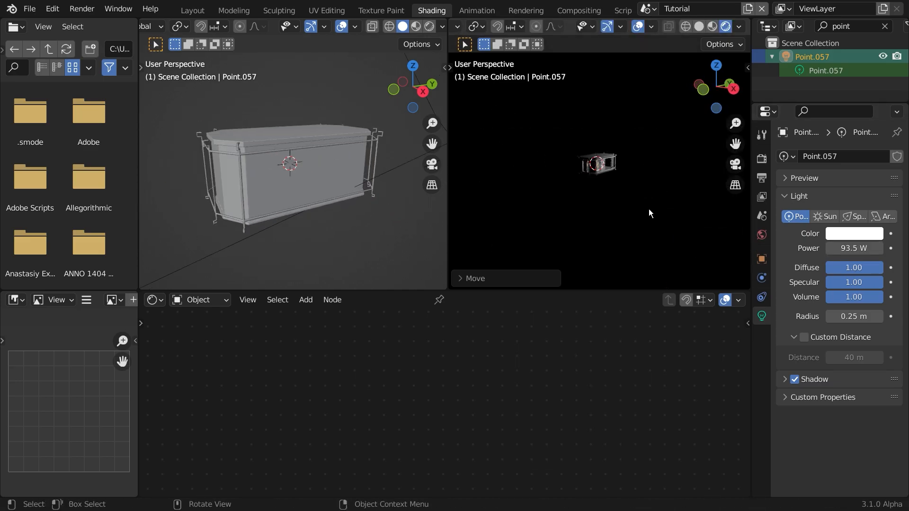
scroll(606, 210, up, 7)
Step: Create a new material named Metal Bars on the surrounding pipes
click(541, 233)
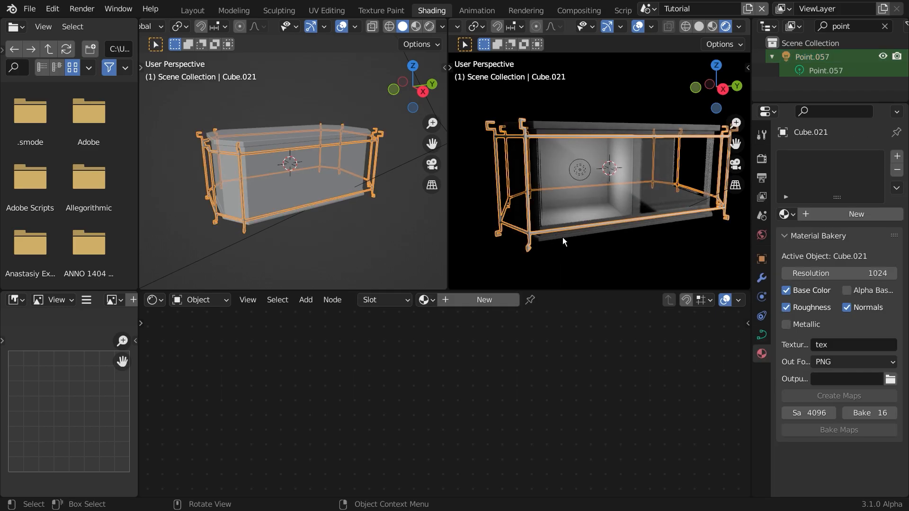
click(483, 301)
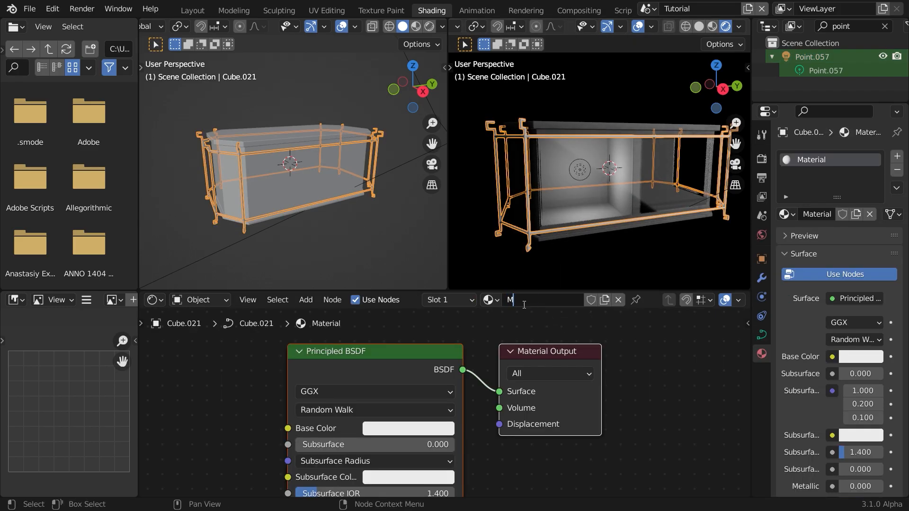
scroll(472, 363, up, 4)
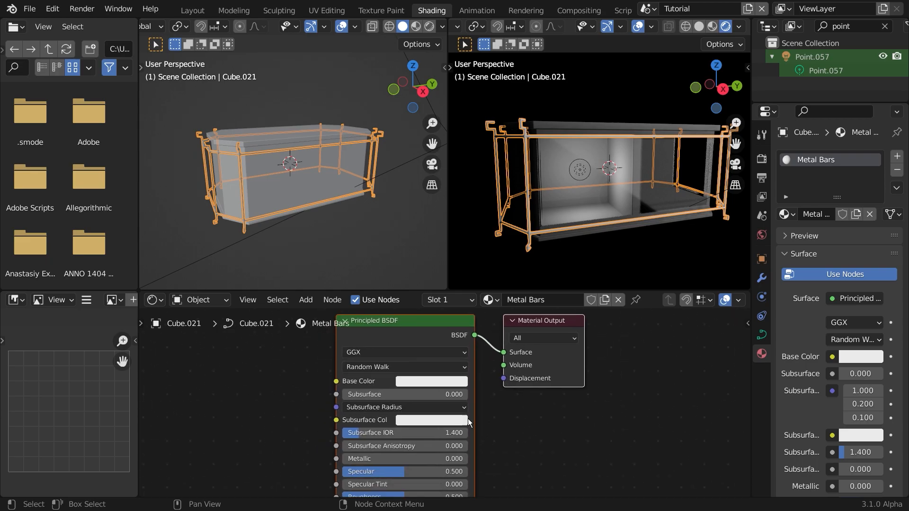
Step: Set the Metal Bars base color to grey with an HSV value of 0.218
click(417, 373)
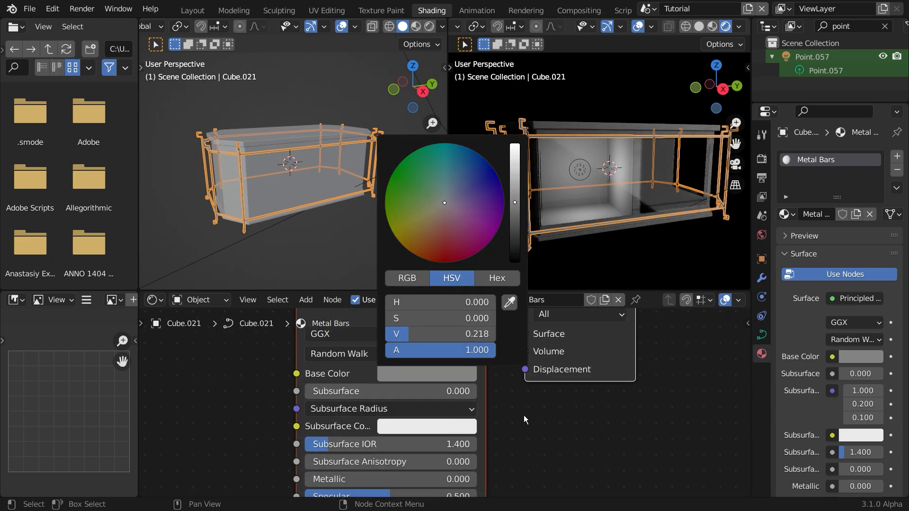
middle_drag(505, 391, 550, 322)
click(638, 29)
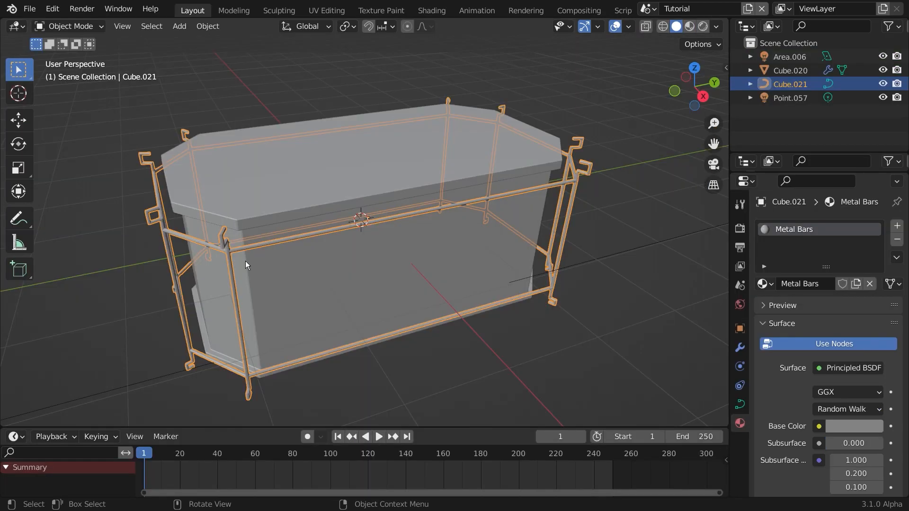
Step: Convert the surrounding pipe curve to a mesh in the Layout workspace
click(227, 252)
click(226, 252)
click(207, 26)
mouse_move(266, 400)
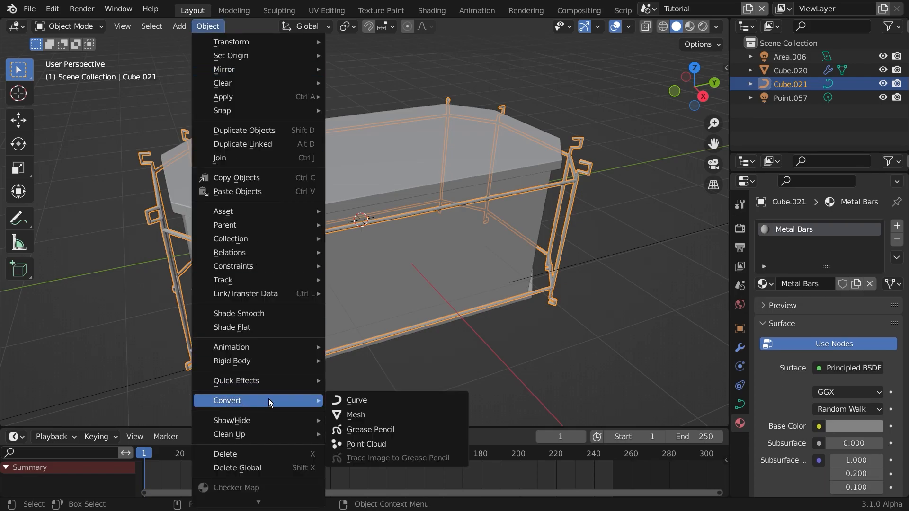
click(365, 413)
Step: Remove the Bevel modifier from the main block
click(263, 225)
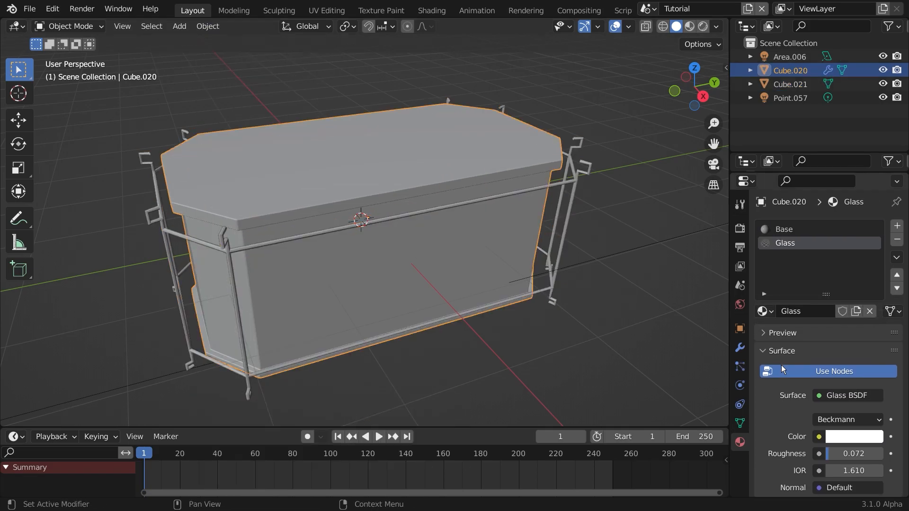
click(740, 347)
click(876, 247)
scroll(559, 290, down, 3)
middle_drag(520, 284, 530, 250)
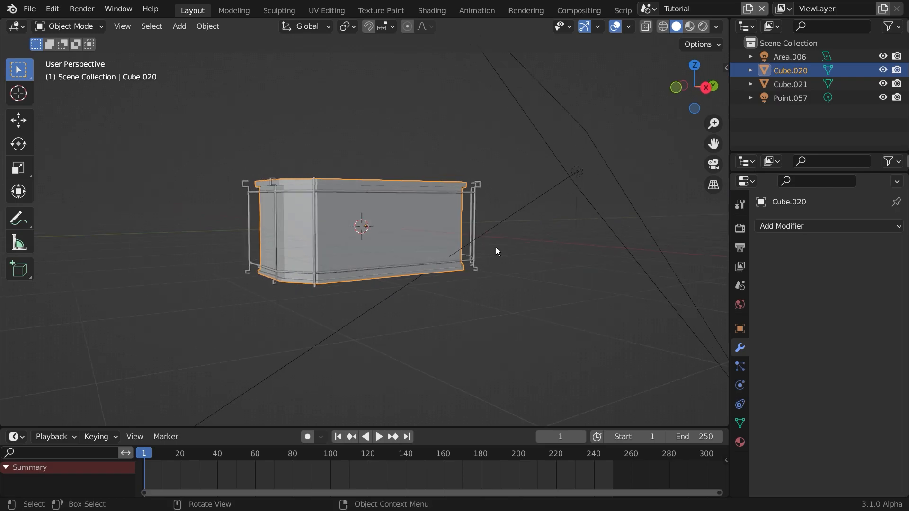
Step: Join the pipe mesh with the main block into one object
scroll(530, 250, up, 3)
click(328, 150)
shift+click(345, 164)
key(ctrl+j)
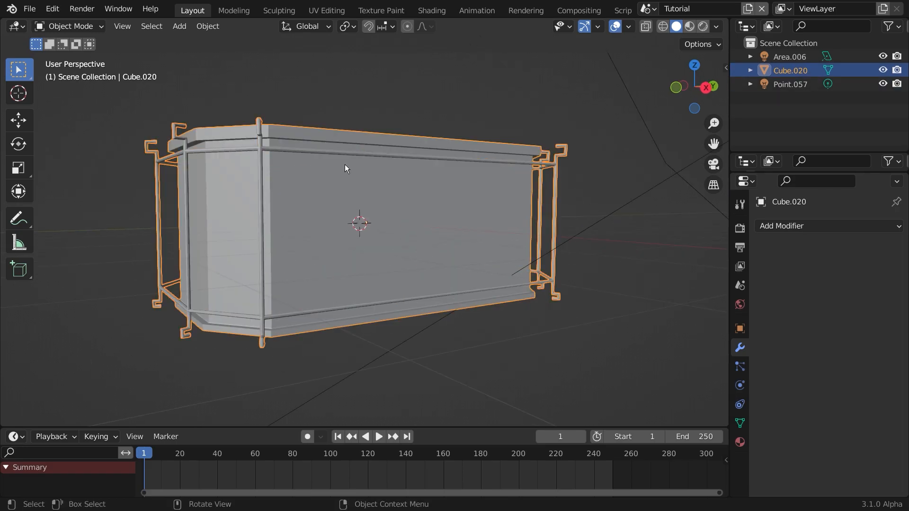
Step: Delete the point light from the scene and save the file
scroll(394, 271, down, 4)
key(g)
right_click(417, 299)
key(ctrl+s)
scroll(530, 281, down, 4)
middle_drag(530, 281, 604, 222)
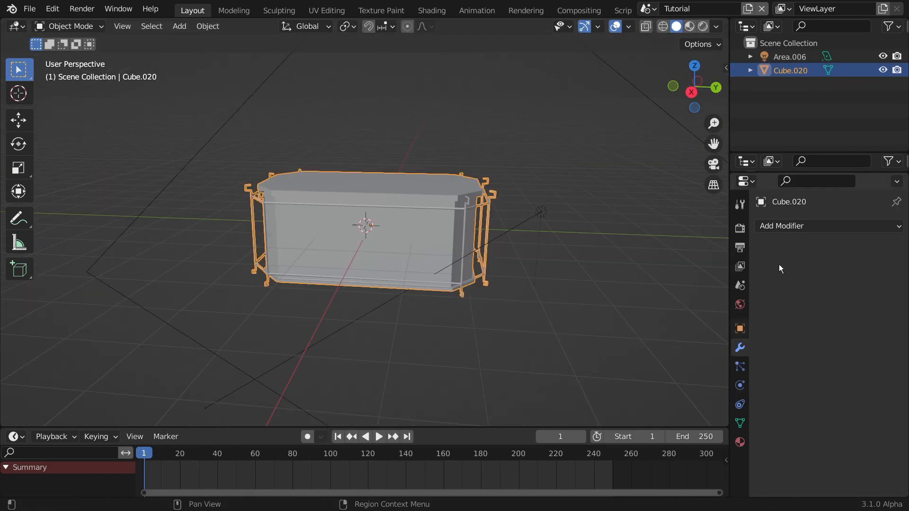
Step: Add an Array modifier to the block with relative offset factors of 0 on X and 1 on Y
click(779, 227)
click(670, 268)
scroll(630, 320, up, 2)
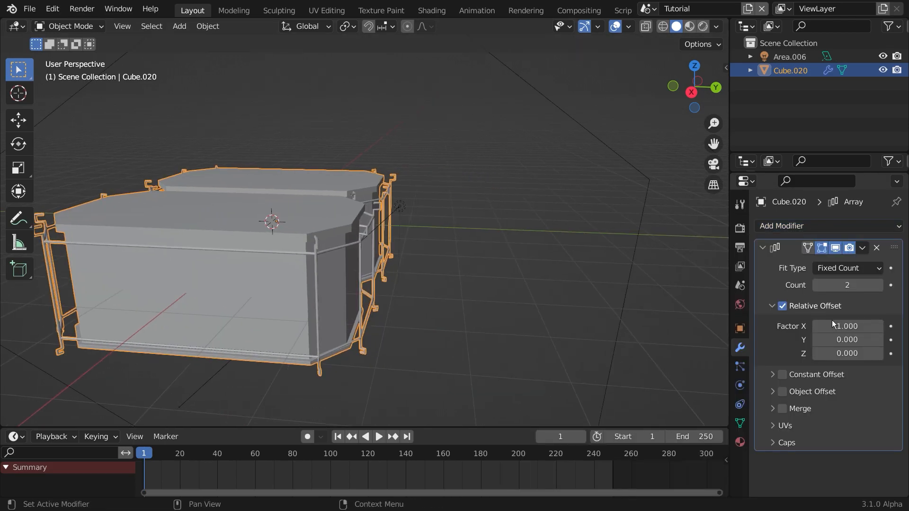
key(Tab)
text(1)
key(Return)
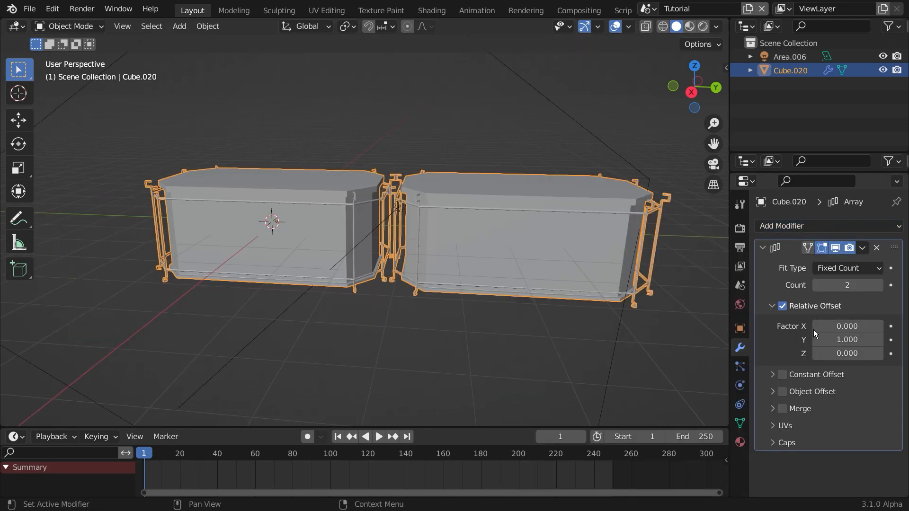
Step: Apply the arrayed block's object transform and dismiss the Daily Health Check pop-up
middle_drag(430, 291, 507, 288)
scroll(520, 286, up, 2)
shift+middle_drag(549, 284, 400, 282)
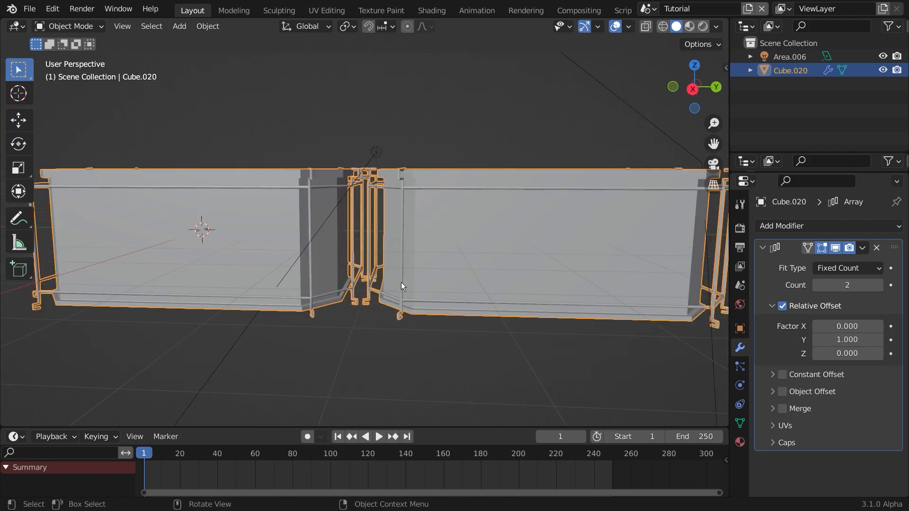
scroll(400, 282, up, 2)
scroll(353, 290, down, 3)
middle_drag(364, 229, 416, 279)
scroll(376, 231, up, 3)
key(ctrl+a)
click(367, 237)
scroll(464, 234, down, 4)
scroll(454, 248, down, 2)
scroll(481, 263, down, 2)
scroll(388, 258, up, 6)
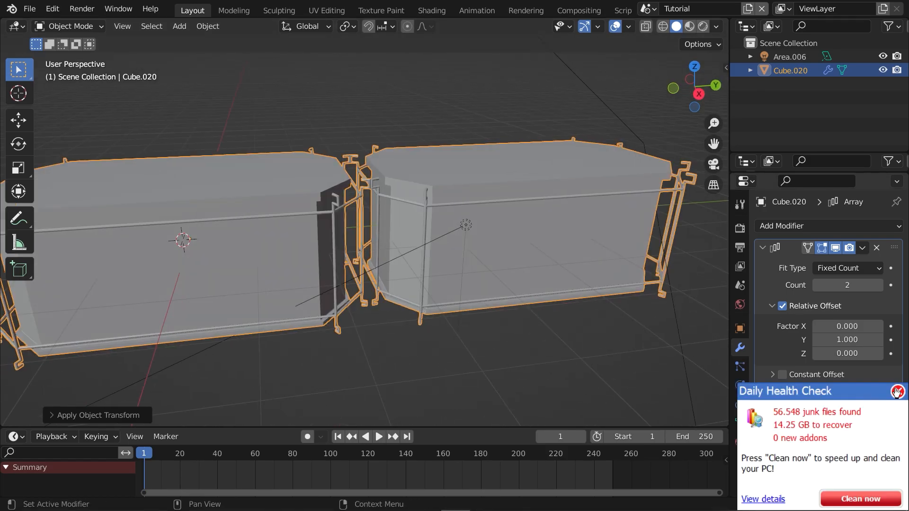
click(896, 392)
scroll(334, 306, down, 1)
middle_drag(333, 306, 344, 272)
Step: Add a cube inside the block's mesh and move it along Y to the gap between the two arrayed blocks
key(Tab)
key(shift+a)
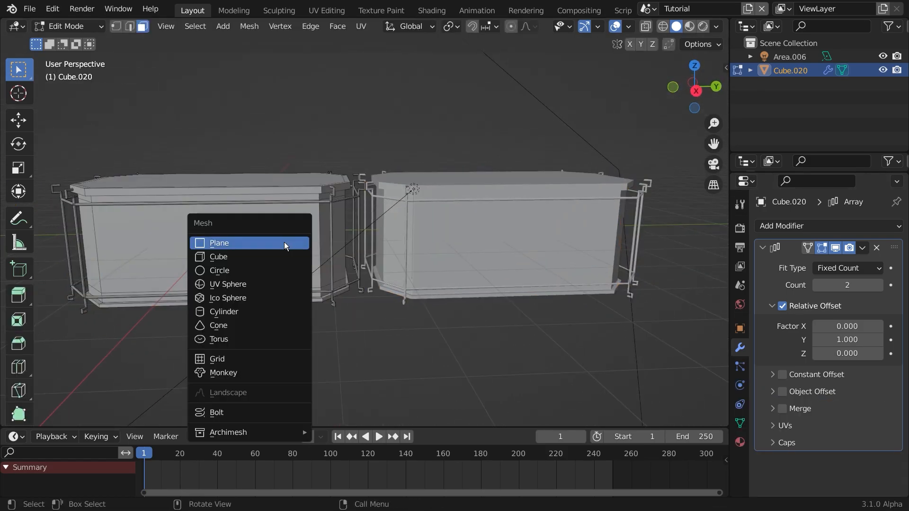
click(258, 255)
key(g)
key(y)
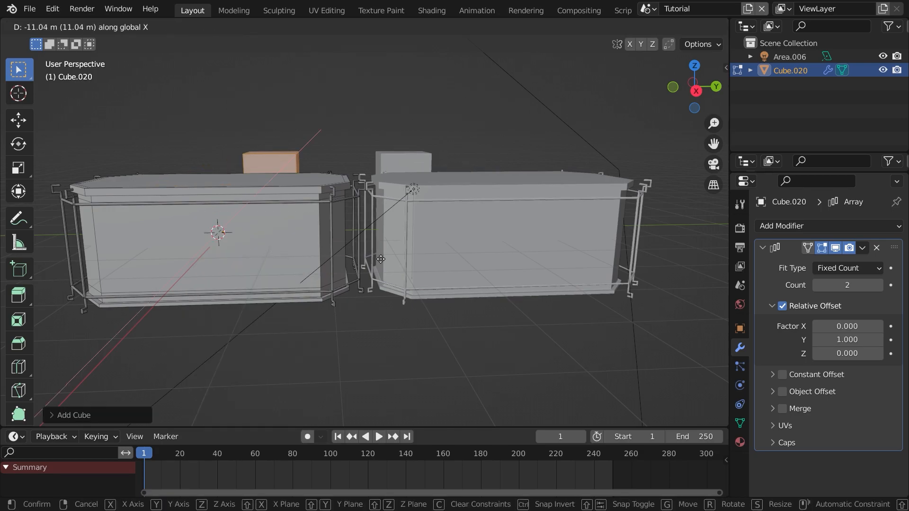
click(375, 262)
Step: Scale the new cube to fit between the blocks and adjust its height along Z
scroll(445, 261, up, 3)
key(s)
click(421, 263)
middle_drag(420, 263, 416, 307)
key(KP_Divide)
key(KP_Divide)
key(s)
key(z)
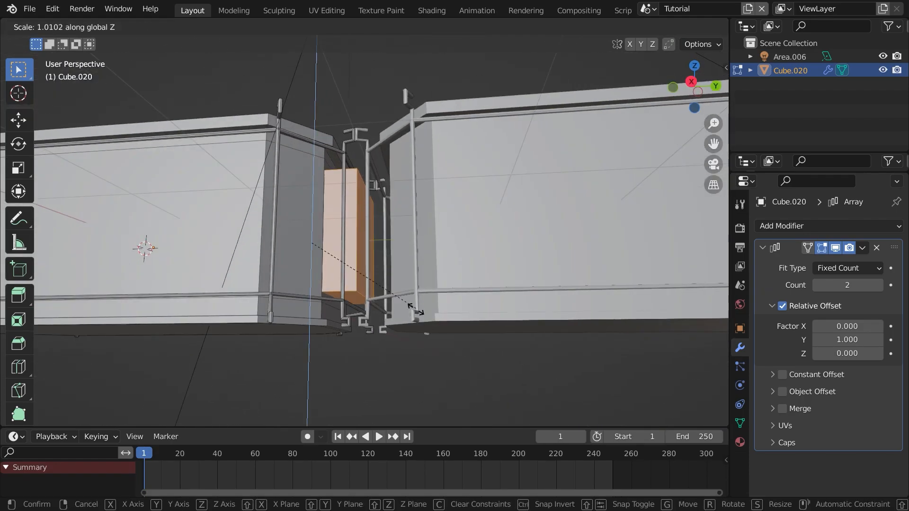
click(418, 319)
Step: Shift the connector cube slightly along Y in the right orthographic view
middle_drag(364, 265, 379, 286)
scroll(379, 286, up, 1)
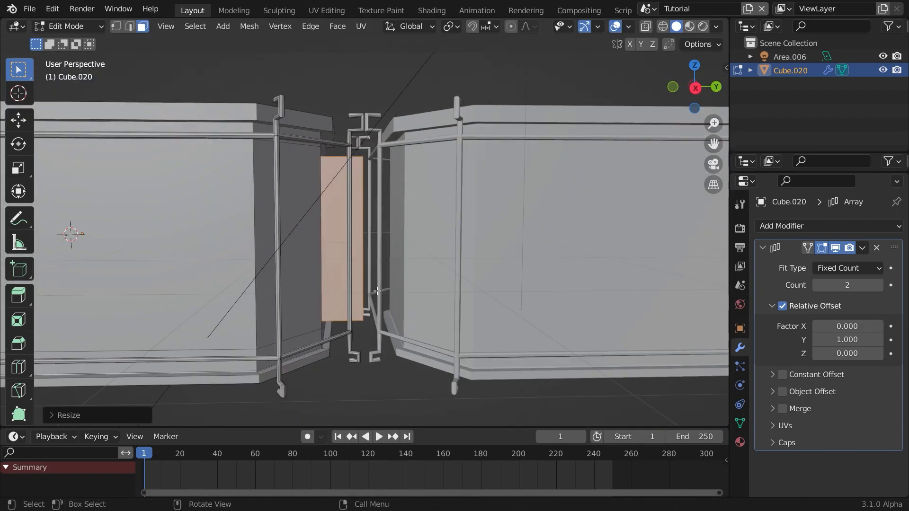
key(KP_1)
scroll(379, 286, up, 2)
key(KP_3)
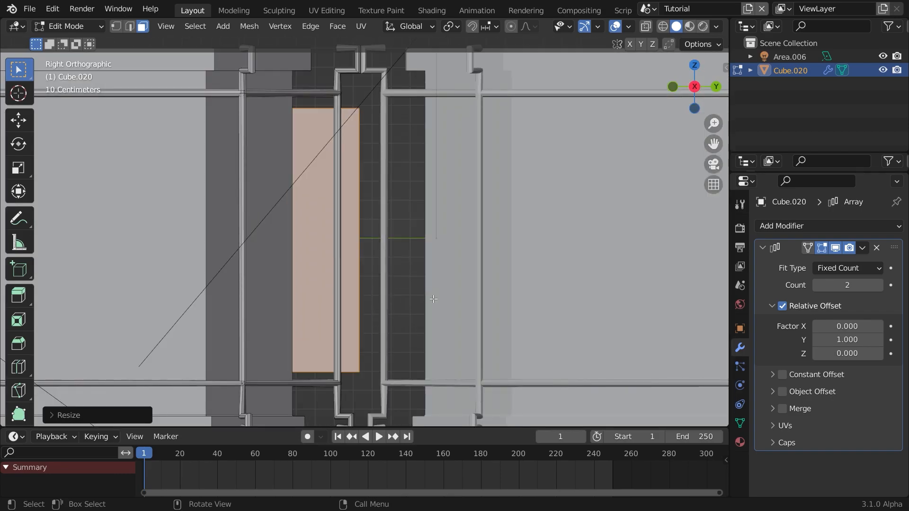
key(g)
key(x)
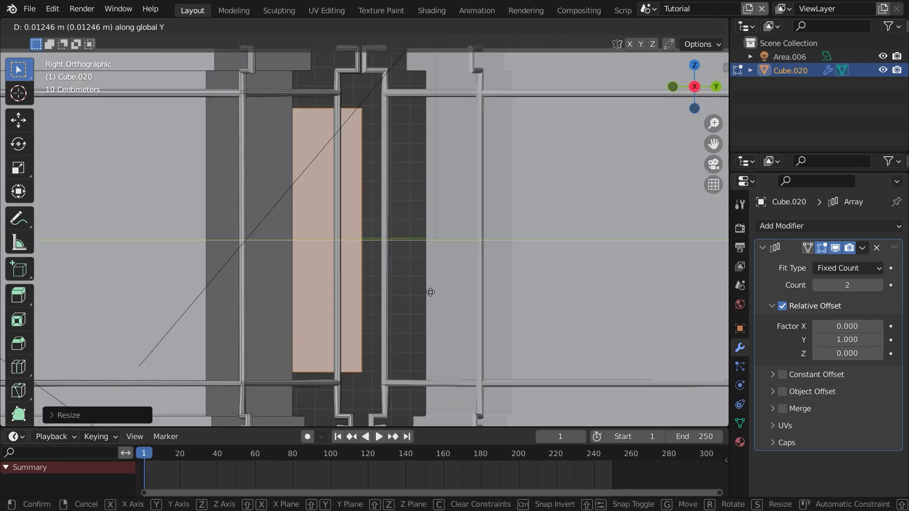
click(429, 292)
Step: Bevel the outer edges of the connector cube and leave mesh editing
scroll(429, 293, down, 5)
middle_drag(349, 309, 370, 290)
key(x)
click(362, 287)
key(2)
shift+click(377, 296)
middle_drag(387, 336, 340, 251)
scroll(375, 296, down, 5)
scroll(372, 282, up, 5)
key(Tab)
scroll(365, 258, down, 3)
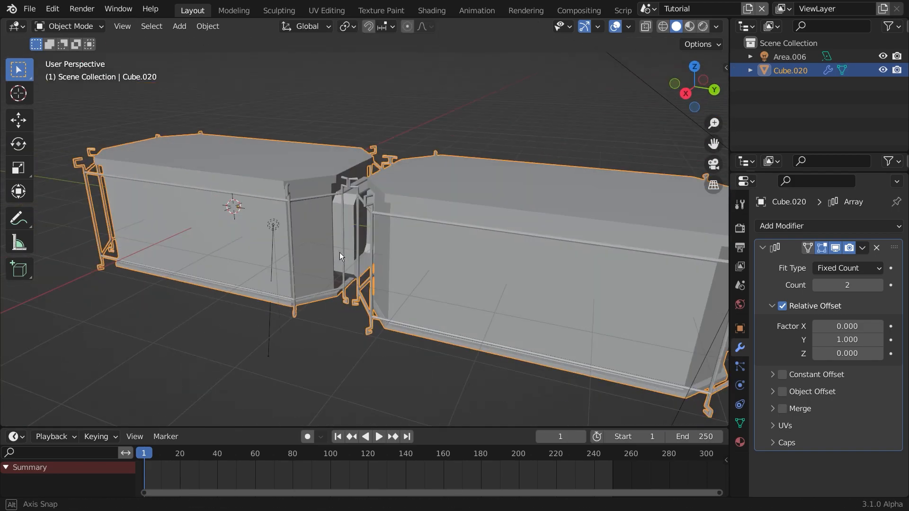
Step: Select the whole linked connector piece in the mesh and scale it along X
key(Tab)
key(ctrl+l)
scroll(339, 242, up, 3)
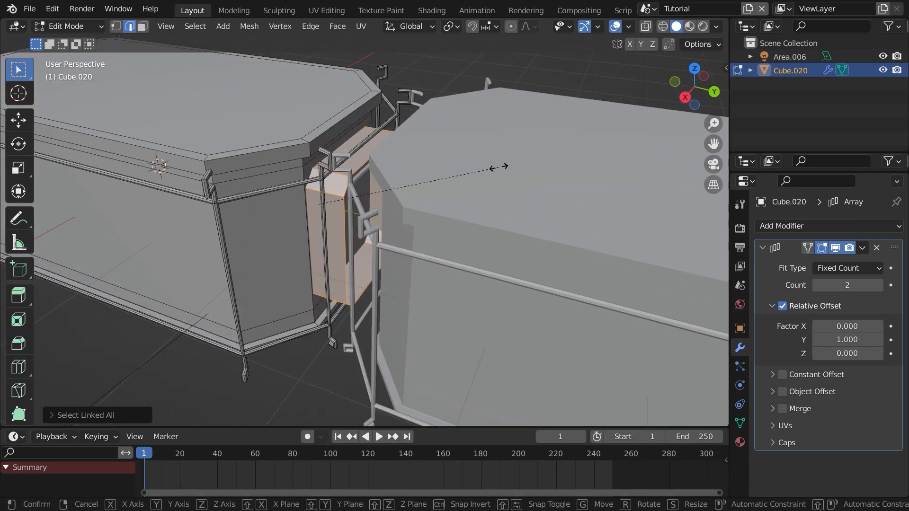
key(s)
key(x)
click(476, 175)
Step: Duplicate the connector and move the copy about -4.02 m along Y to the opposite end of the block
scroll(367, 260, down, 3)
middle_drag(338, 270, 453, 244)
key(KP_1)
key(KP_3)
scroll(366, 259, up, 2)
key(g)
key(y)
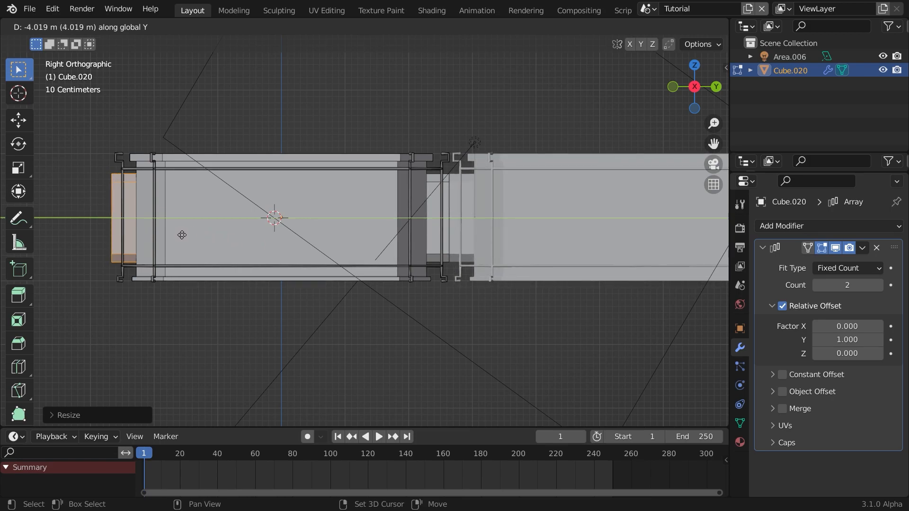
click(180, 234)
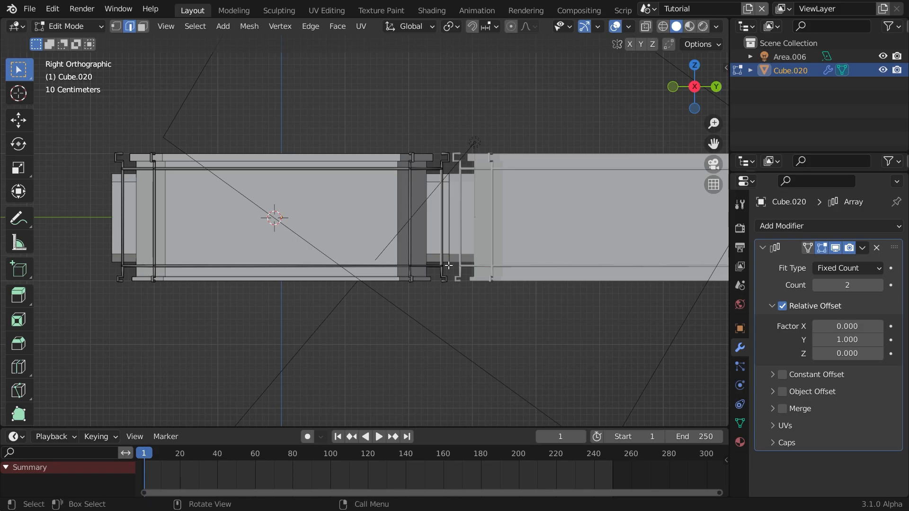
Step: Nudge the original connector along Y at the joint between the two blocks and return to Object Mode
key(g)
key(y)
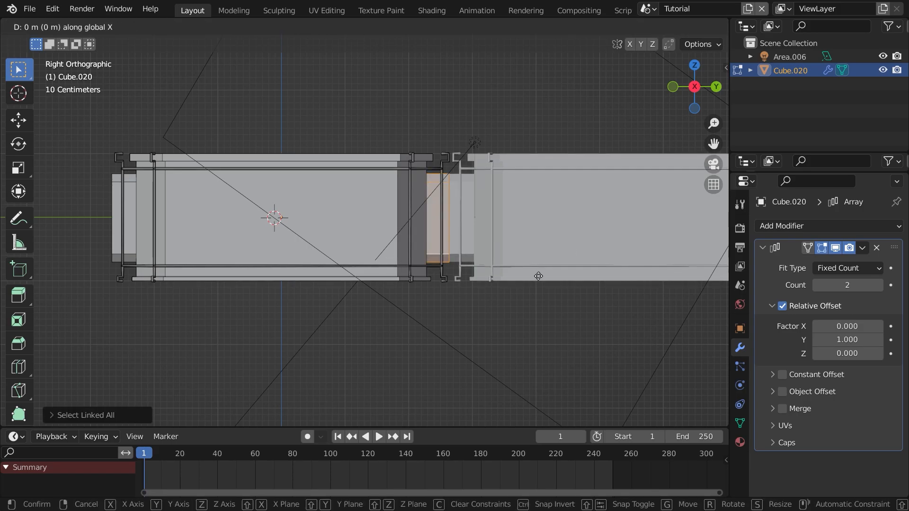
click(543, 275)
key(Tab)
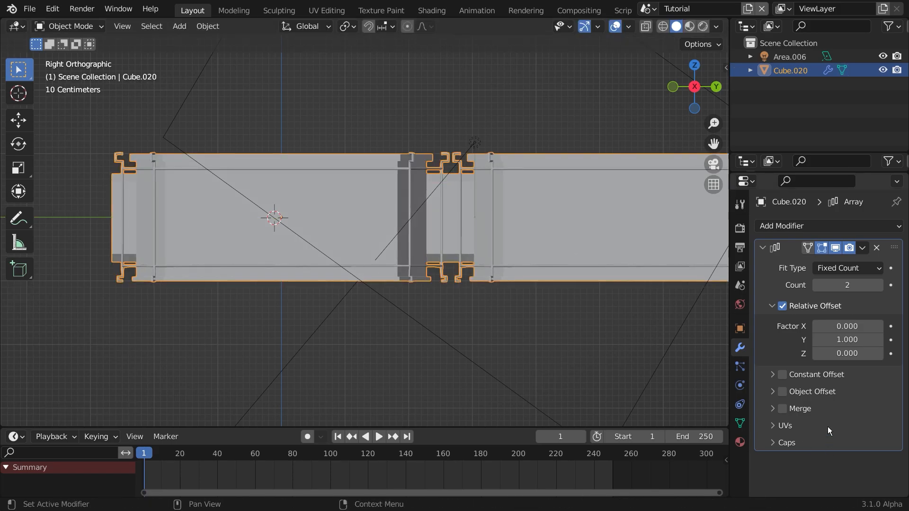
Step: Enable Merge on the block's Array modifier and set its count to 3
key(Tab)
key(Tab)
scroll(482, 284, down, 5)
middle_drag(481, 284, 450, 308)
scroll(461, 293, up, 4)
middle_drag(462, 254, 495, 240)
scroll(501, 259, down, 8)
scroll(495, 240, up, 6)
click(455, 232)
middle_drag(479, 295, 433, 286)
middle_drag(261, 295, 305, 291)
key(Tab)
key(Tab)
middle_drag(456, 240, 416, 256)
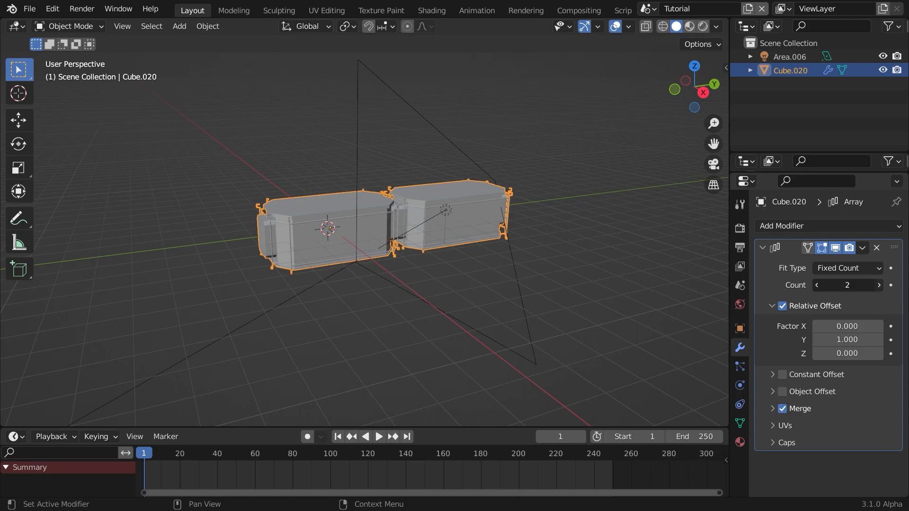
click(878, 285)
Step: Move the area light up and away from the row of three blocks
scroll(513, 284, down, 4)
middle_drag(513, 284, 507, 254)
shift+middle_drag(403, 258, 374, 274)
click(374, 275)
key(g)
click(576, 171)
middle_drag(502, 279, 491, 326)
Step: Add a second Array modifier to the block row with relative offset factors 0, 0 and 1 on X, Y and Z
click(439, 242)
click(762, 248)
click(786, 226)
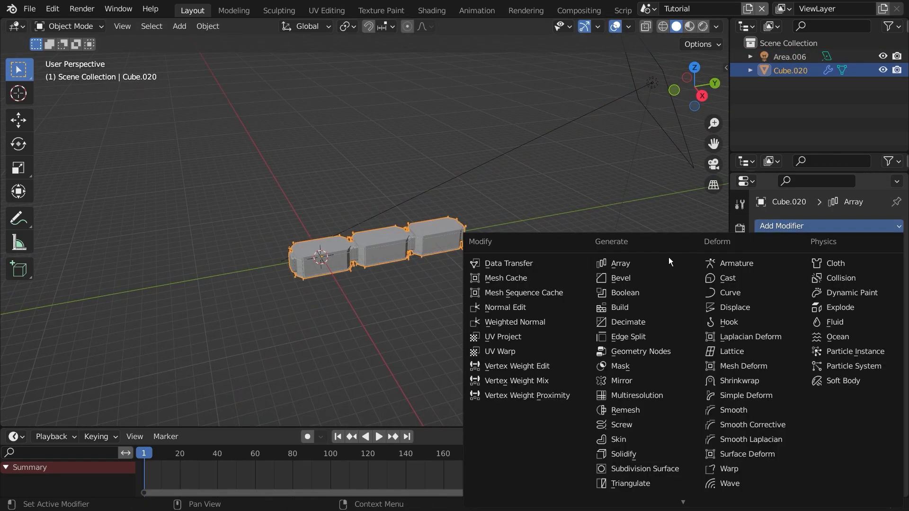
click(613, 263)
text(0)
key(Tab)
key(Tab)
text(1)
key(Return)
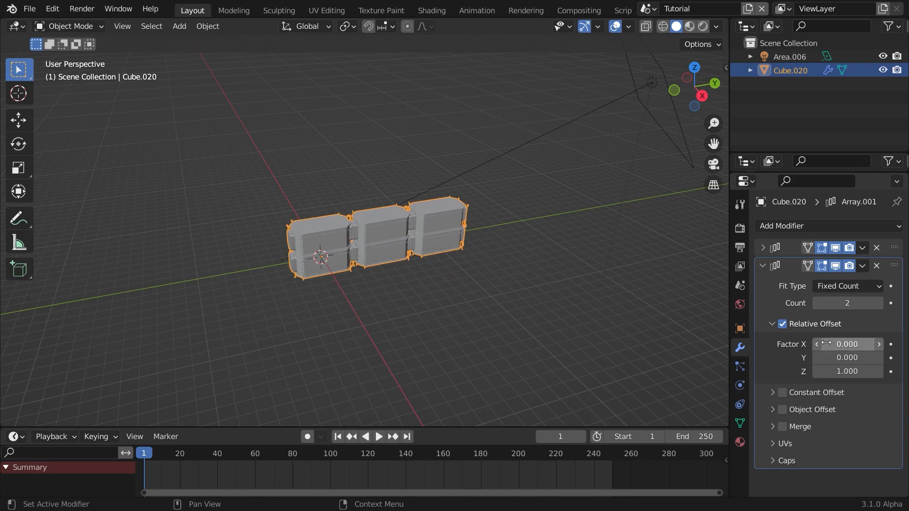
Step: Set the vertical array's count to 30 to form a tall tower
click(881, 305)
drag(881, 304, 906, 305)
scroll(468, 296, down, 5)
middle_drag(468, 295, 655, 325)
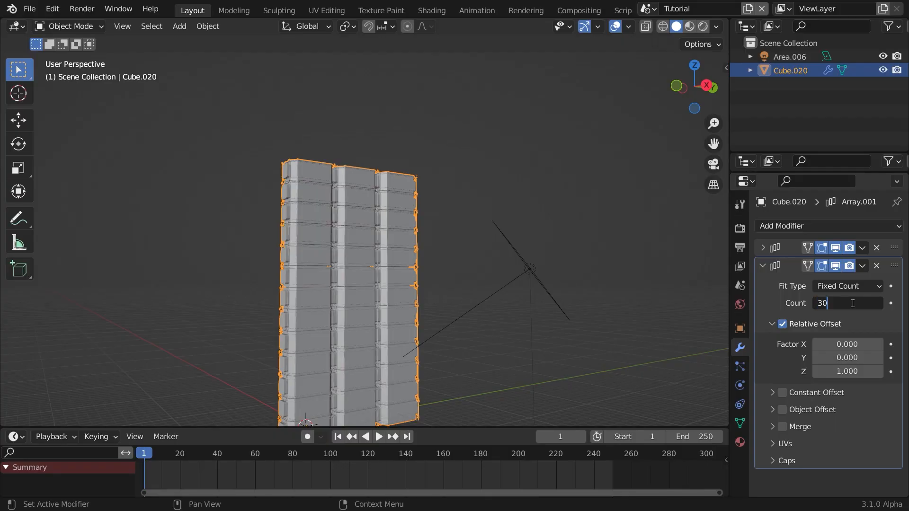
key(Return)
middle_drag(349, 268, 426, 311)
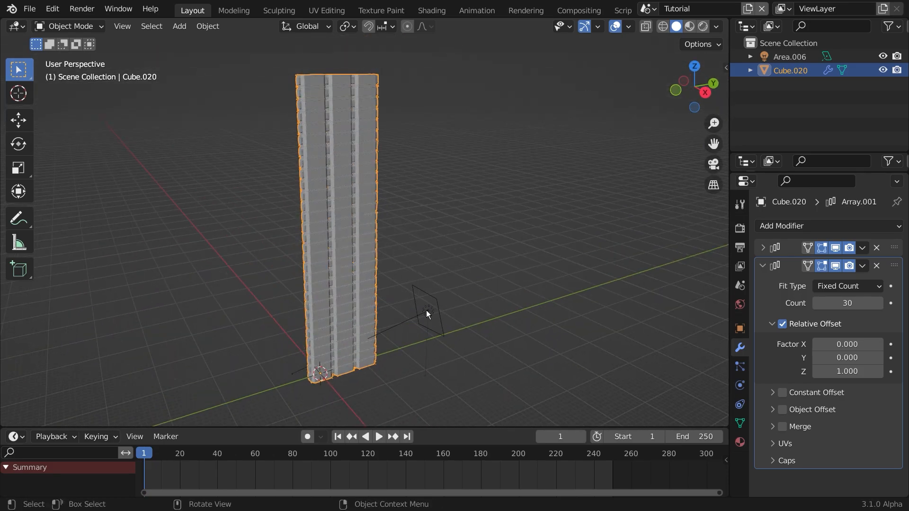
Step: Raise the area light along Z beside the tower and switch the viewport to rendered shading
click(427, 311)
scroll(447, 342, down, 2)
key(g)
key(z)
click(460, 186)
click(702, 27)
Step: Enlarge the area light by scaling it and reposition it beside the tower
scroll(250, 213, up, 2)
shift+middle_drag(415, 154, 419, 193)
key(s)
click(396, 170)
key(g)
click(549, 254)
Step: Set the area light's power to 10000 W
click(740, 385)
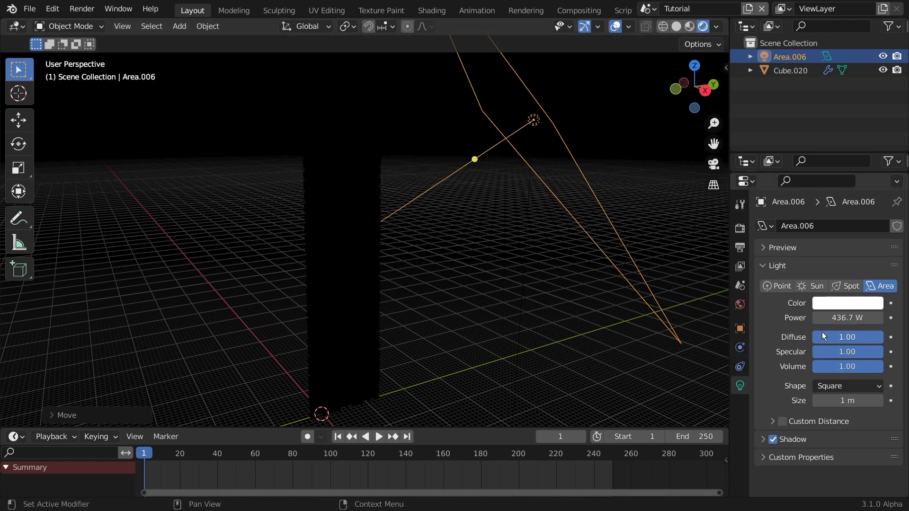
click(812, 317)
text(10000)
key(Return)
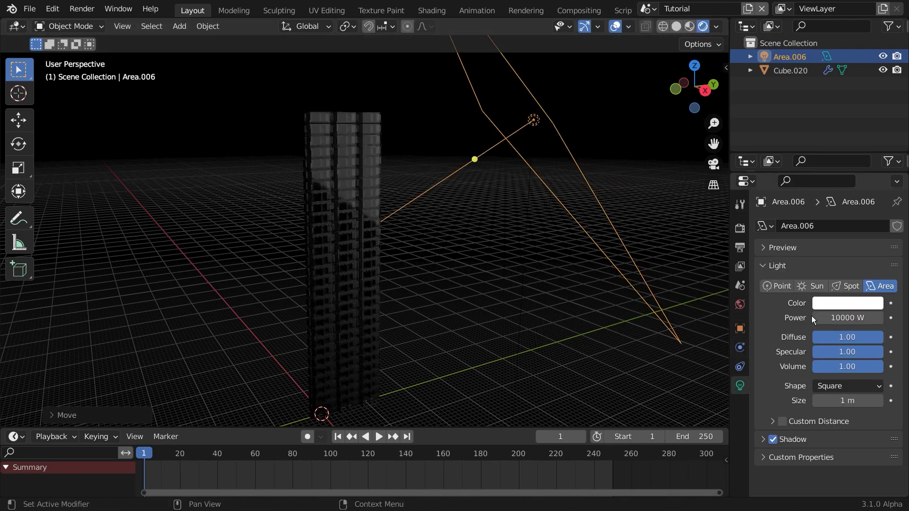
middle_drag(548, 283, 414, 255)
scroll(379, 294, up, 2)
Step: Try a Bevel modifier on the tower and remove it again
click(386, 342)
middle_drag(386, 342, 441, 279)
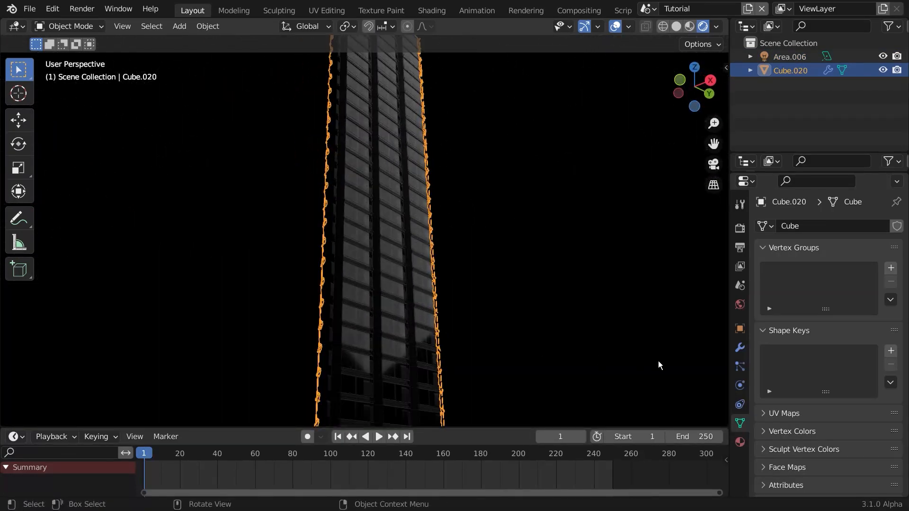
click(740, 348)
click(762, 226)
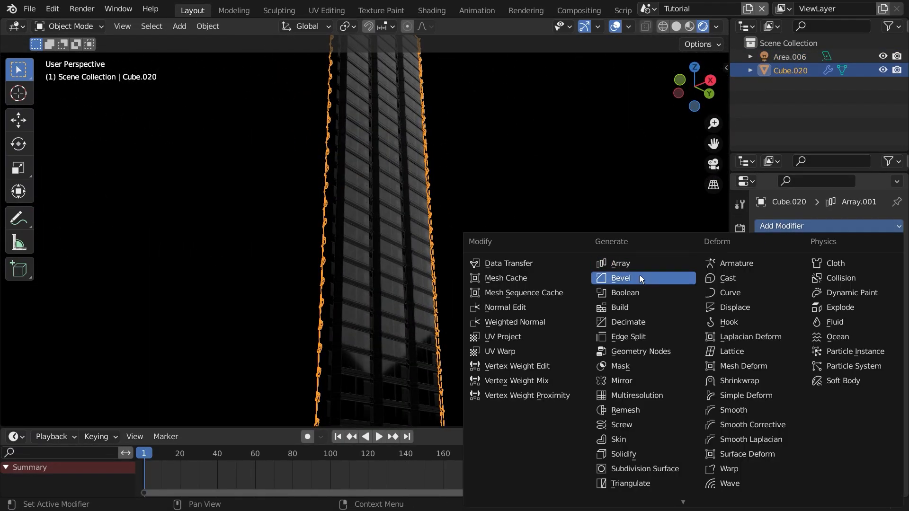
key(Return)
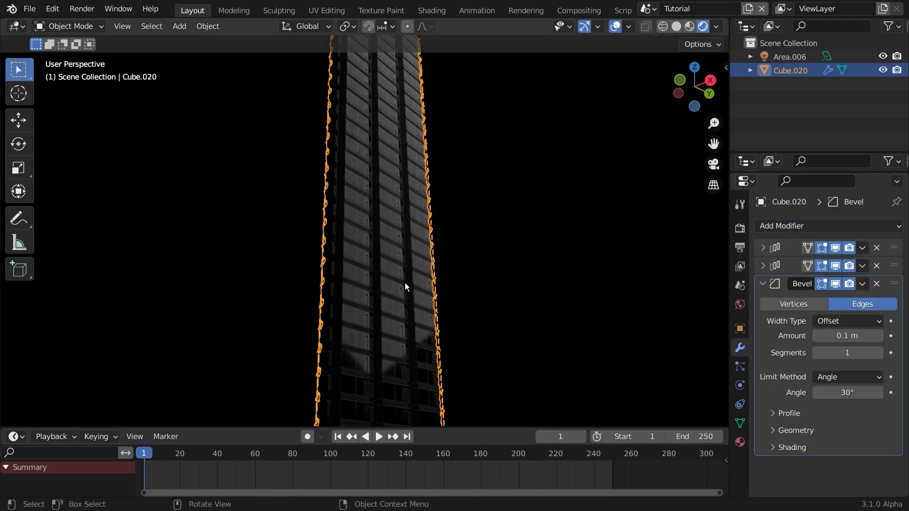
middle_drag(424, 171, 413, 240)
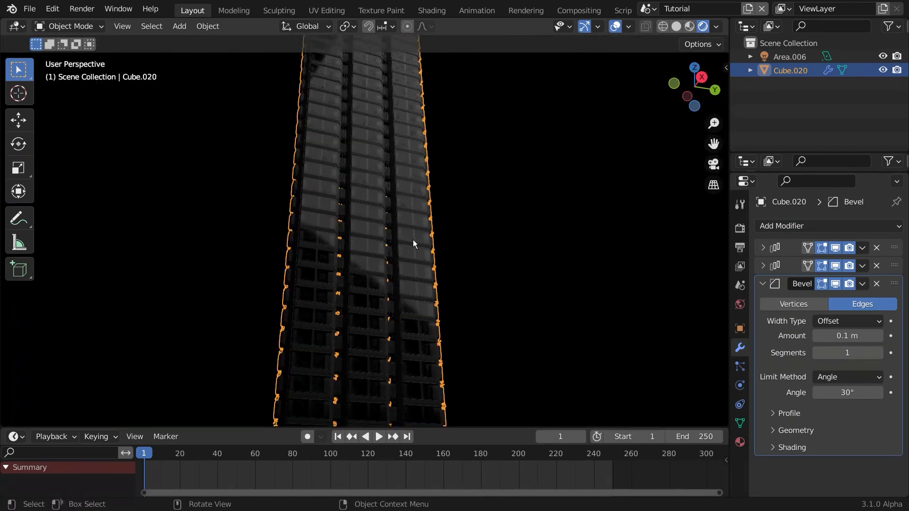
click(877, 284)
Step: Duplicate the tower and place the copy about -7.2 m along X
middle_drag(420, 304, 415, 334)
key(shift+d)
key(x)
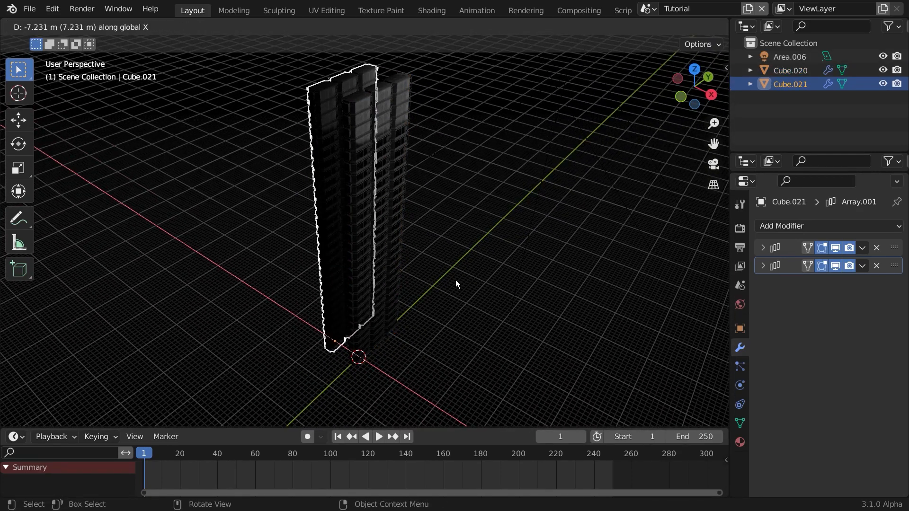
click(457, 284)
Step: Rotate the duplicated tower -90 degrees about the Z axis
key(r)
key(z)
key(9)
key(0)
key(minus)
key(Return)
Step: Move the rotated tower copy along X, farther behind the original tower
middle_drag(389, 310, 328, 319)
scroll(429, 308, up, 2)
key(g)
key(x)
click(460, 289)
scroll(365, 226, down, 3)
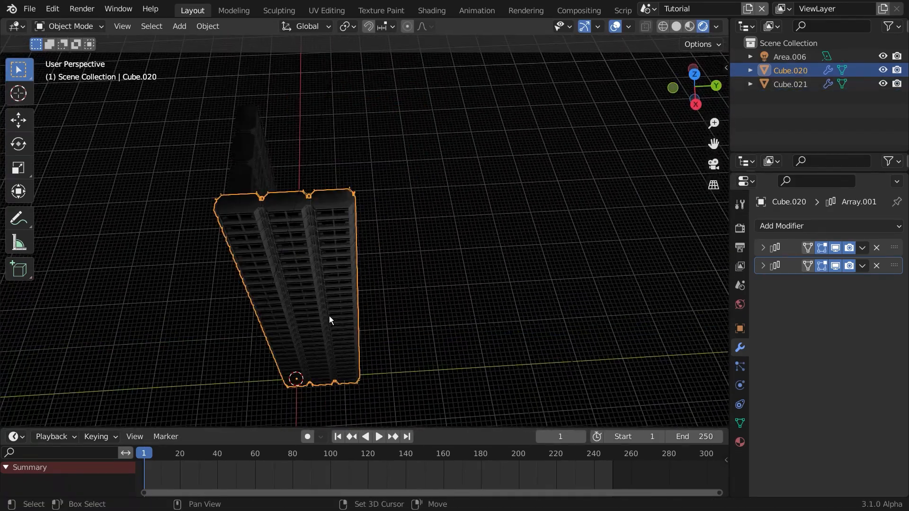
Step: Duplicate the original tower along Y beside it and shift the copy back along X
key(shift+d)
key(y)
click(394, 311)
middle_drag(379, 336, 424, 270)
key(g)
key(x)
click(426, 351)
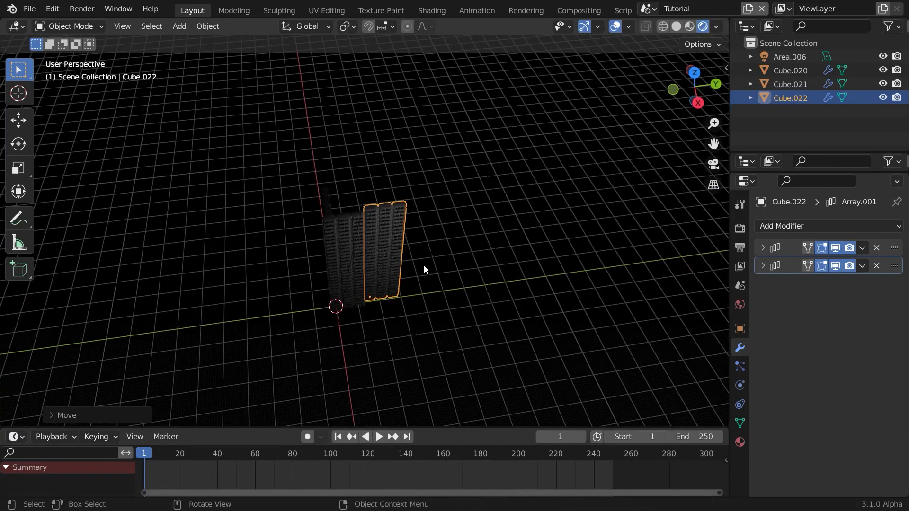
Step: Duplicate the new tower along Y and rotate the copy -90 degrees about the Z axis
key(shift+d)
text(yrz90)
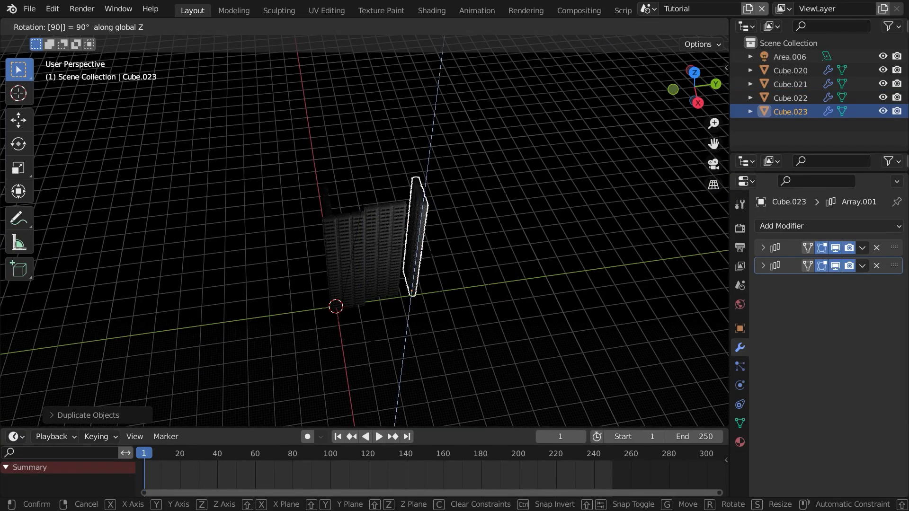
text(-)
key(Return)
Step: Move the rotated tower along Y and X to leave a gap between it and the other towers
scroll(464, 281, up, 5)
mouse_move(393, 327)
middle_down()
mouse_move(436, 283)
mouse_move(398, 327)
middle_up()
key(g)
key(y)
click(497, 351)
middle_drag(500, 350, 357, 302)
key(g)
key(x)
click(550, 343)
scroll(492, 272, up, 4)
scroll(461, 251, down, 3)
key(g)
key(y)
click(531, 254)
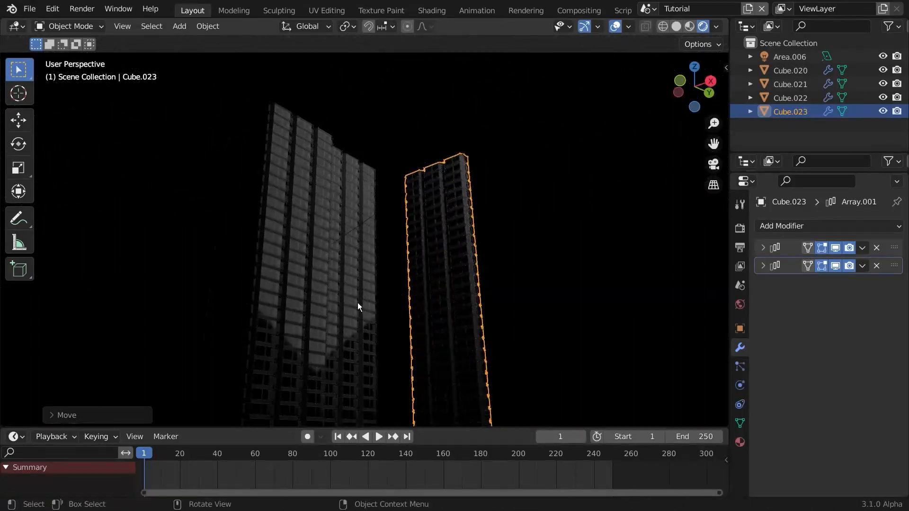
Step: Add a camera to the scene and turn off the floor grid in the viewport overlays
middle_drag(355, 263, 356, 300)
key(shift+a)
click(360, 337)
middle_drag(396, 359, 661, 82)
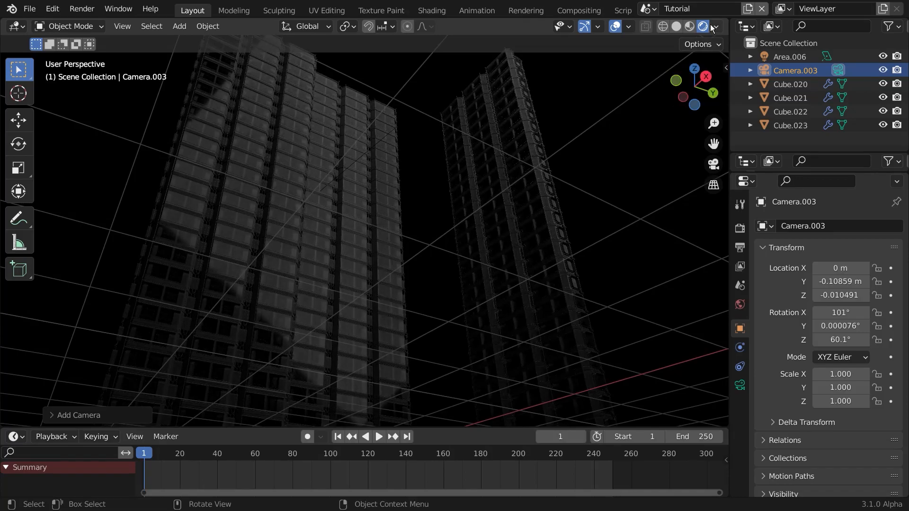
click(629, 27)
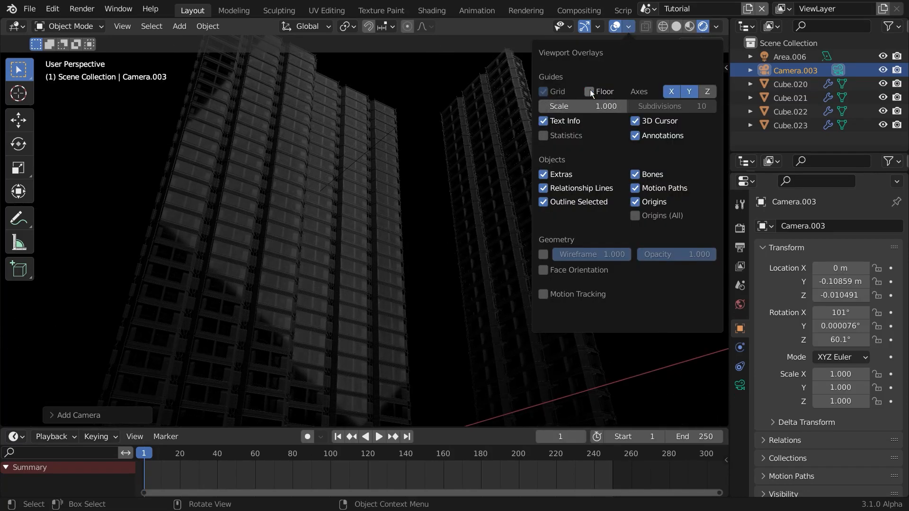
click(589, 91)
Step: Align the camera to the current low-angle view of the towers and move it along its local Z axis
middle_drag(422, 259, 434, 265)
key(ctrl+alt+KP_0)
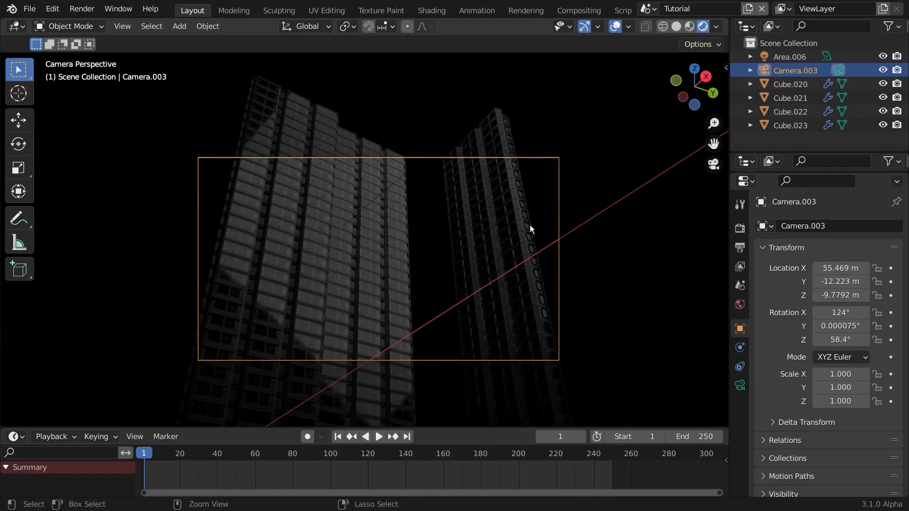
key(z)
key(z)
click(459, 302)
scroll(386, 252, up, 3)
scroll(408, 257, down, 2)
shift+middle_drag(431, 262, 424, 215)
Step: Set the camera's Passepartout opacity to 1.000
click(739, 388)
scroll(806, 387, down, 12)
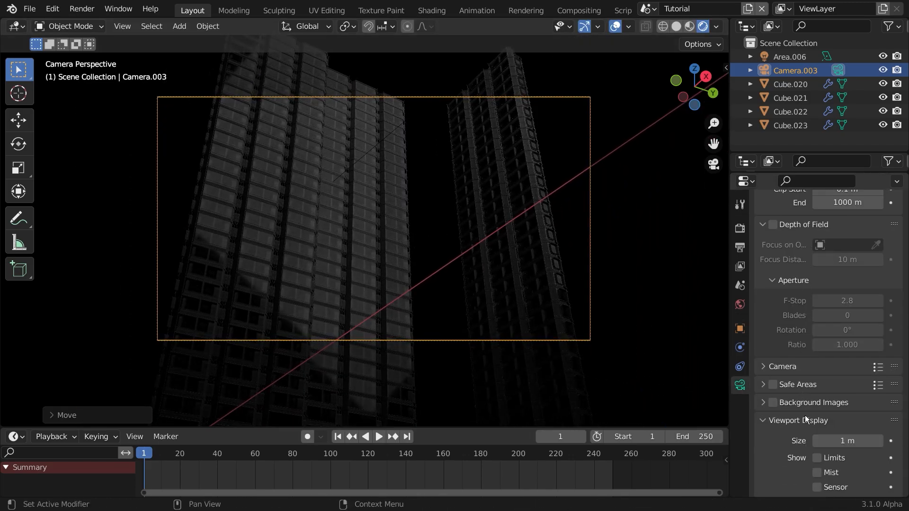
drag(843, 453, 880, 453)
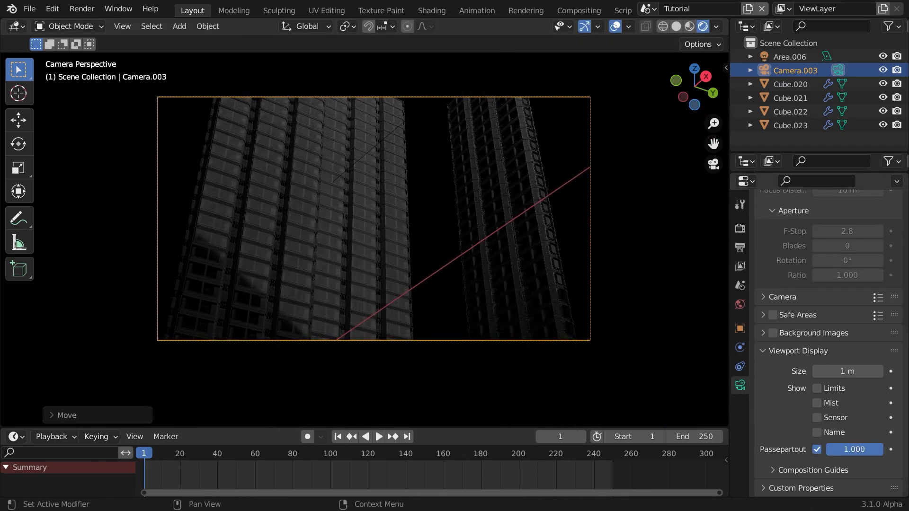
Step: Set the render's X resolution to 701 px for a portrait frame
click(739, 228)
scroll(809, 274, up, 10)
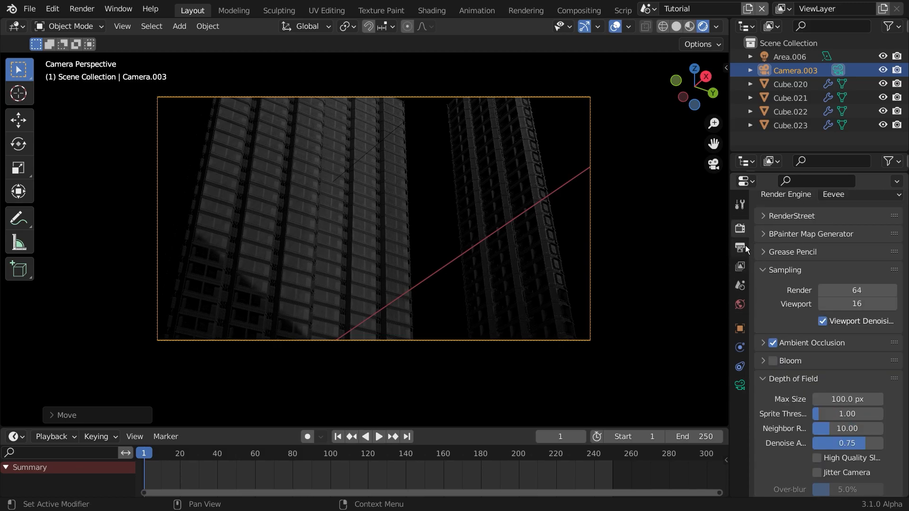
click(741, 246)
drag(849, 244, 796, 249)
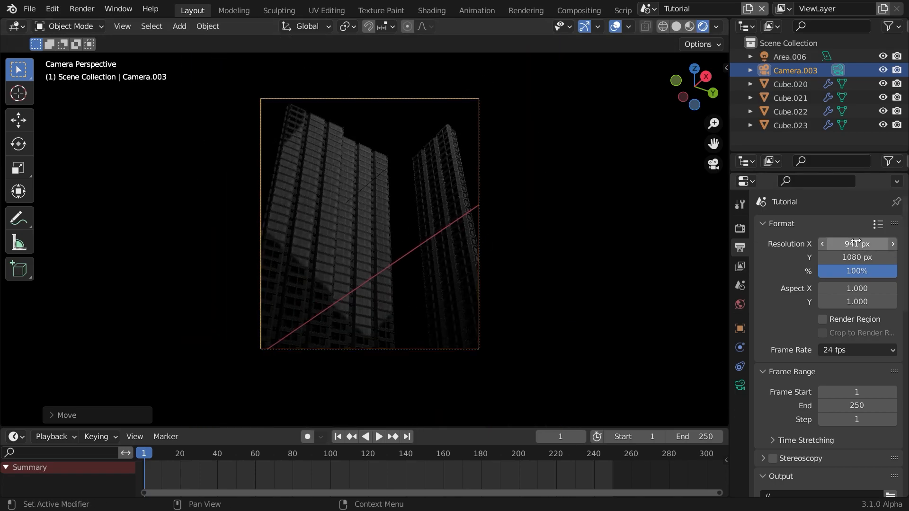
drag(857, 244, 827, 244)
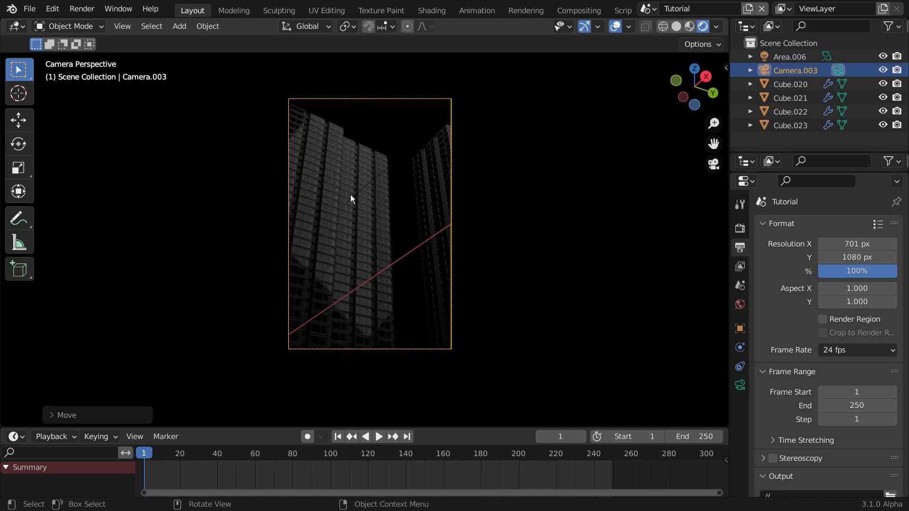
scroll(444, 241, up, 3)
scroll(504, 251, down, 4)
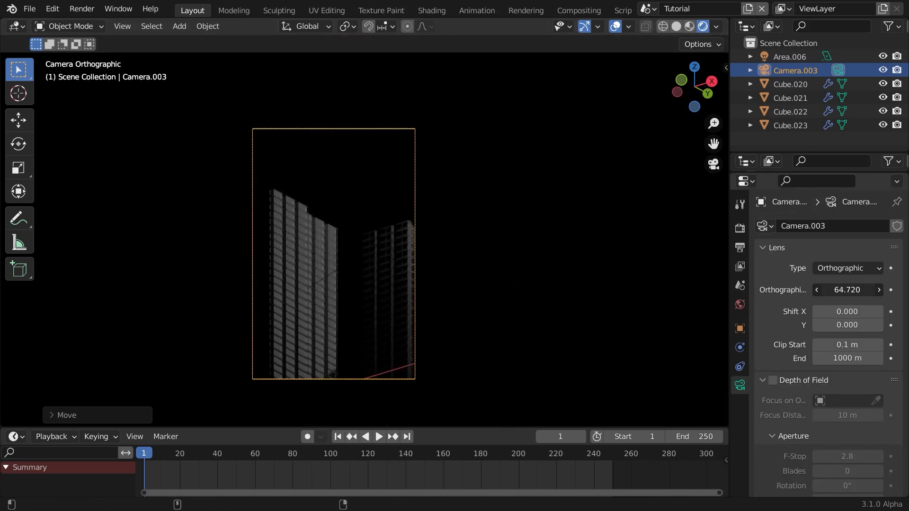
Step: Show the towers through the camera in Rendered shading
middle_drag(312, 296, 324, 283)
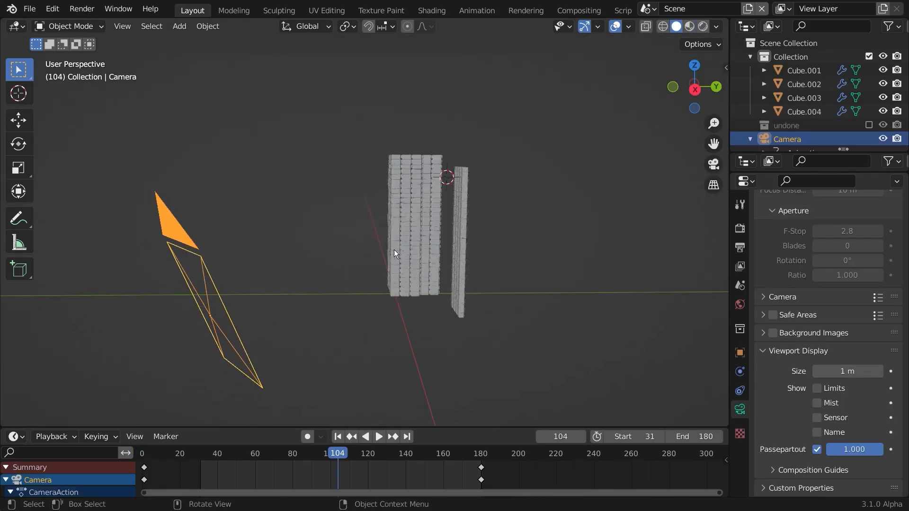
middle_drag(394, 251, 360, 228)
key(KP_0)
scroll(388, 240, up, 1)
click(703, 26)
scroll(316, 231, down, 2)
scroll(360, 228, up, 2)
Step: Set the world background color to a near-black grey with an HSV value of 0.008
click(741, 305)
shift+middle_drag(418, 191, 414, 247)
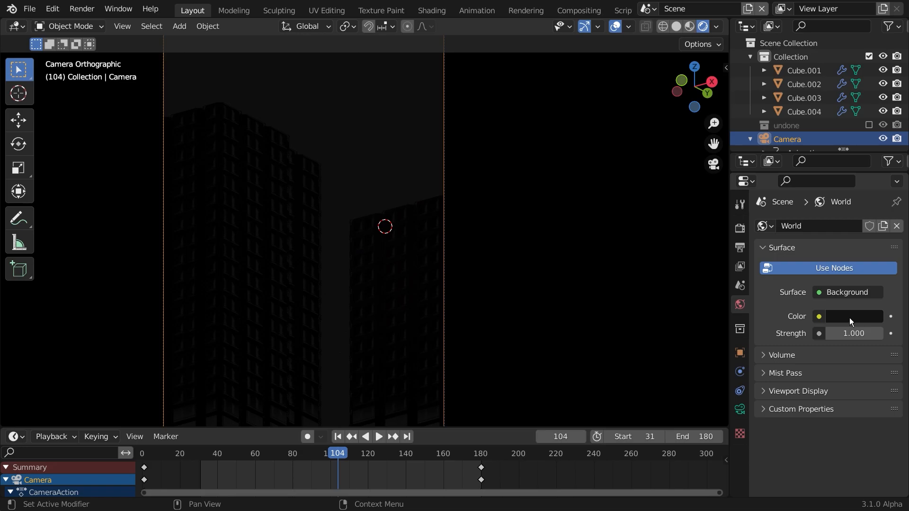
click(849, 317)
drag(874, 208, 872, 211)
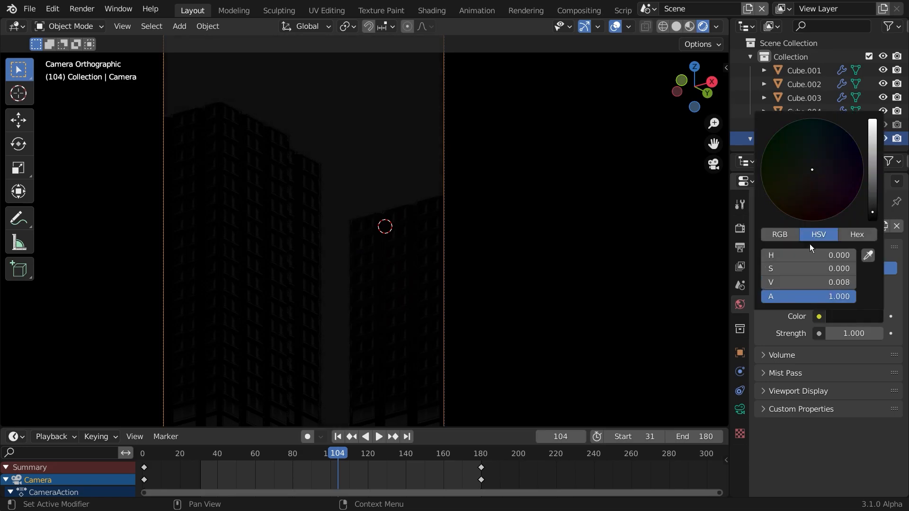
scroll(499, 344, down, 1)
scroll(401, 246, up, 1)
scroll(382, 240, down, 1)
scroll(268, 222, up, 1)
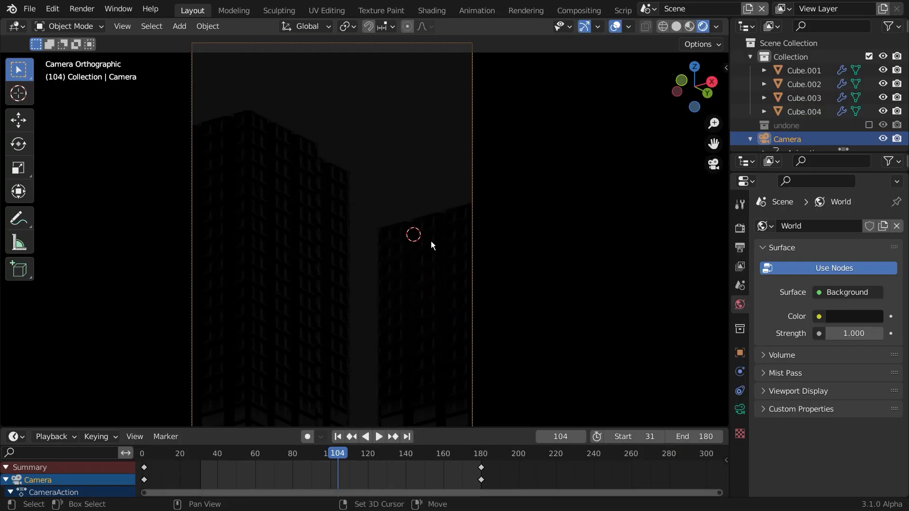
Step: Add an area light, scale it up and move it above the towers
key(shift+a)
mouse_move(377, 234)
click(463, 278)
middle_drag(436, 290, 484, 166)
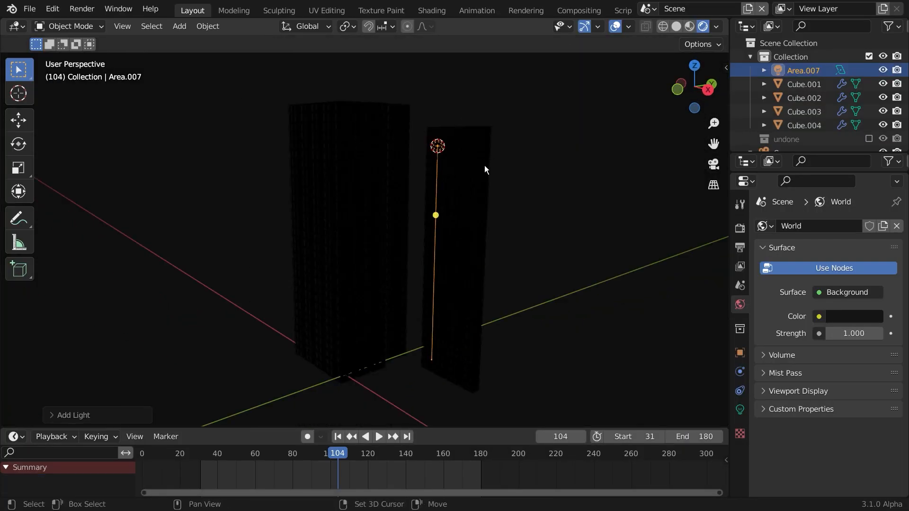
key(s)
click(453, 364)
middle_drag(453, 364, 398, 365)
key(g)
click(414, 279)
Step: Set the area light's power to 4000 W, and rotate and move it to light the taller towers' upper facade
click(741, 410)
click(843, 317)
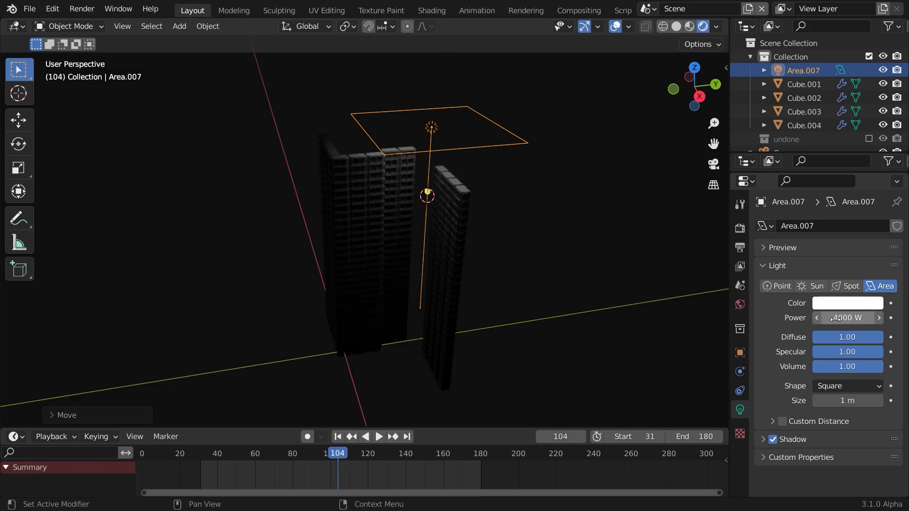
middle_drag(325, 244, 325, 220)
scroll(324, 219, down, 3)
scroll(325, 219, up, 3)
key(r)
key(r)
click(615, 203)
middle_drag(492, 219, 437, 228)
key(g)
click(488, 243)
key(KP_0)
scroll(402, 272, up, 2)
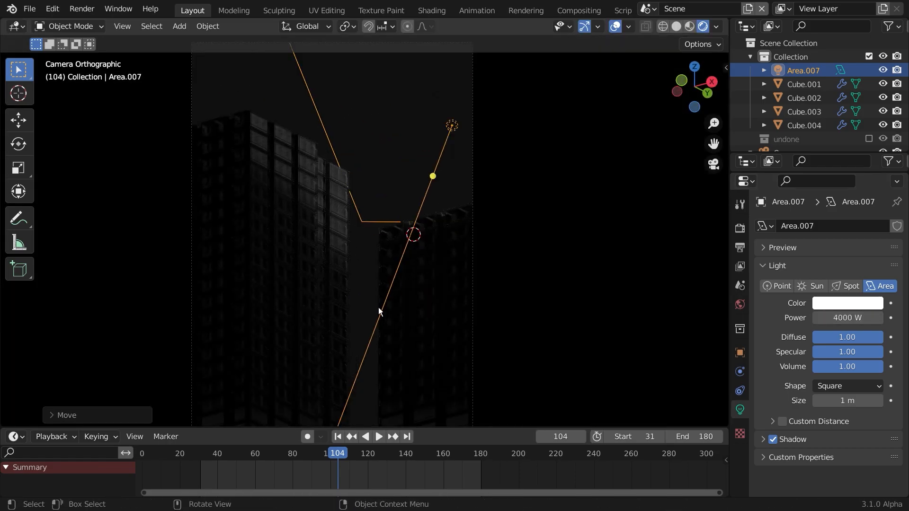
Step: Adjust the area light's height along Z in the camera view
key(g)
key(z)
click(435, 279)
key(g)
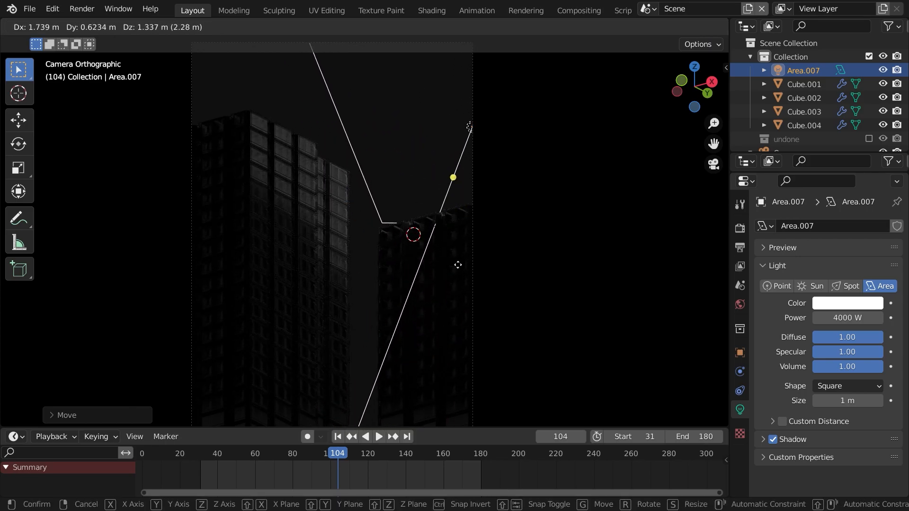
right_click(457, 264)
scroll(457, 260, down, 2)
shift+middle_drag(455, 257, 467, 257)
key(g)
key(z)
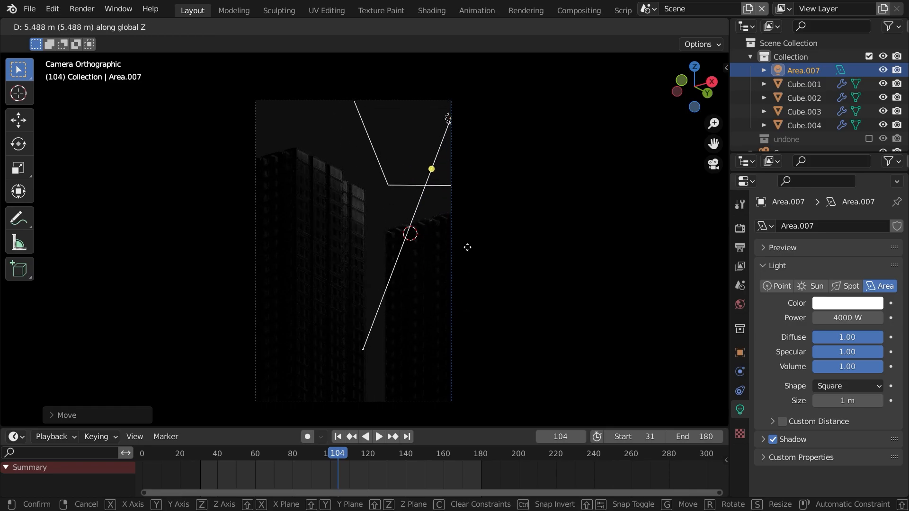
click(470, 319)
Step: Scale up the area light above the towers
scroll(466, 213, up, 2)
shift+middle_drag(465, 209, 535, 175)
key(s)
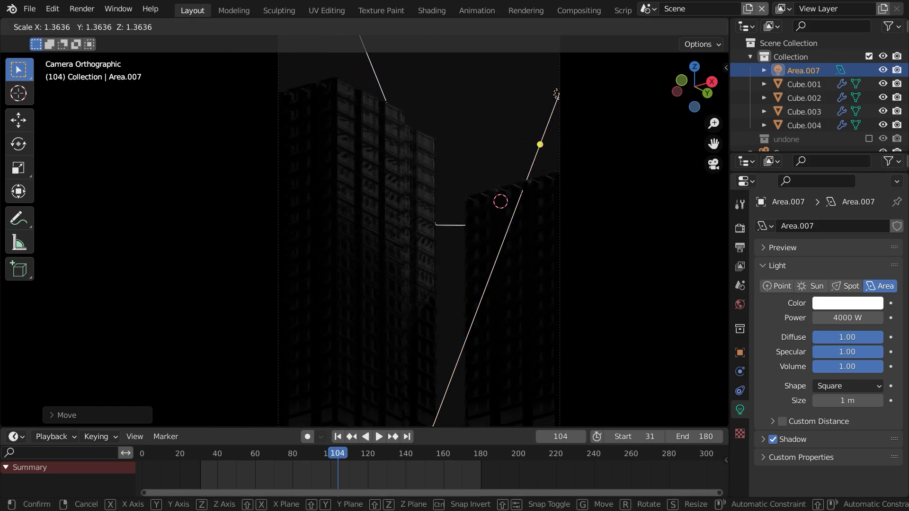
click(557, 93)
scroll(478, 226, down, 3)
Step: Duplicate the area light along negative Y and rotate the copy
key(shift+d)
key(y)
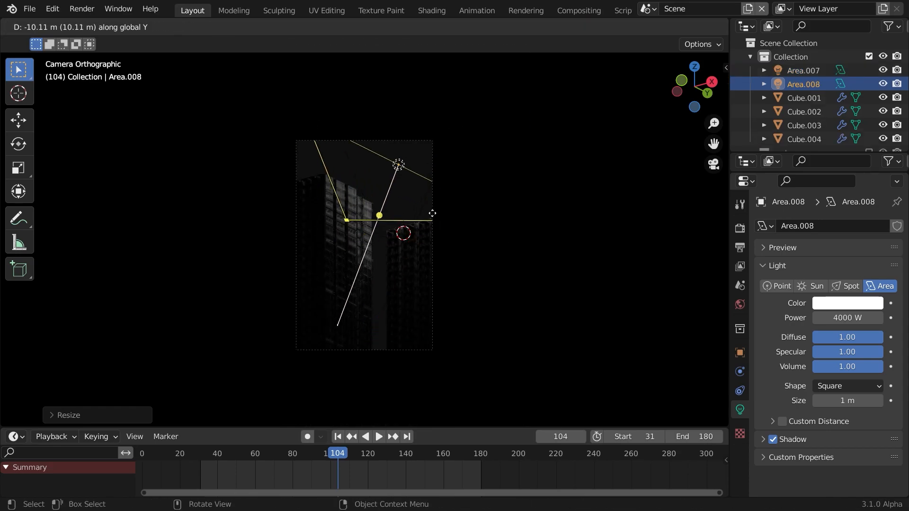
click(285, 201)
middle_drag(286, 201, 259, 220)
key(r)
click(404, 205)
Step: Rotate and move the duplicated area light so that it faces the towers from the side
middle_drag(404, 205, 475, 381)
key(g)
key(r)
click(356, 325)
middle_drag(356, 322, 350, 232)
key(r)
click(346, 198)
key(g)
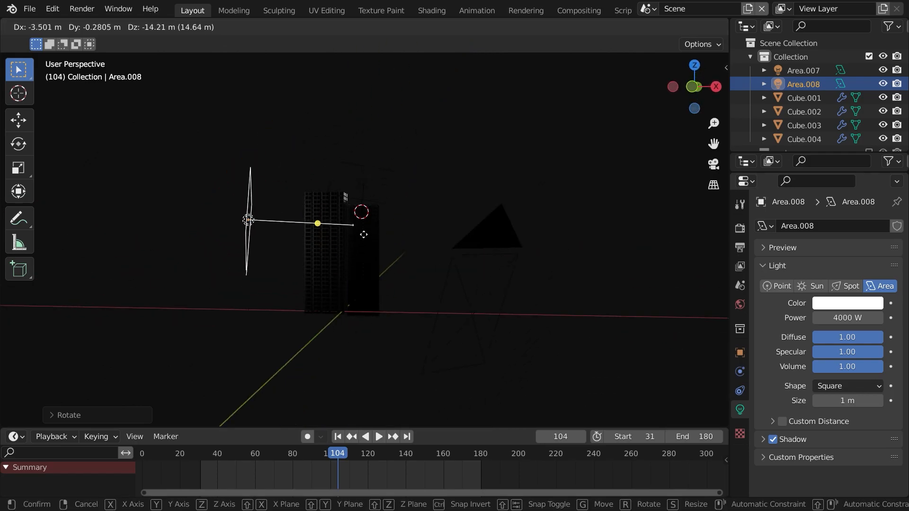
click(361, 236)
Step: Reposition the second area light in the camera view, adjust its height along Z and scale it up
key(KP_0)
scroll(362, 310, up, 2)
key(g)
click(342, 283)
key(r)
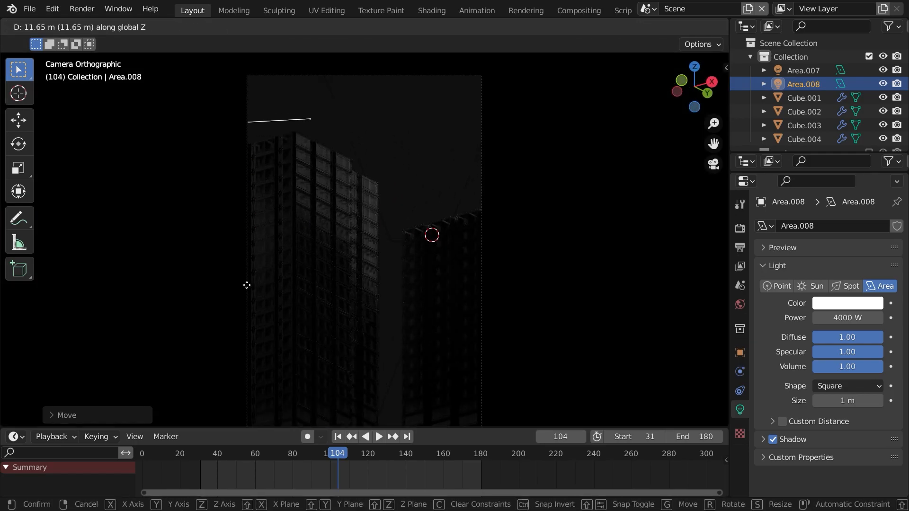
click(340, 322)
key(s)
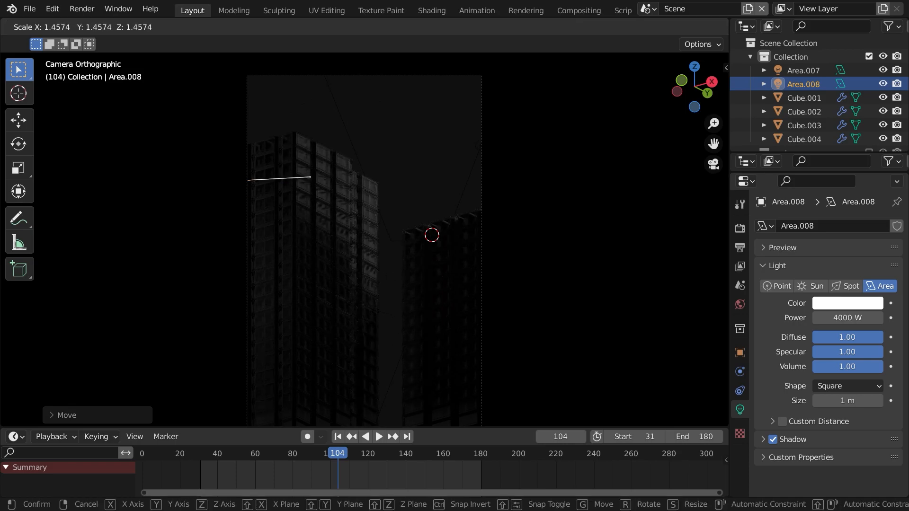
click(356, 312)
Step: Move the second area light again, rotate it about Z and check the lighting through the camera
middle_drag(359, 307, 317, 403)
scroll(435, 179, down, 3)
key(g)
click(365, 205)
key(r)
key(z)
click(453, 177)
key(KP_0)
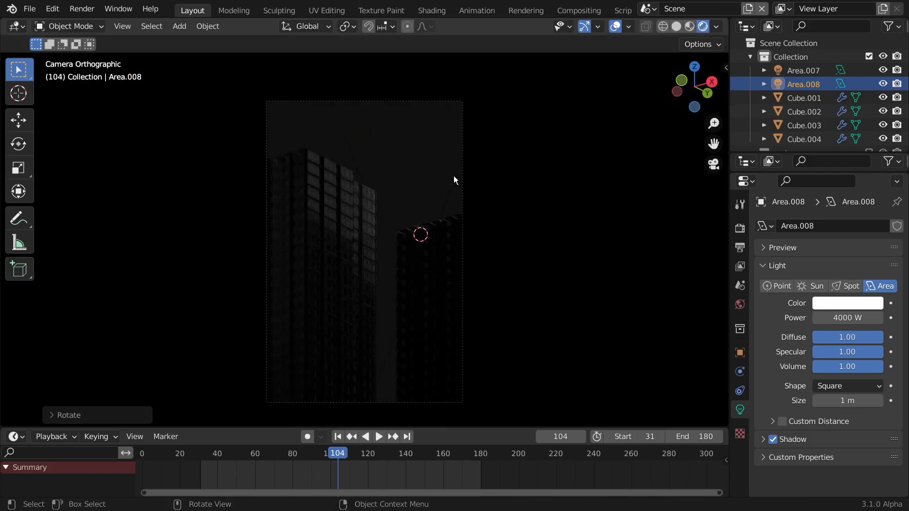
scroll(319, 347, up, 2)
shift+middle_drag(335, 335, 385, 264)
scroll(326, 254, down, 4)
key(s)
right_click(121, 416)
scroll(449, 387, up, 3)
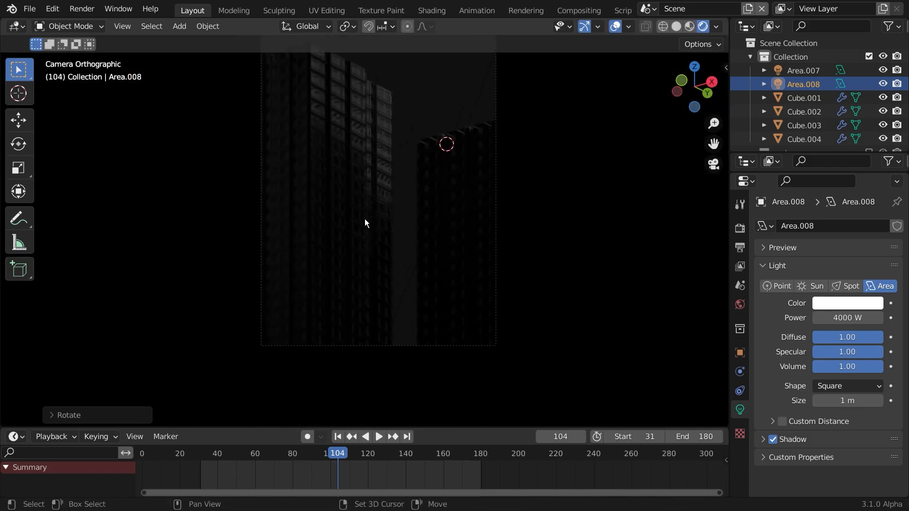
scroll(373, 208, up, 1)
Step: Try Look presets in the render's Color Management and set the Look to Medium High Contrast
click(741, 204)
click(769, 347)
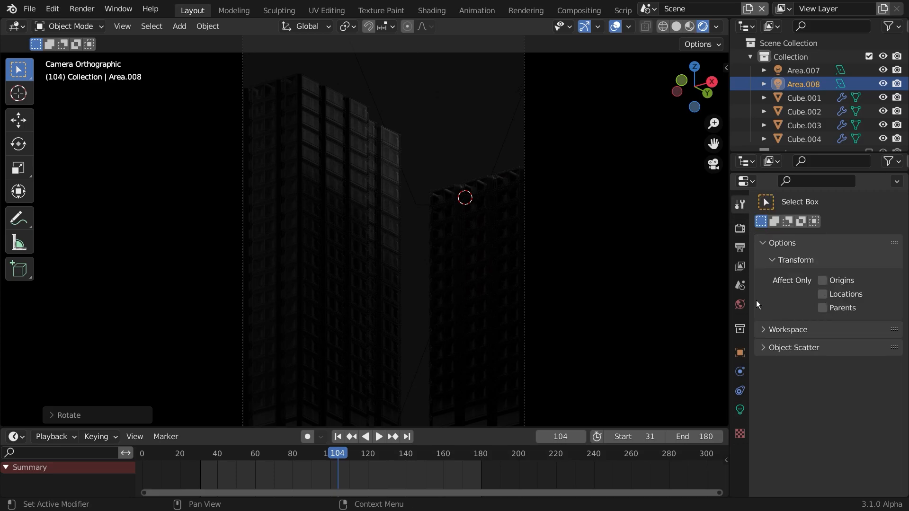
click(739, 228)
scroll(784, 307, down, 15)
scroll(795, 311, down, 5)
right_click(819, 329)
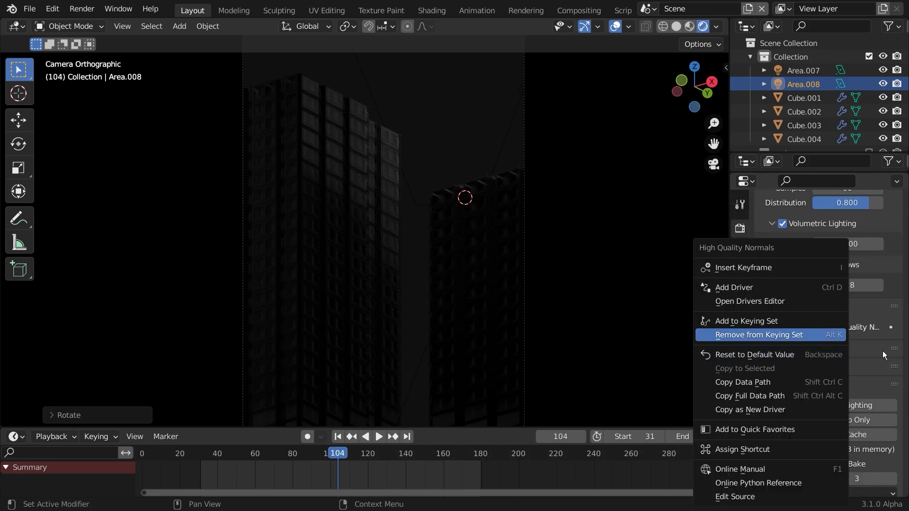
scroll(786, 235, down, 17)
click(858, 418)
shift+middle_drag(414, 199, 427, 237)
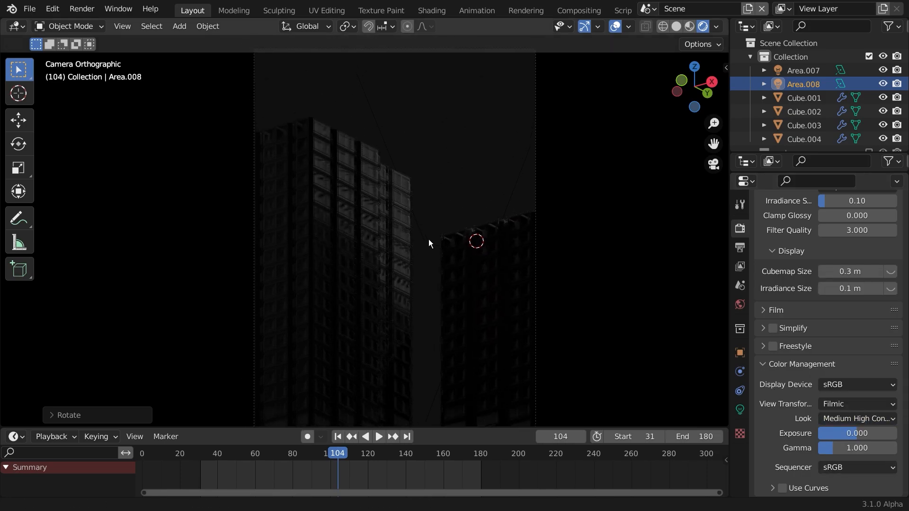
click(853, 417)
click(811, 402)
click(820, 420)
click(815, 360)
Step: Snap the 3D cursor to the selected geometry at the base of the front tower in solid view
mouse_move(332, 217)
middle_down()
mouse_move(375, 235)
mouse_move(336, 345)
mouse_move(430, 272)
mouse_move(418, 191)
middle_up()
scroll(331, 340, down, 2)
key(z)
click(398, 233)
scroll(382, 275, up, 3)
key(Tab)
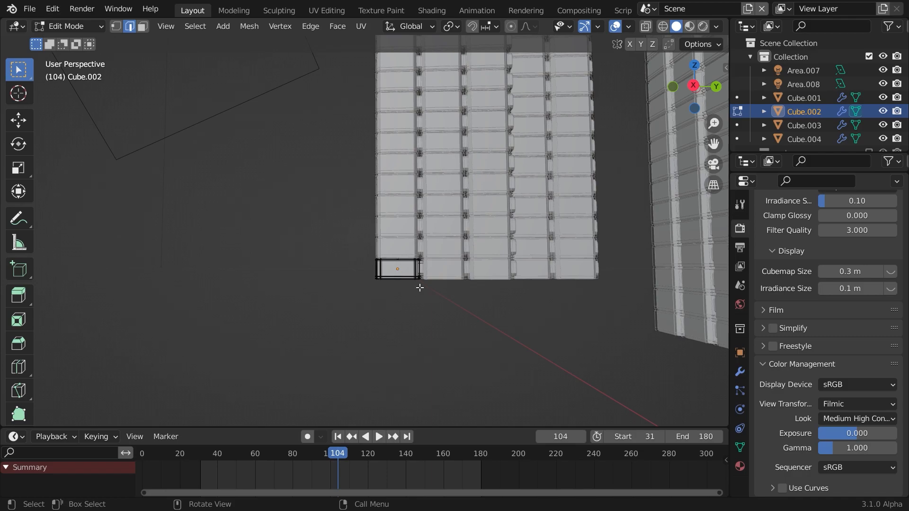
key(KP_Decimal)
scroll(403, 282, down, 4)
middle_drag(403, 282, 382, 298)
scroll(383, 297, up, 1)
key(shift+s)
click(384, 371)
Step: Add a point light at the 3D cursor and reposition it near the tower's base in wireframe view
key(Tab)
key(shift+a)
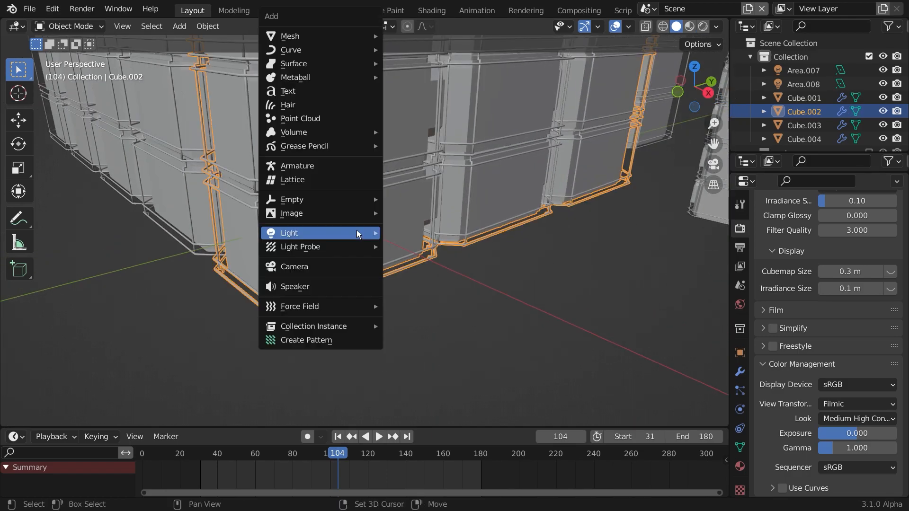
mouse_move(359, 232)
click(421, 237)
scroll(398, 260, down, 2)
mouse_move(389, 272)
middle_down()
mouse_move(335, 253)
mouse_move(456, 282)
mouse_move(494, 317)
middle_up()
key(shift+z)
key(g)
click(465, 308)
Step: Shift the point light along X and adjust its height along Z within the tower
key(g)
key(x)
click(454, 316)
middle_drag(403, 278, 384, 288)
key(g)
key(z)
click(359, 273)
Step: Raise the point light along Z into a lower corner window of the tower, using the rendered camera view
key(KP_0)
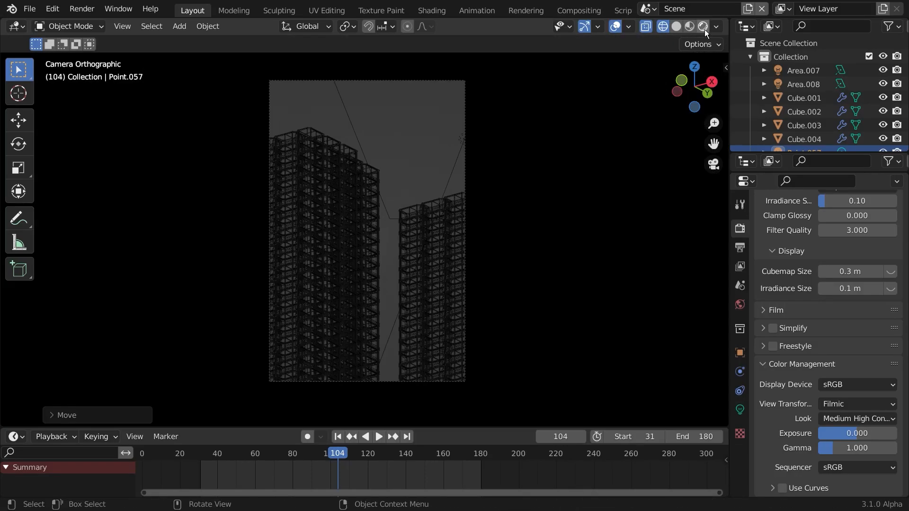
click(704, 26)
scroll(390, 362, up, 2)
key(g)
key(z)
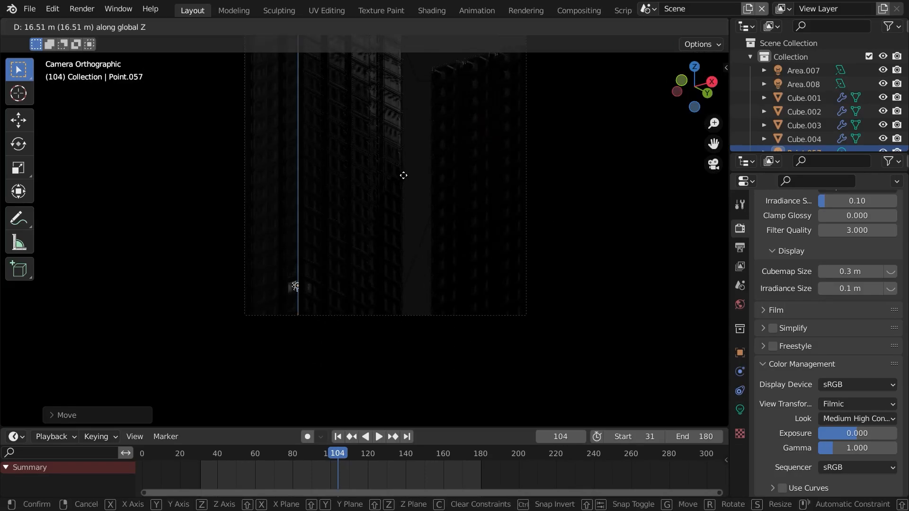
click(415, 163)
scroll(274, 364, up, 2)
shift+middle_drag(274, 369, 341, 272)
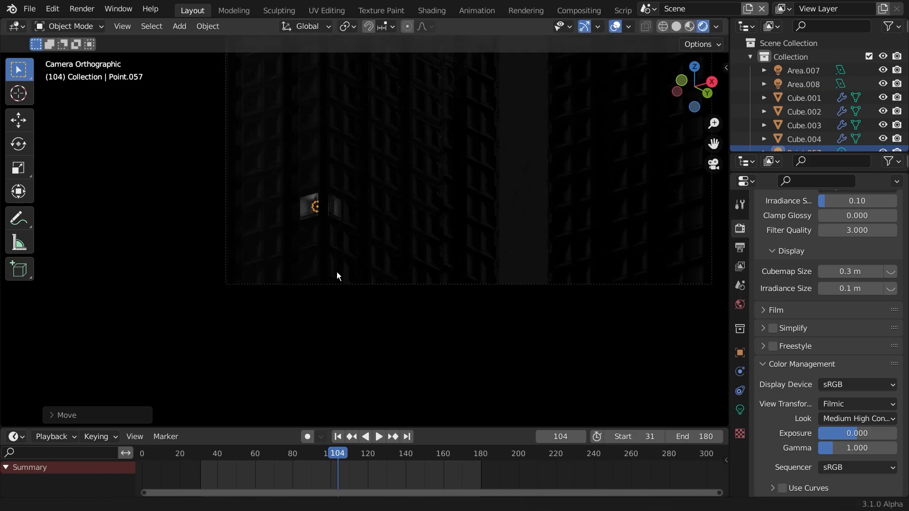
scroll(331, 270, up, 2)
key(g)
key(z)
click(323, 263)
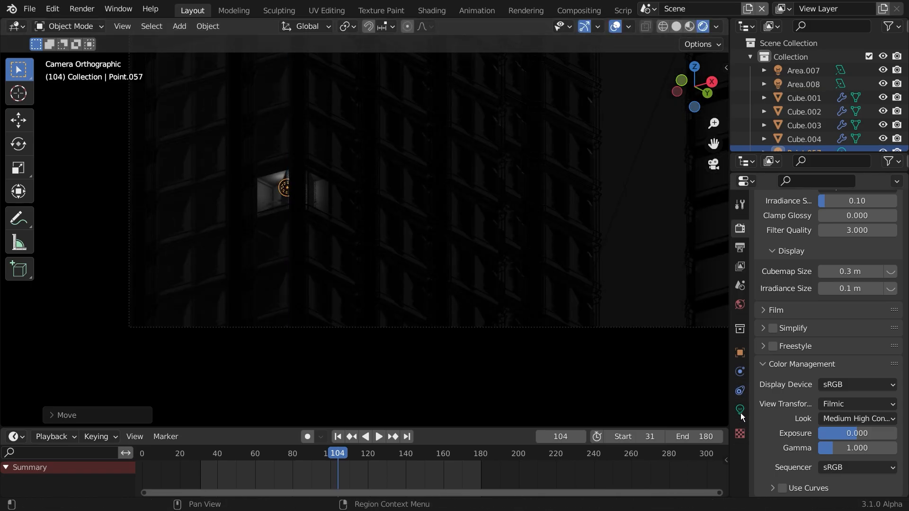
Step: Set the point light's color to pale blue with hue 0.538 and saturation 0.547
click(740, 411)
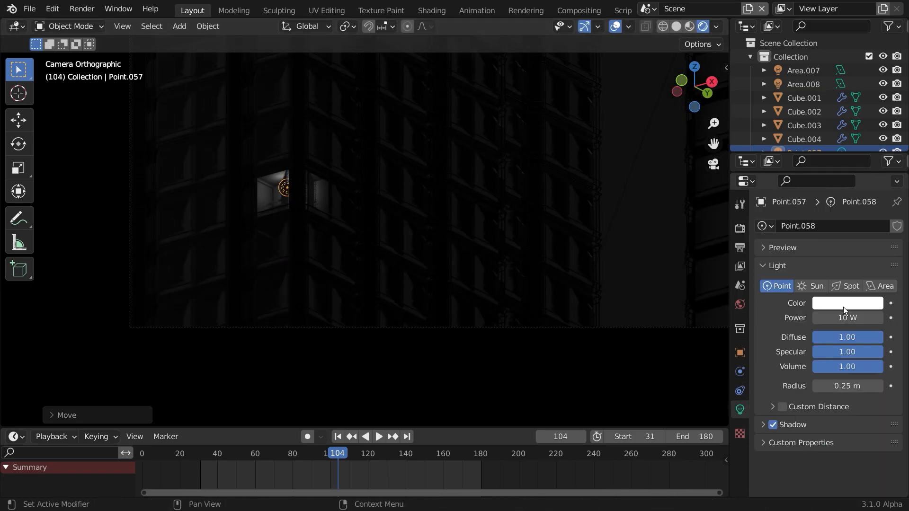
click(842, 306)
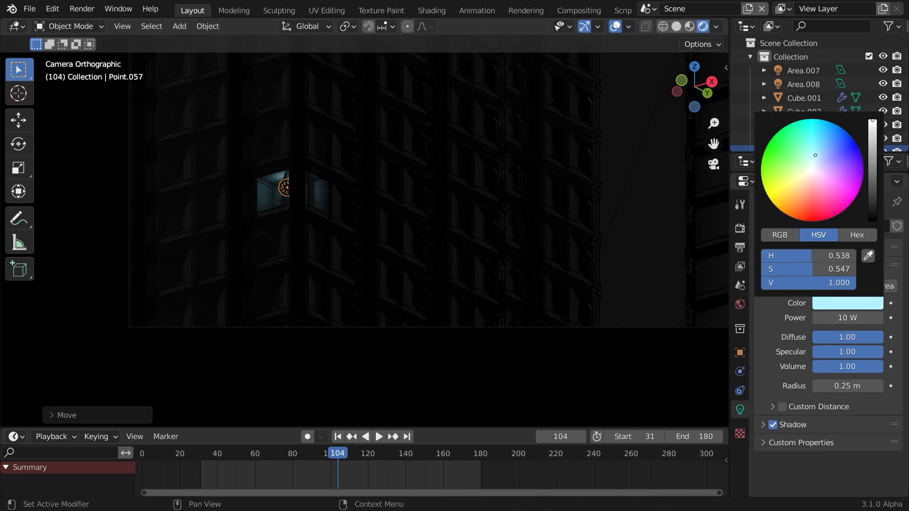
scroll(404, 309, down, 3)
shift+middle_drag(413, 145, 415, 252)
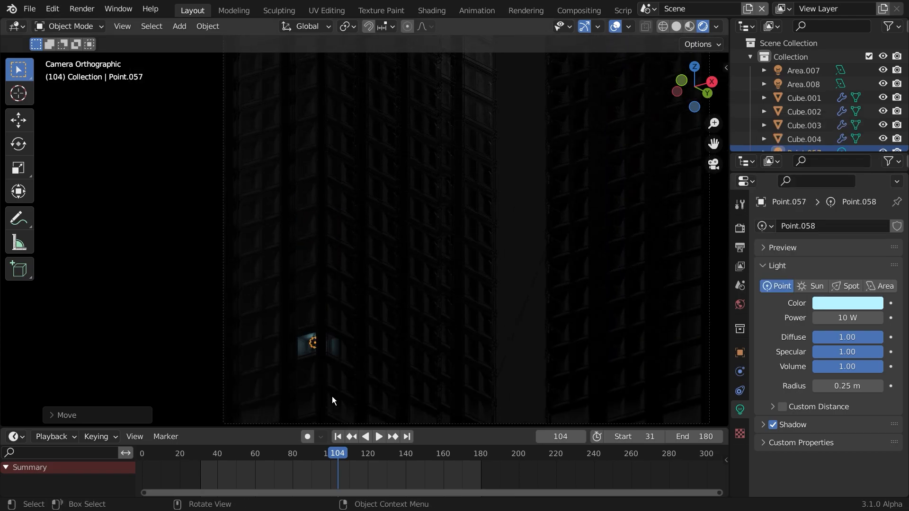
key(alt+d)
right_click(331, 351)
key(x)
click(331, 351)
click(314, 347)
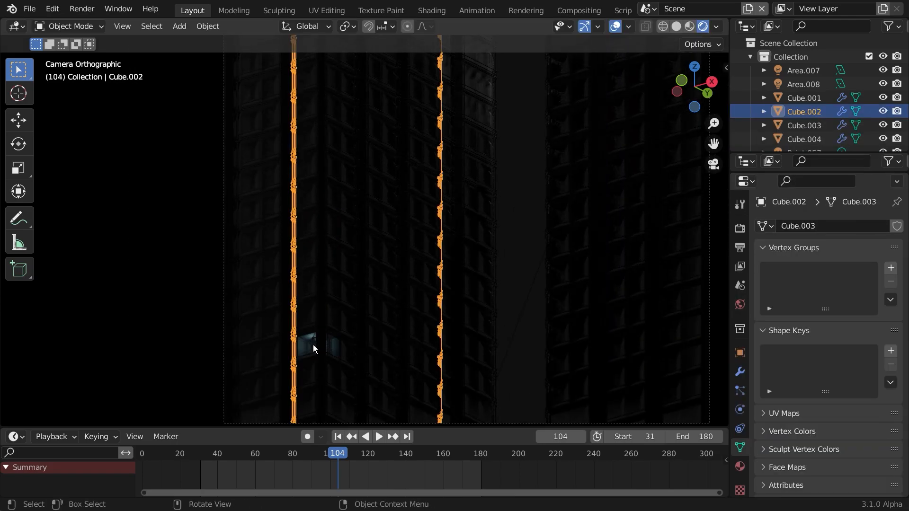
Step: Select the window's point light and make its pale blue color less saturated
click(315, 347)
click(844, 304)
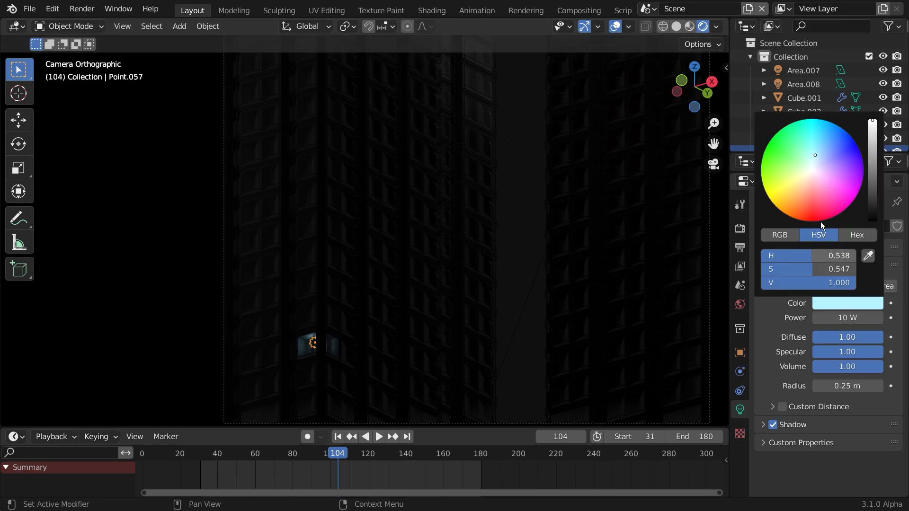
drag(795, 270, 800, 270)
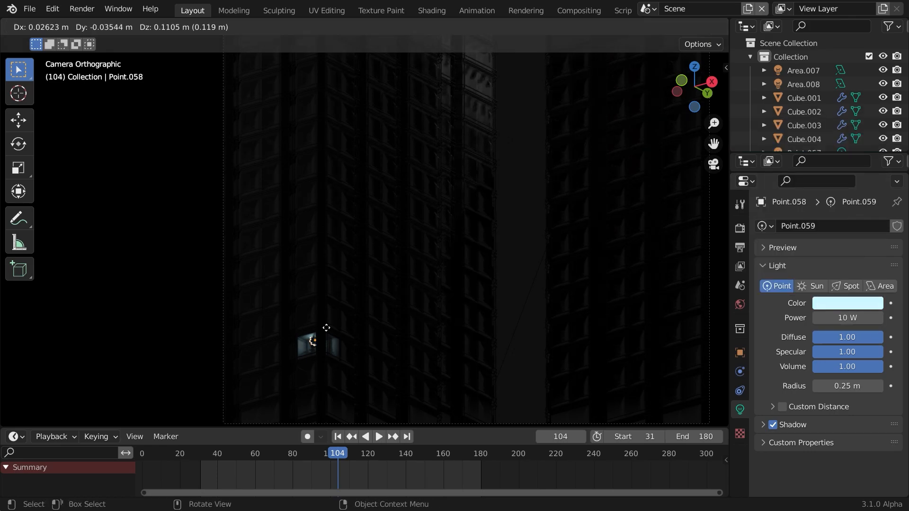
Step: Duplicate the point light to a higher window of the same tower and position it along Y
click(342, 291)
key(shift+d)
key(y)
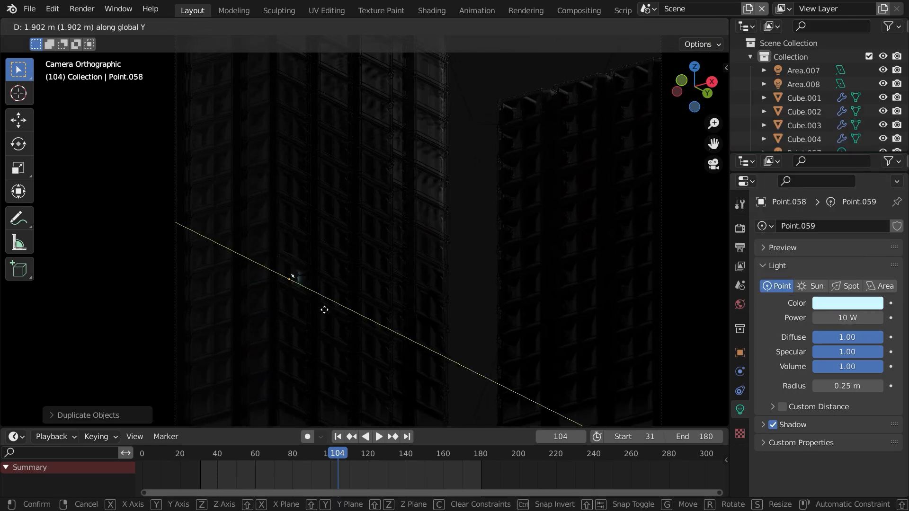
click(320, 316)
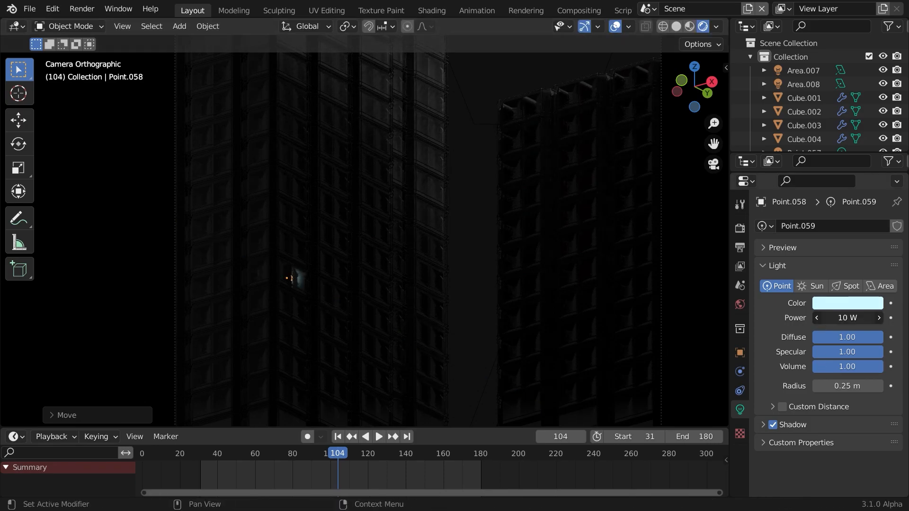
Step: Lower the light's power to 8.5 W, duplicate it and position the copy along Y and X in a neighbouring window
key(shift+d)
key(y)
click(370, 319)
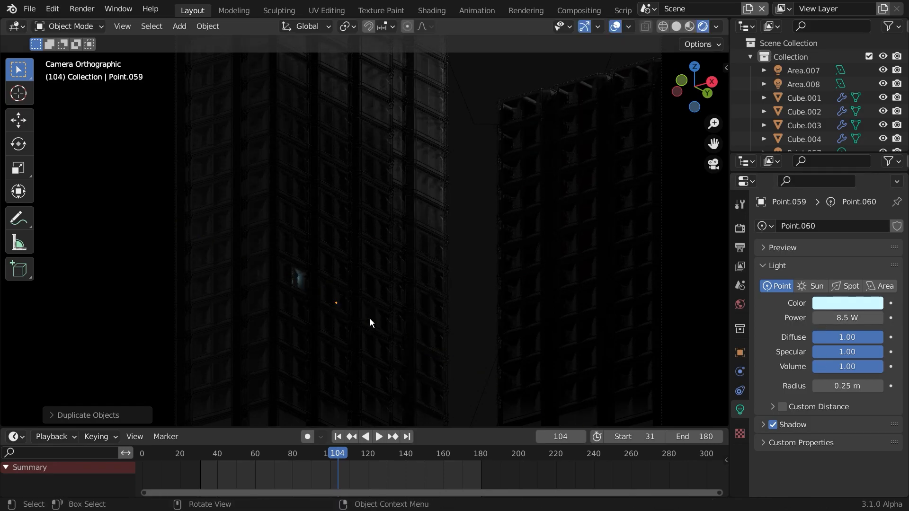
key(shift+d)
key(y)
click(352, 316)
key(g)
key(x)
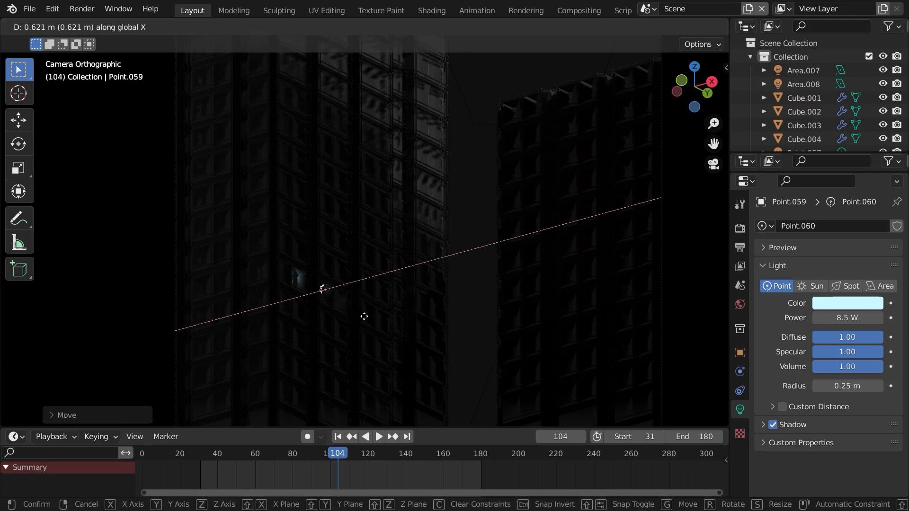
click(378, 321)
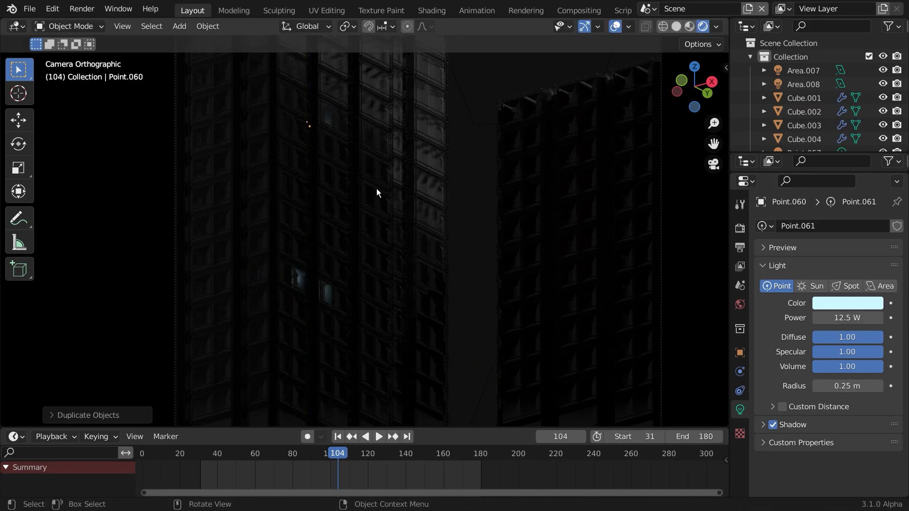
Step: Duplicate the window light up to the top floors along Z and move the copy about 3 m back along Y
scroll(376, 188, down, 4)
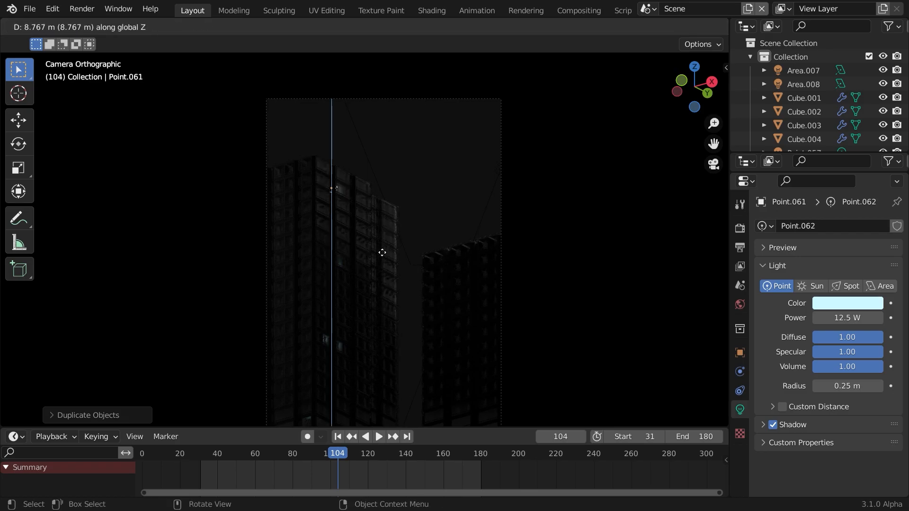
click(382, 253)
scroll(433, 230, up, 3)
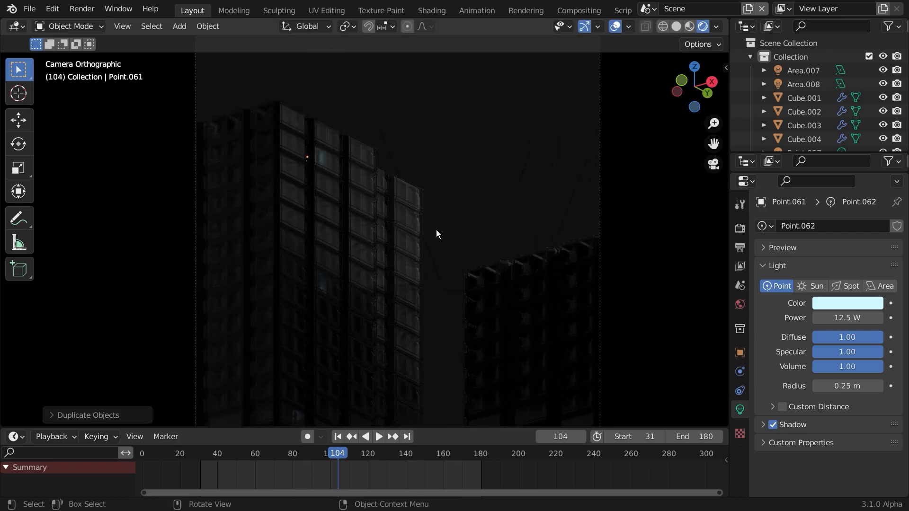
key(g)
key(x)
key(y)
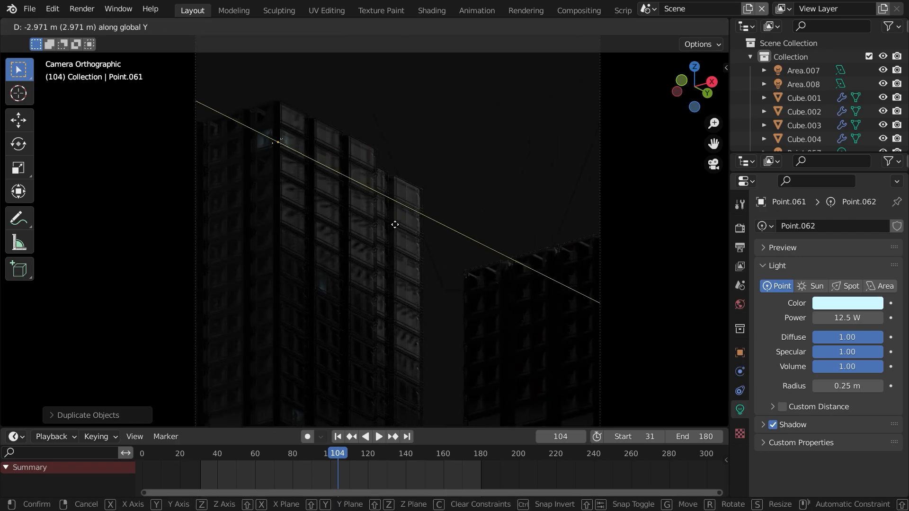
click(395, 224)
Step: Duplicate the top-floor light twice along X to place lights in further windows of that row
key(shift+d)
key(x)
click(365, 233)
key(shift+d)
key(x)
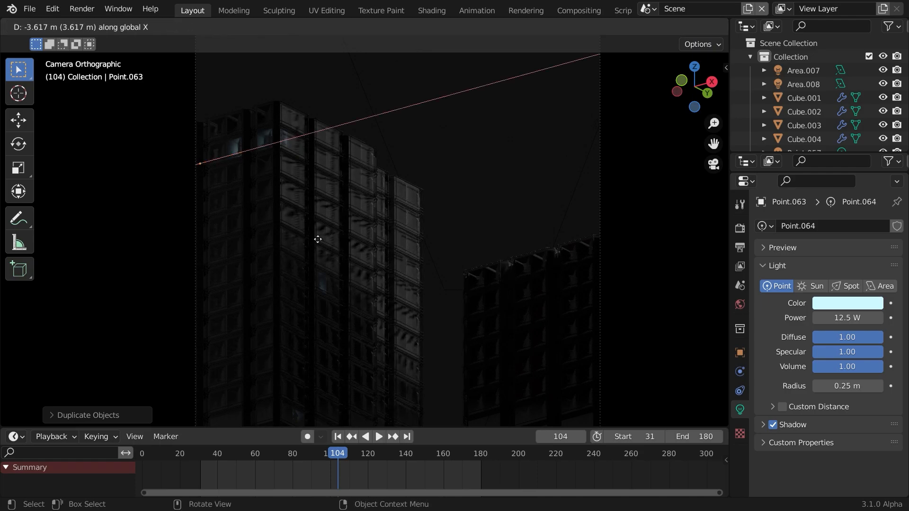
Step: Duplicate the light down along Z and adjust the copy along X and Z to fit a lower outer window
key(shift+d)
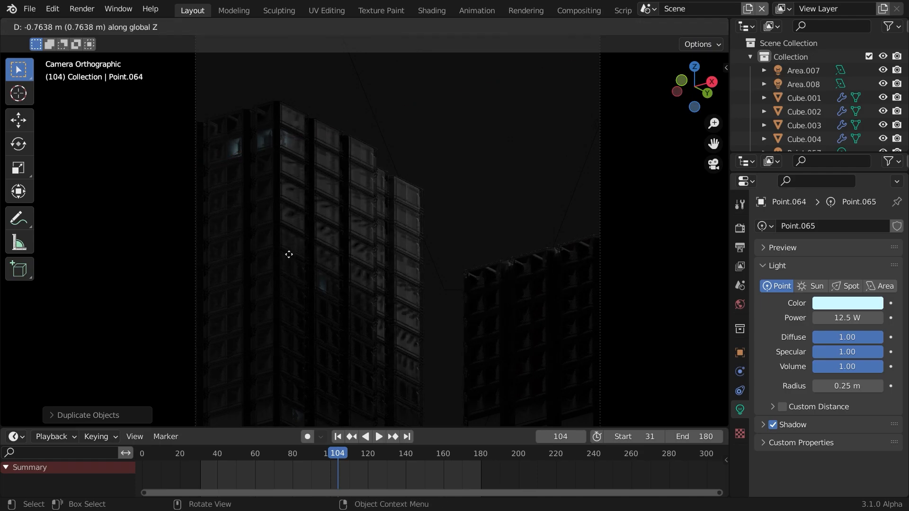
key(g)
key(x)
click(331, 279)
key(g)
key(z)
click(331, 289)
key(g)
key(x)
click(302, 289)
key(g)
key(z)
click(302, 287)
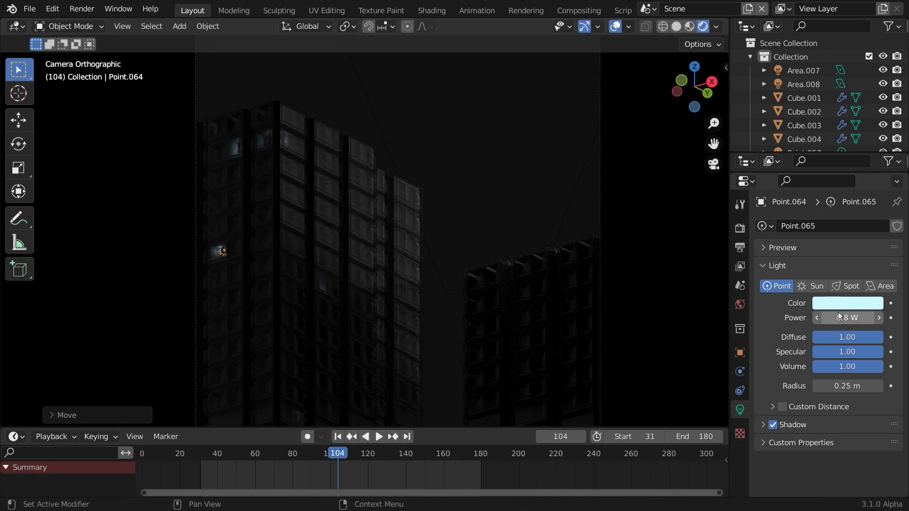
Step: Set the light's power to 2.8 W, then duplicate it down along Z and again sideways along X
mouse_move(847, 318)
mouse_down()
mouse_move(815, 318)
mouse_move(847, 318)
mouse_up()
key(shift+d)
key(z)
click(245, 367)
key(shift+d)
key(x)
click(263, 360)
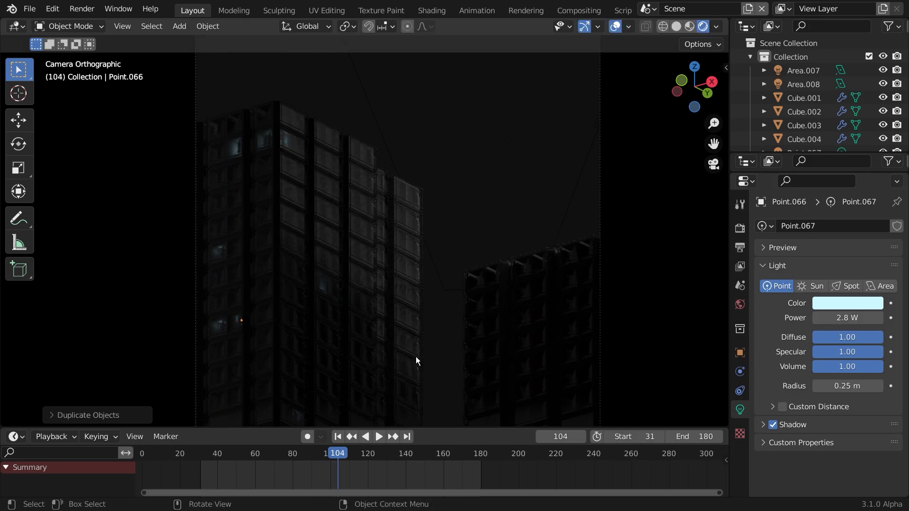
Step: Undo the stray selection and duplicate the window light along X towards the second tower
scroll(325, 257, down, 3)
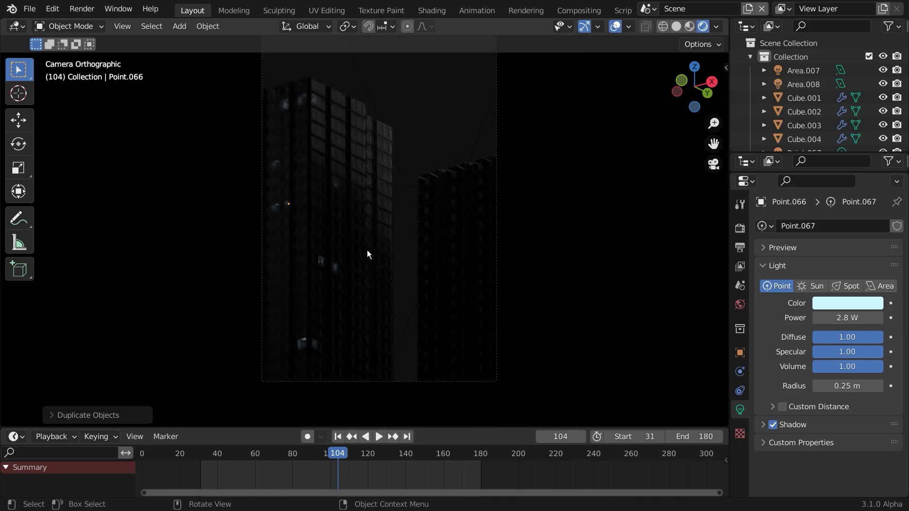
click(276, 208)
key(ctrl+z)
key(shift+d)
key(x)
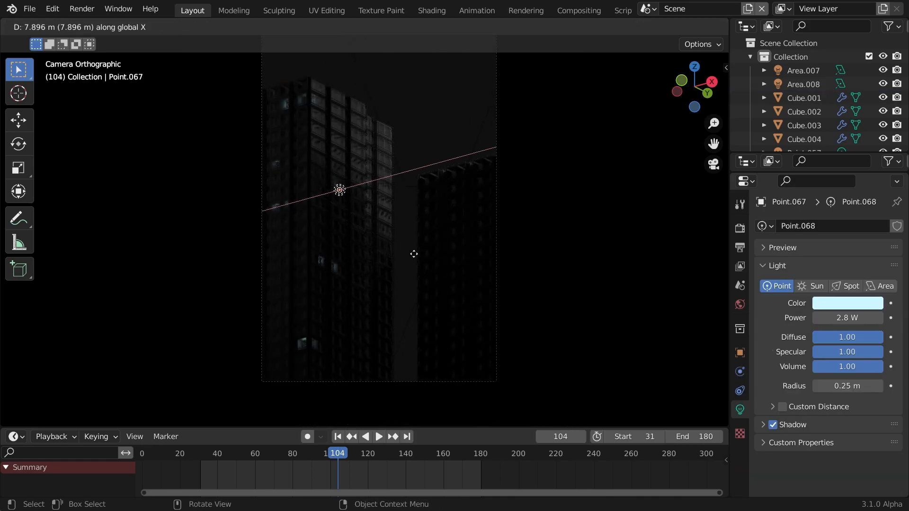
click(504, 377)
Step: Frame the duplicated light in perspective view and move it along X into the second tower
middle_drag(503, 377, 437, 307)
key(KP_Decimal)
scroll(455, 211, down, 5)
middle_drag(462, 232, 470, 276)
key(g)
key(x)
click(397, 265)
Step: Duplicate the second tower's light along Z in camera view and fine-tune the copy's height
key(KP_0)
key(shift+d)
key(z)
click(484, 296)
scroll(467, 307, up, 4)
key(g)
key(z)
click(559, 339)
Step: Duplicate the light again and shift the copy about 1.9 m back along X into a neighbouring window
key(shift+d)
key(y)
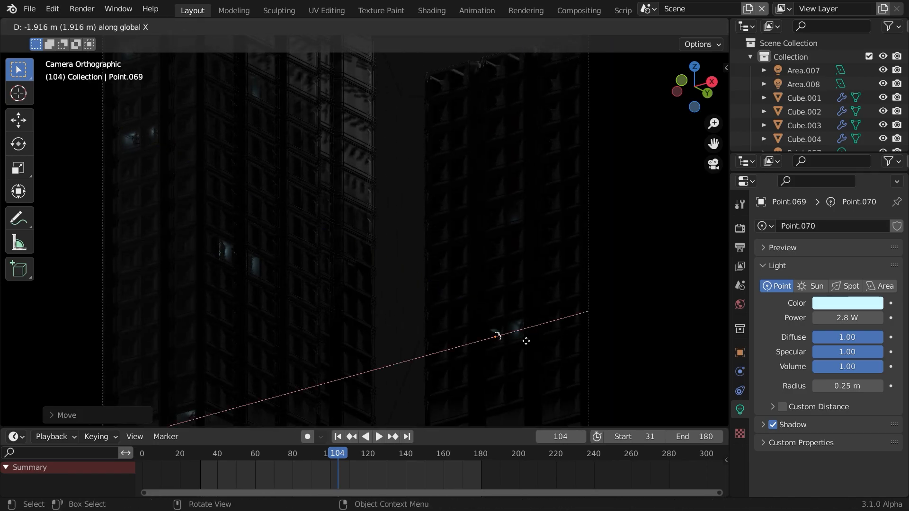
click(524, 342)
Step: Duplicate the light up along Z to the second tower's top floors and adjust the copy along X
scroll(524, 342, down, 2)
key(shift+d)
key(z)
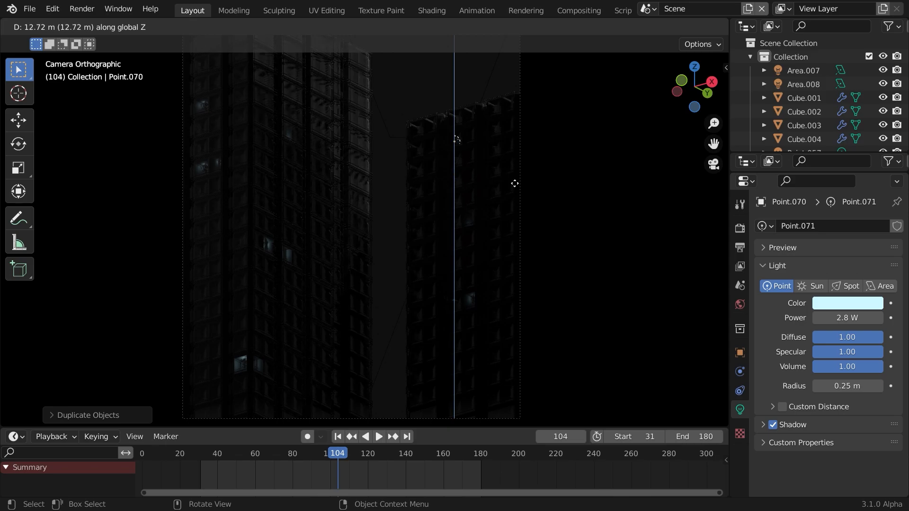
key(g)
key(x)
click(419, 246)
Step: Select the side area light in perspective view, move it lower beside the towers and rotate it
scroll(427, 267, down, 5)
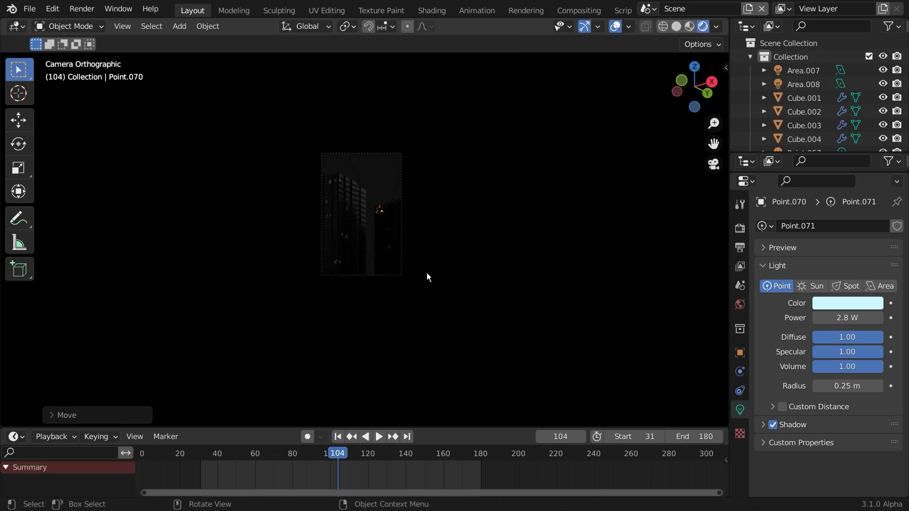
middle_drag(428, 267, 383, 333)
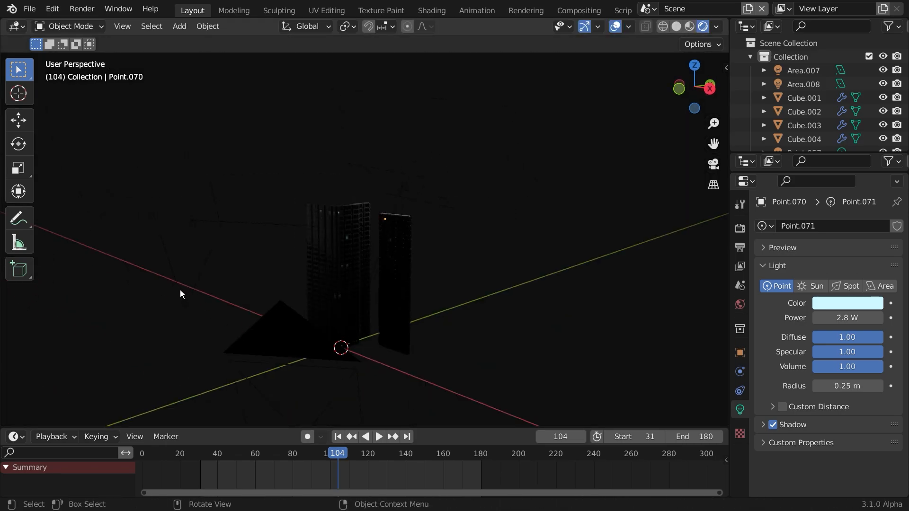
click(180, 293)
middle_drag(181, 293, 277, 347)
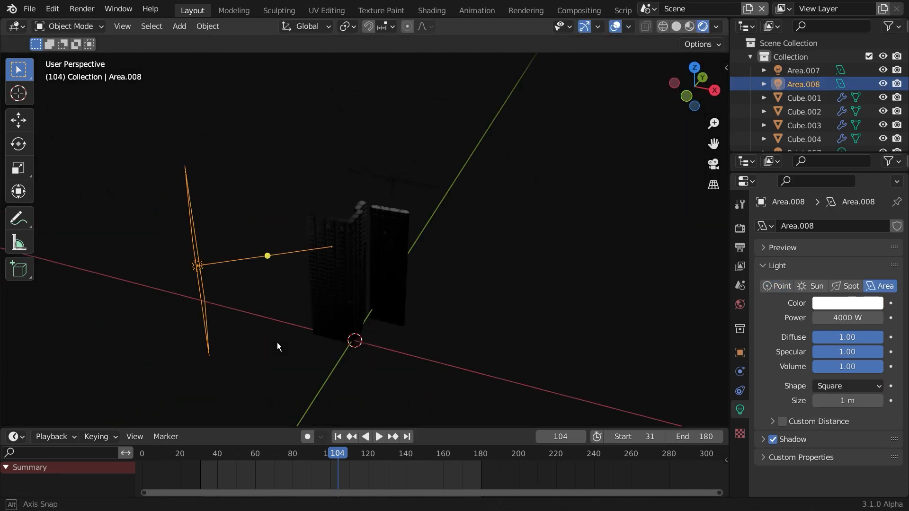
key(g)
key(x)
key(x)
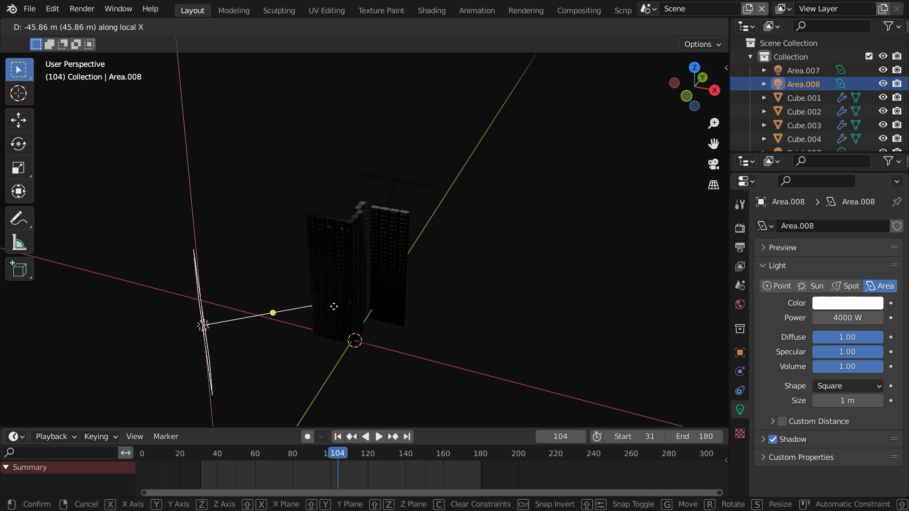
key(x)
click(387, 330)
key(r)
click(437, 312)
key(KP_0)
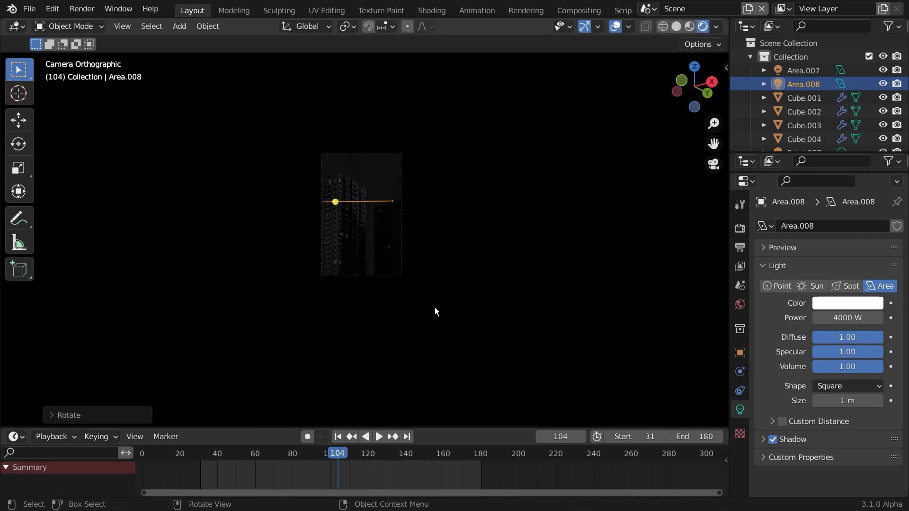
Step: Move the side area light along the X axis beside the towers while checking it in camera view
scroll(347, 275, up, 4)
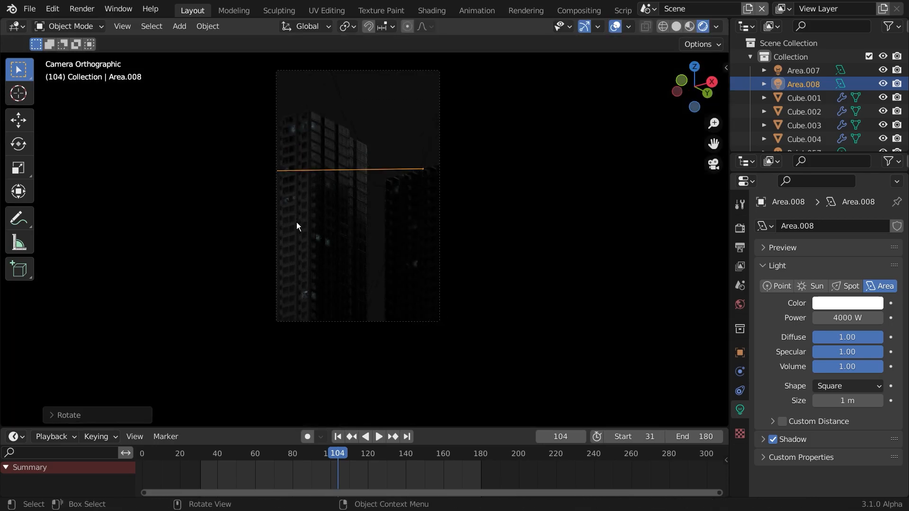
key(g)
key(x)
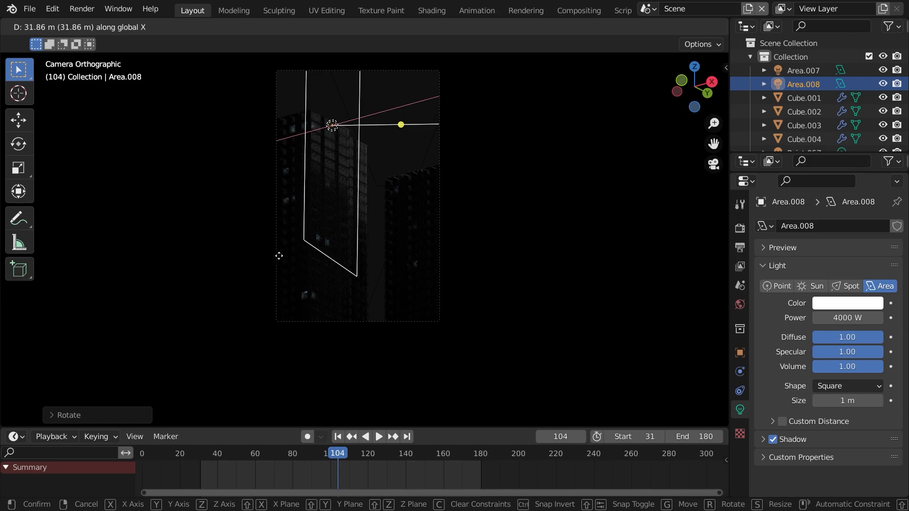
click(222, 268)
Step: Duplicate the area light along Y, rotate the copy in perspective view and return to camera view
key(shift+d)
key(x)
key(y)
click(412, 263)
click(387, 279)
middle_drag(388, 279, 450, 349)
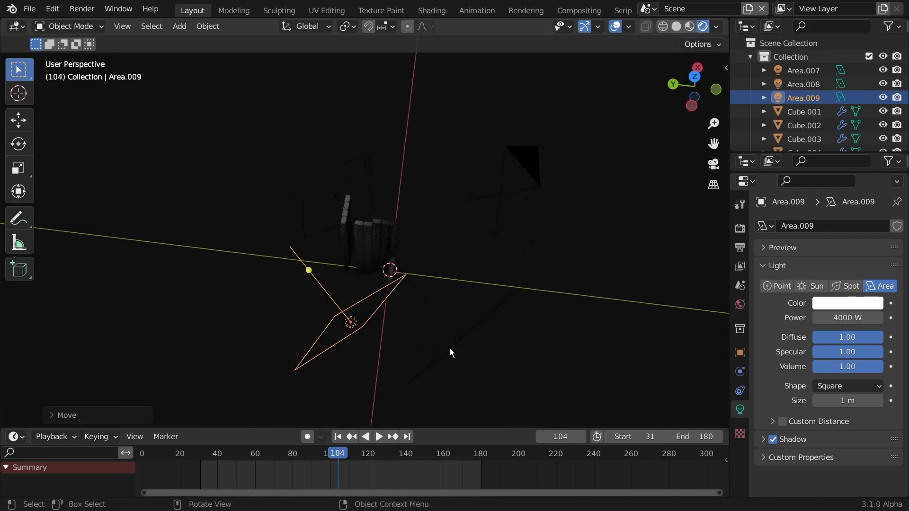
key(r)
click(394, 319)
key(KP_0)
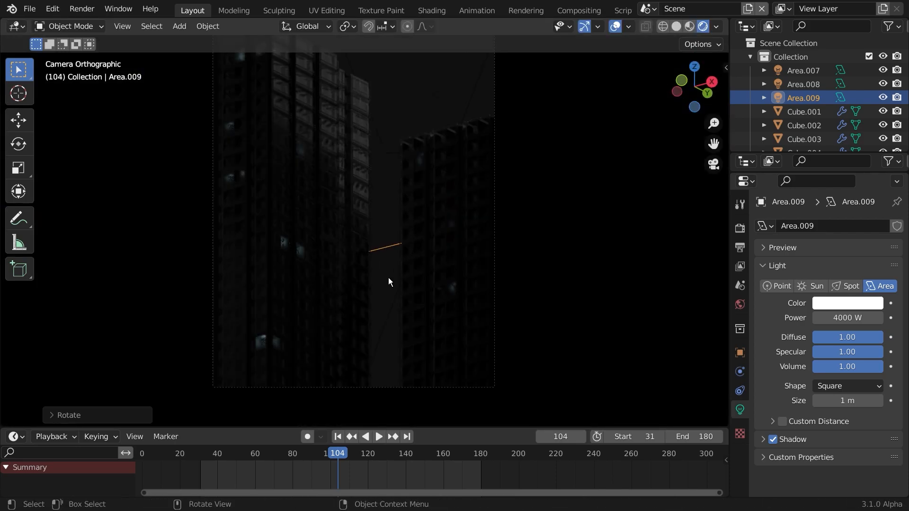
Step: Set the duplicated area light's power to 3969.4 W and switch the camera view to solid shading
key(h)
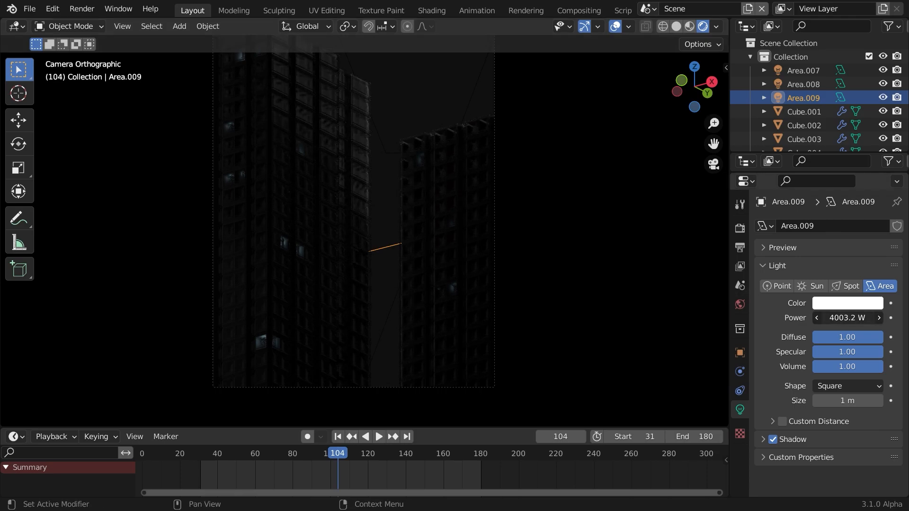
scroll(386, 231, down, 4)
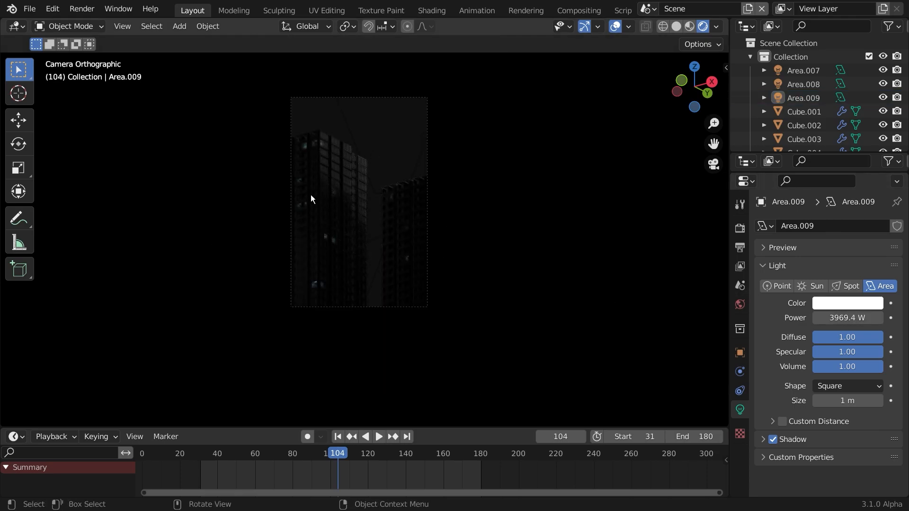
scroll(310, 194, up, 1)
shift+middle_drag(414, 257, 424, 337)
key(z)
scroll(327, 220, up, 2)
shift+middle_drag(307, 169, 323, 188)
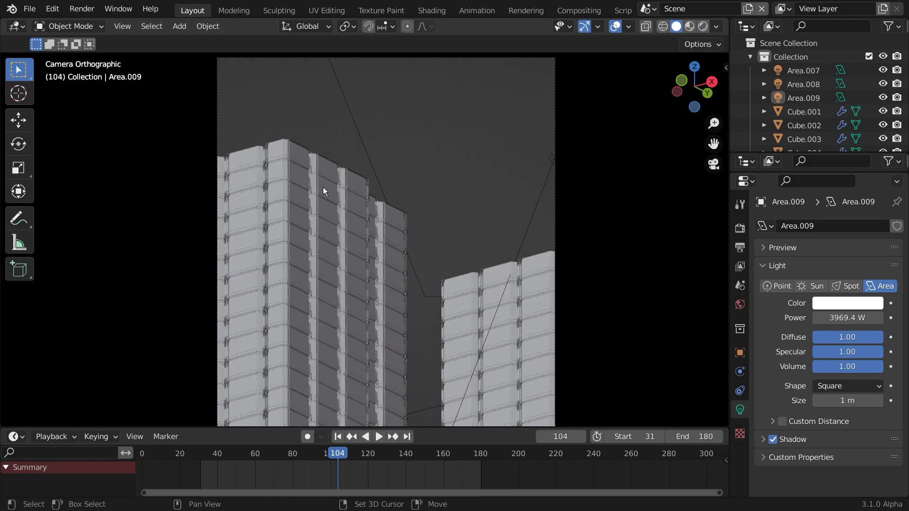
Step: Add a cube and raise it along Z above the tower tops
key(shift+a)
middle_drag(452, 223, 428, 281)
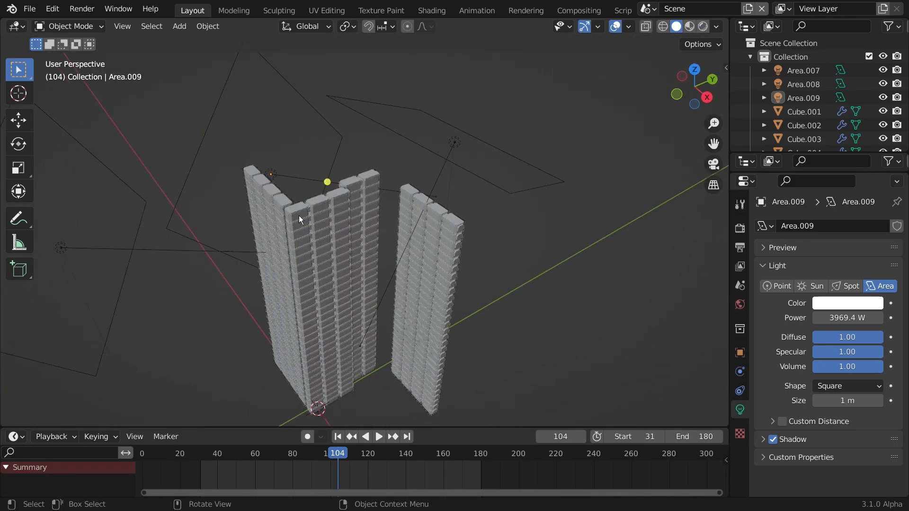
scroll(300, 218, up, 3)
click(287, 212)
shift+middle_drag(216, 154, 271, 195)
click(271, 195)
middle_drag(400, 217, 475, 185)
click(429, 224)
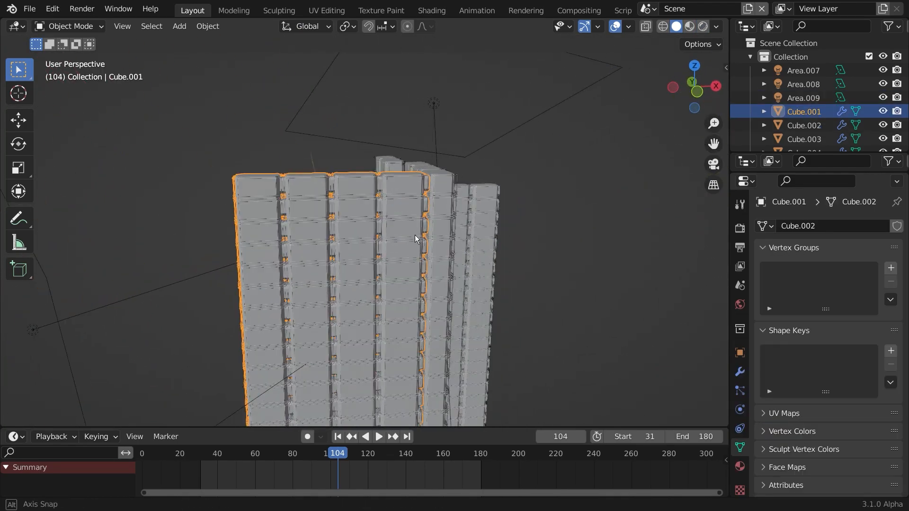
middle_drag(446, 226, 426, 203)
key(shift+a)
mouse_move(325, 36)
click(421, 49)
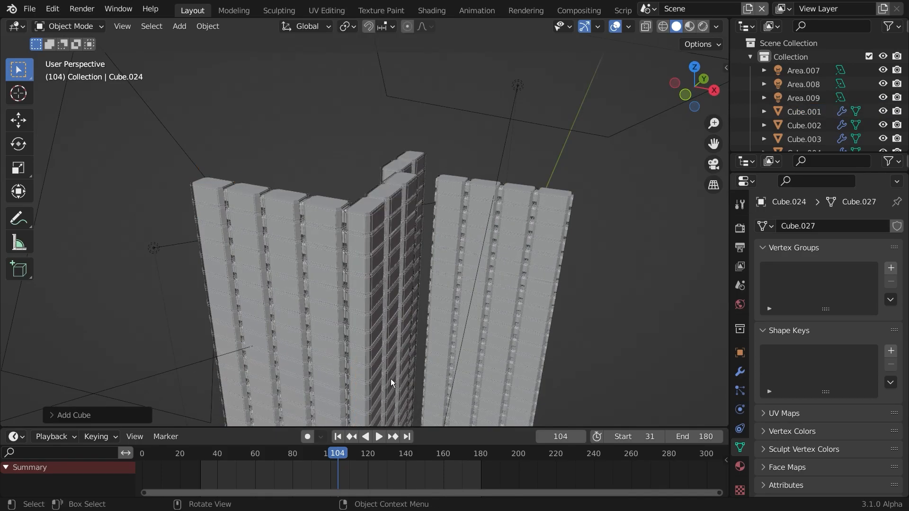
key(g)
key(z)
click(355, 330)
Step: Stretch the new cube along Y into a long block
middle_drag(412, 150, 349, 157)
key(s)
key(y)
click(563, 171)
Step: Apply the block's scale in Object Mode and bevel its four vertical edges
scroll(232, 183, up, 4)
key(Tab)
key(KP_1)
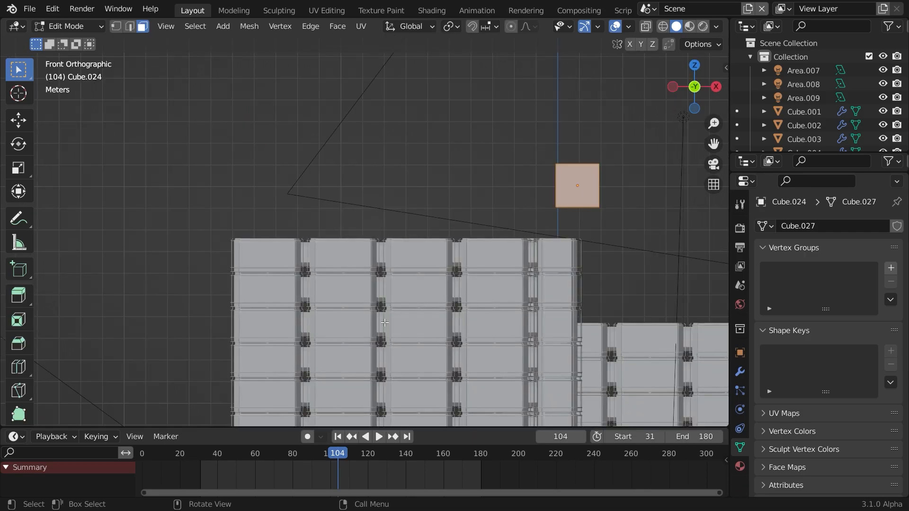
key(2)
shift+middle_drag(527, 278, 408, 307)
key(shift+z)
drag(383, 201, 624, 226)
scroll(611, 241, up, 2)
middle_drag(601, 254, 493, 298)
key(Tab)
key(ctrl+a)
click(493, 299)
key(Tab)
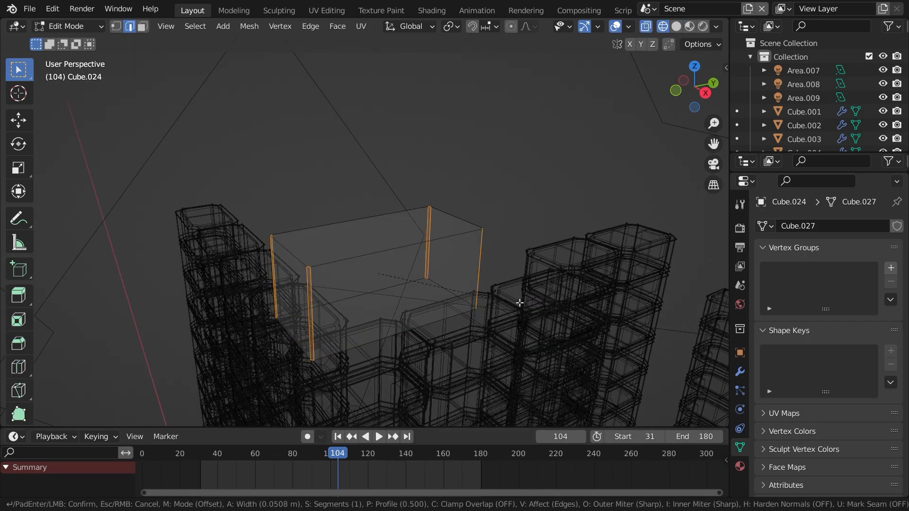
key(ctrl+b)
click(529, 301)
Step: Flatten the whole beveled block along Z to about 0.26 of its height
key(a)
key(s)
key(z)
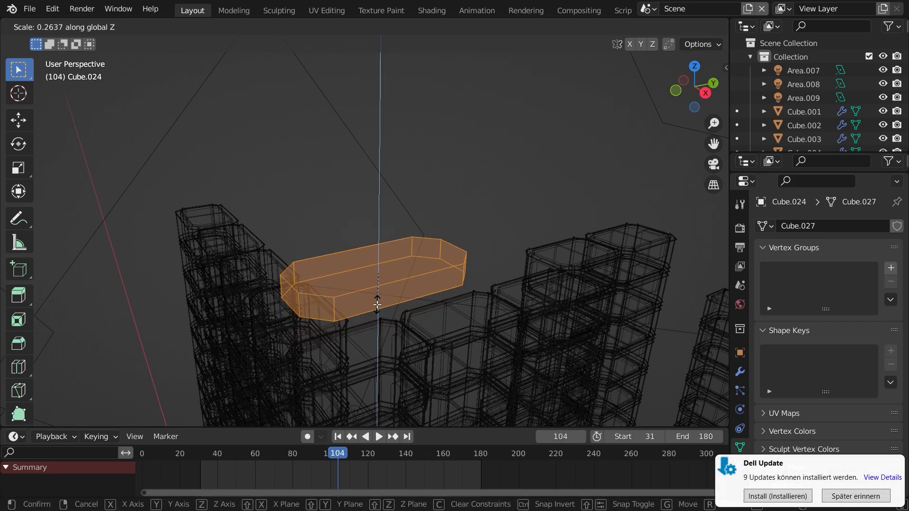
click(374, 297)
Step: Inset the block's top face in solid shading, extrude it upward into a raised step and return to Object Mode
key(3)
key(alt+a)
key(shift+z)
click(379, 263)
middle_drag(405, 313, 422, 305)
key(i)
click(544, 303)
key(e)
click(547, 299)
key(Tab)
middle_drag(501, 303, 573, 290)
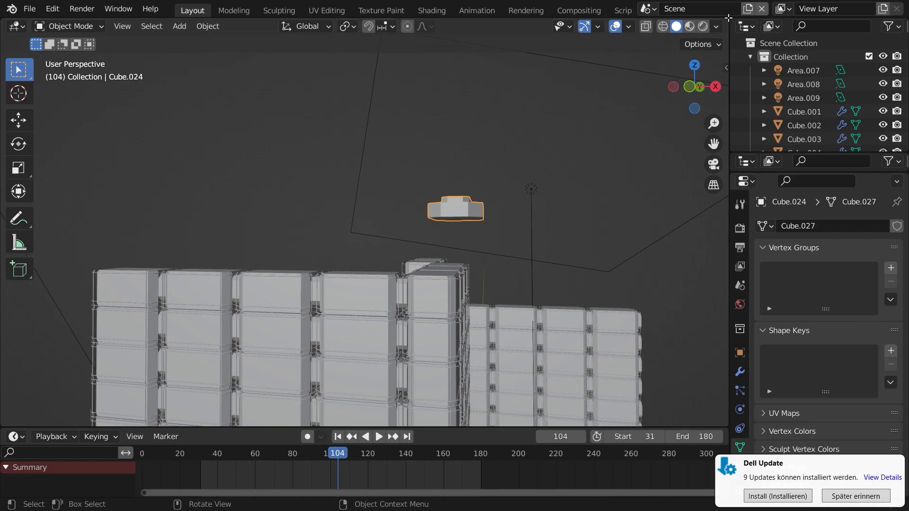
Step: Split the 3D viewport in two with one side in camera view, and postpone the Dell Update notification
drag(728, 18, 470, 28)
click(855, 496)
scroll(625, 270, down, 3)
key(KP_0)
shift+middle_drag(375, 241, 349, 260)
scroll(349, 259, up, 4)
key(s)
key(z)
right_click(420, 313)
Step: Set the roof block's origin to its geometry and rescale the block along Z
click(209, 27)
mouse_move(258, 57)
click(365, 71)
key(s)
key(z)
click(465, 268)
Step: Move the roof block along X and Y to position it over the front tower
key(g)
click(361, 291)
middle_drag(361, 292, 291, 246)
key(g)
key(x)
key(y)
click(282, 303)
key(g)
key(x)
click(360, 322)
Step: Duplicate the roof block along Y to the rear tower section and shift the copy along X
key(shift+d)
key(y)
click(452, 279)
key(g)
key(x)
click(430, 266)
Step: Fine-tune the roof block placement along Y and X against the tower edges
key(a)
key(a)
scroll(302, 284, down, 3)
key(g)
key(y)
click(347, 298)
key(g)
key(x)
click(356, 289)
Step: Select the front roof block and duplicate it over the separate third tower
key(a)
key(a)
click(291, 246)
click(247, 258)
middle_drag(322, 296, 304, 332)
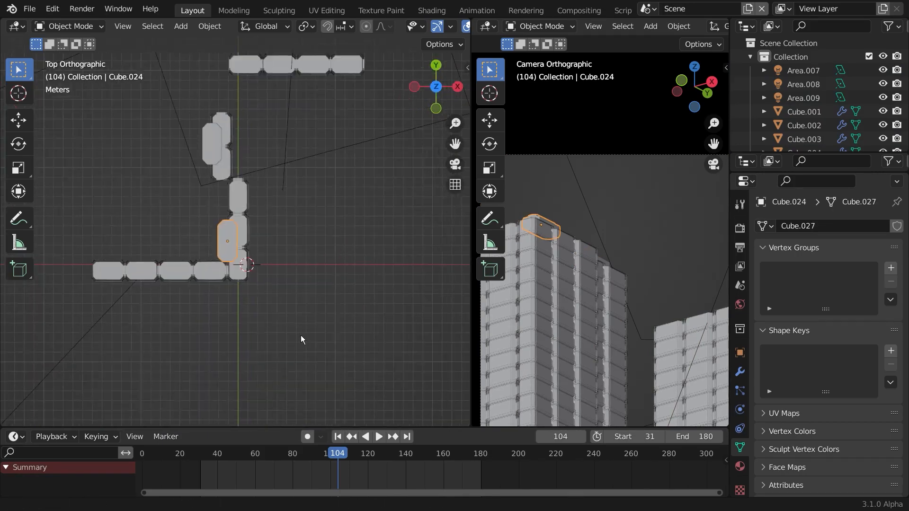
shift+middle_drag(335, 222, 293, 315)
key(shift+d)
click(382, 120)
Step: Select the separate third tower and lower it slightly along Z
click(324, 159)
middle_drag(325, 158, 348, 265)
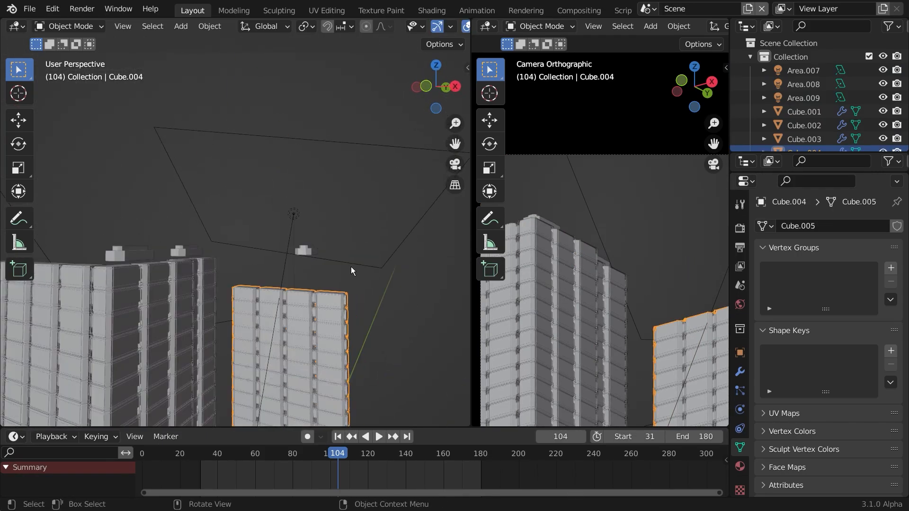
key(g)
key(z)
click(362, 286)
Step: Select the roof block above the third tower and lower it along Z towards the tower's roof
click(303, 250)
middle_drag(359, 301, 342, 233)
key(g)
key(z)
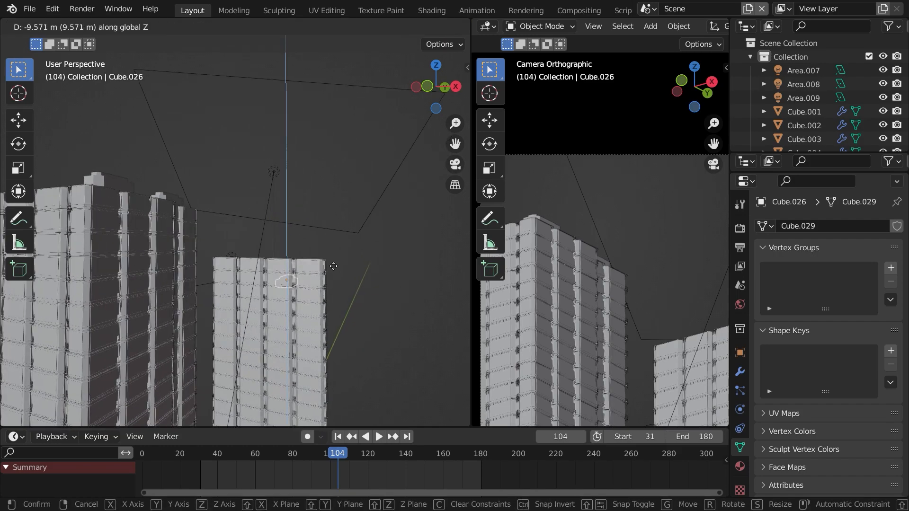
click(333, 238)
Step: Rotate the third tower's roof block about Z and fine-tune its height along Z
key(r)
key(z)
click(392, 290)
middle_drag(392, 291, 350, 314)
key(g)
key(z)
click(291, 284)
key(g)
key(z)
click(312, 274)
Step: Snap the 3D cursor to the front tower's roof block and add a cylinder there
middle_drag(312, 275, 284, 243)
key(shift+s)
click(280, 317)
scroll(256, 256, up, 2)
key(shift+a)
click(345, 260)
Step: Scale the cylinder along Z and shrink it into a thin vertical antenna on the roof block
key(s)
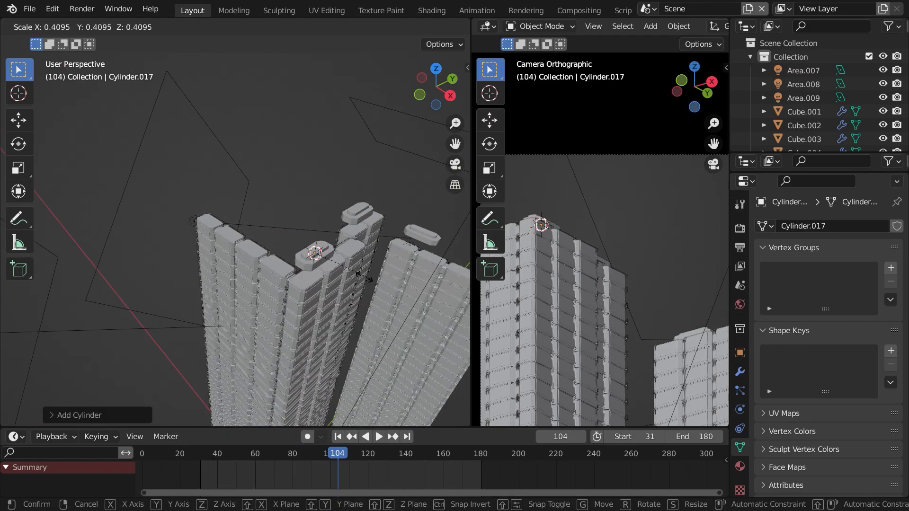
key(z)
click(327, 325)
key(s)
click(320, 272)
scroll(345, 308, up, 2)
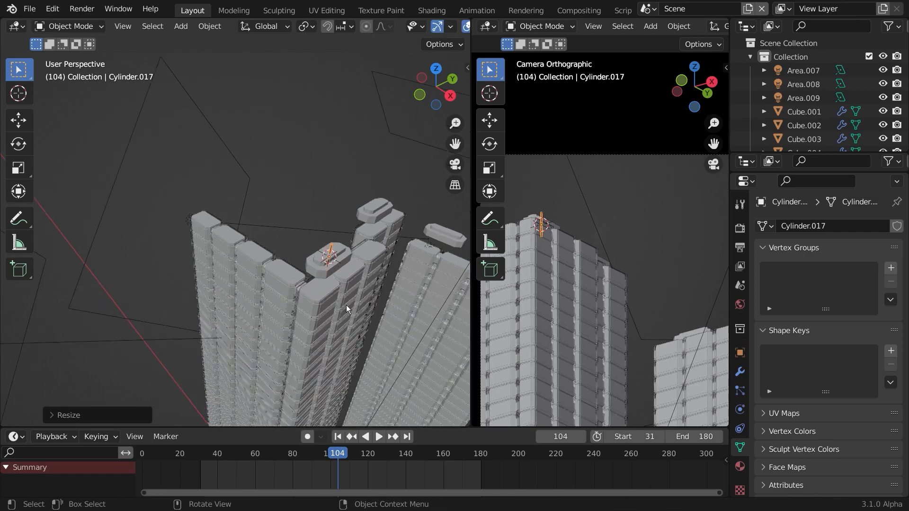
Step: Adjust the front tower antenna's height along Z and scale it uniformly to fit the roof block
key(g)
key(z)
click(375, 288)
key(a)
key(a)
middle_drag(376, 288, 227, 266)
click(448, 277)
shift+middle_drag(372, 328, 390, 320)
key(s)
click(308, 292)
Step: Duplicate the antenna to another spot on the front tower's roof and set its height along Z
key(shift+d)
click(557, 277)
scroll(557, 277, down, 2)
scroll(261, 265, up, 2)
middle_drag(261, 265, 299, 236)
key(g)
key(z)
click(303, 281)
Step: Move another copy of the antenna along Y and X until it stands over the separate tower
shift+middle_drag(357, 294, 236, 274)
scroll(237, 274, down, 3)
click(376, 284)
scroll(375, 284, down, 4)
middle_drag(376, 283, 308, 340)
key(g)
key(y)
click(486, 319)
middle_drag(382, 308, 469, 299)
key(g)
key(z)
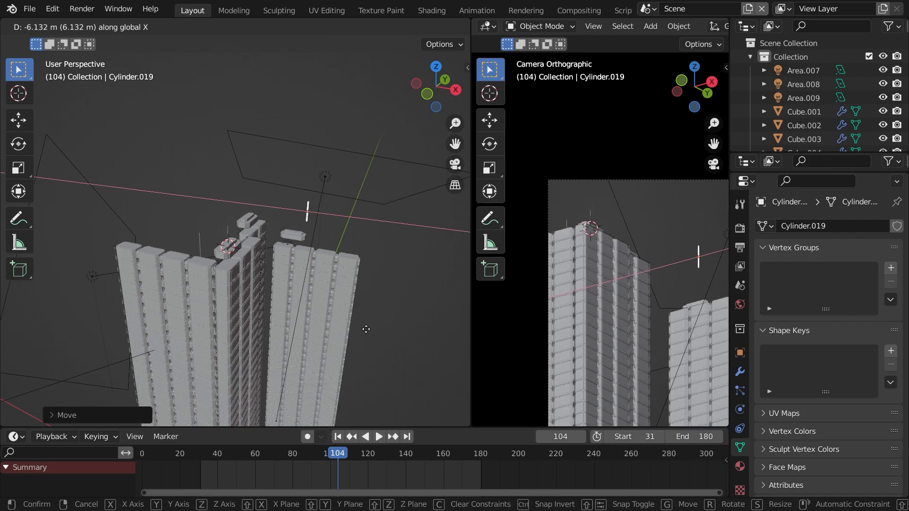
click(371, 330)
Step: Lower the separate tower's antenna along Z onto its roof
middle_drag(371, 330, 361, 308)
key(g)
key(z)
click(302, 329)
Step: Select the antenna on the separate tower and resize it to suit the roof
key(a)
key(a)
scroll(322, 319, down, 1)
scroll(282, 314, up, 2)
click(289, 331)
click(287, 327)
key(s)
click(327, 348)
middle_drag(327, 350, 321, 331)
Step: Lower the separate tower's roof block along Z, adjust its scale along Z, and clear the selection
click(281, 339)
key(g)
key(z)
click(280, 346)
key(s)
key(z)
click(333, 380)
key(alt+a)
Step: Fit the full camera frame in its viewport, switch that viewport to rendered shading, and widen it
scroll(330, 382, down, 5)
middle_drag(330, 382, 263, 310)
shift+middle_drag(673, 296, 649, 210)
scroll(687, 25, down, 4)
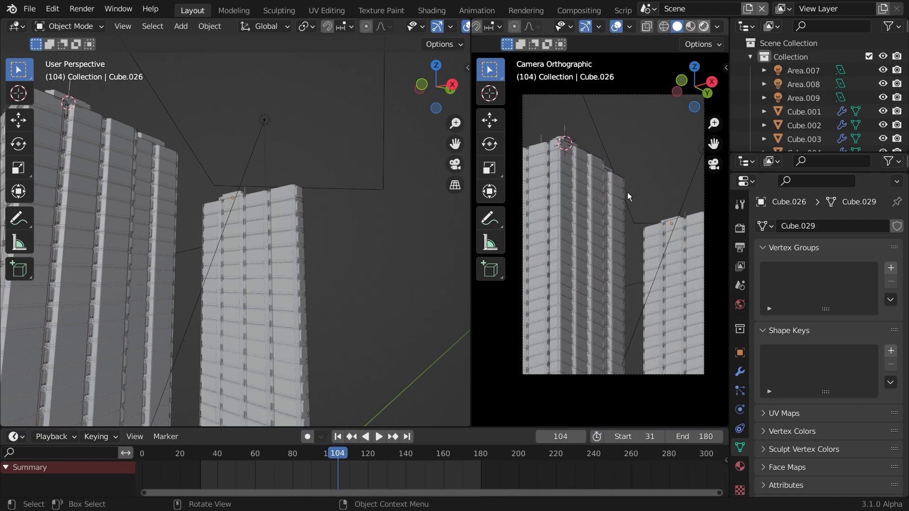
key(z)
drag(412, 259, 344, 259)
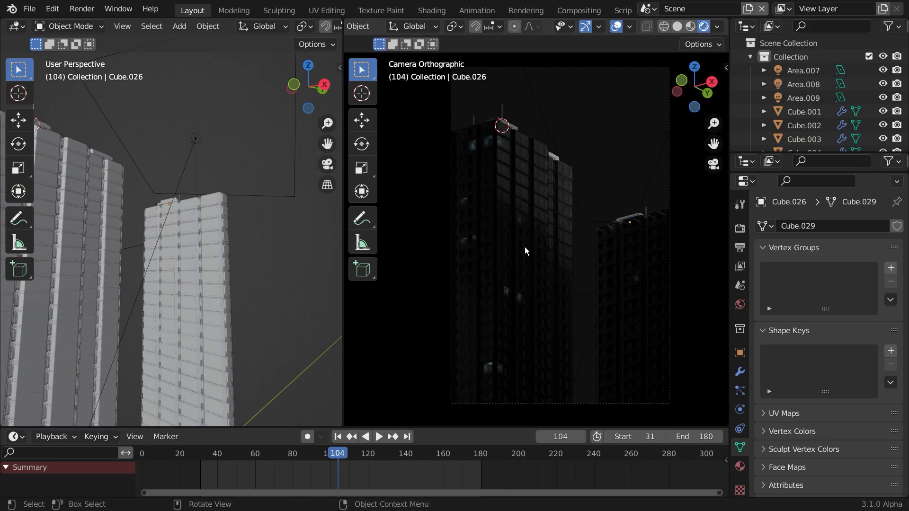
Step: Assign the existing Main Building material to the front tower's roof block
shift+middle_drag(42, 127, 129, 195)
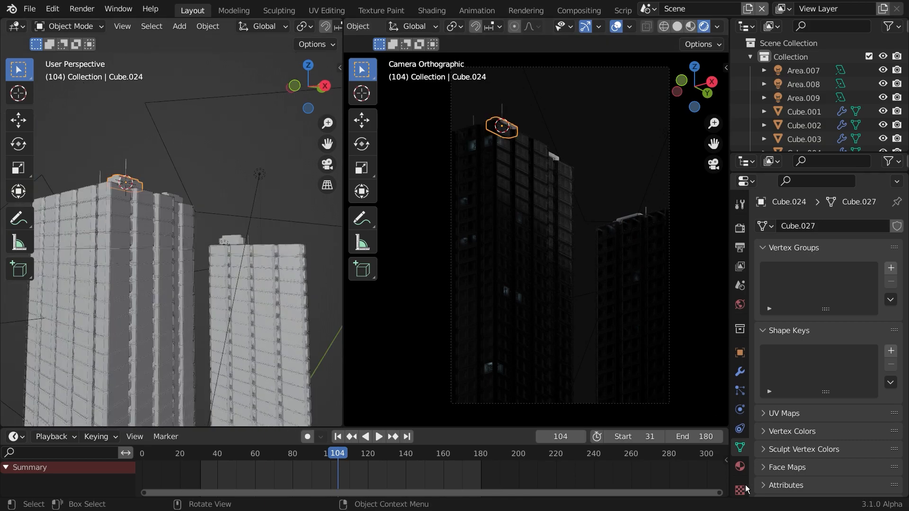
drag(753, 476, 742, 471)
drag(729, 207, 747, 290)
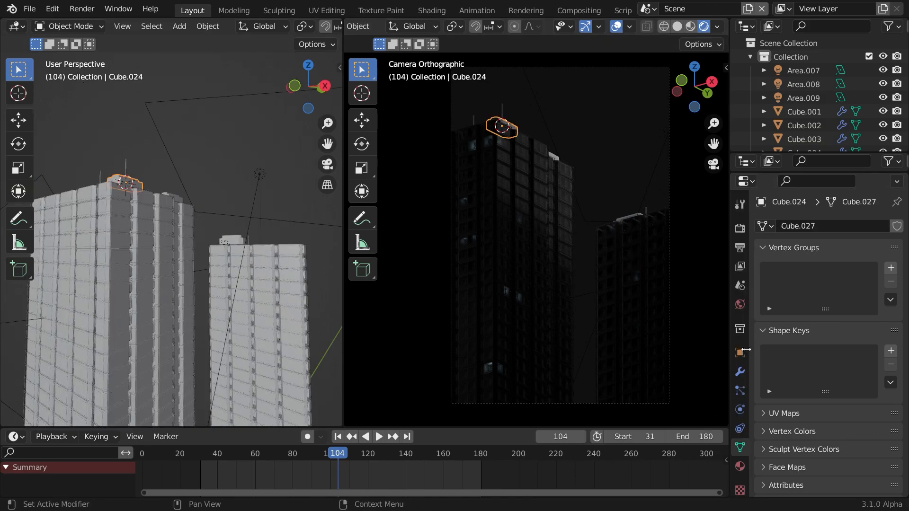
click(740, 467)
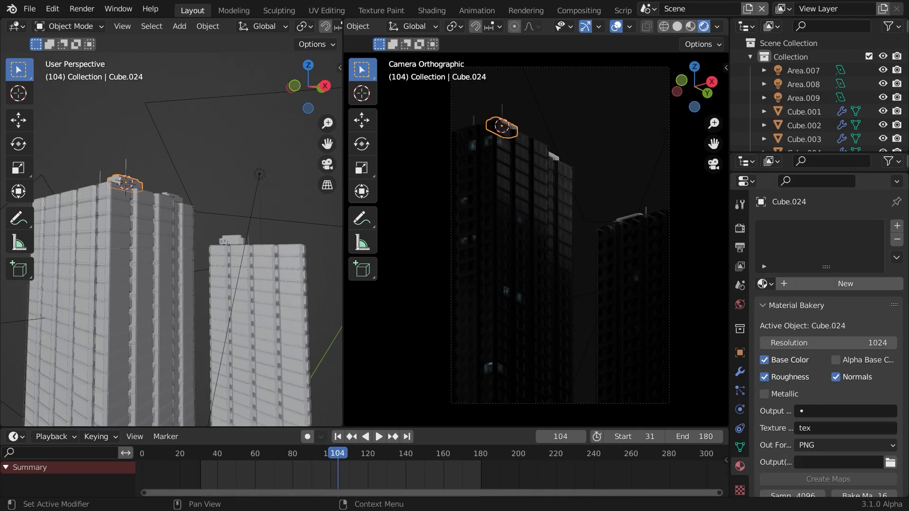
click(763, 283)
click(639, 398)
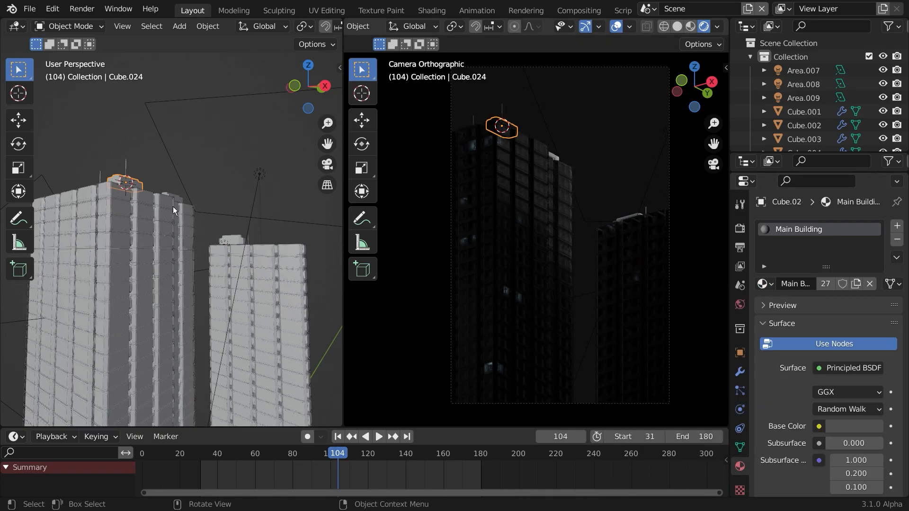
Step: Select the other roof blocks and antennas with the front roof block active, and link its material to all of them
click(677, 27)
middle_drag(229, 200, 59, 227)
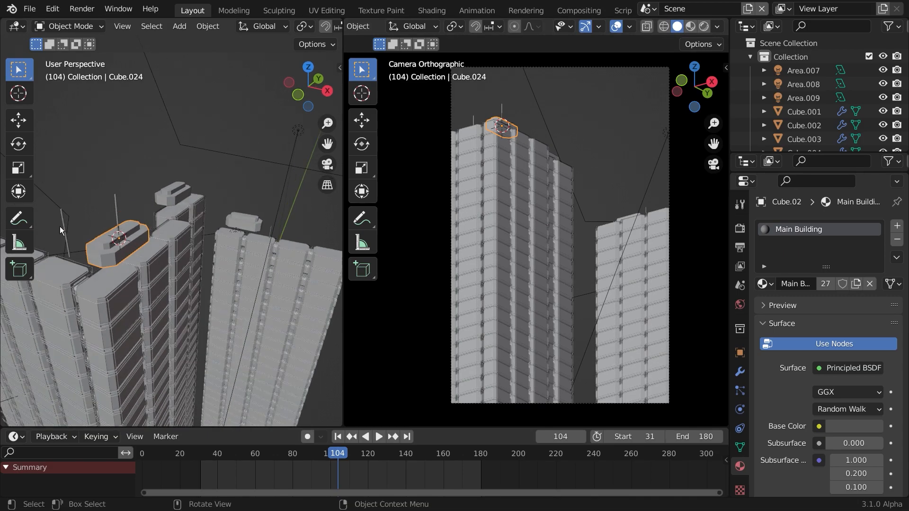
click(62, 227)
click(271, 231)
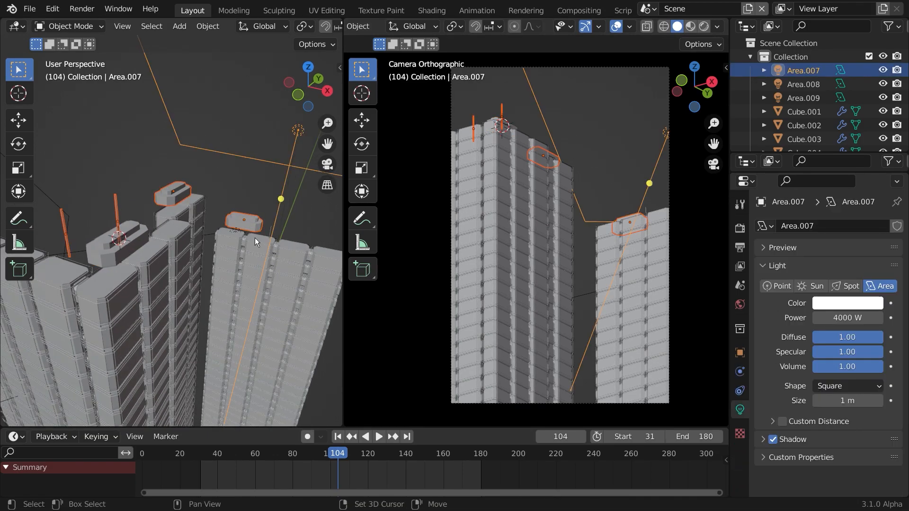
shift+click(255, 159)
middle_drag(259, 176, 312, 204)
scroll(277, 200, up, 3)
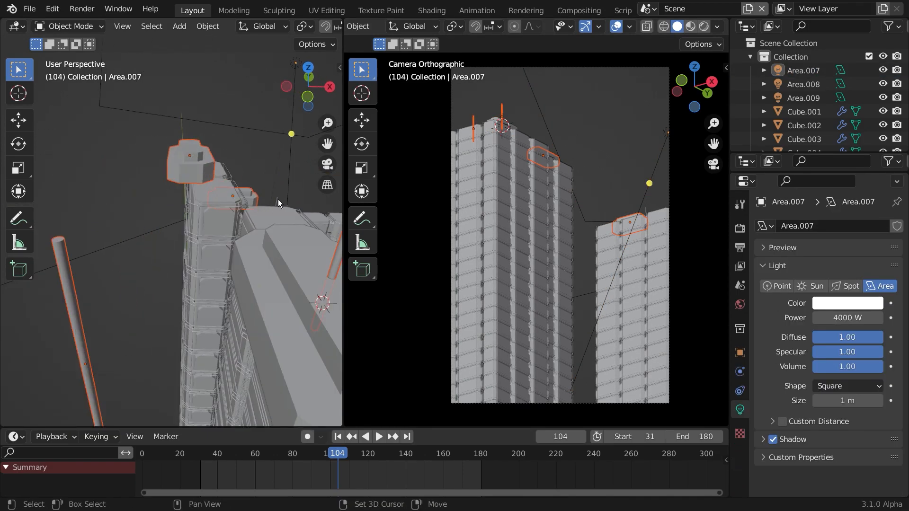
shift+click(277, 199)
scroll(271, 222, down, 3)
middle_drag(265, 254, 131, 258)
shift+click(131, 258)
key(ctrl+l)
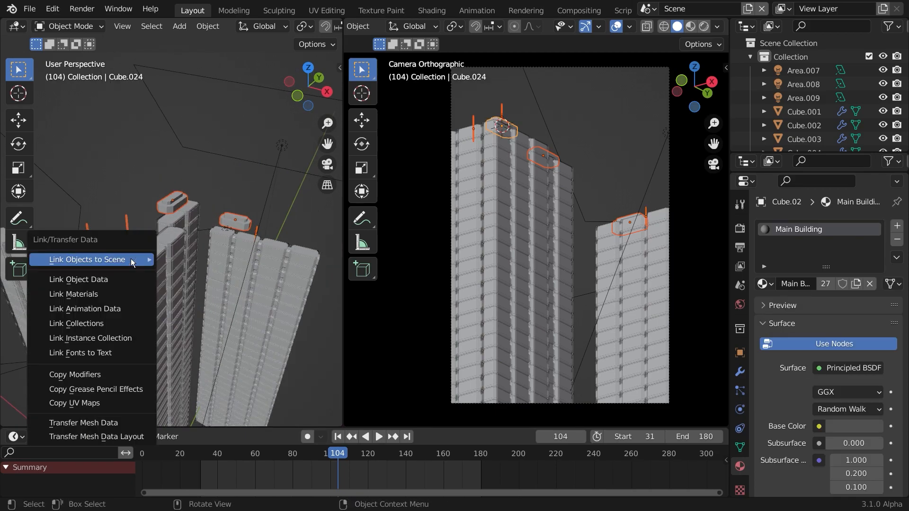
click(78, 296)
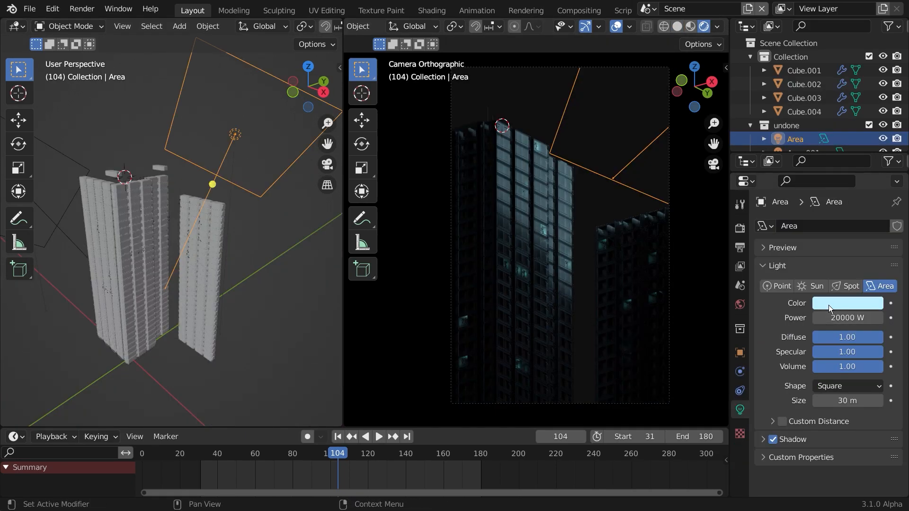
Step: Change the color of the 20000 W area light to a paler light blue
click(841, 308)
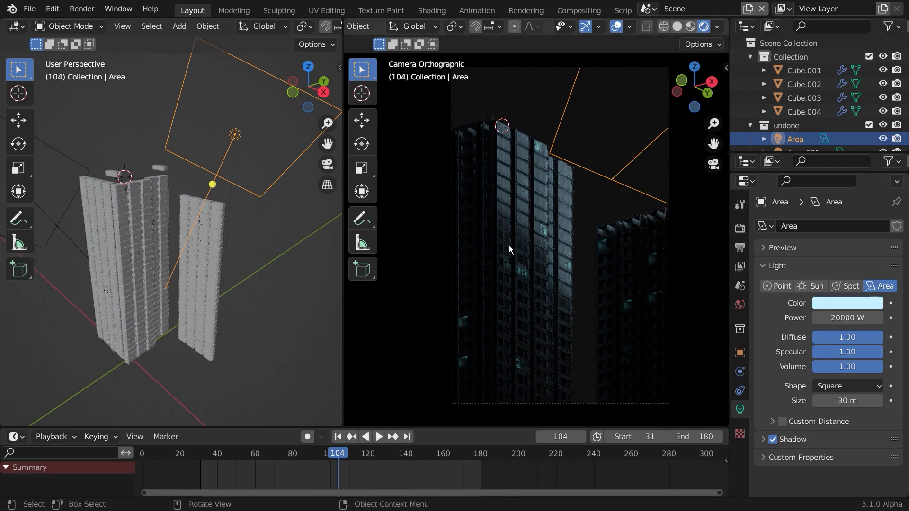
middle_drag(184, 292, 229, 300)
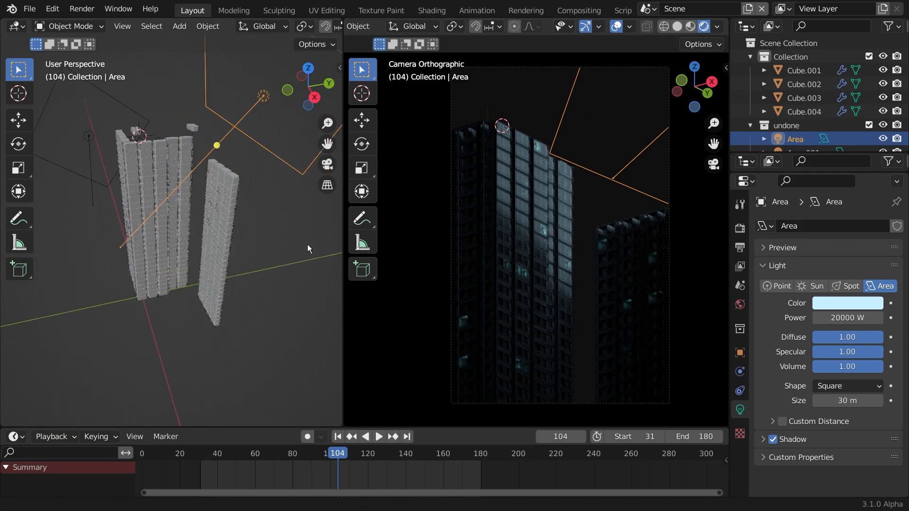
Step: Return the 3D cursor to the world origin, add a cube there, and enlarge it
click(677, 26)
scroll(227, 258, up, 5)
scroll(225, 262, down, 4)
key(shift+s)
key(shift+a)
mouse_move(211, 188)
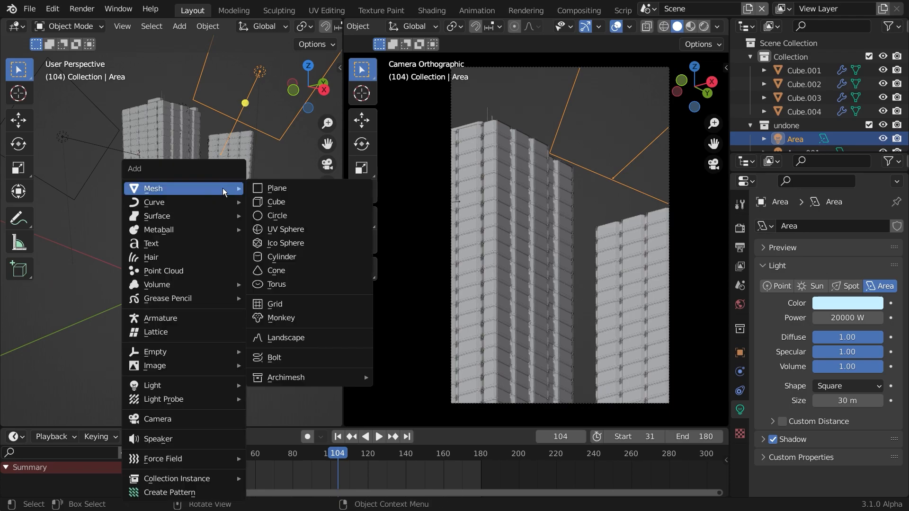
click(276, 202)
scroll(225, 275, down, 4)
key(s)
click(164, 305)
Step: In top view, scale the cube up and reposition it to enclose the towers, lights and camera
key(KP_7)
key(s)
click(274, 311)
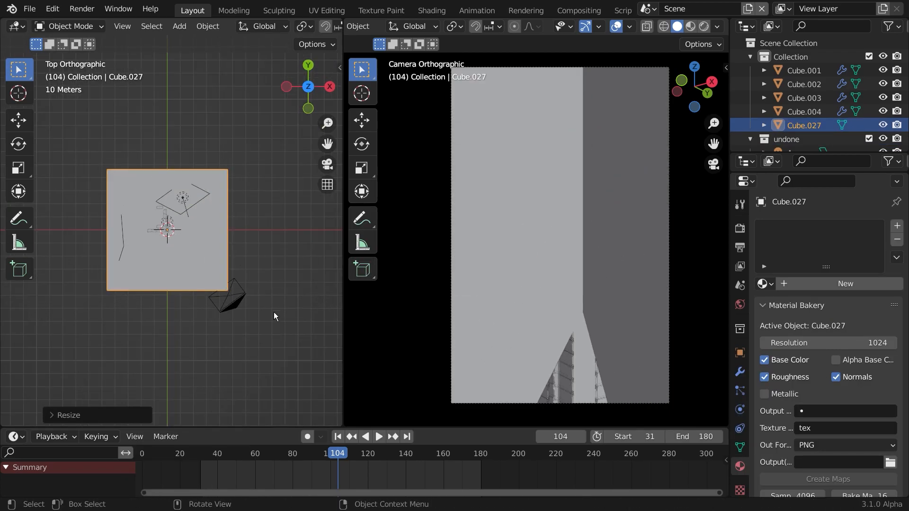
key(g)
click(275, 294)
Step: In front view, stretch the cube along Z and shift it vertically to cover the towers' full height
key(KP_1)
key(s)
key(z)
click(237, 321)
key(g)
key(z)
click(237, 284)
middle_drag(237, 284, 75, 302)
Step: Cancel the started bevel on the cube and apply the cube's scale in Object Mode
key(ctrl+b)
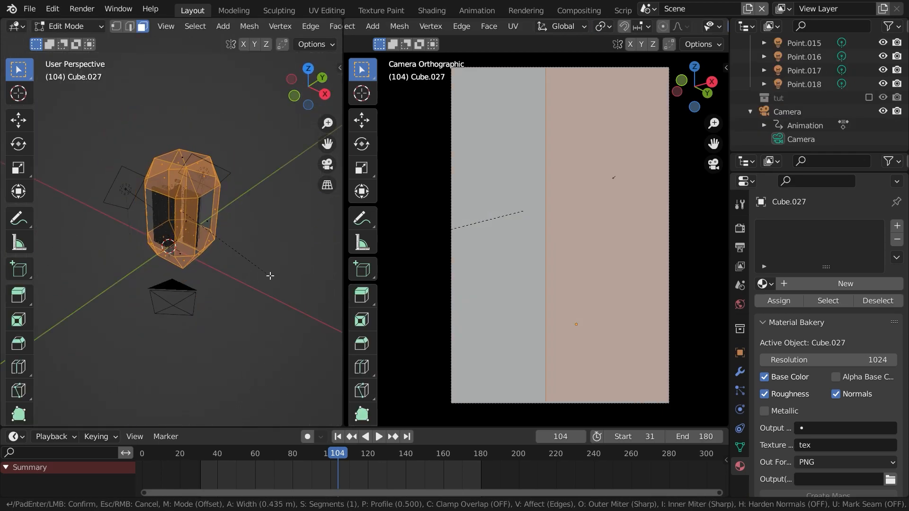
key(Escape)
key(Tab)
key(ctrl+a)
click(256, 274)
Step: Bevel all of the cube's edges with multiple segments into rounded corners and enlarge the cube slightly
key(Tab)
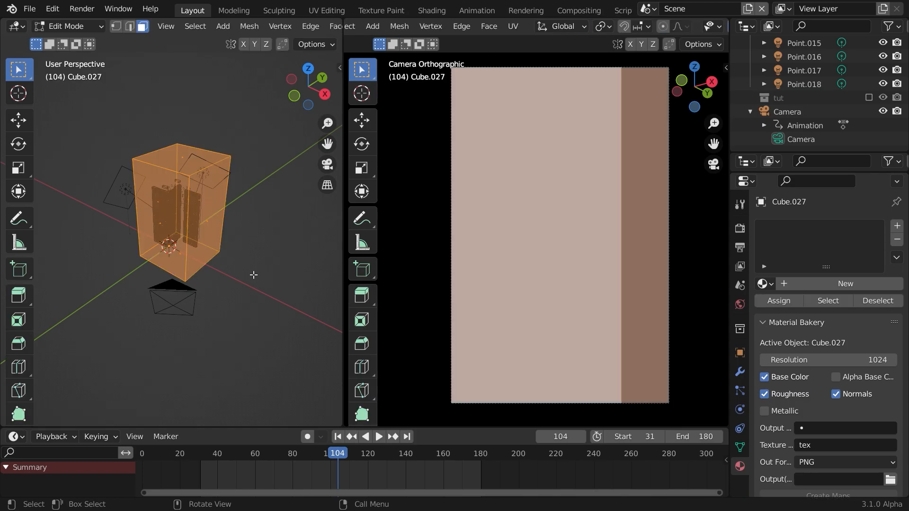
key(ctrl+b)
scroll(280, 278, up, 8)
click(284, 280)
key(Tab)
key(s)
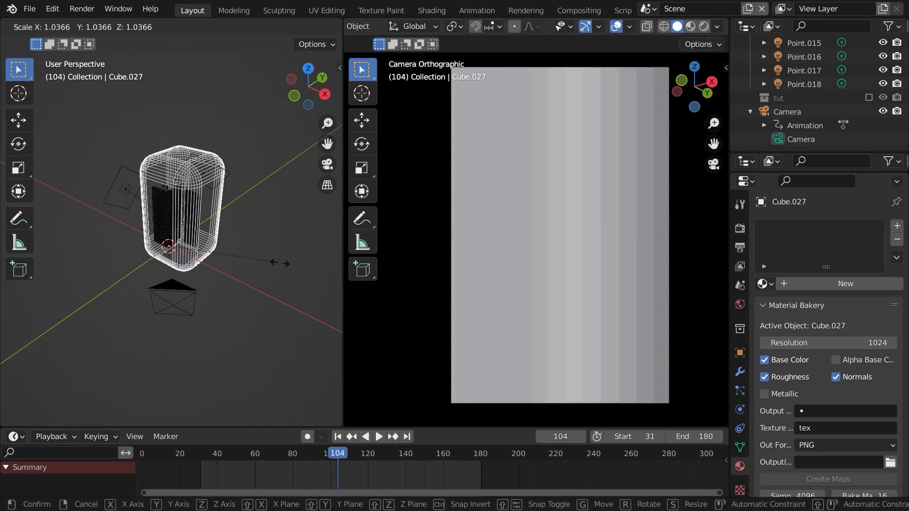
click(279, 263)
Step: Shade the rounded cube smooth
middle_drag(280, 263, 203, 245)
right_click(180, 225)
key(Escape)
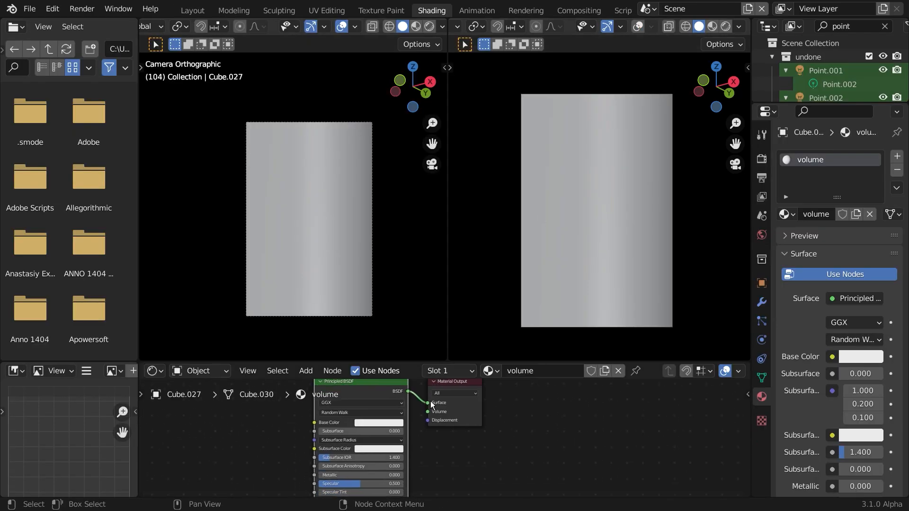
Step: Replace the volume material's Principled BSDF with a Principled Volume node connected to the Material Output's Volume input
key(x)
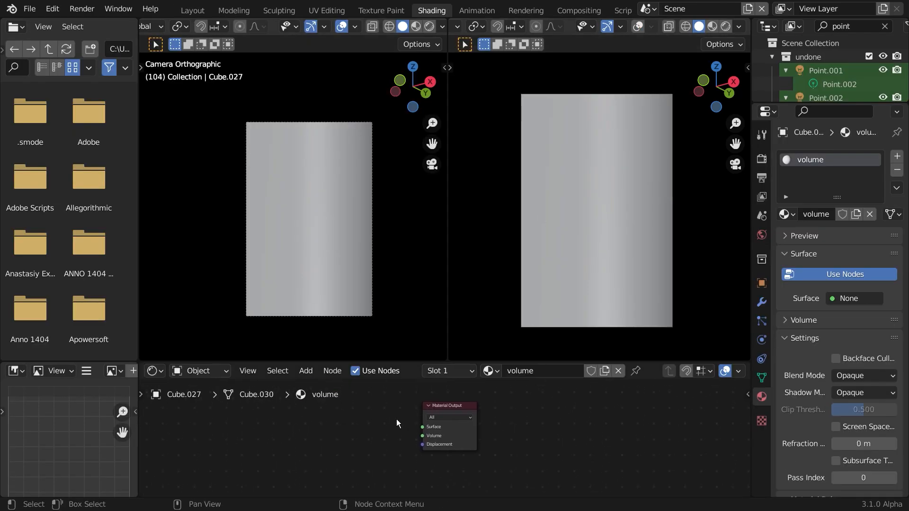
key(shift+a)
click(310, 352)
text(volume)
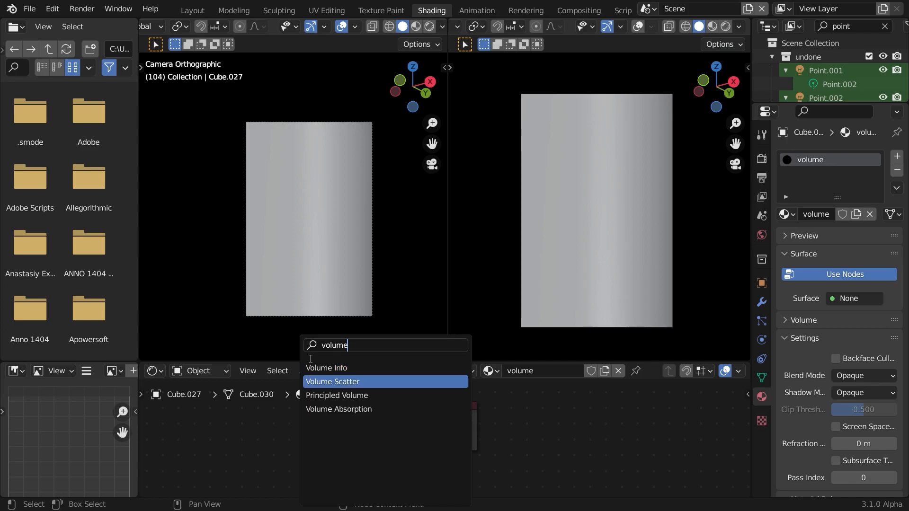
click(337, 395)
click(396, 423)
middle_drag(396, 420, 432, 424)
Step: Switch the camera preview to rendered shading and set the Principled Volume density to 0.01
click(726, 26)
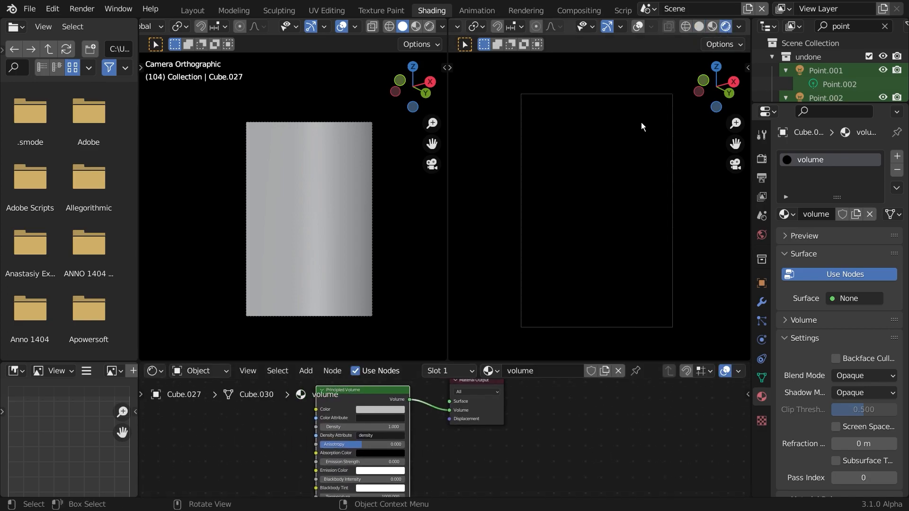
click(379, 429)
text(.01)
key(Return)
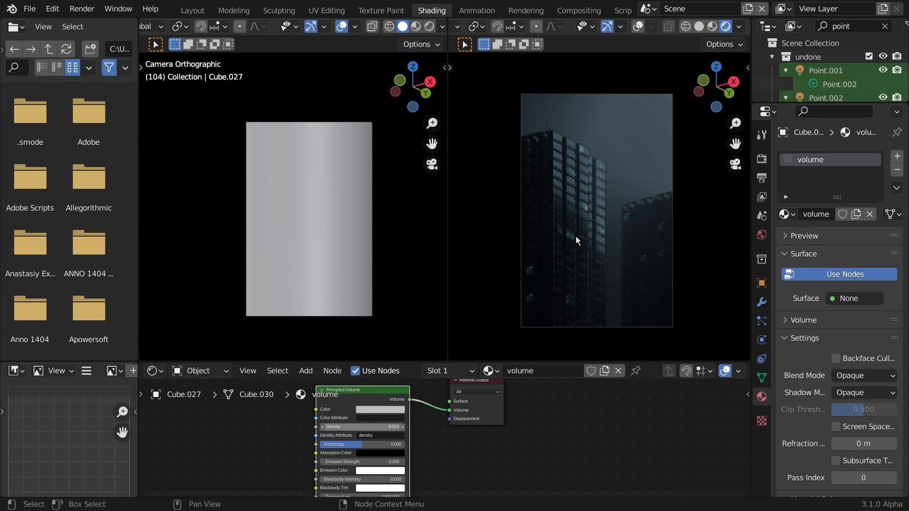
Step: In the Eevee volumetrics render settings, set the Volumetric Shadows samples to 100
click(762, 138)
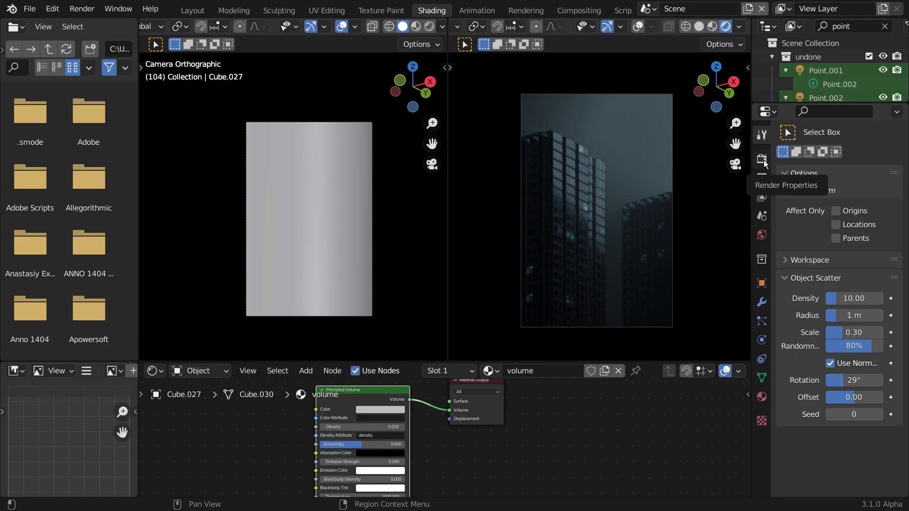
click(763, 161)
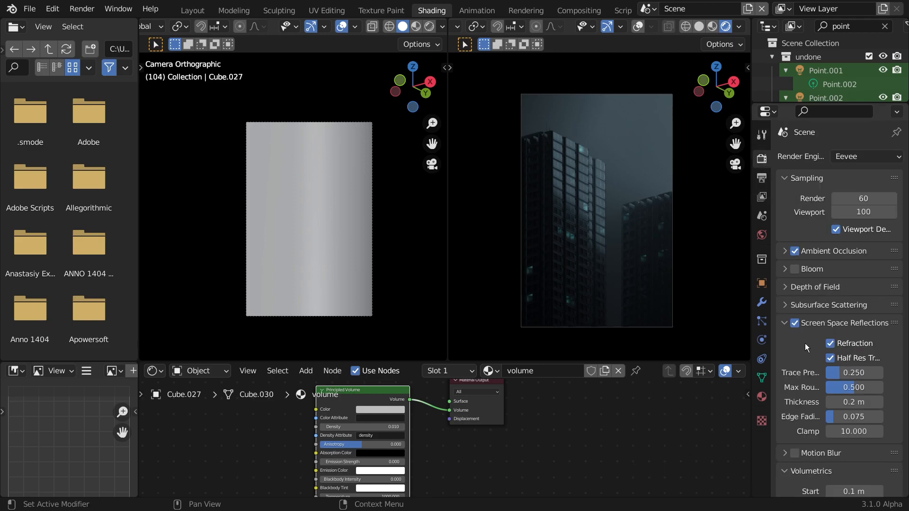
scroll(805, 343, down, 10)
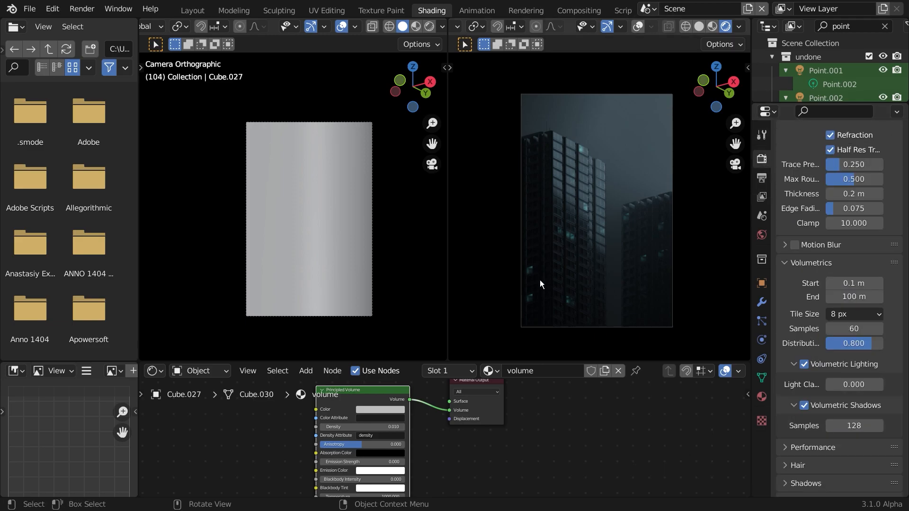
scroll(540, 280, up, 2)
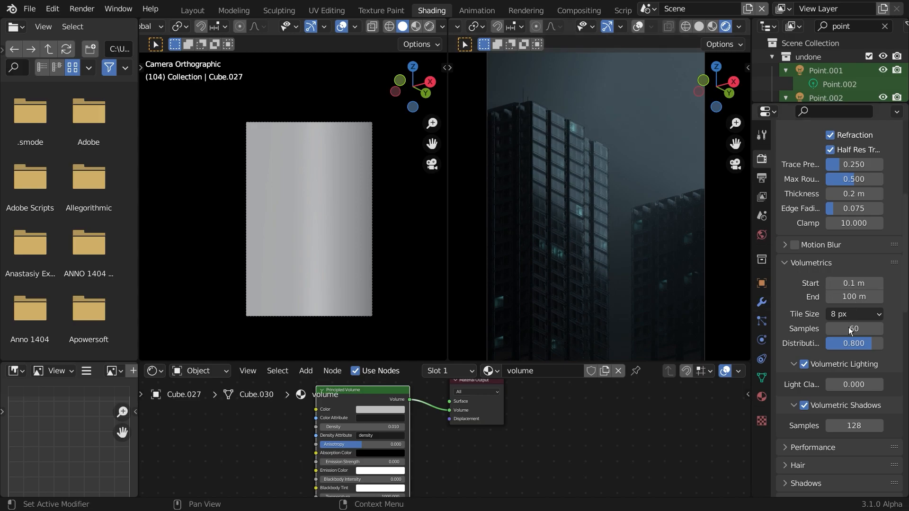
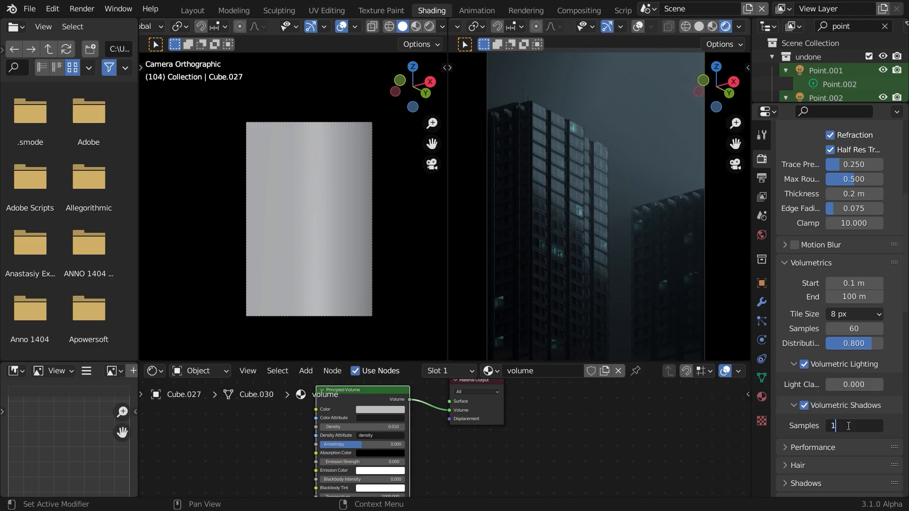
Step: Raise the Principled Volume density to 0.02 and on to 0.05 for thicker fog
shift+middle_drag(563, 289, 620, 159)
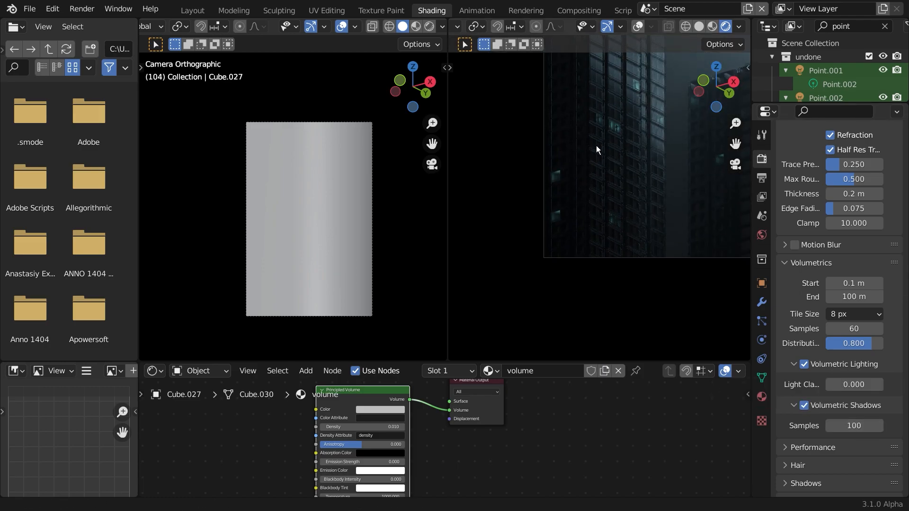
scroll(596, 145, up, 4)
shift+middle_drag(633, 202, 603, 174)
scroll(587, 220, up, 2)
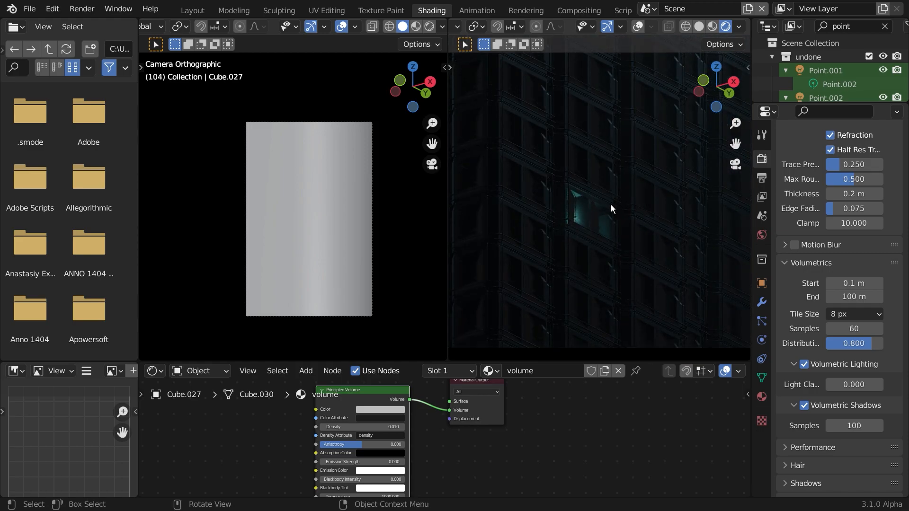
scroll(611, 208, down, 6)
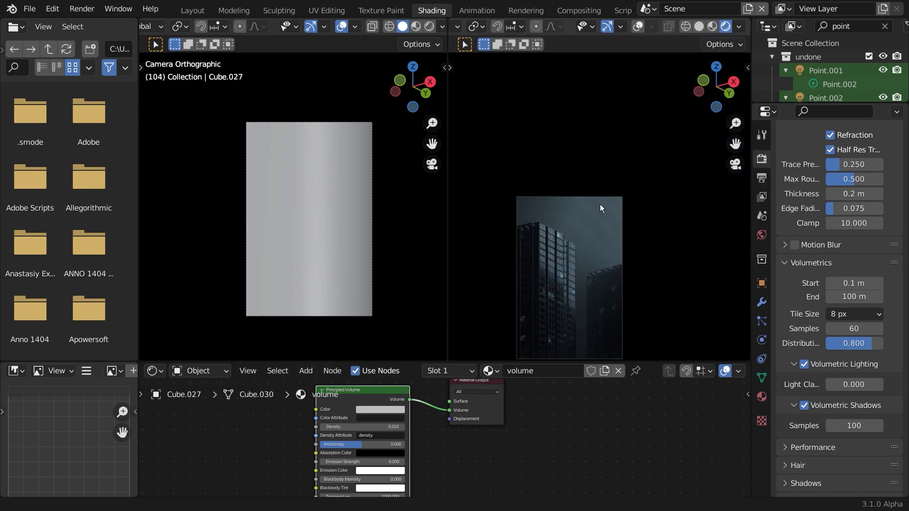
scroll(618, 151, up, 3)
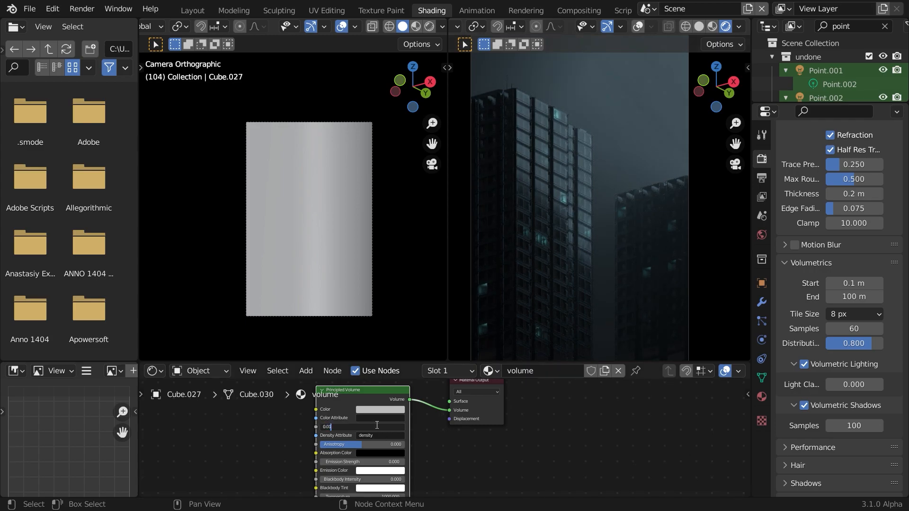
key(Return)
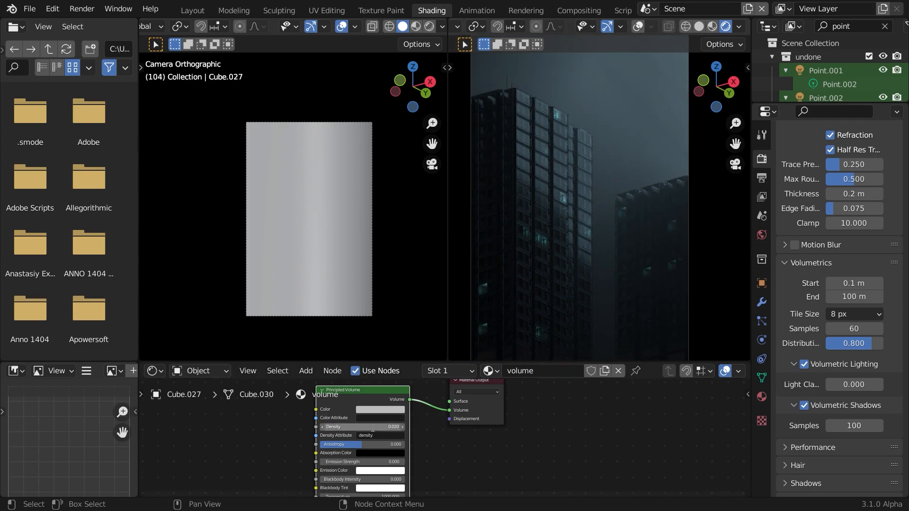
text(5)
key(Return)
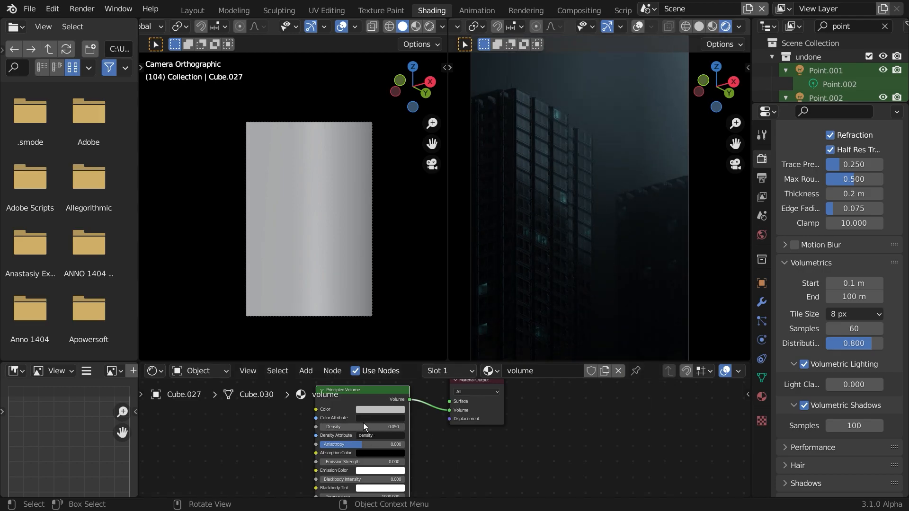
Step: Set the Principled Volume density to 0.04 and raise its anisotropy to about 0.4
text(4)
key(Return)
middle_drag(437, 411, 441, 383)
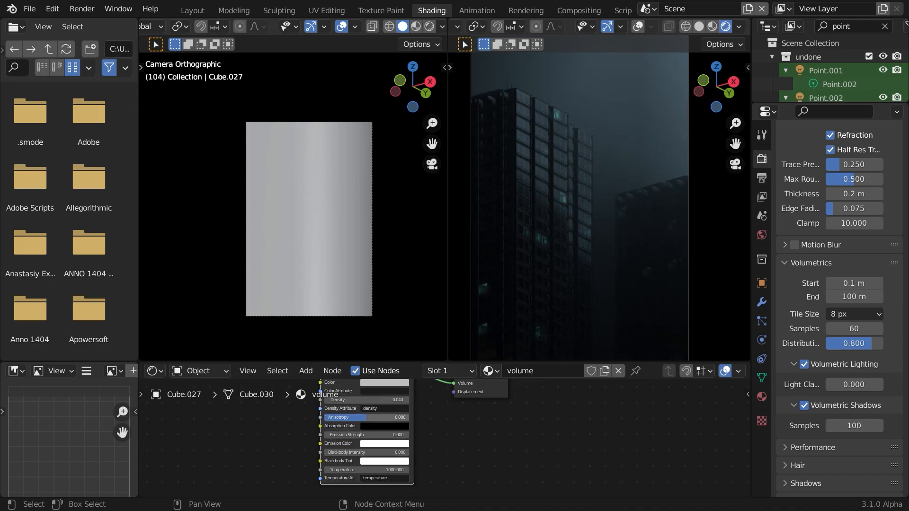
mouse_move(366, 417)
mouse_down()
mouse_move(407, 417)
mouse_move(325, 417)
mouse_move(394, 417)
mouse_move(360, 417)
mouse_move(384, 417)
mouse_up()
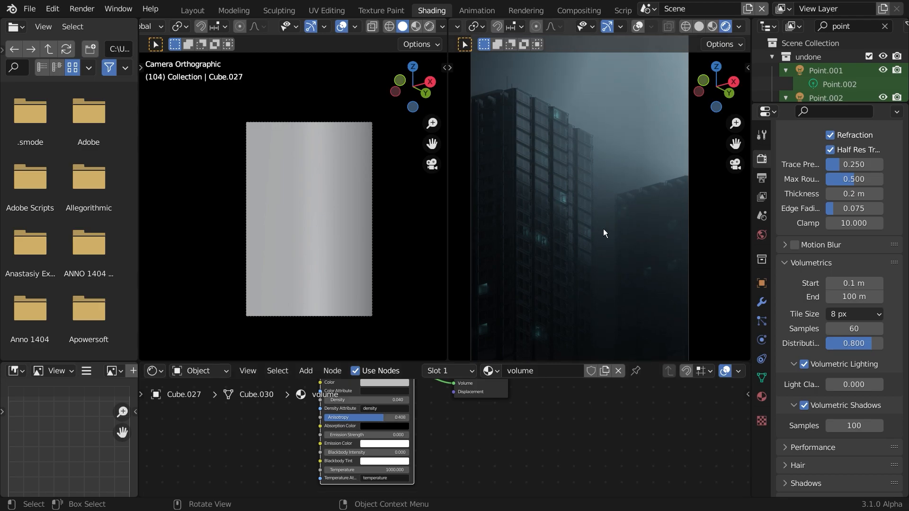
shift+middle_drag(610, 243, 606, 248)
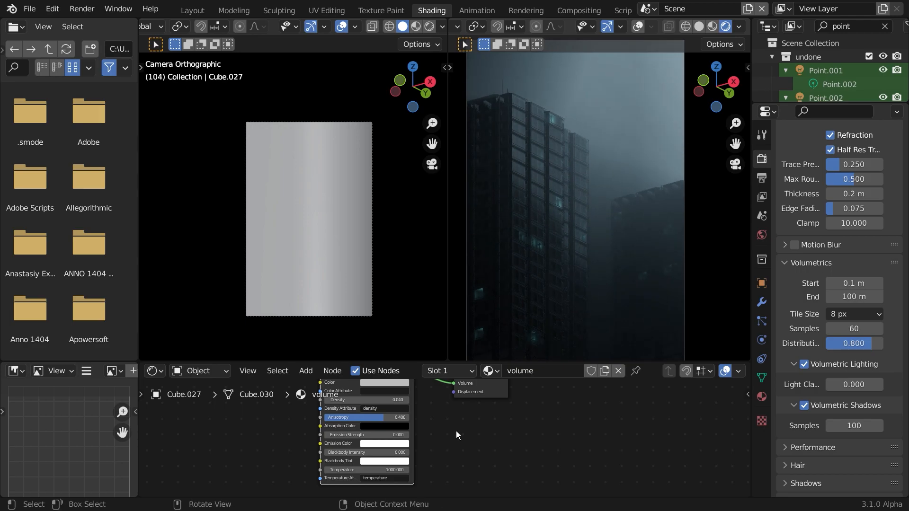
middle_drag(493, 470, 514, 495)
middle_drag(482, 413, 465, 423)
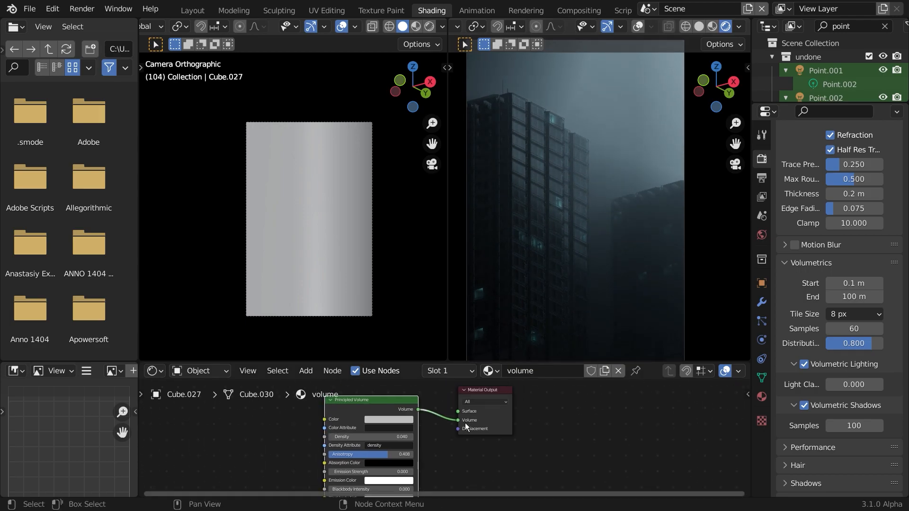
Step: Select the front skyscraper and set the IOR of its Window material's Beckmann shader node to 1.170
click(527, 179)
click(513, 201)
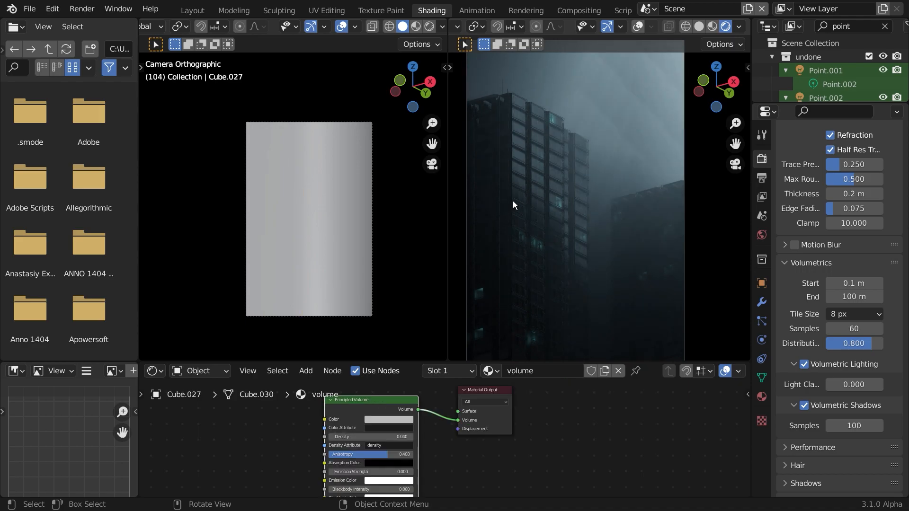
click(531, 216)
middle_drag(471, 494, 497, 455)
scroll(490, 413, up, 5)
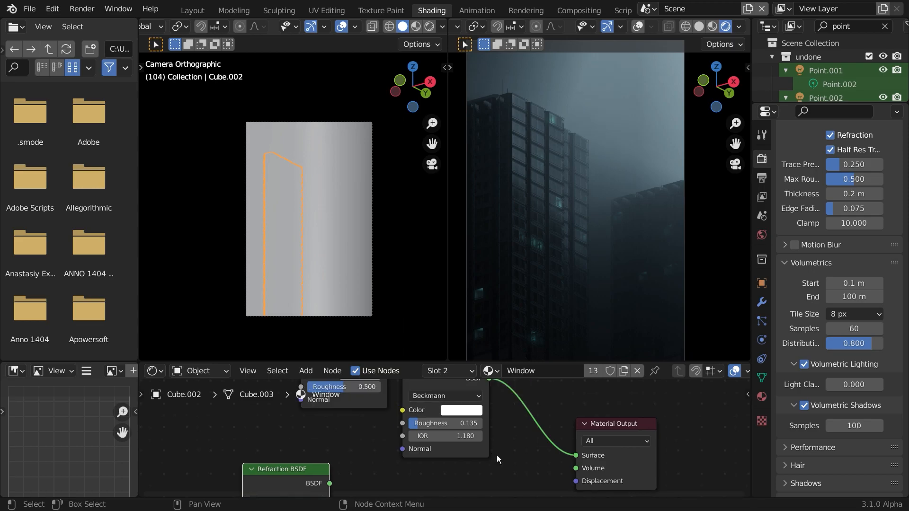
mouse_move(445, 436)
mouse_down()
mouse_move(516, 436)
mouse_move(453, 436)
mouse_up()
mouse_move(615, 215)
shift+middle_down()
mouse_move(597, 134)
mouse_move(620, 209)
shift+middle_up()
scroll(598, 135, up, 5)
scroll(604, 199, down, 3)
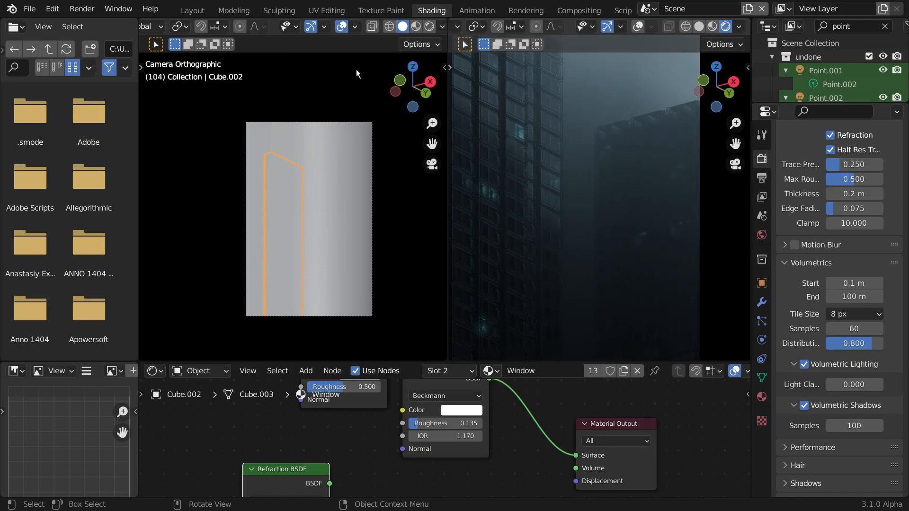
Step: Return the second view to solid shading and change the fog volume cube's viewport Display As type
click(699, 27)
middle_drag(608, 160, 626, 192)
scroll(626, 192, down, 2)
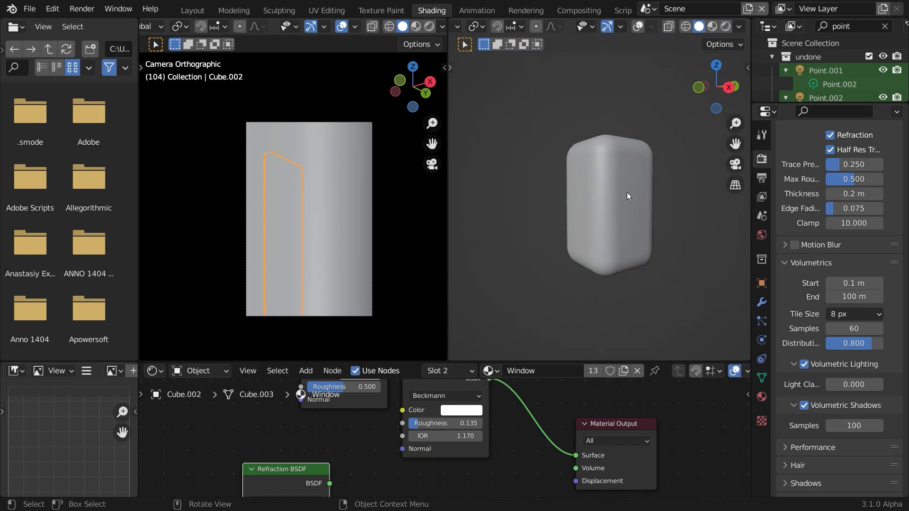
click(627, 192)
scroll(627, 193, up, 4)
middle_drag(731, 269, 681, 265)
scroll(597, 149, down, 4)
middle_drag(611, 199, 634, 238)
key(g)
right_click(651, 215)
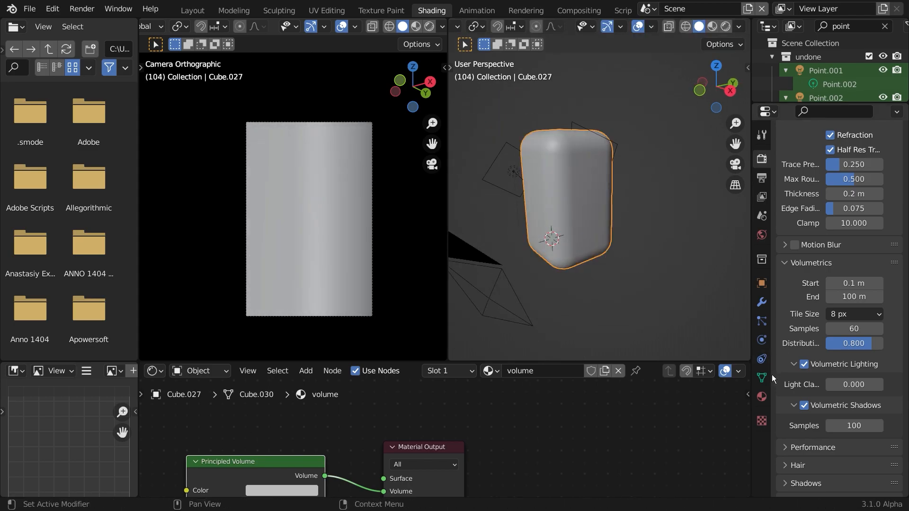
click(762, 283)
scroll(811, 454, down, 5)
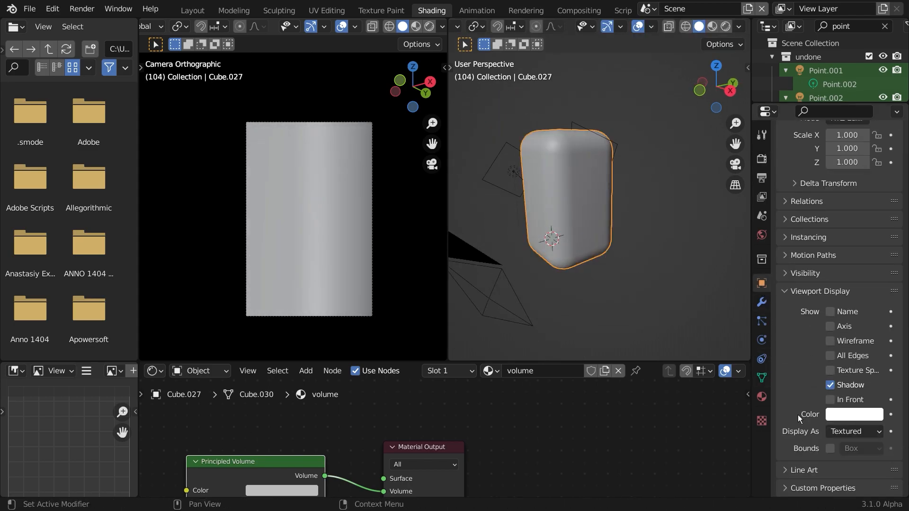
click(833, 432)
click(843, 402)
middle_drag(606, 330, 517, 259)
scroll(636, 215, up, 6)
click(635, 218)
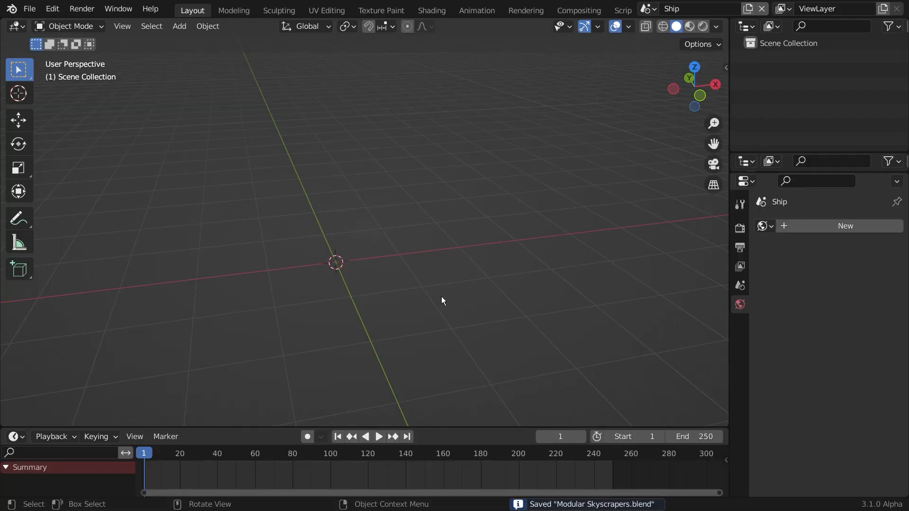
Step: Add a plane in the Ship scene and scale its front edge to about 0.05 to form a pointed nose
key(shift+a)
mouse_move(385, 198)
click(480, 191)
key(KP_7)
scroll(351, 272, up, 3)
shift+middle_drag(345, 264, 371, 246)
scroll(376, 184, up, 5)
key(Tab)
key(2)
click(416, 129)
key(s)
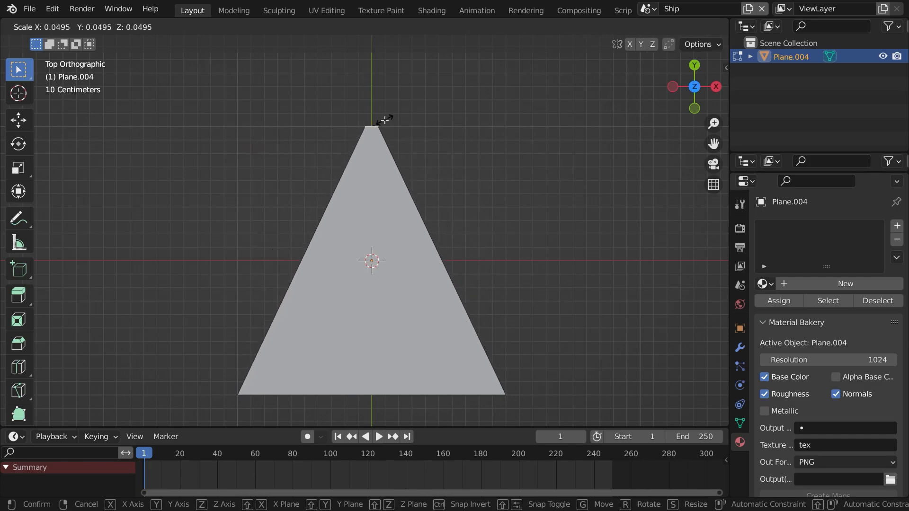
click(384, 120)
Step: Widen a crosswise loop cut at the hull's middle to about 1.31 times and add two lengthwise loop cuts
shift+middle_drag(357, 338, 413, 326)
key(s)
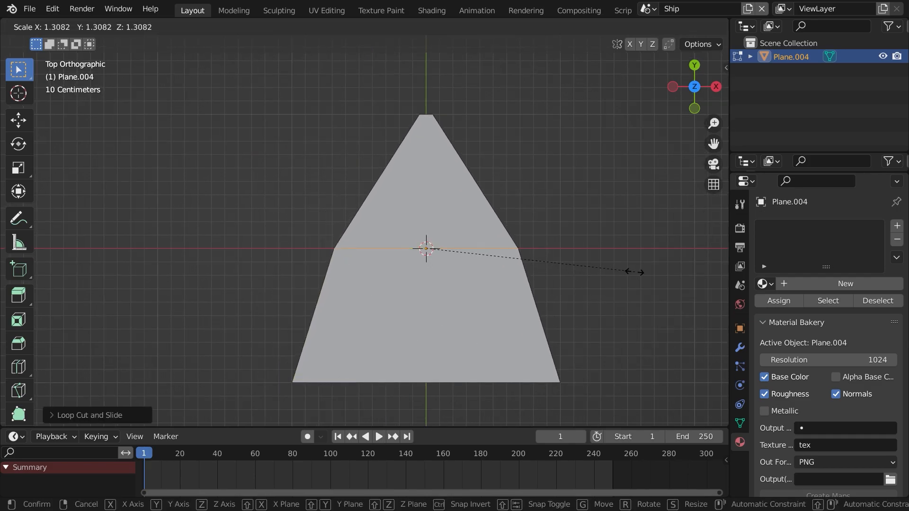
click(637, 270)
shift+middle_drag(458, 375, 462, 324)
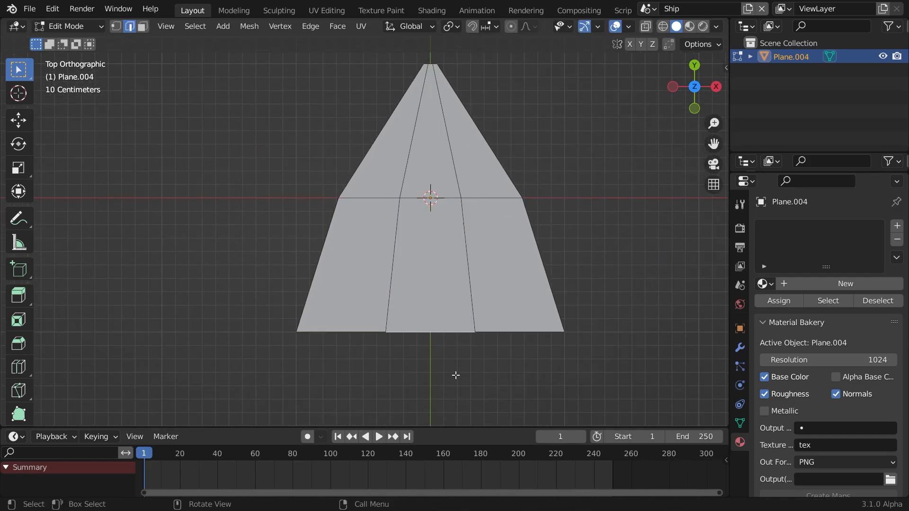
Step: Move the rear middle edge forward along Y and bevel the two outer rear corner vertices
key(g)
key(y)
click(454, 339)
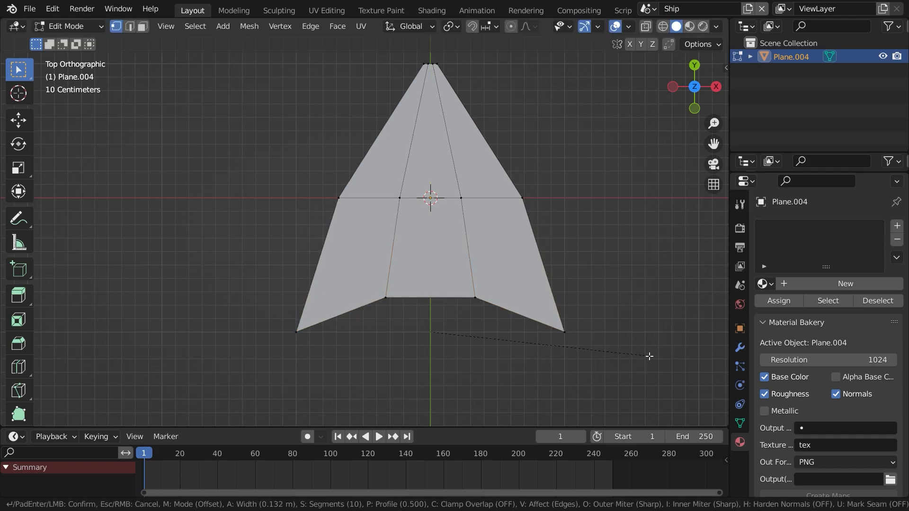
click(681, 353)
Step: Extrude the entire flat hull outline and raise the extruded face along Z to give the ship thickness
middle_drag(486, 274, 568, 213)
scroll(440, 301, up, 5)
shift+middle_drag(509, 248, 489, 340)
key(Tab)
middle_drag(457, 369, 476, 357)
key(Tab)
key(a)
key(KP_1)
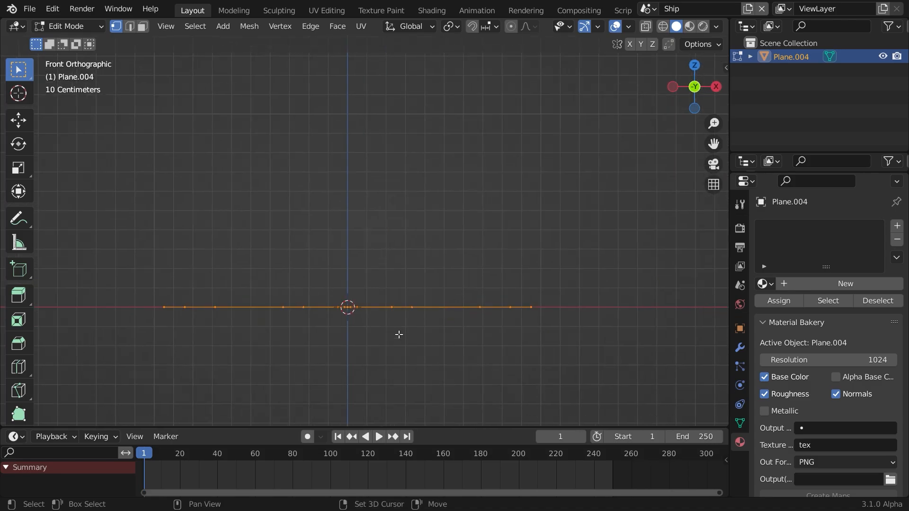
key(e)
click(426, 310)
middle_drag(426, 310, 491, 347)
key(g)
key(z)
click(513, 331)
Step: Rotate the hull's top face about 12 degrees in side view so it slopes down toward the nose
scroll(521, 330, down, 3)
key(KP_3)
scroll(561, 302, up, 3)
key(r)
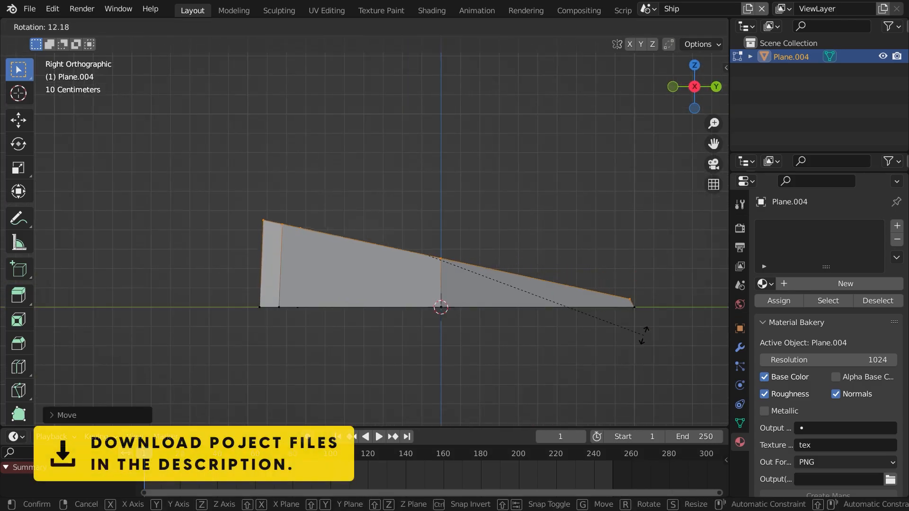
click(645, 331)
middle_drag(645, 331, 490, 330)
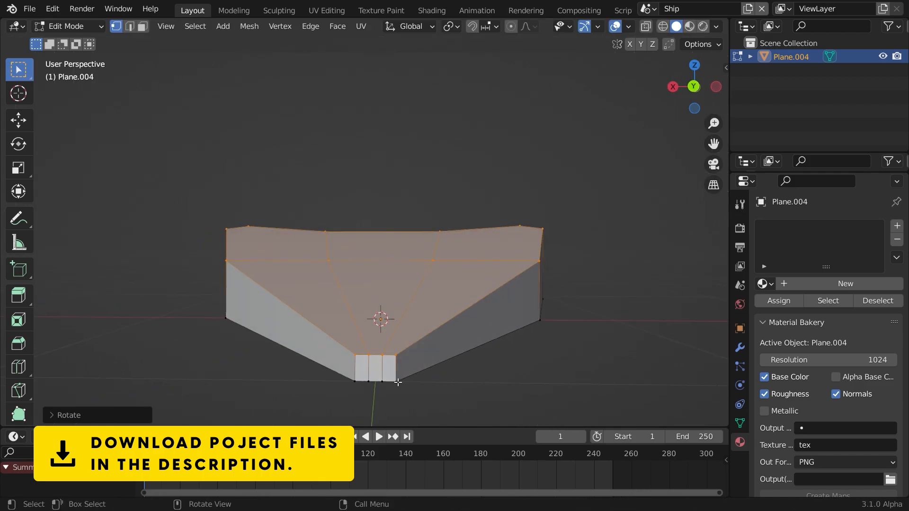
Step: Move the nose's outer corner edges back along Y and scale them apart to shape a tapered tip
right_click(458, 341)
middle_drag(458, 341, 406, 332)
scroll(406, 332, up, 2)
key(KP_7)
shift+middle_drag(321, 341, 278, 312)
scroll(277, 312, up, 3)
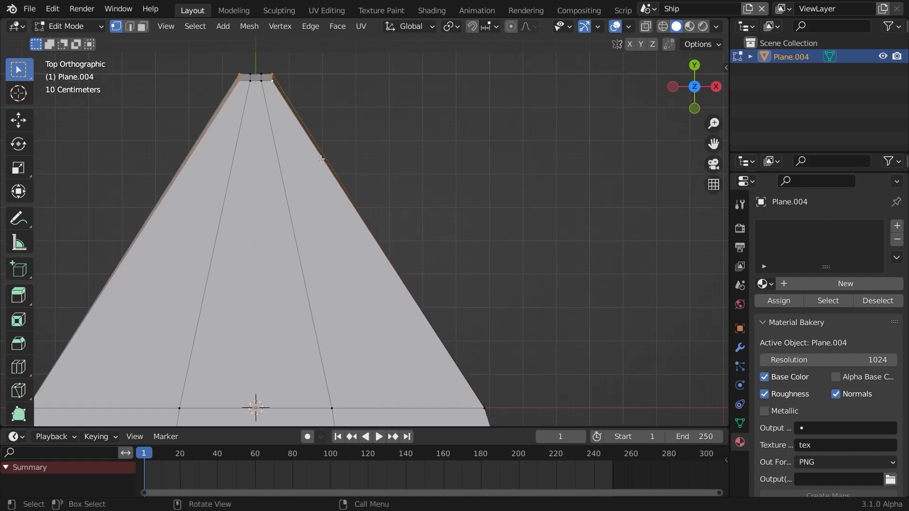
key(g)
key(y)
click(336, 161)
key(s)
click(482, 154)
key(g)
click(487, 177)
key(s)
click(600, 178)
middle_drag(600, 179, 428, 164)
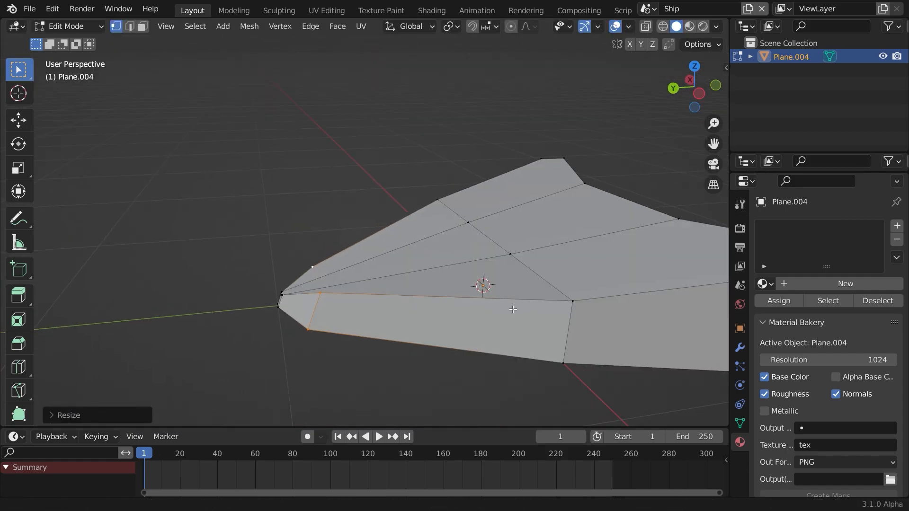
Step: Select side vertices of the hull and rescale them to refine its side profile
click(574, 302)
middle_drag(574, 302, 651, 313)
shift+click(314, 182)
key(s)
click(562, 259)
middle_drag(376, 293, 369, 256)
click(274, 256)
shift+click(268, 282)
middle_drag(286, 289, 301, 301)
key(s)
click(544, 277)
Step: Scale the pair of vertices midway up the hull's rear side corners, both uniformly and along Z
click(336, 312)
key(s)
click(407, 287)
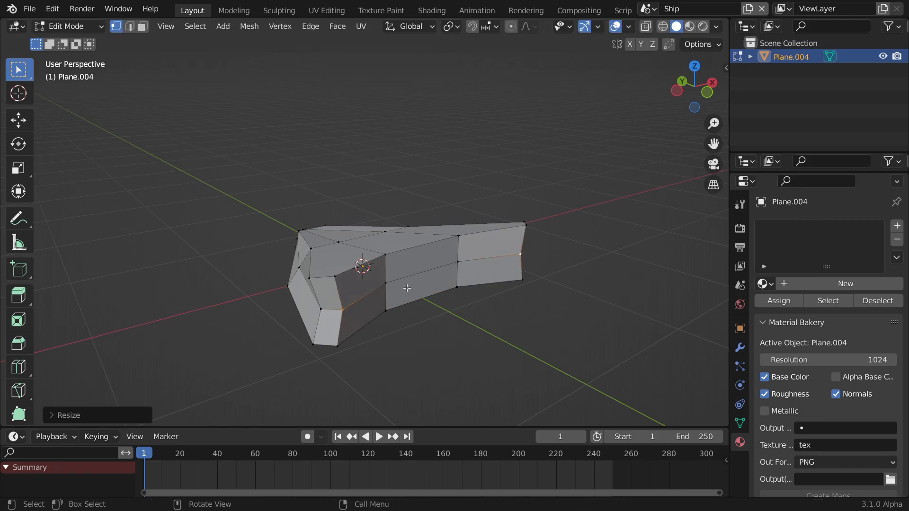
key(s)
key(z)
click(514, 329)
Step: Add a centred lengthwise loop cut along the ship's top and move it along Z
middle_drag(512, 331, 383, 327)
key(ctrl+r)
middle_drag(352, 272, 258, 273)
click(353, 258)
right_click(353, 258)
scroll(370, 277, up, 3)
key(g)
key(z)
click(261, 271)
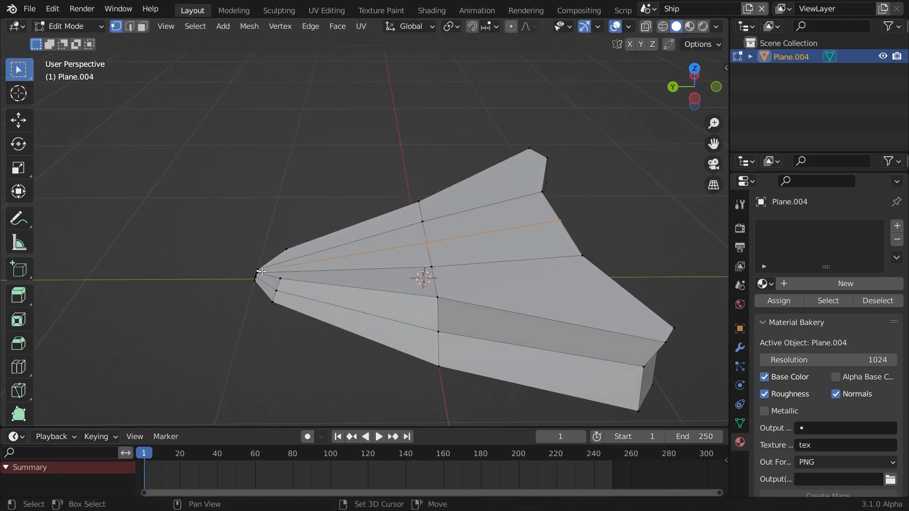
Step: Adjust the height of the hull's centre line and its rear centre vertices along the Z axis
key(g)
key(z)
click(509, 295)
key(g)
key(z)
click(512, 284)
click(562, 204)
key(g)
key(z)
click(568, 272)
Step: Scale the selected centre geometry at the hull's rear along the Z axis
middle_drag(567, 272, 322, 290)
key(Tab)
key(Tab)
scroll(291, 305, up, 3)
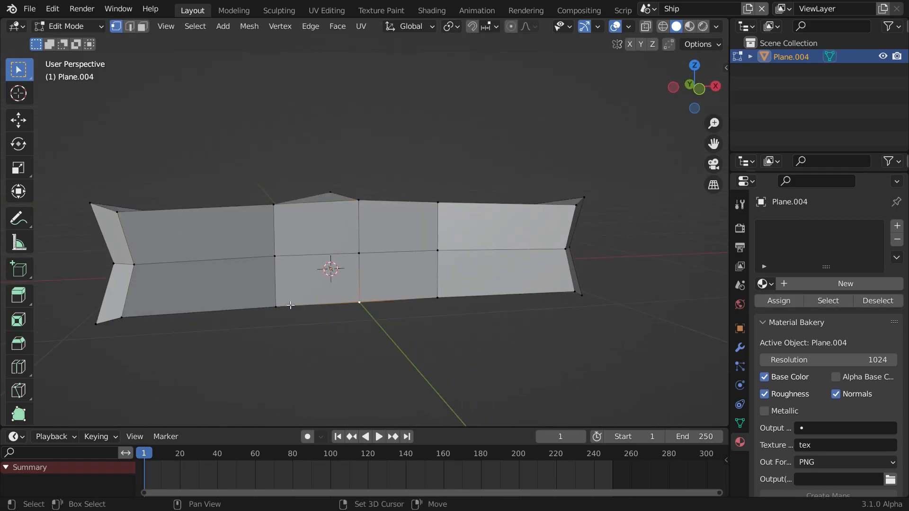
key(s)
key(z)
click(379, 340)
Step: Return to Object Mode and apply smooth shading to the ship hull
scroll(379, 340, down, 5)
mouse_move(373, 342)
middle_down()
mouse_move(292, 381)
mouse_move(526, 335)
mouse_move(419, 231)
mouse_move(396, 274)
mouse_move(430, 308)
middle_up()
key(Tab)
right_click(416, 228)
click(404, 201)
Step: Add an Edge Split modifier to the ship hull and save the file
scroll(430, 307, up, 2)
click(739, 347)
click(776, 226)
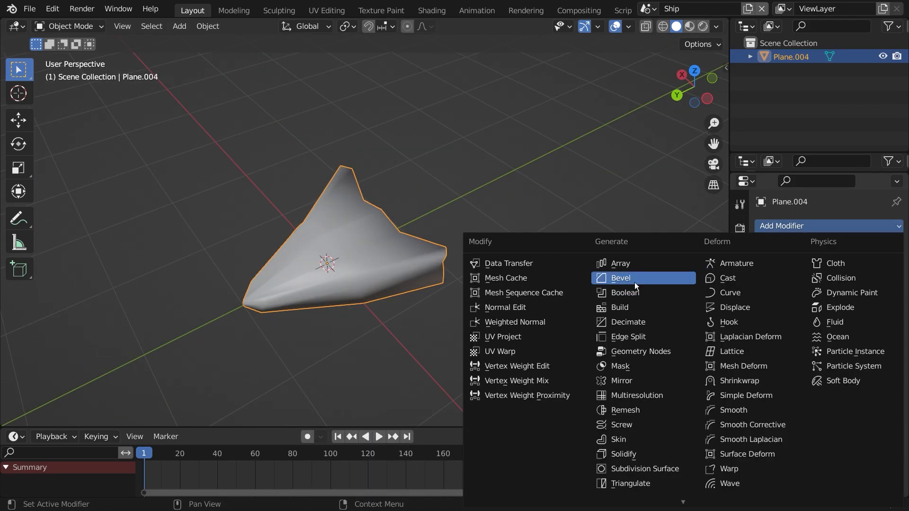
click(638, 336)
middle_drag(638, 336, 410, 296)
key(ctrl+s)
Step: Add a cylinder mesh and rotate it 90 degrees around the X axis
scroll(299, 297, up, 8)
scroll(409, 296, down, 4)
key(shift+a)
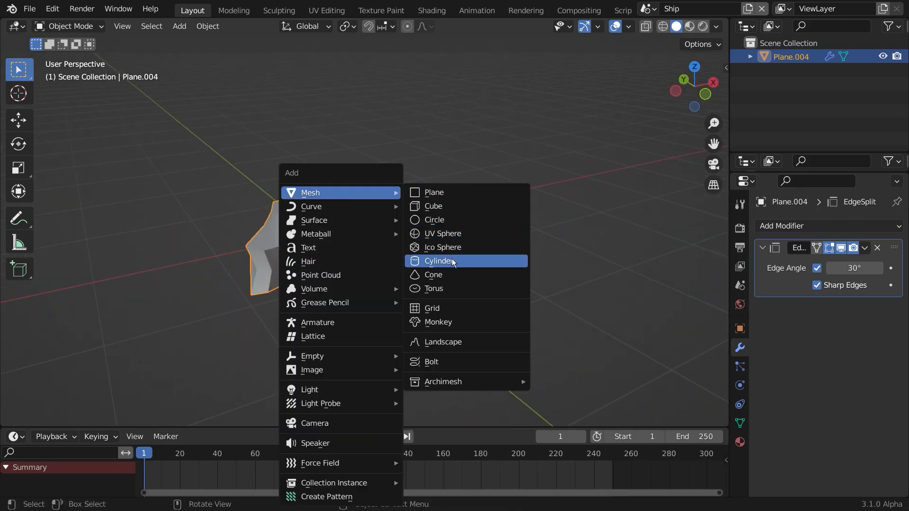
click(466, 261)
scroll(384, 273, down, 4)
text(rx90)
key(Return)
Step: Scale the cylinder down to engine size and move it along Y towards the ship's rear
key(KP_1)
key(s)
click(404, 288)
key(g)
click(371, 262)
middle_drag(371, 261, 442, 345)
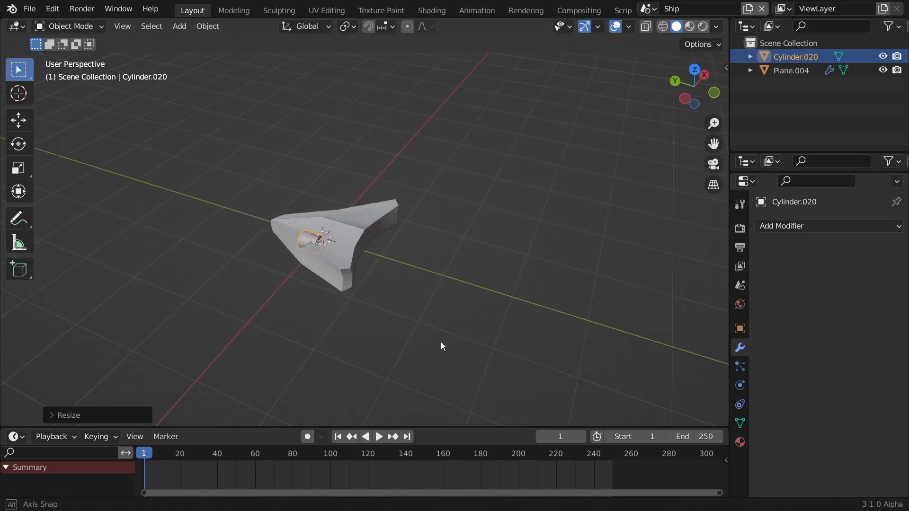
key(g)
key(y)
click(402, 294)
Step: Reshape the cylinder in Edit Mode by moving and scaling its end, stretching it along Y into a long tapered exhaust
key(Tab)
key(g)
mouse_move(390, 297)
middle_down()
mouse_move(410, 310)
mouse_move(420, 334)
mouse_move(419, 300)
mouse_move(392, 305)
middle_up()
click(493, 314)
key(s)
click(466, 287)
key(Tab)
key(Tab)
scroll(429, 331, up, 3)
key(g)
key(y)
click(476, 339)
Step: Apply smooth shading to the exhaust cylinder in Object Mode
key(Tab)
right_click(351, 263)
click(351, 201)
Step: Rescale the exhaust cylinder so it fits the middle of the ship's rear
mouse_move(359, 255)
middle_down()
mouse_move(293, 293)
mouse_move(350, 319)
mouse_move(317, 317)
middle_up()
click(293, 293)
click(327, 314)
key(s)
click(376, 305)
click(377, 305)
scroll(379, 305, down, 4)
middle_drag(379, 305, 381, 255)
click(390, 249)
key(s)
click(461, 277)
Step: Move the selected rear centre geometry of the ship hull along Z around the exhaust
middle_drag(462, 291, 359, 280)
scroll(332, 265, up, 3)
click(308, 250)
key(Tab)
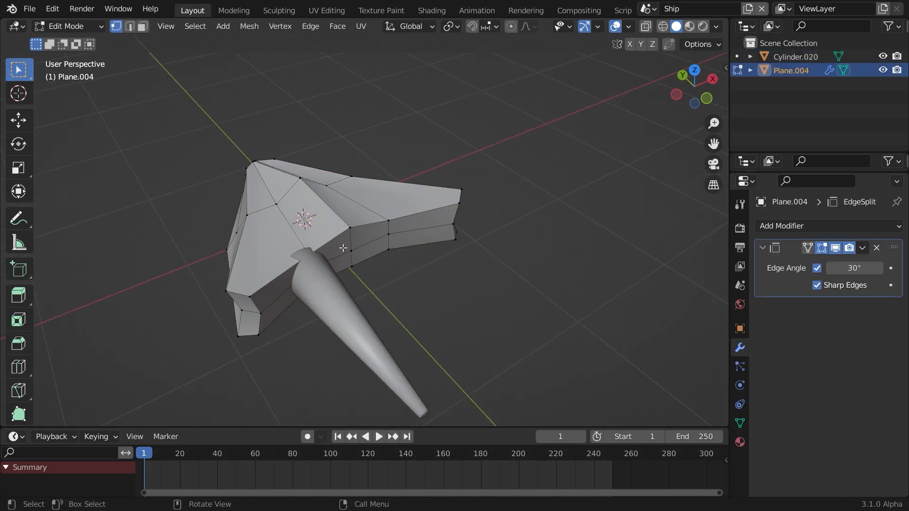
key(g)
key(z)
click(432, 258)
Step: Move the exhaust cylinder along the Y axis against the ship's rear
key(Tab)
middle_drag(365, 299, 414, 286)
click(428, 251)
scroll(416, 286, up, 4)
key(g)
key(y)
click(415, 286)
Step: Switch the 3D viewport to Rendered shading
click(461, 257)
scroll(460, 257, down, 3)
mouse_move(461, 256)
middle_down()
mouse_move(388, 284)
mouse_move(399, 256)
mouse_move(428, 305)
mouse_move(413, 312)
middle_up()
click(398, 247)
scroll(428, 304, up, 3)
click(703, 27)
middle_drag(324, 266, 378, 269)
scroll(379, 269, down, 3)
scroll(378, 268, up, 3)
Step: Add an area light, then move and rotate it so it shines on the ship
key(shift+a)
mouse_move(336, 391)
click(449, 432)
middle_drag(422, 369, 392, 303)
key(g)
click(354, 235)
key(r)
click(477, 270)
key(g)
click(438, 265)
Step: Create a new material named Ship on the ship hull
scroll(374, 301, up, 4)
middle_drag(350, 279, 442, 296)
click(362, 284)
click(740, 442)
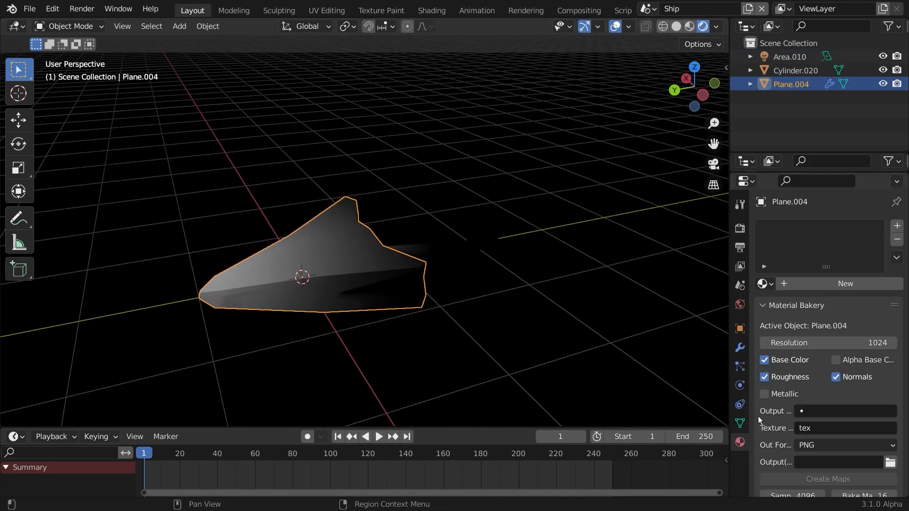
click(804, 287)
click(798, 285)
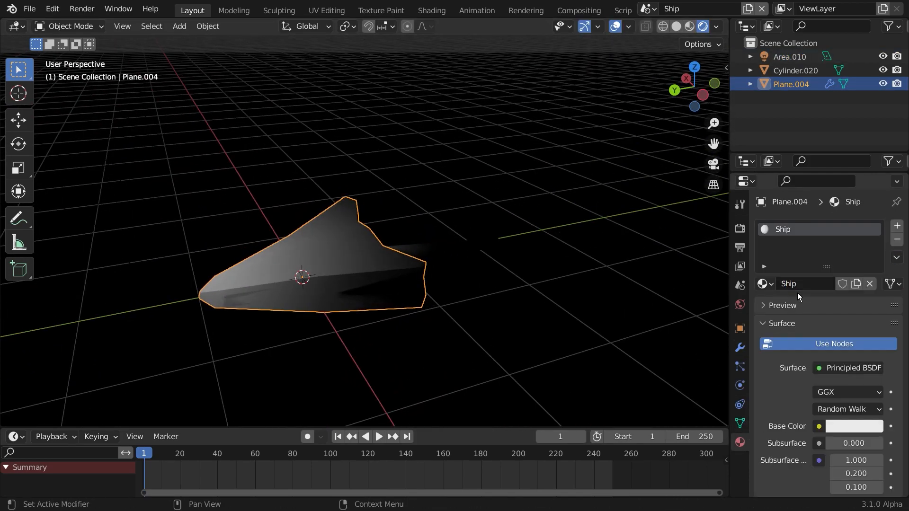
Step: Adjust the roughness of the Ship material's Principled BSDF
scroll(800, 379, down, 9)
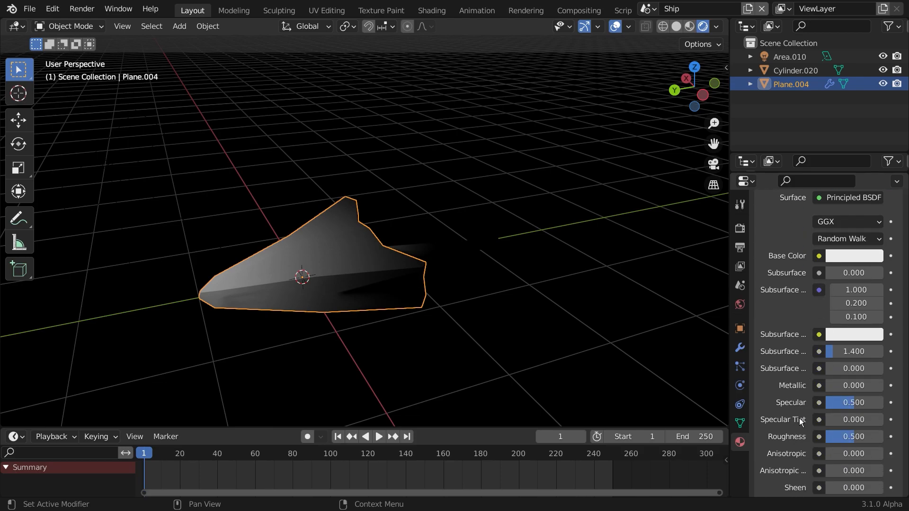
drag(824, 436, 855, 436)
scroll(441, 303, down, 5)
middle_drag(440, 303, 417, 280)
scroll(408, 312, up, 5)
middle_drag(351, 305, 365, 331)
Step: Select the hull's upper centre faces, add a second material slot using Glass, and assign it to them
key(Tab)
middle_drag(277, 303, 335, 304)
shift+click(397, 291)
shift+click(389, 259)
shift+click(412, 253)
scroll(785, 268, up, 1)
scroll(785, 268, up, 6)
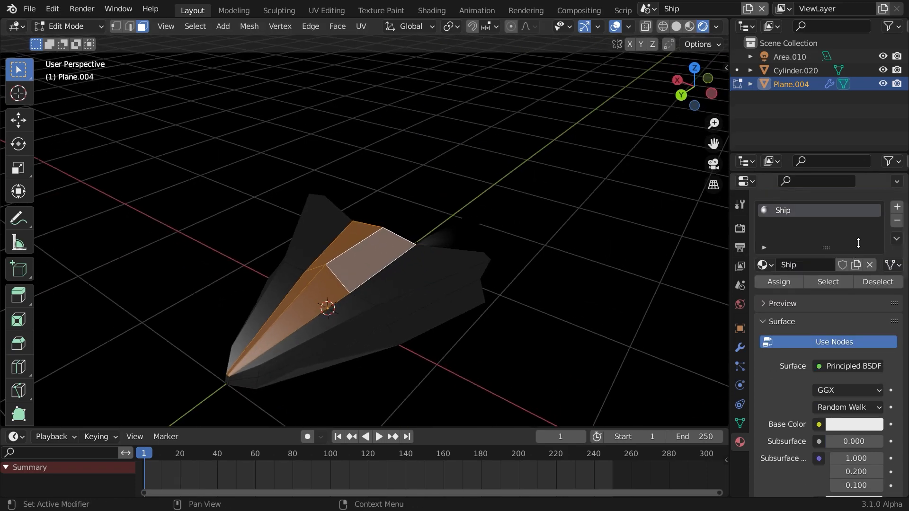
click(897, 206)
click(763, 292)
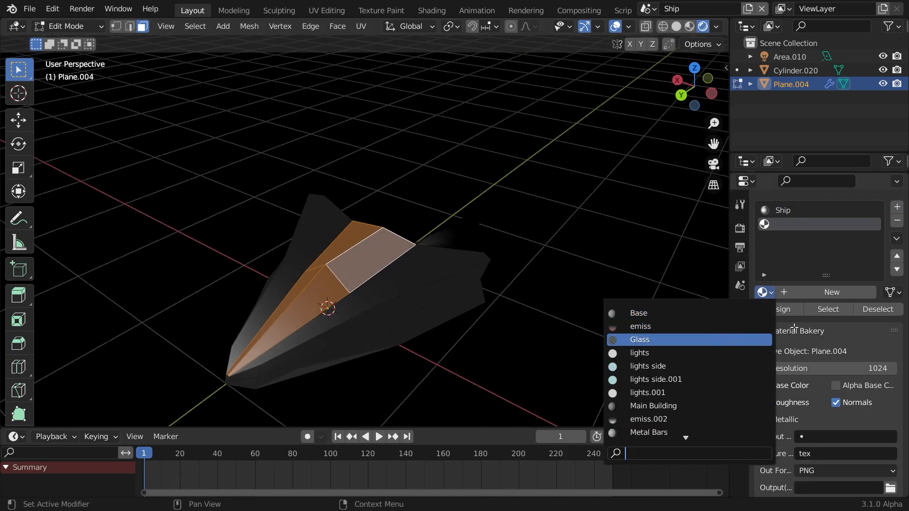
click(662, 339)
key(Tab)
middle_drag(490, 327, 298, 302)
Step: Cut an edge loop near the rear of the glass canopy and assign the Ship material to the strip behind it
key(Tab)
key(Tab)
key(Tab)
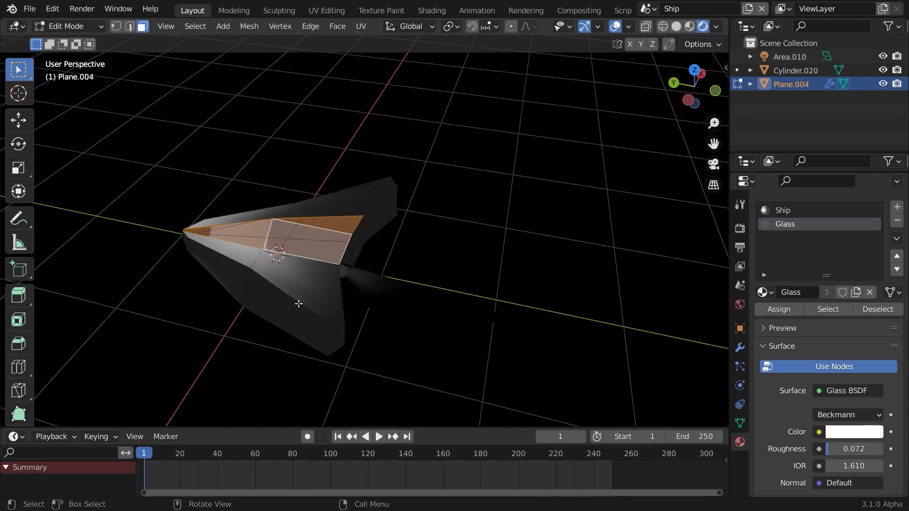
scroll(303, 298, up, 1)
key(ctrl+r)
click(321, 270)
click(346, 280)
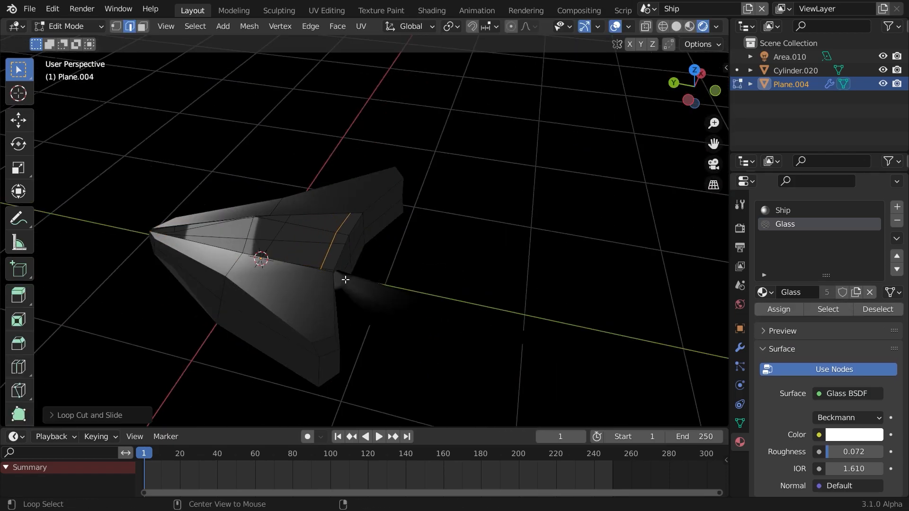
click(783, 211)
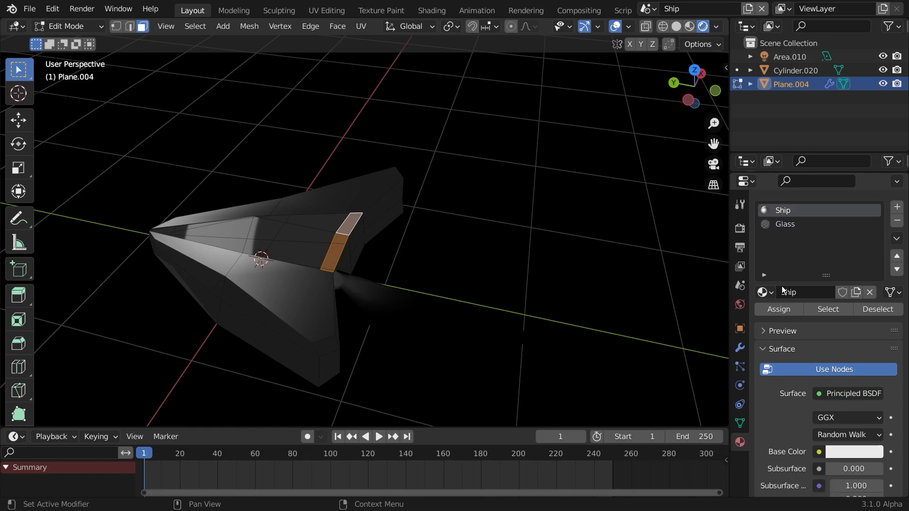
key(Tab)
Step: Create a material named Exhaust on the exhaust cylinder and open it in the Shading workspace
middle_drag(607, 304, 315, 258)
middle_drag(412, 221, 430, 303)
click(410, 269)
middle_drag(475, 338, 454, 317)
scroll(431, 332, up, 3)
click(846, 265)
double_click(813, 264)
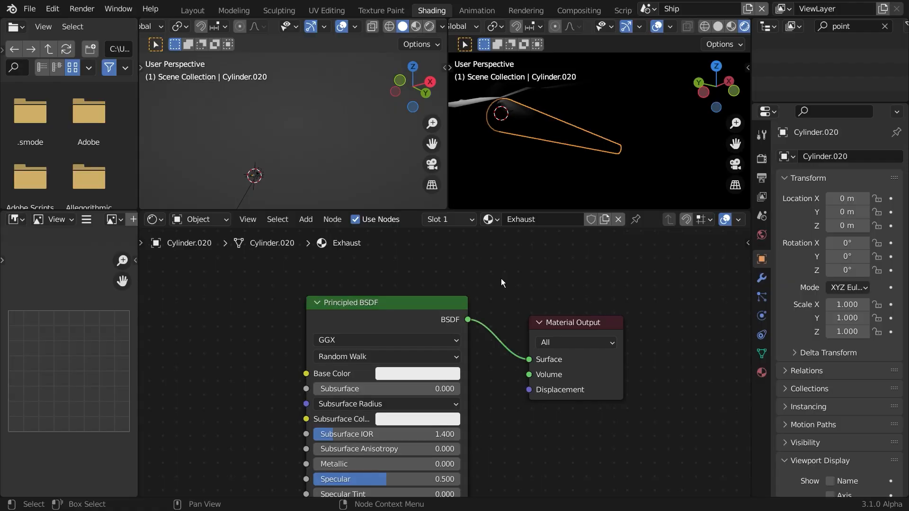
Step: Replace the Principled BSDF with an Emission node and connect it to the Material Output's Surface
key(x)
middle_drag(405, 319, 459, 305)
key(shift+a)
click(438, 301)
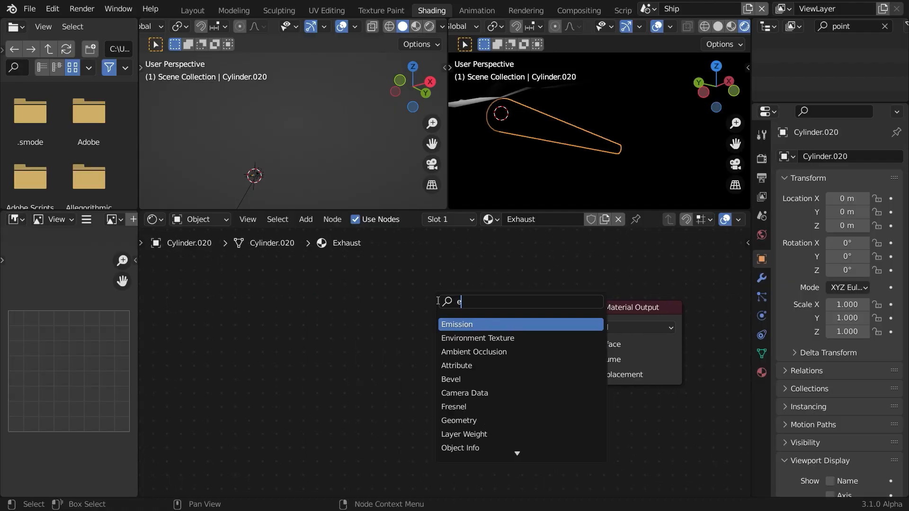
key(Return)
click(533, 360)
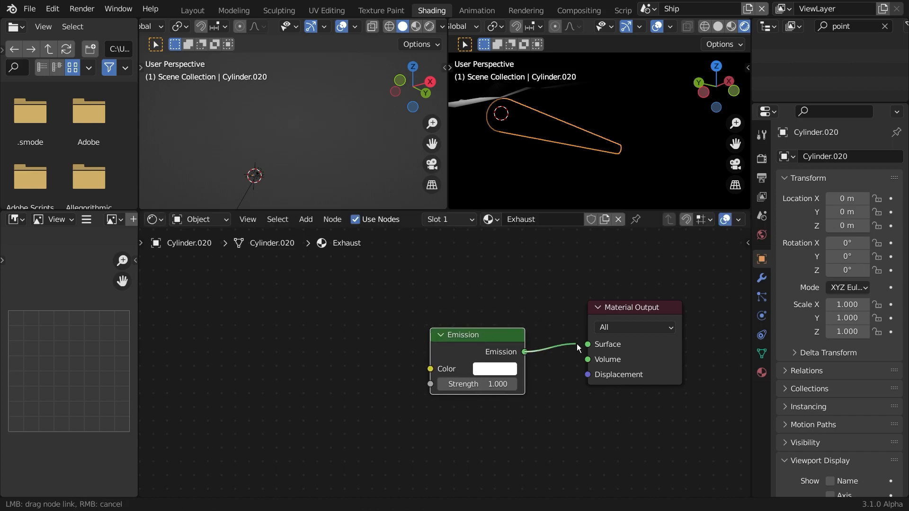
drag(576, 344, 586, 345)
Step: Add a Gradient Texture node to the Exhaust material and preview its output on the exhaust cylinder
middle_drag(381, 344, 541, 347)
key(shift+a)
click(412, 291)
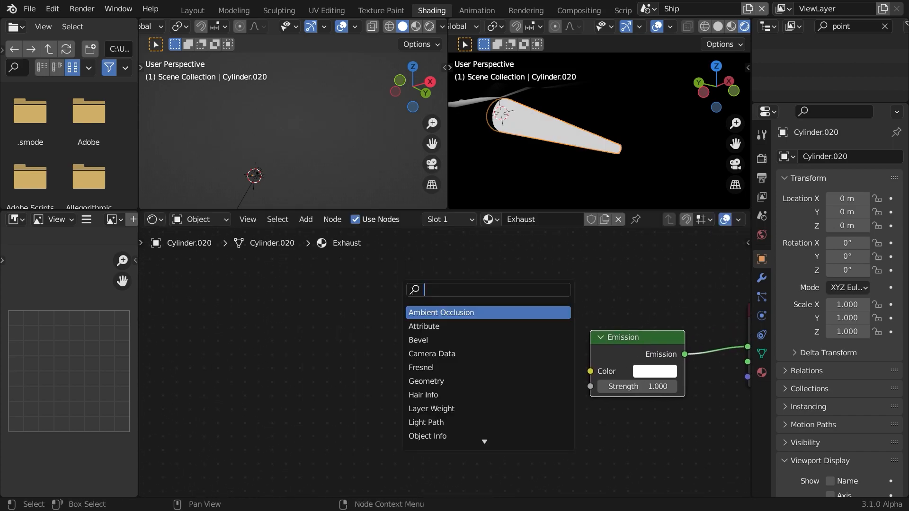
text(gra)
key(Return)
click(421, 315)
ctrl+shift+click(421, 315)
middle_drag(543, 158, 512, 152)
scroll(512, 152, up, 3)
middle_drag(567, 159, 621, 160)
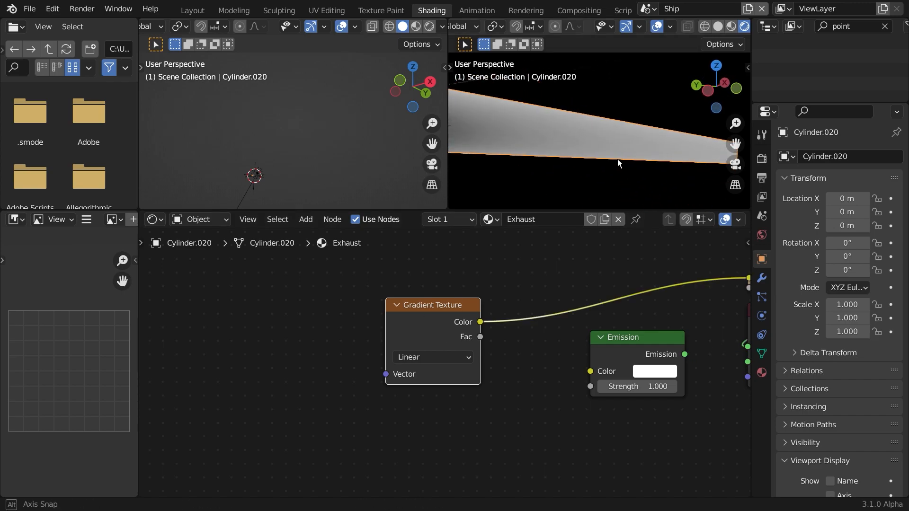
scroll(621, 160, down, 3)
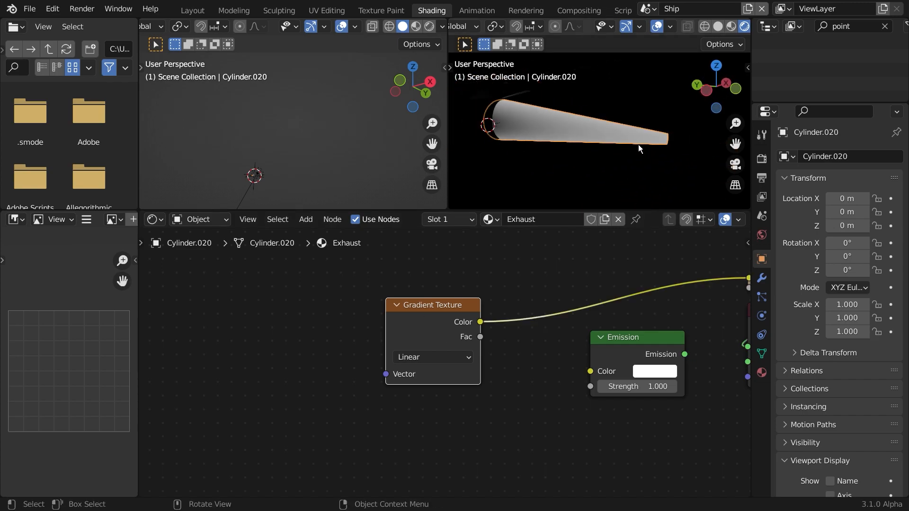
key(Tab)
key(r)
key(z)
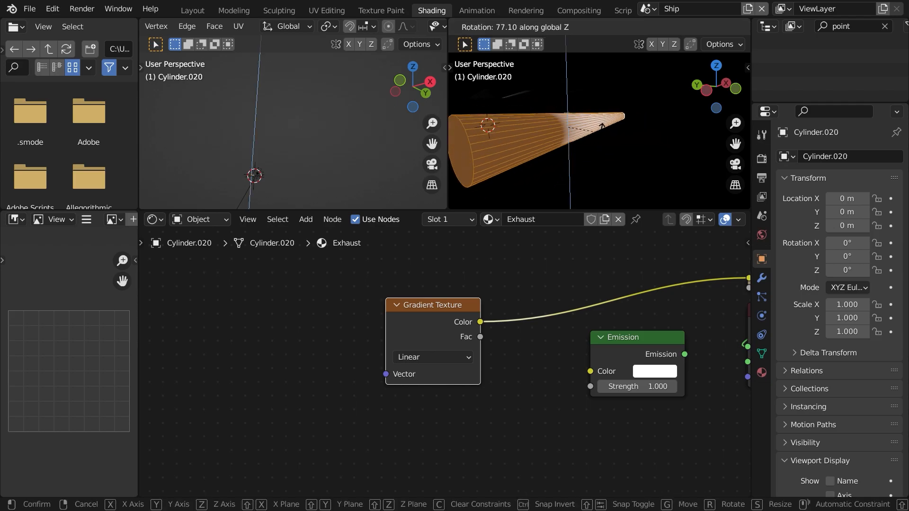
right_click(587, 122)
key(Tab)
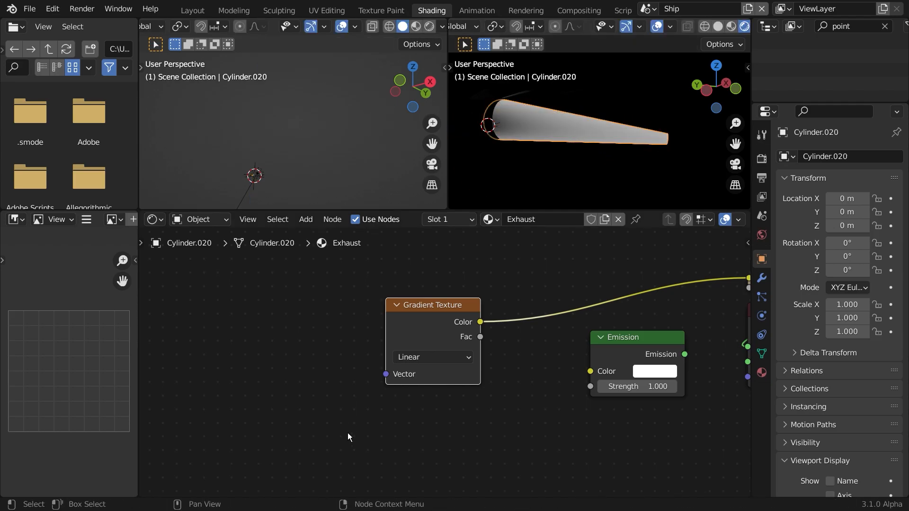
Step: Add Texture Coordinate and Mapping nodes to the Gradient Texture and set the mapping's Z rotation to 90°
middle_drag(416, 328, 475, 345)
middle_drag(393, 350, 480, 342)
key(ctrl+t)
middle_drag(263, 312, 265, 270)
middle_drag(394, 371, 391, 365)
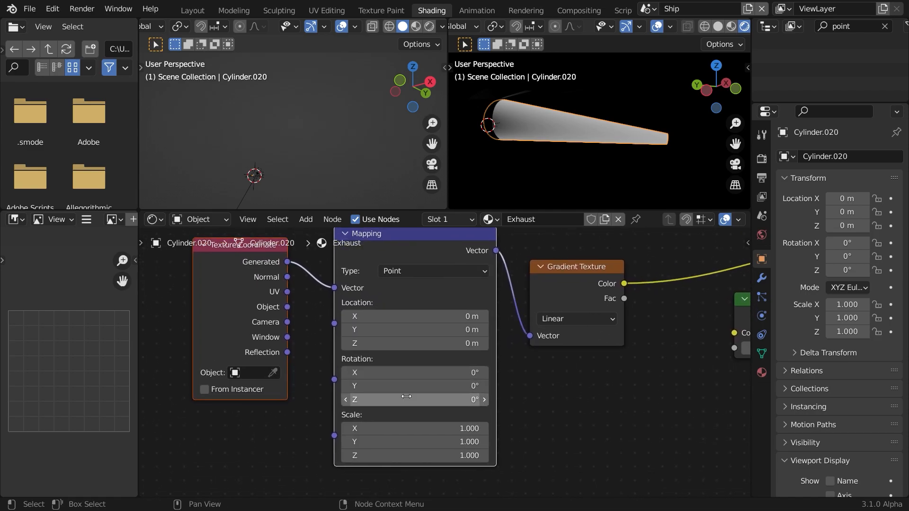
key(Return)
middle_drag(539, 182, 587, 171)
key(Tab)
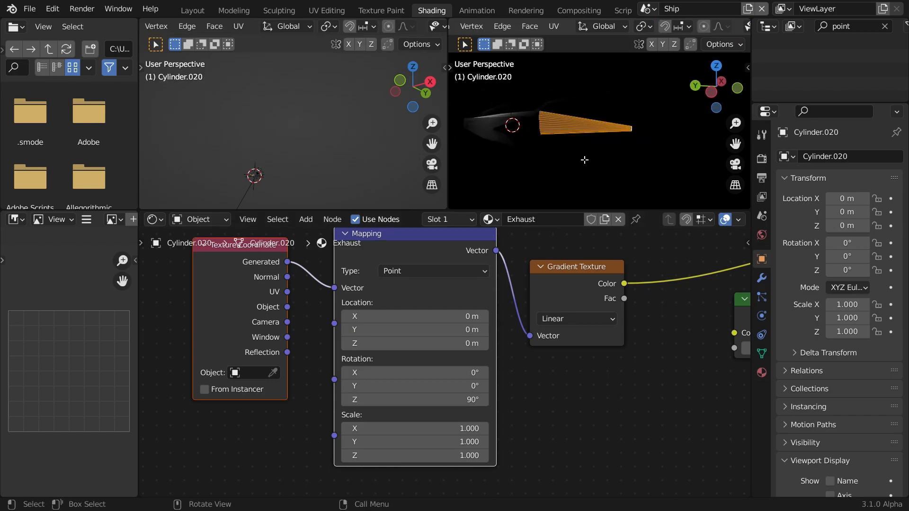
key(g)
right_click(607, 156)
shift+middle_drag(639, 153, 538, 163)
key(g)
right_click(615, 171)
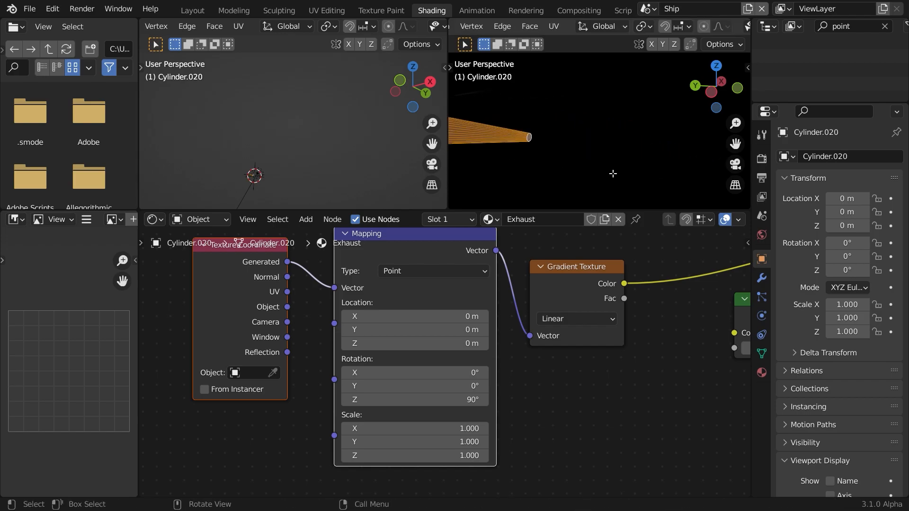
key(Tab)
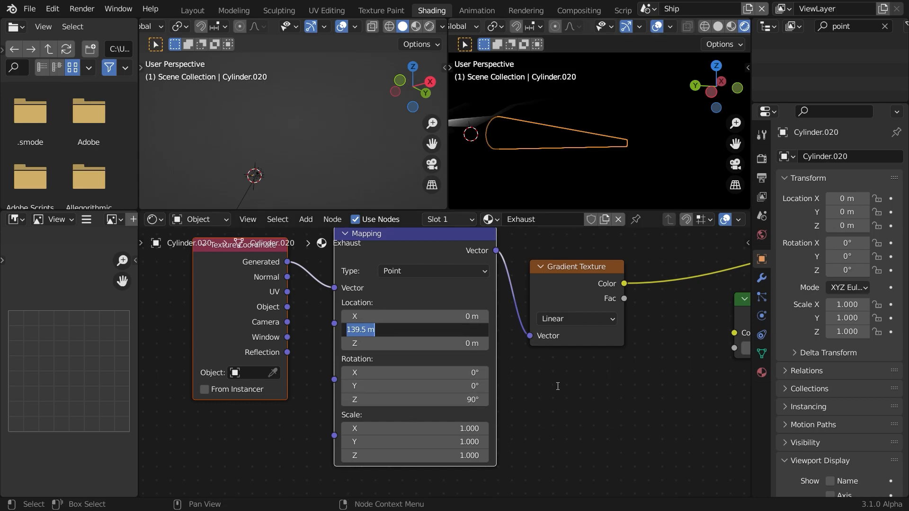
Step: Set the Mapping node's X location to 1 m to shift the gradient along the exhaust cylinder
mouse_move(449, 321)
mouse_down()
mouse_move(542, 321)
mouse_move(449, 320)
mouse_move(502, 316)
mouse_move(488, 316)
mouse_up()
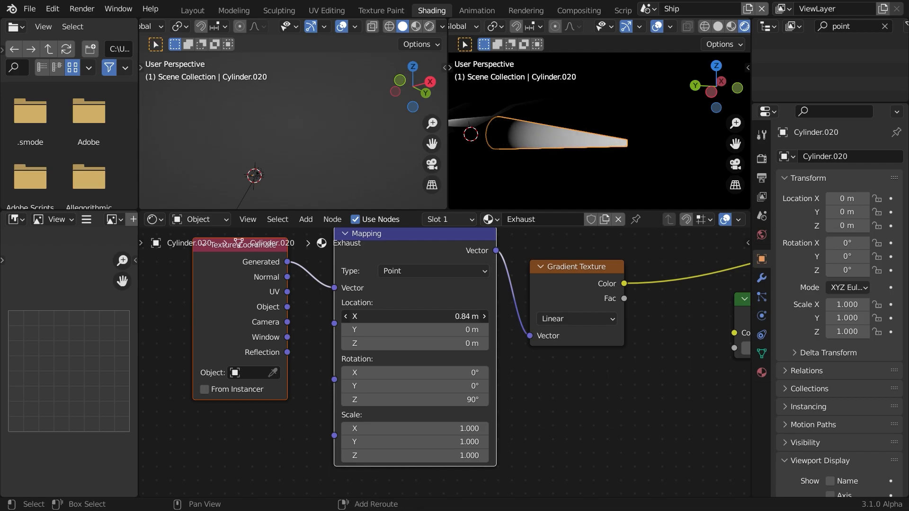
middle_drag(517, 148, 455, 182)
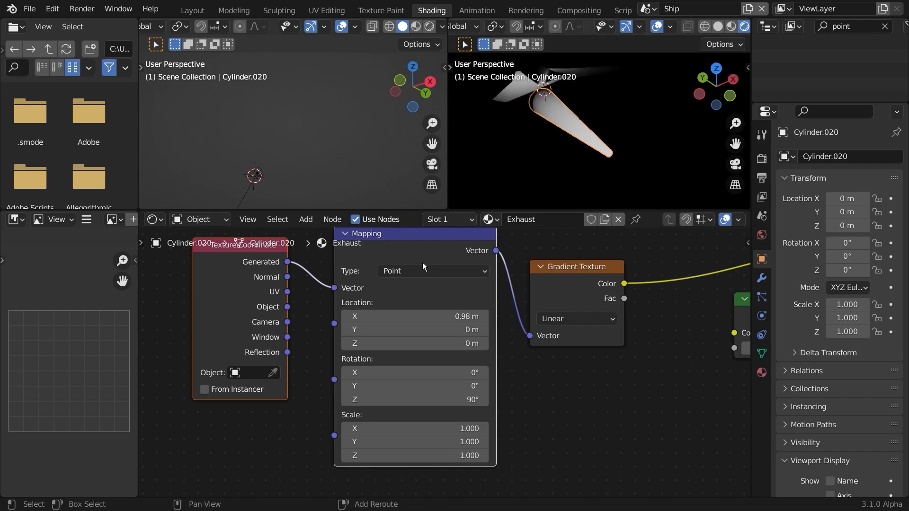
middle_drag(538, 187, 574, 174)
Step: Add a ColorRamp node between the Gradient Texture and the Viewer
middle_drag(703, 357, 487, 385)
scroll(432, 384, down, 1)
key(shift+a)
click(429, 318)
text(ramp)
key(Return)
click(425, 361)
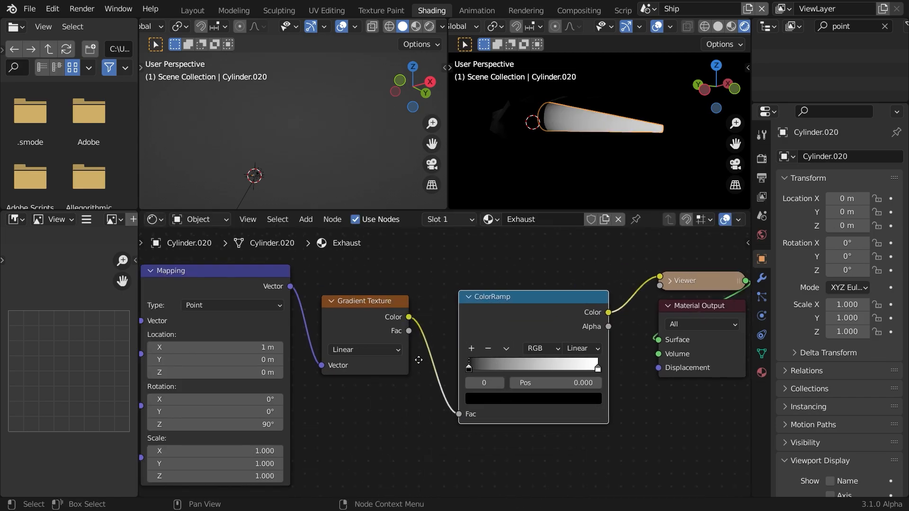
Step: Reverse the ColorRamp so its white stop sits at position 0 and its black stop at 1.000
middle_drag(493, 365, 403, 351)
scroll(403, 351, up, 1)
drag(386, 354, 355, 357)
drag(508, 354, 563, 354)
middle_drag(576, 140, 614, 132)
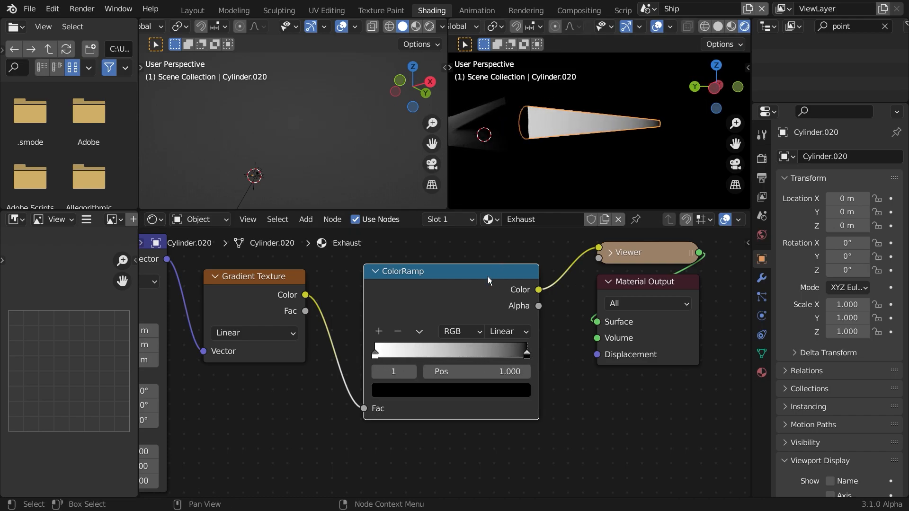
Step: Connect the Emission node to the Material Output again and spread the nodes apart to make room between them
drag(492, 273, 403, 259)
middle_drag(454, 322, 388, 323)
drag(423, 314, 469, 306)
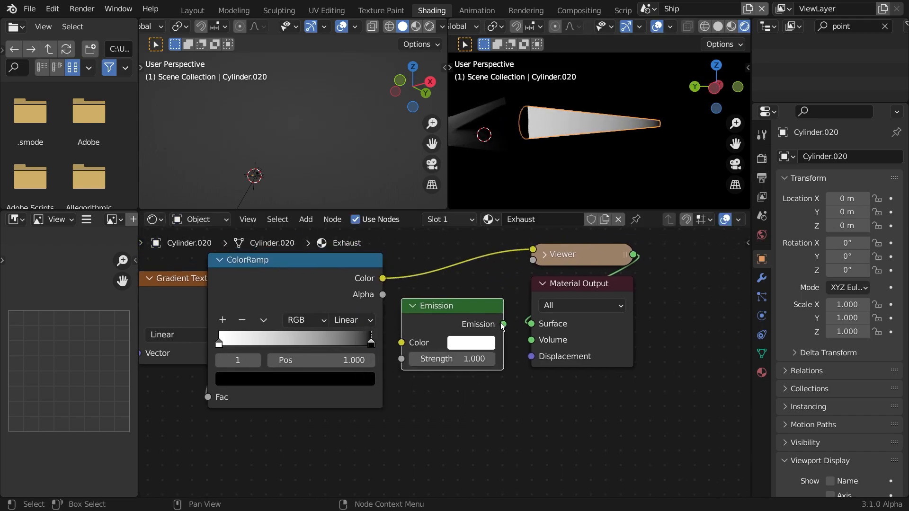
ctrl+shift+click(452, 315)
middle_drag(486, 342, 554, 349)
drag(450, 285, 449, 374)
drag(480, 300, 487, 310)
drag(509, 333, 500, 467)
drag(647, 294, 754, 287)
Step: Insert a Mix Shader node between the Emission node and the Material Output
key(shift+a)
text(mix)
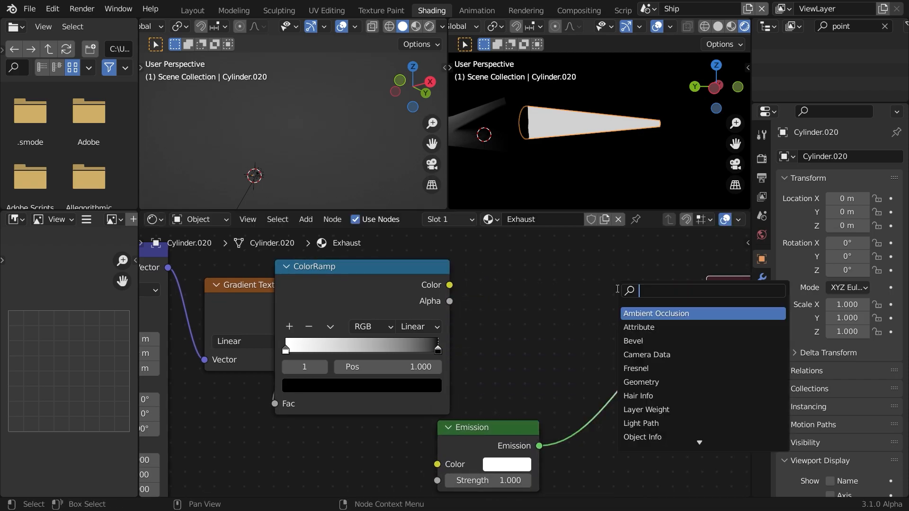
key(Return)
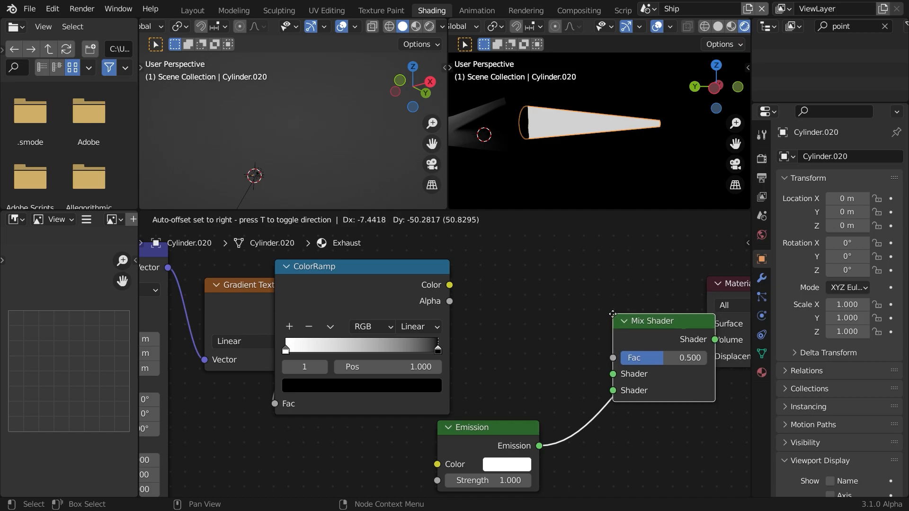
click(612, 314)
middle_drag(578, 325, 524, 318)
Step: Enable the Transparent film option in the Eevee render settings
click(760, 160)
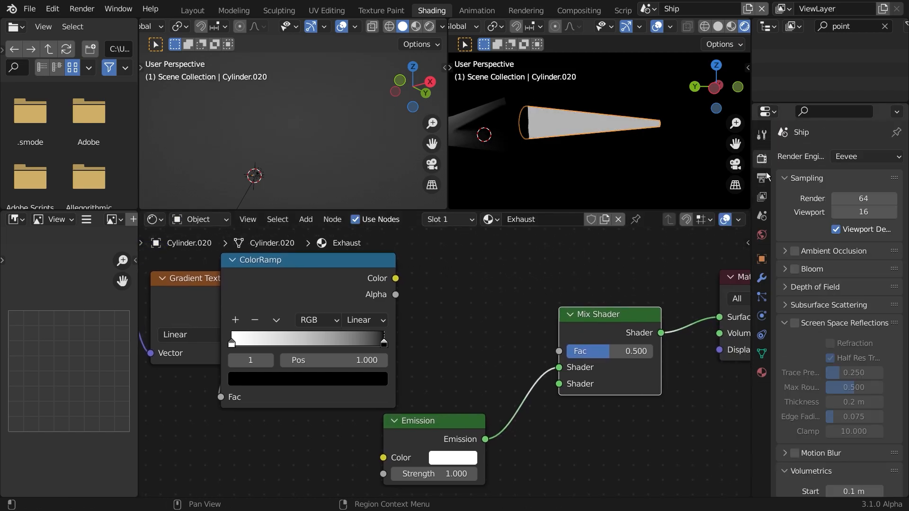
scroll(807, 402, down, 15)
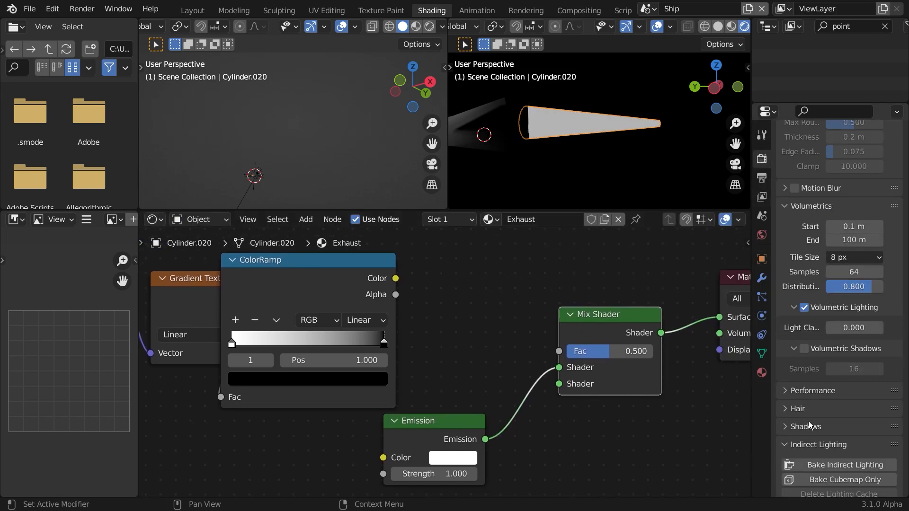
scroll(819, 388, down, 3)
click(814, 331)
scroll(815, 412, down, 10)
click(814, 399)
scroll(819, 389, down, 4)
click(847, 361)
middle_drag(502, 158, 587, 163)
Step: Move the ColorRamp up and add a Transparent BSDF node beside the Mix Shader
middle_drag(576, 306, 487, 282)
scroll(442, 304, down, 3)
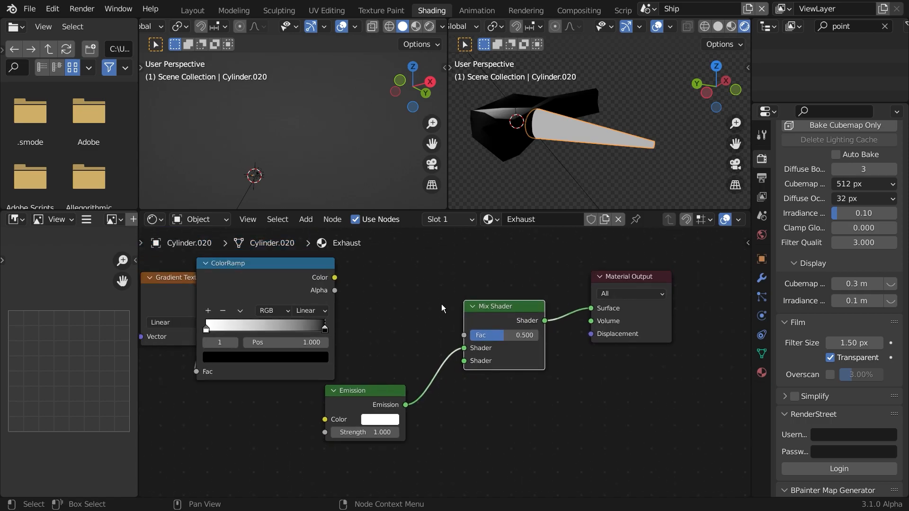
middle_drag(442, 303, 440, 325)
drag(305, 292, 343, 242)
scroll(441, 313, down, 1)
middle_drag(442, 313, 439, 316)
key(shift+a)
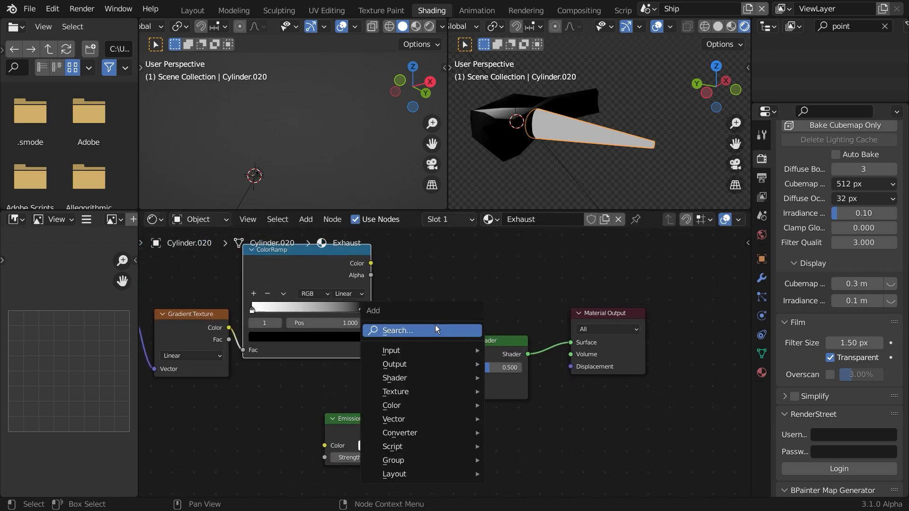
click(440, 327)
text(tra)
key(Return)
click(413, 378)
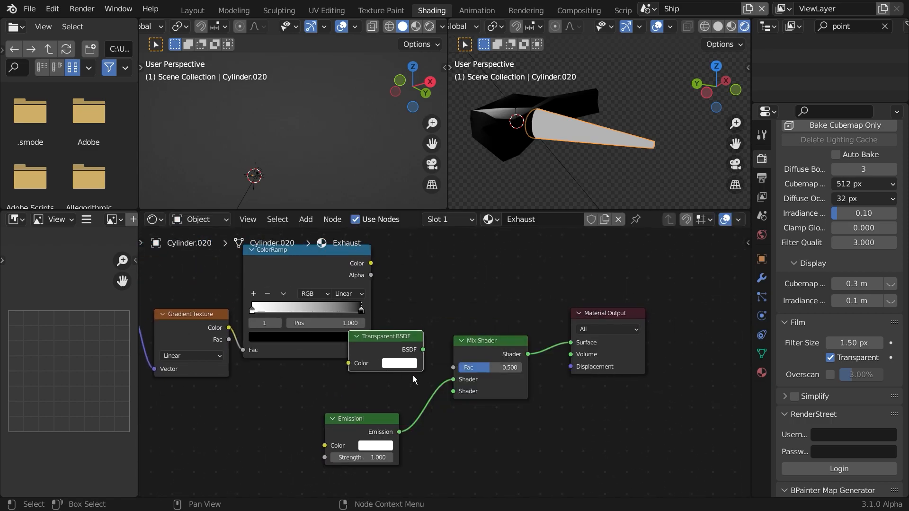
Step: Connect Transparent BSDF and Emission to the Mix Shader's first and second shader inputs, and the ColorRamp color to its Fac
drag(450, 371, 453, 379)
middle_drag(522, 394, 580, 397)
drag(439, 362, 413, 400)
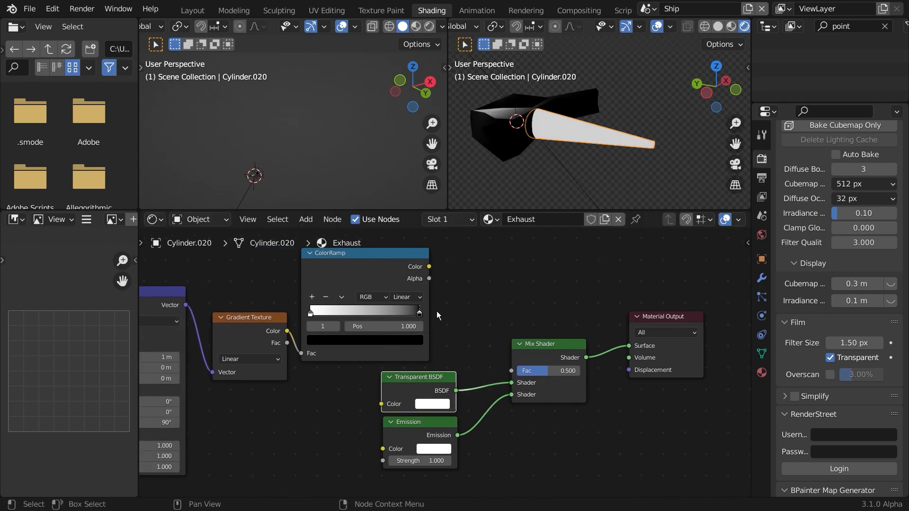
drag(507, 372, 510, 368)
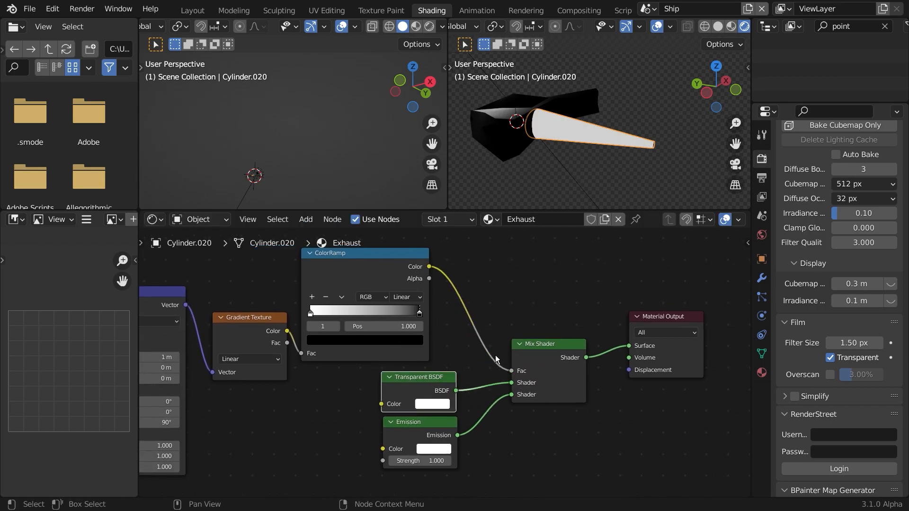
Step: Move the ColorRamp's black stop to position 0.838
middle_drag(480, 306, 546, 269)
scroll(545, 269, up, 3)
middle_drag(567, 170, 587, 161)
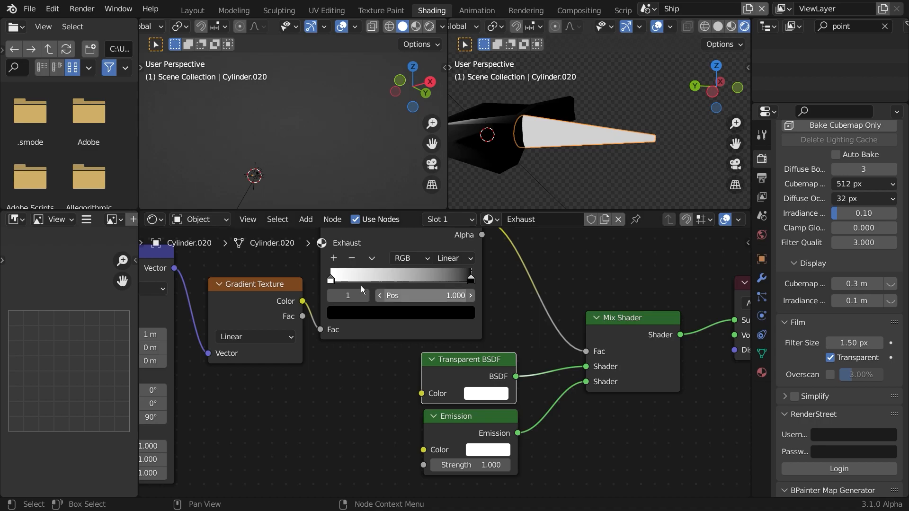
drag(470, 283, 401, 282)
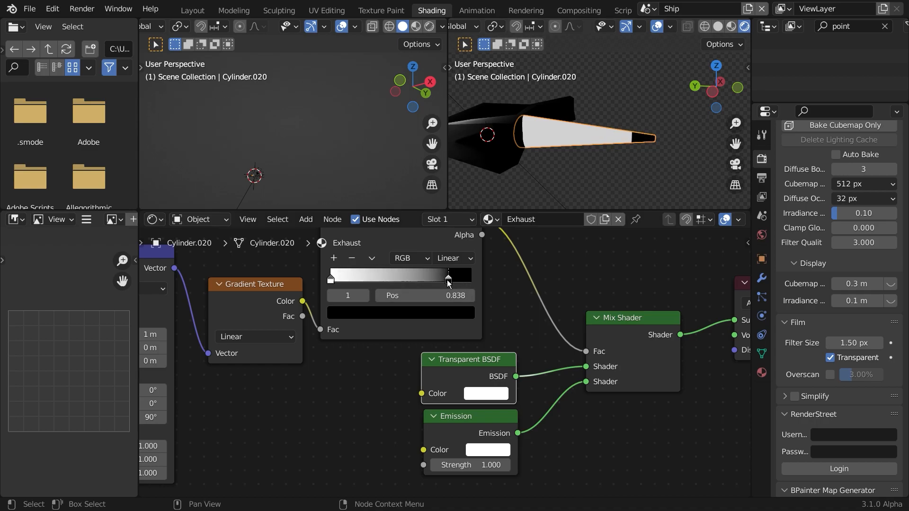
Step: Set the Exhaust material's blend mode to Alpha Blend
click(761, 372)
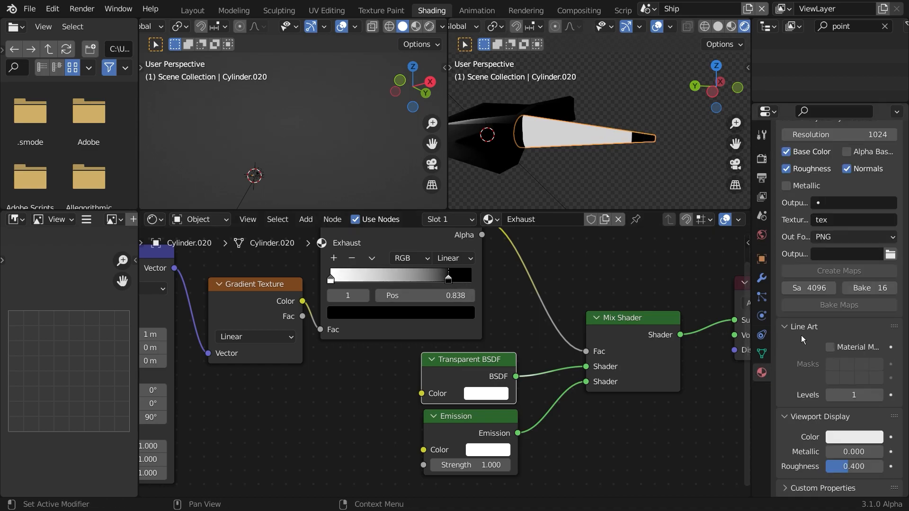
scroll(801, 335, up, 5)
scroll(798, 349, up, 8)
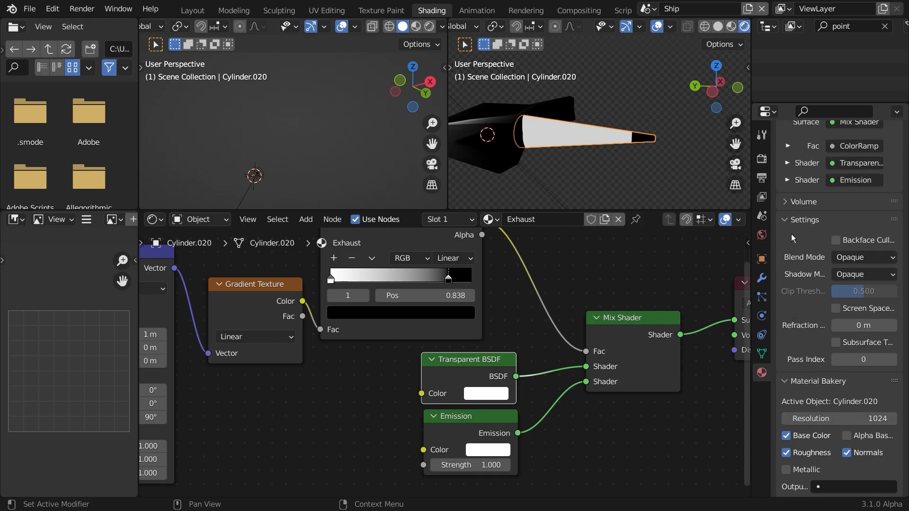
click(864, 258)
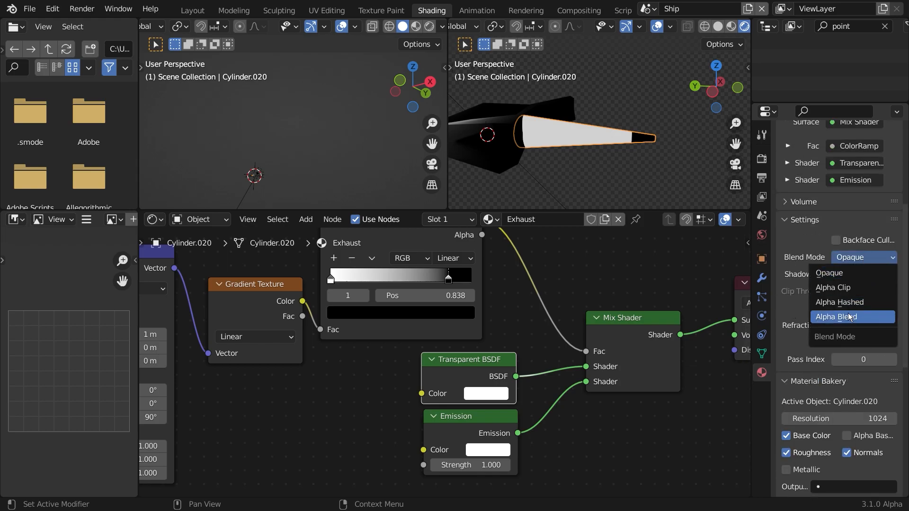
click(804, 314)
Step: Set the ColorRamp interpolation to Cardinal and move its black stop to position 0.937
middle_drag(597, 186, 630, 199)
middle_drag(462, 282, 504, 293)
click(495, 272)
click(494, 301)
click(495, 270)
click(495, 301)
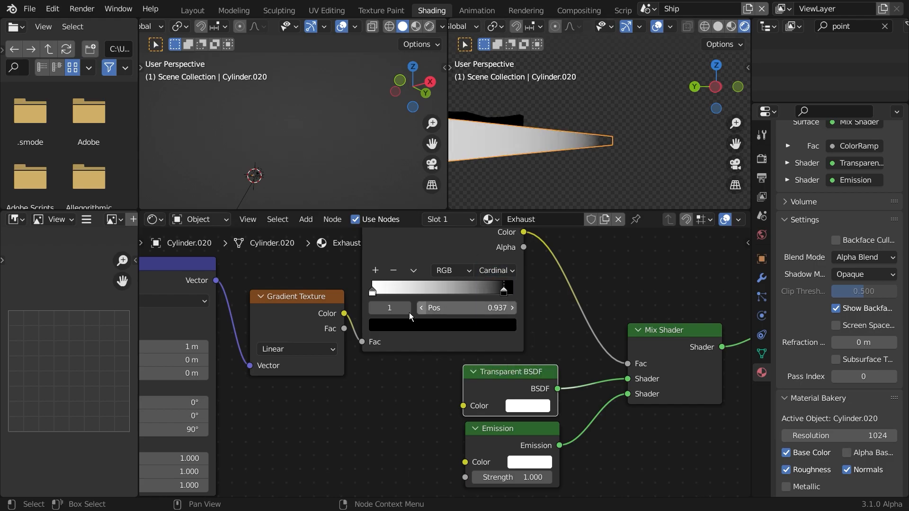
Step: Place a grey middle stop at position 0.576 on the ColorRamp and fine-tune its brightness
click(431, 324)
drag(489, 178, 489, 210)
mouse_move(443, 289)
mouse_down()
mouse_move(463, 288)
mouse_move(454, 287)
mouse_up()
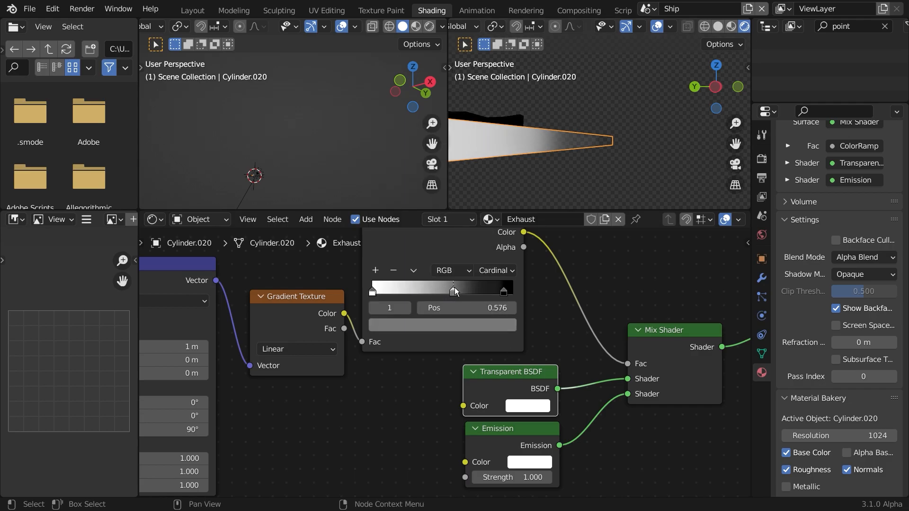
click(454, 324)
drag(486, 182, 486, 170)
middle_drag(577, 147, 586, 92)
Step: Add another grey stop at position 0.380 on the ColorRamp, between the white and middle grey stops, and adjust its brightness
click(376, 270)
click(418, 328)
drag(487, 148, 487, 170)
drag(416, 294, 441, 294)
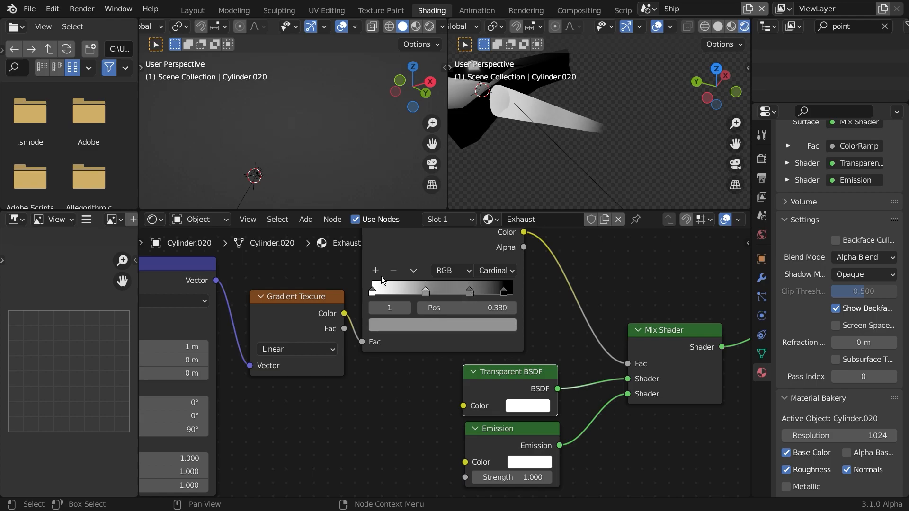
click(448, 326)
drag(486, 171, 487, 157)
Step: Reposition the ColorRamp stops, placing the darker grey one at 0.614, and darken that stop's grey
drag(394, 290, 402, 292)
middle_drag(648, 148, 647, 108)
shift+middle_drag(647, 108, 658, 184)
drag(425, 291, 458, 292)
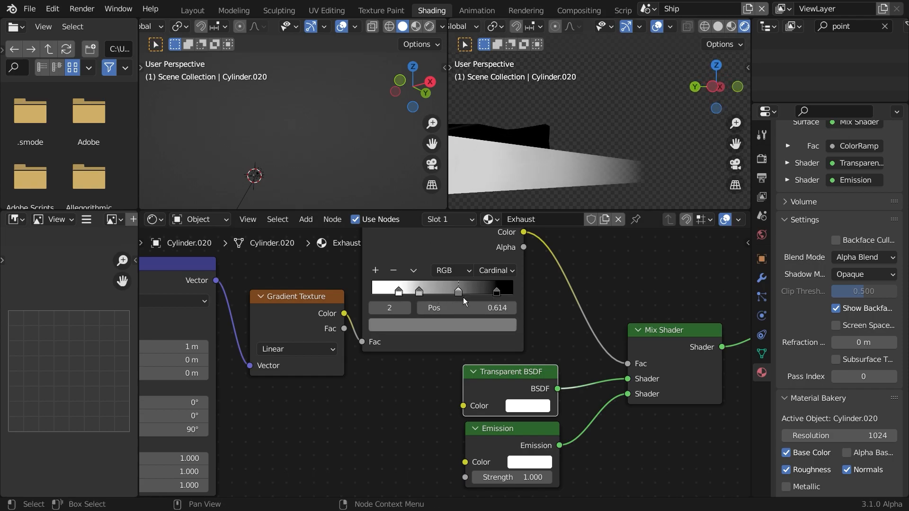
click(463, 325)
drag(487, 185, 487, 194)
middle_drag(604, 186, 544, 199)
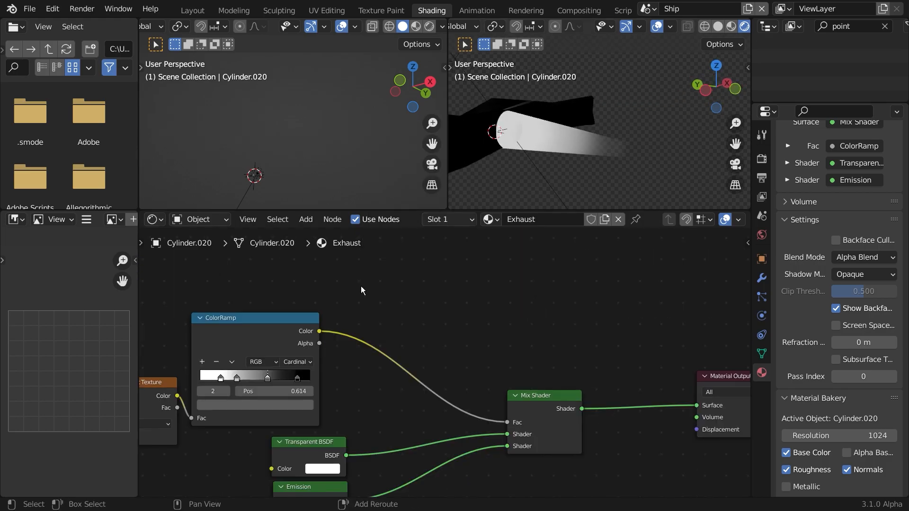
Step: Add a Layer Weight node above the Mix Shader and preview its Facing output on the exhaust cylinder
key(shift+a)
mouse_move(322, 306)
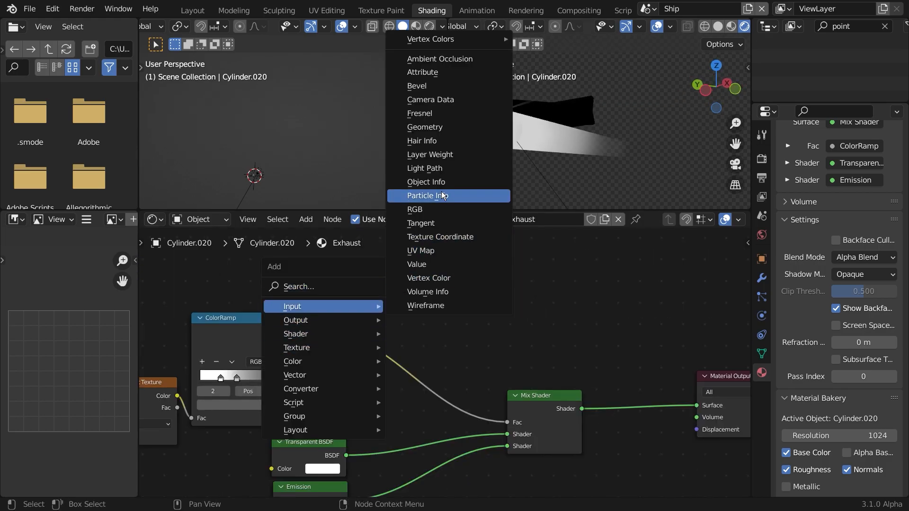
click(443, 156)
click(429, 288)
ctrl+shift+click(429, 288)
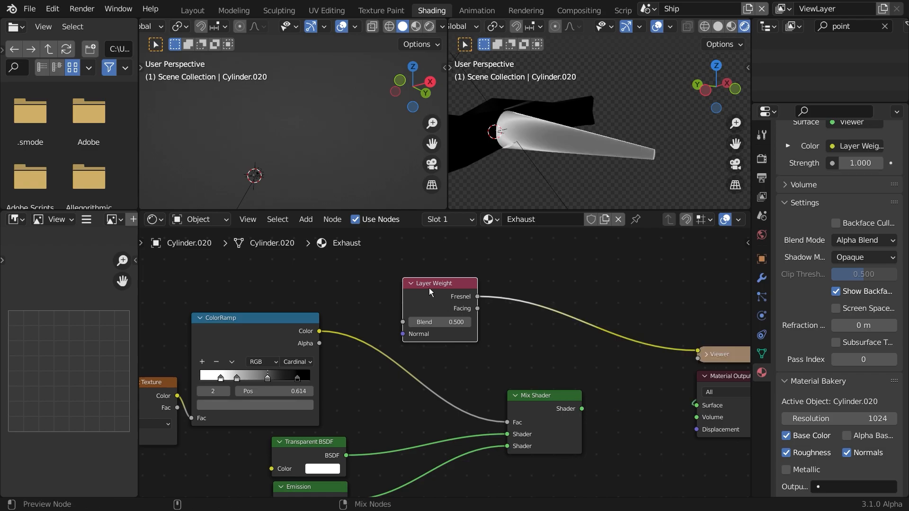
drag(429, 288, 381, 276)
Step: Add a MixRGB node between the Layer Weight node's Facing output and the Viewer
key(shift+a)
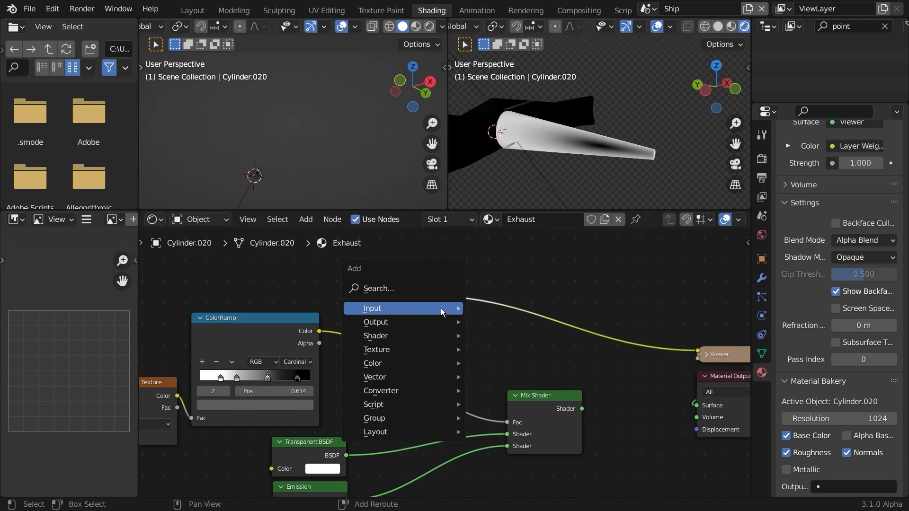
click(384, 287)
text(mix)
key(Return)
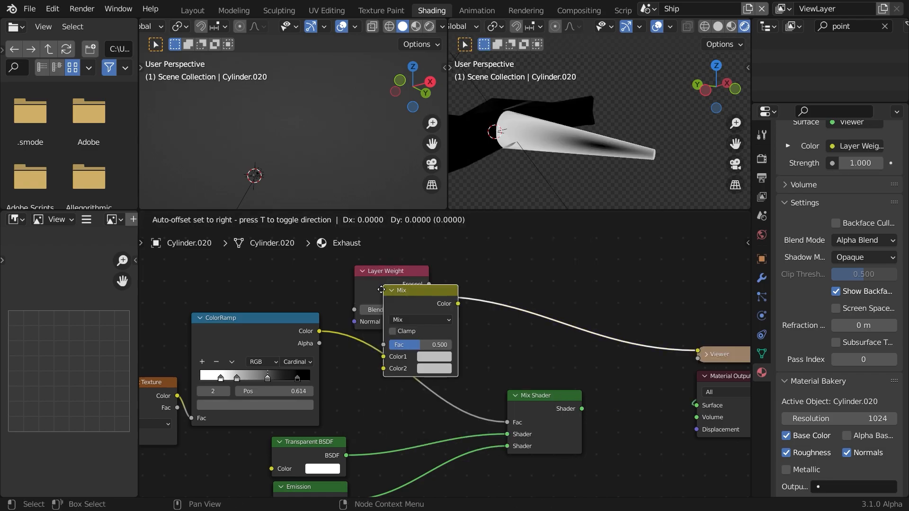
click(468, 377)
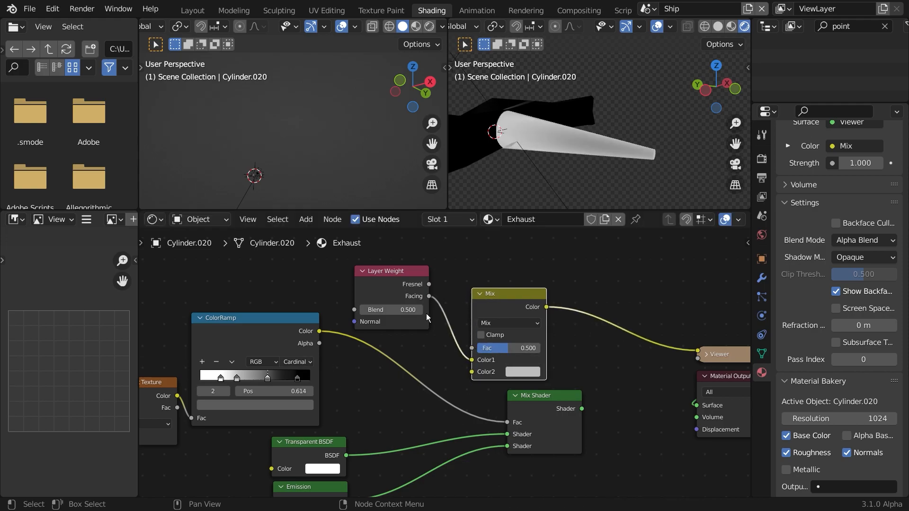
Step: Connect Layer Weight's Facing output to the Mix Shader's Fac, preview the Mix Shader, and set Blend to 0.050
drag(453, 325, 507, 422)
ctrl+shift+click(548, 418)
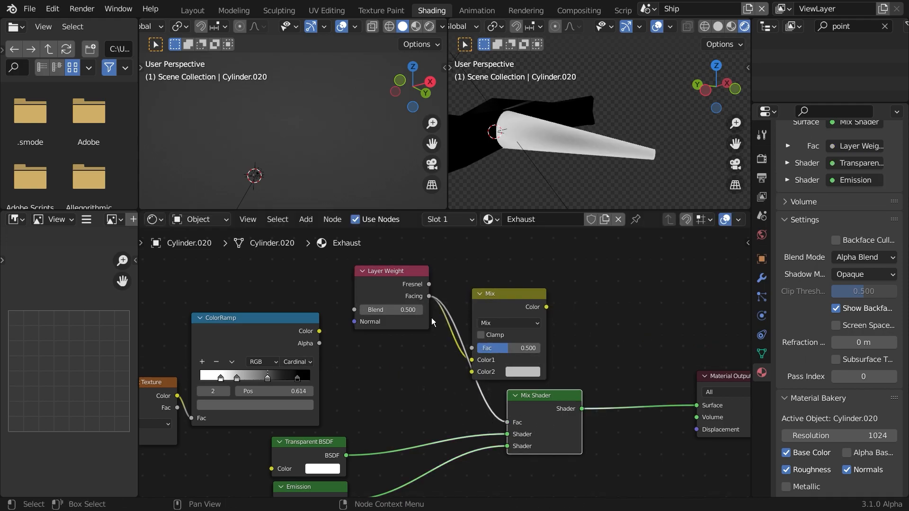
scroll(447, 348, up, 1)
drag(419, 298, 407, 314)
drag(404, 350, 368, 350)
Step: Add an Invert node between Layer Weight's Facing output and the Mix Shader's Fac
key(shift+a)
click(366, 276)
text(inv)
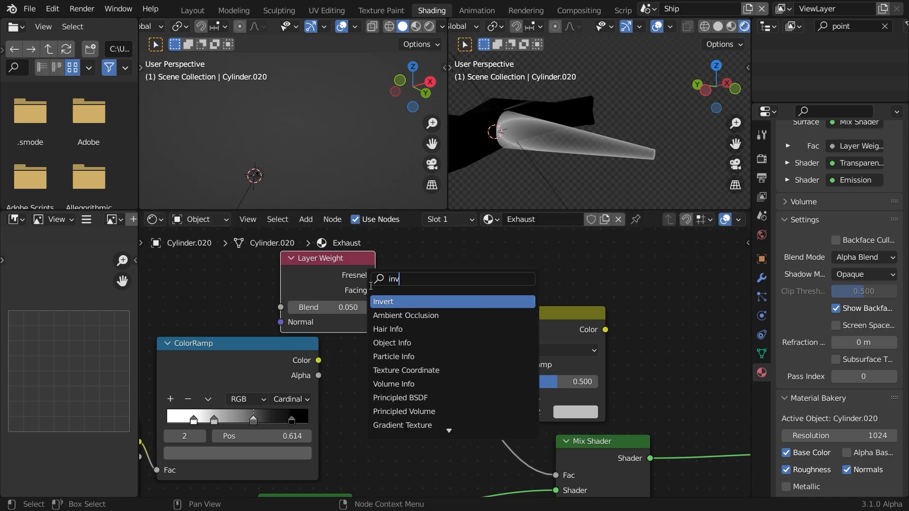
key(Return)
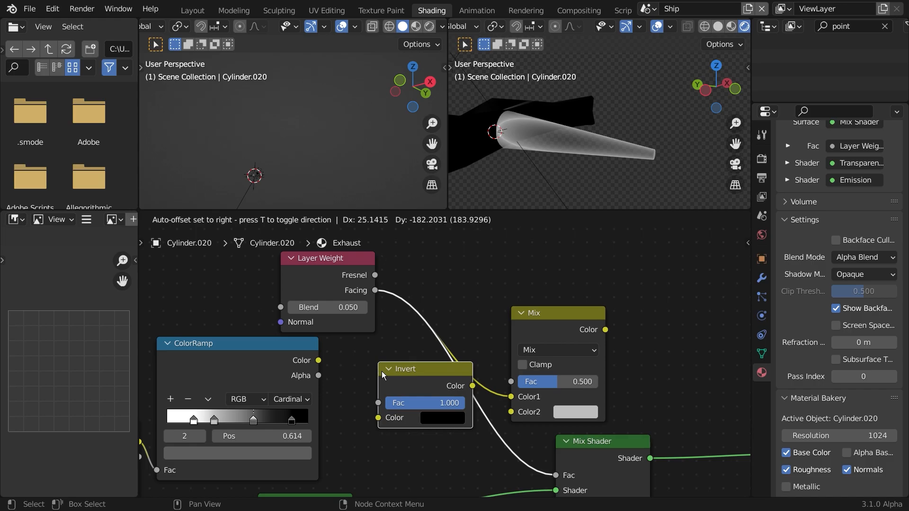
click(429, 374)
drag(452, 378, 400, 391)
Step: Set the Layer Weight Blend to 0.900, checking the exhaust falloff from different angles
mouse_move(330, 308)
mouse_down()
mouse_move(555, 308)
mouse_move(358, 307)
mouse_move(367, 307)
mouse_up()
middle_drag(497, 142, 601, 141)
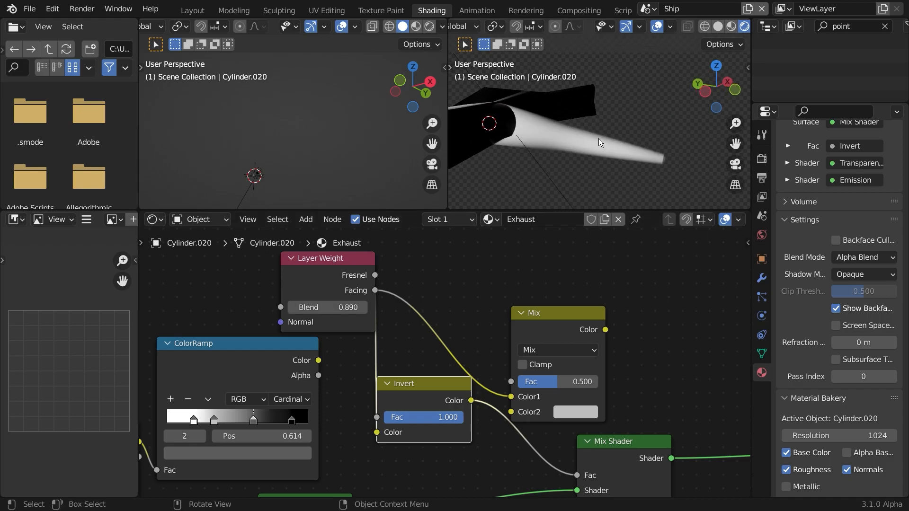
drag(332, 302, 333, 303)
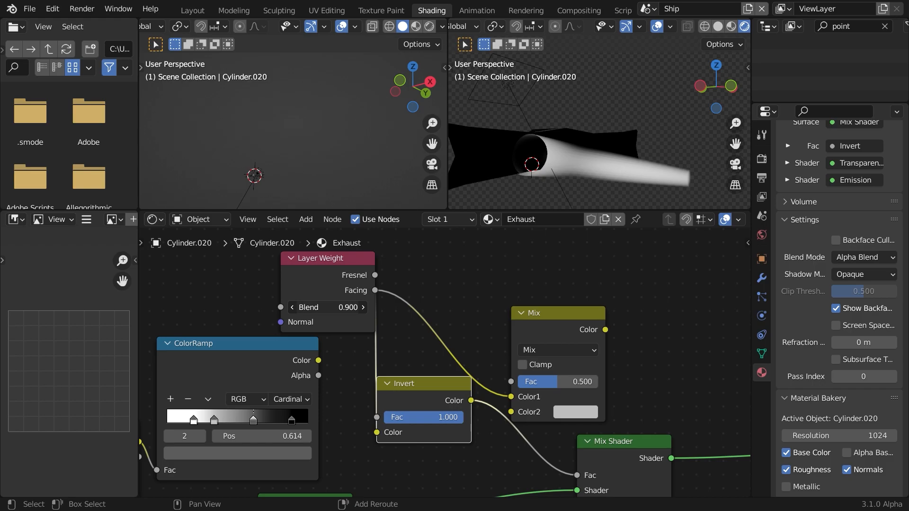
scroll(605, 153, down, 2)
middle_drag(605, 153, 644, 168)
Step: Feed the Invert output into the Mix node's Color2, preview the node, and set its blending mode to Multiply
drag(549, 316, 474, 240)
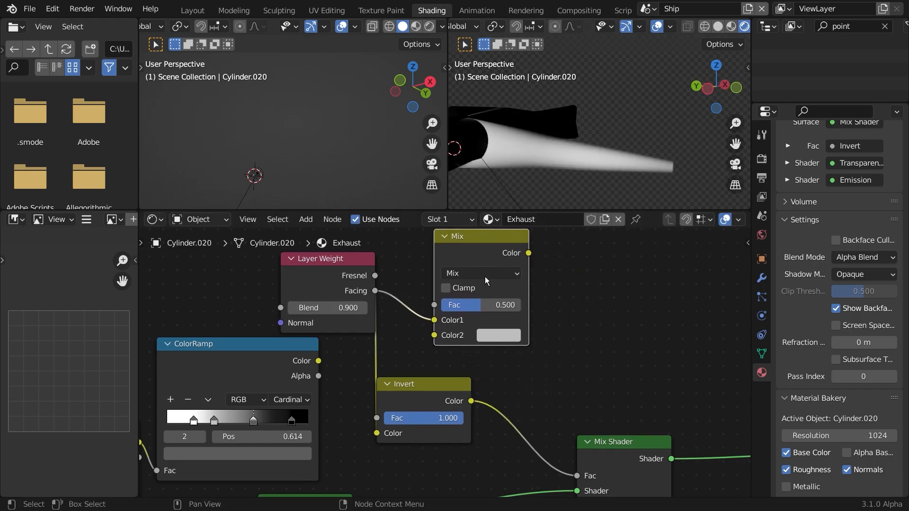
scroll(484, 265, down, 4)
middle_drag(513, 323, 482, 325)
drag(467, 293, 538, 323)
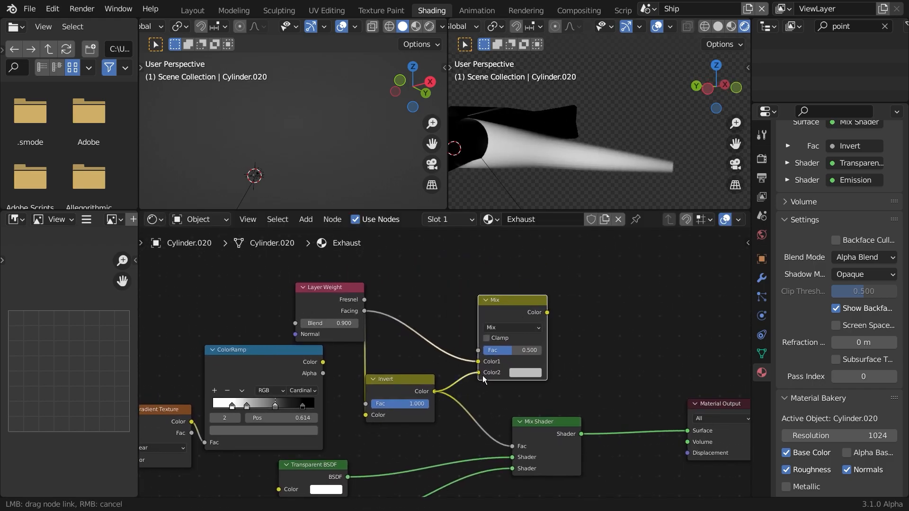
drag(483, 379, 480, 373)
ctrl+shift+click(508, 311)
click(503, 328)
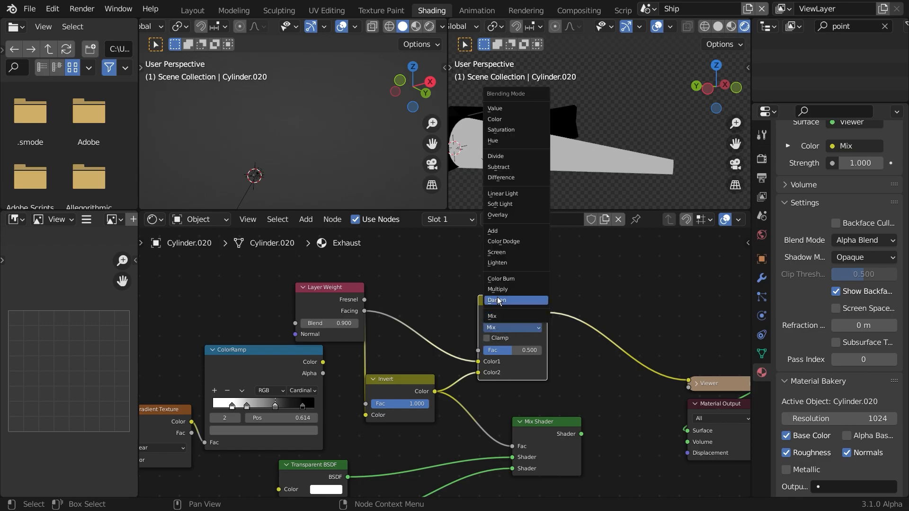
click(500, 295)
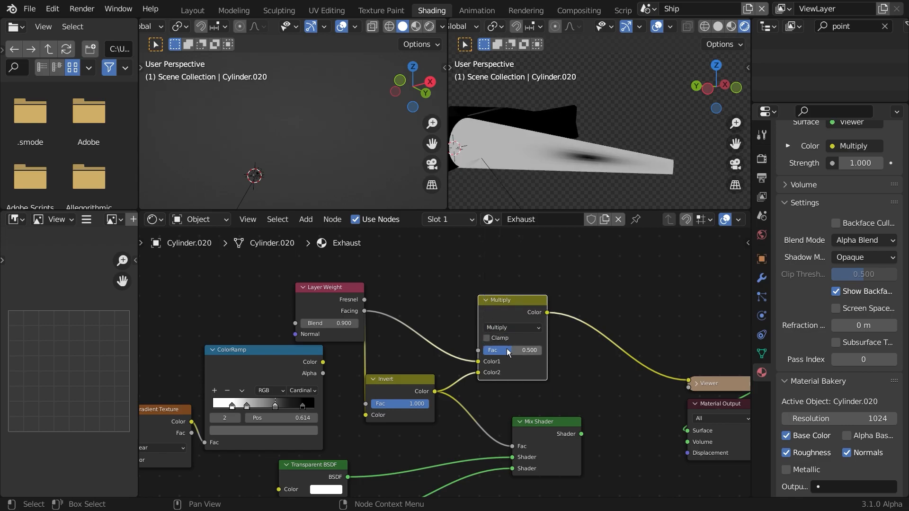
Step: Set the Multiply node's Fac to 1.000, connect its output to the Mix Shader's Fac, and preview the Mix Shader
drag(508, 353, 542, 355)
drag(525, 308, 463, 301)
middle_drag(551, 164, 490, 165)
drag(511, 446, 512, 447)
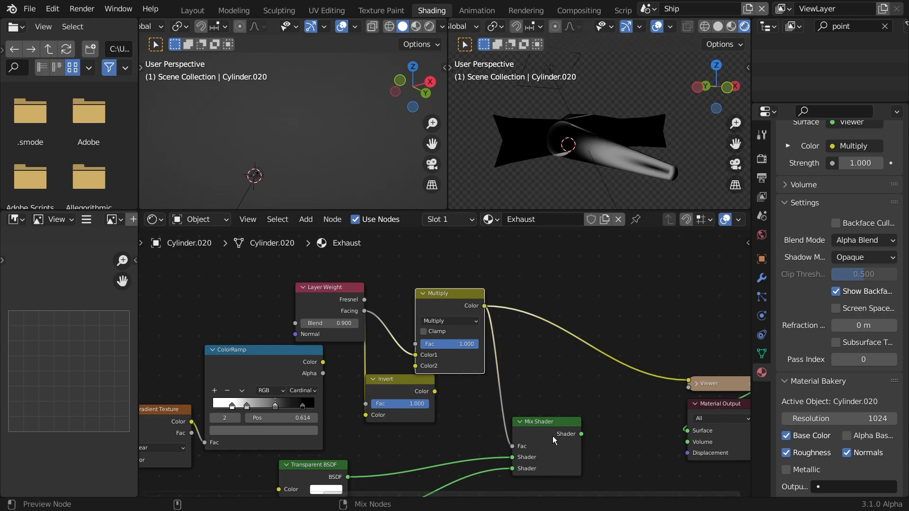
ctrl+shift+click(557, 436)
drag(559, 429, 607, 438)
Step: Try clamping the Multiply node's result
middle_drag(592, 165, 677, 172)
drag(451, 306, 531, 315)
click(508, 342)
scroll(509, 342, up, 2)
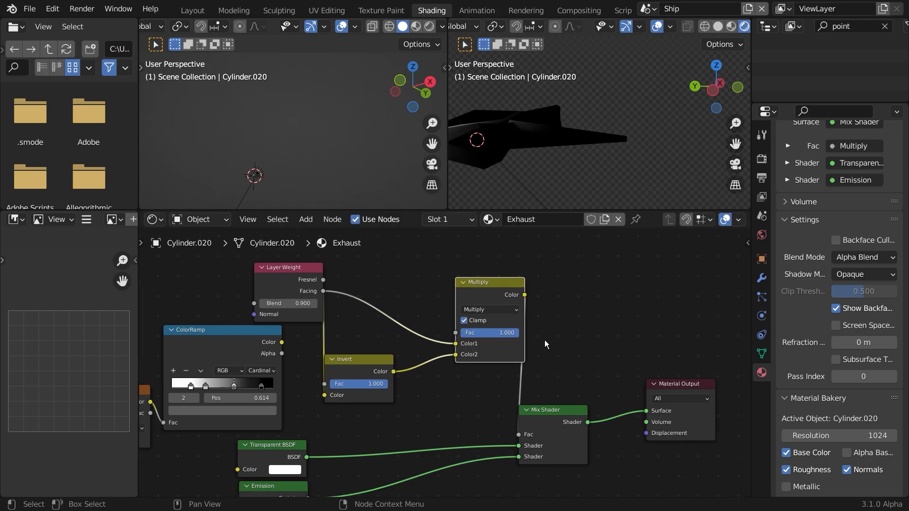
click(470, 305)
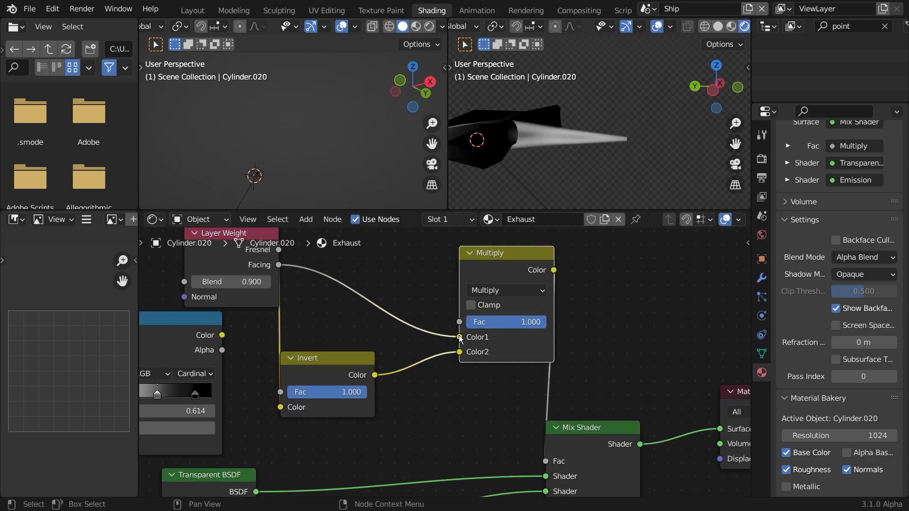
Step: Rewire the Multiply node so the Invert output feeds Color1 and the ColorRamp feeds Color2
drag(459, 337, 459, 355)
middle_drag(563, 124, 524, 310)
drag(369, 359, 423, 296)
scroll(384, 448, down, 4)
middle_drag(384, 447, 425, 354)
drag(306, 347, 479, 360)
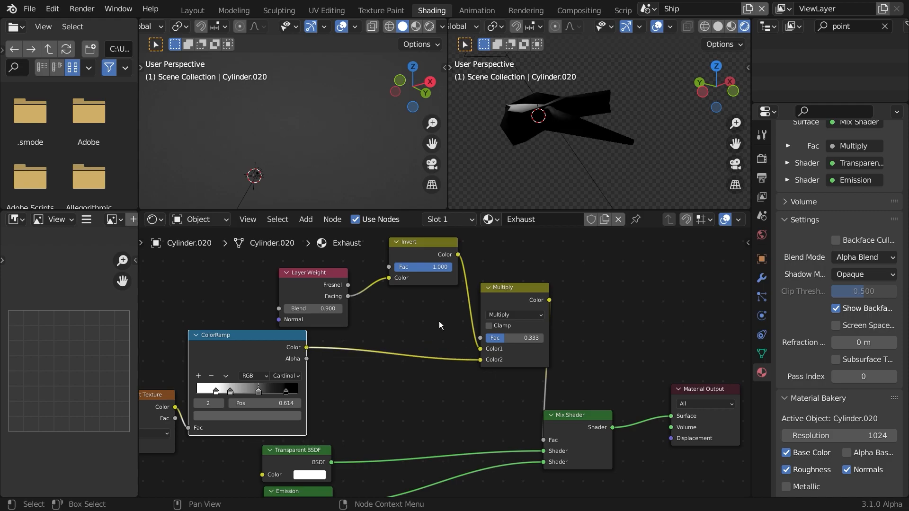
Step: Swap the Multiply inputs so the ColorRamp feeds Color1 and Invert feeds Color2, and set its Fac to 0.936
drag(416, 242, 391, 287)
scroll(577, 144, up, 5)
drag(501, 339, 544, 339)
drag(480, 358, 481, 359)
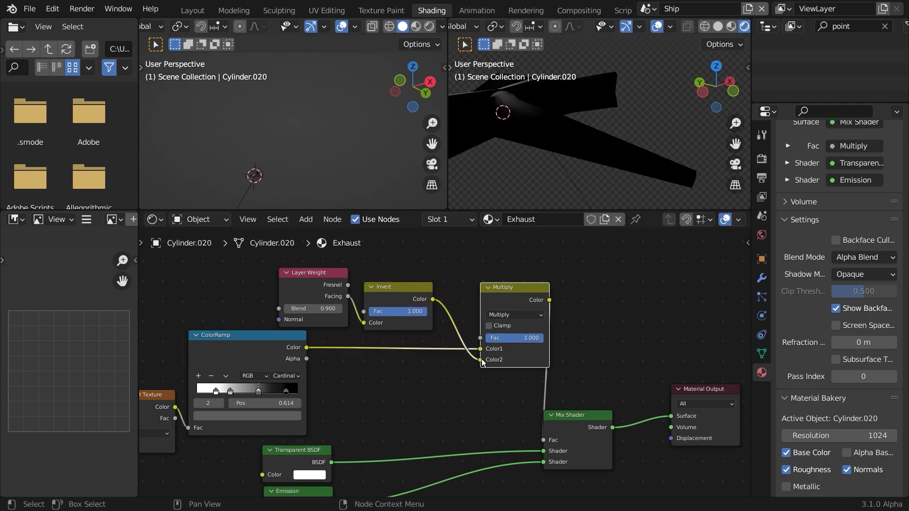
middle_drag(559, 156, 587, 137)
mouse_move(525, 338)
mouse_down()
mouse_move(492, 337)
mouse_move(523, 337)
mouse_move(514, 337)
mouse_up()
mouse_move(552, 172)
middle_down()
mouse_move(493, 155)
mouse_move(532, 182)
mouse_move(584, 173)
mouse_move(565, 171)
middle_up()
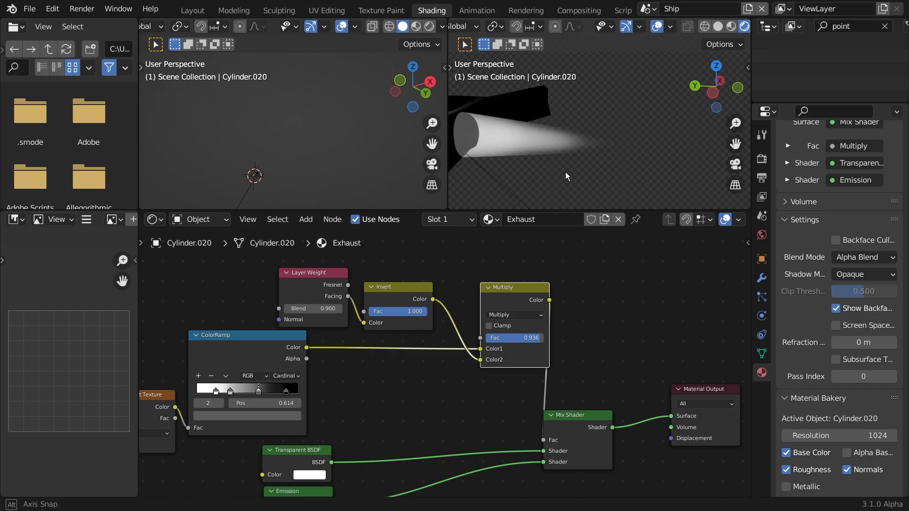
Step: Move the ColorRamp's black stop to position 1.000 and the darker grey stop to 0.802
middle_drag(422, 398, 482, 400)
scroll(351, 398, up, 3)
drag(350, 397, 363, 393)
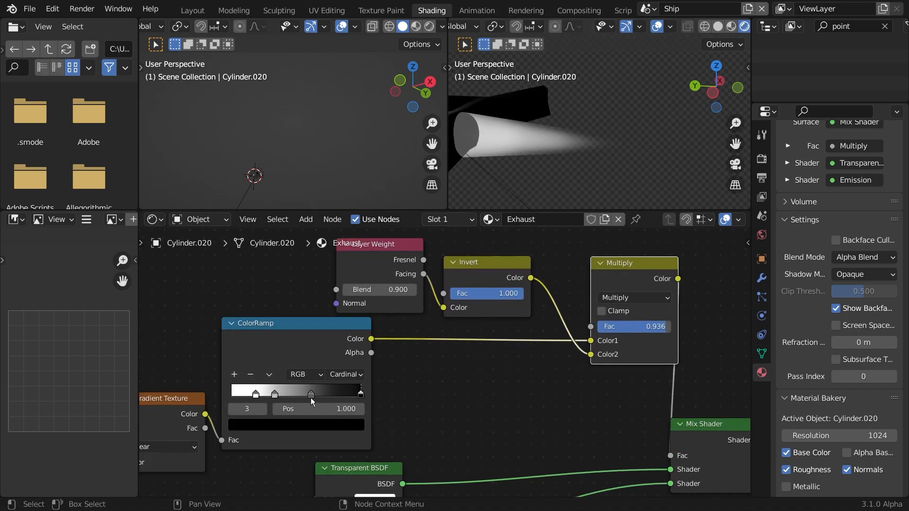
drag(274, 397, 353, 393)
middle_drag(625, 142, 530, 164)
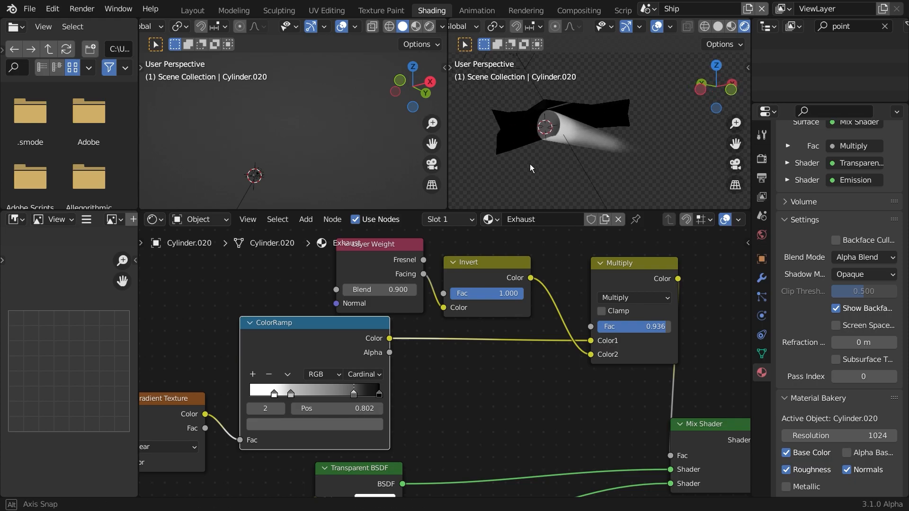
Step: Try backface culling and the Alpha Hashed shadow mode on the Exhaust material, and set its Shadow Mode to None
middle_drag(587, 180, 639, 175)
click(836, 240)
middle_drag(739, 208, 561, 192)
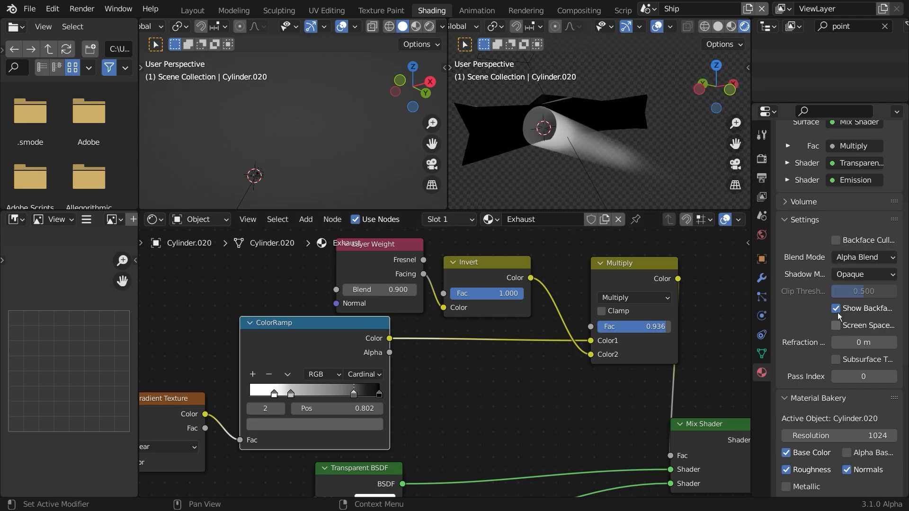
click(853, 273)
click(837, 334)
click(852, 274)
click(847, 290)
Step: Try the Alpha Hashed blend mode on the Exhaust material and return it to Alpha Blend
click(854, 257)
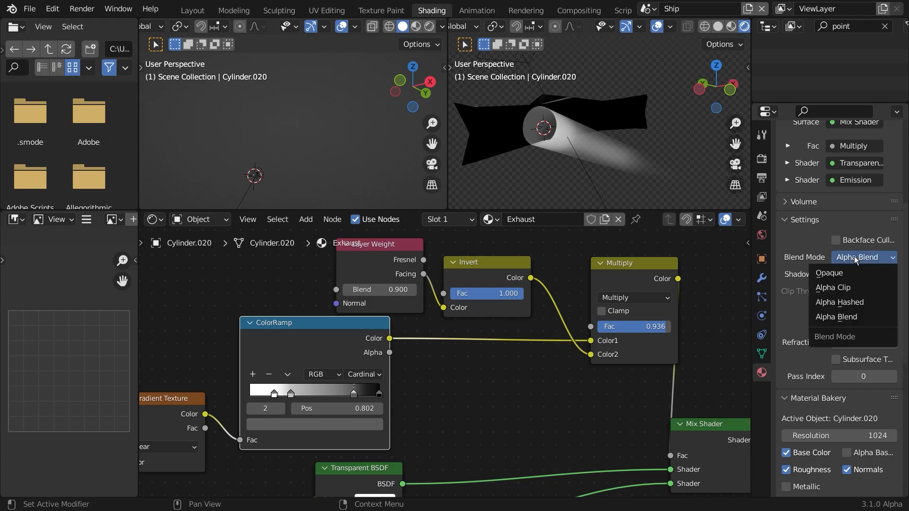
click(839, 302)
click(851, 261)
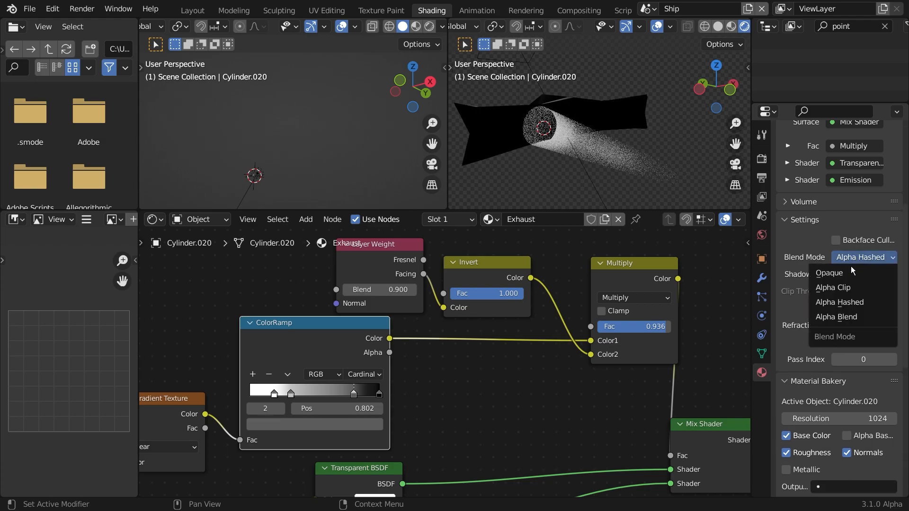
click(847, 316)
Step: Inspect the fading exhaust from several angles and save the file
middle_drag(544, 187, 567, 192)
scroll(567, 192, down, 2)
middle_drag(734, 449, 469, 345)
scroll(584, 369, down, 3)
middle_drag(533, 148, 504, 172)
scroll(623, 155, down, 4)
scroll(577, 146, down, 3)
middle_drag(595, 138, 545, 159)
key(ctrl+s)
Step: Select the Texture Coordinate, Mapping and Gradient Texture nodes and move them as a group away from the ColorRamp
middle_drag(471, 340, 648, 305)
middle_drag(582, 137, 555, 113)
scroll(583, 110, up, 3)
scroll(385, 314, down, 4)
middle_drag(385, 313, 479, 388)
middle_drag(604, 434, 564, 351)
middle_drag(416, 392, 432, 381)
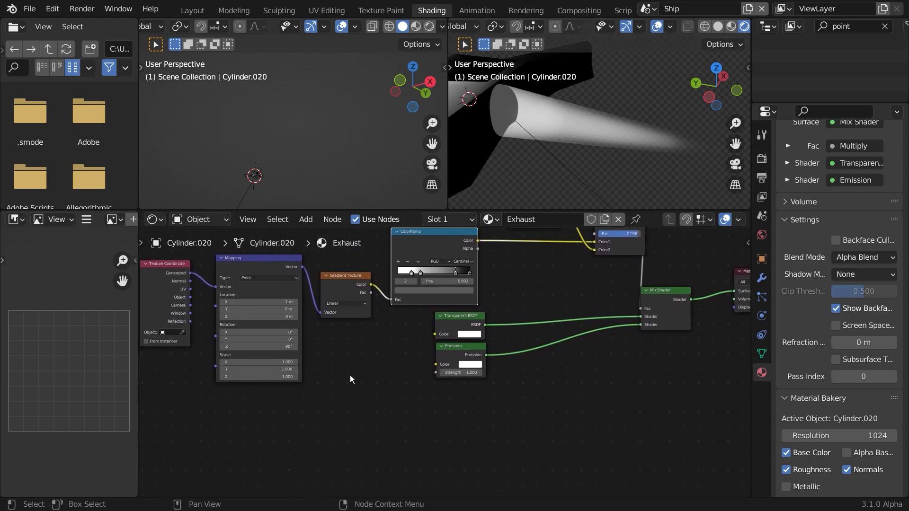
scroll(357, 376, up, 5)
middle_drag(377, 364, 435, 350)
middle_drag(444, 320, 527, 385)
scroll(479, 380, down, 4)
drag(267, 260, 528, 390)
key(g)
click(416, 477)
Step: Add a second ColorRamp fed by the Gradient Texture's Color and connect its Color output to the Emission's Color
middle_drag(479, 412, 470, 338)
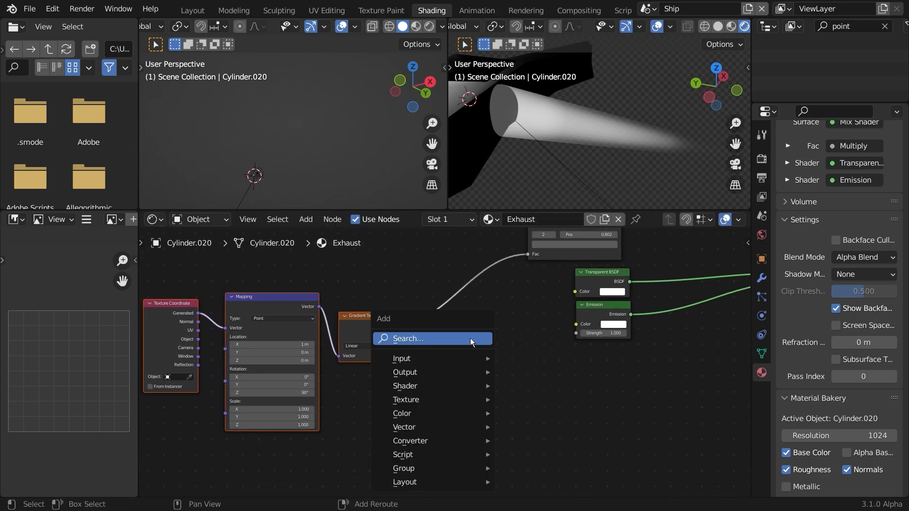
key(shift+a)
text(colo)
key(Return)
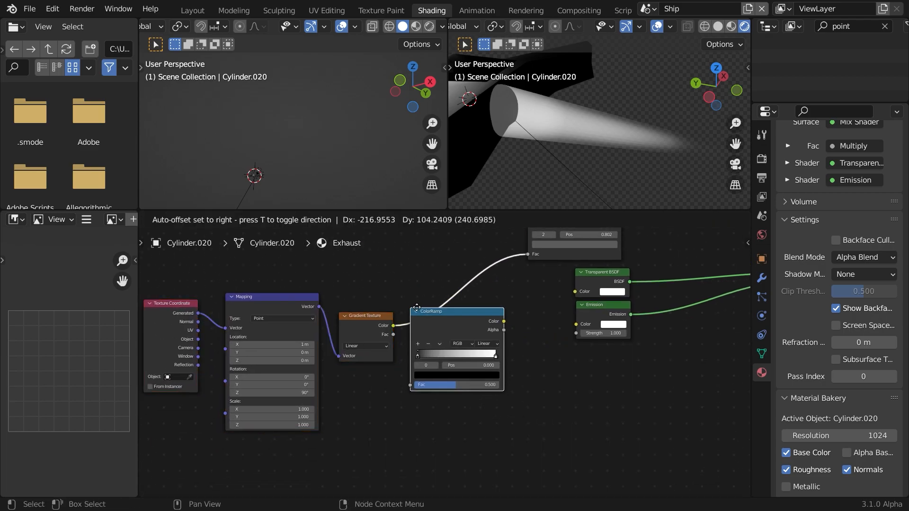
click(464, 311)
drag(552, 325, 577, 324)
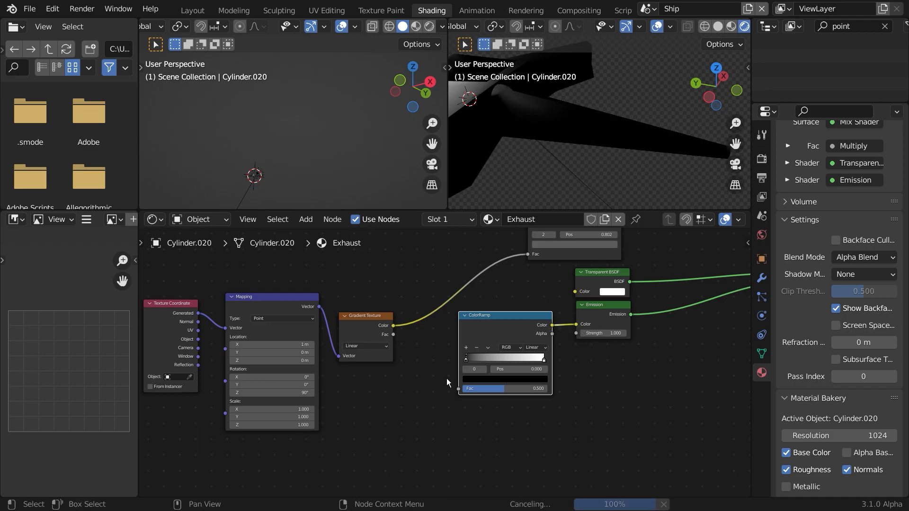
drag(393, 327, 393, 328)
Step: Colour the new ColorRamp's end stop pale blue and its start stop light orange
scroll(469, 372, up, 4)
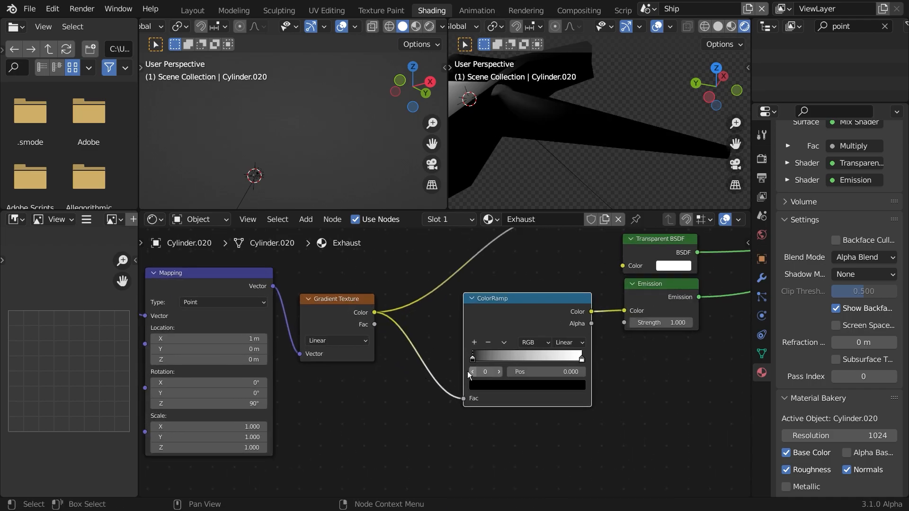
middle_drag(510, 138, 516, 142)
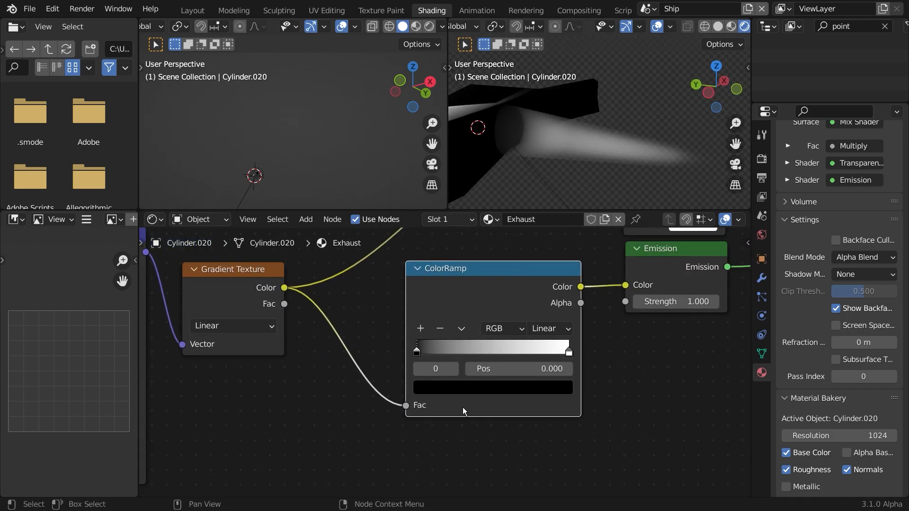
click(544, 387)
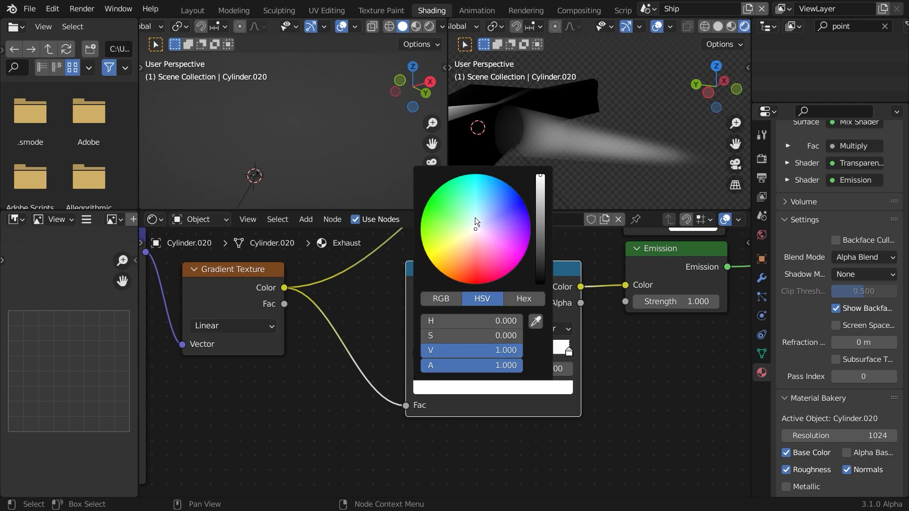
click(475, 220)
click(449, 389)
drag(540, 204, 540, 178)
drag(473, 237, 465, 245)
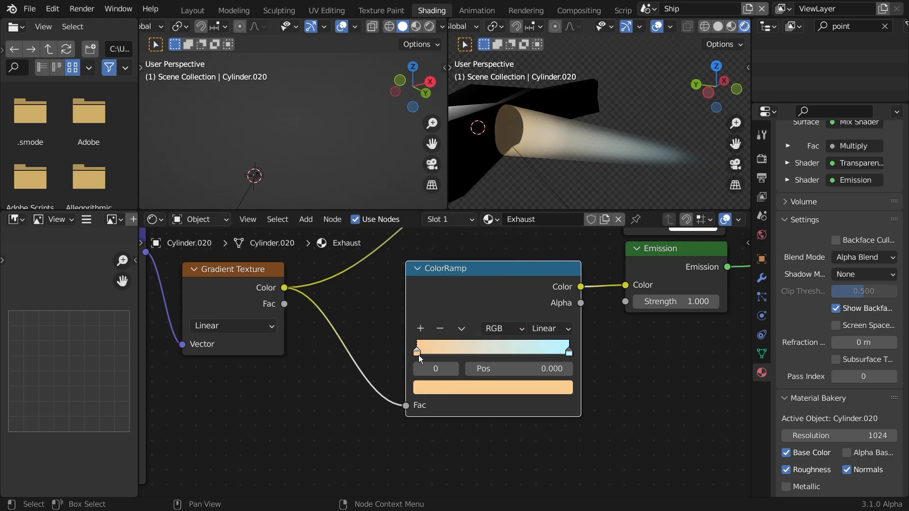
Step: Add a near-white stop at the start of the new ColorRamp and raise its brightness
click(422, 330)
click(419, 386)
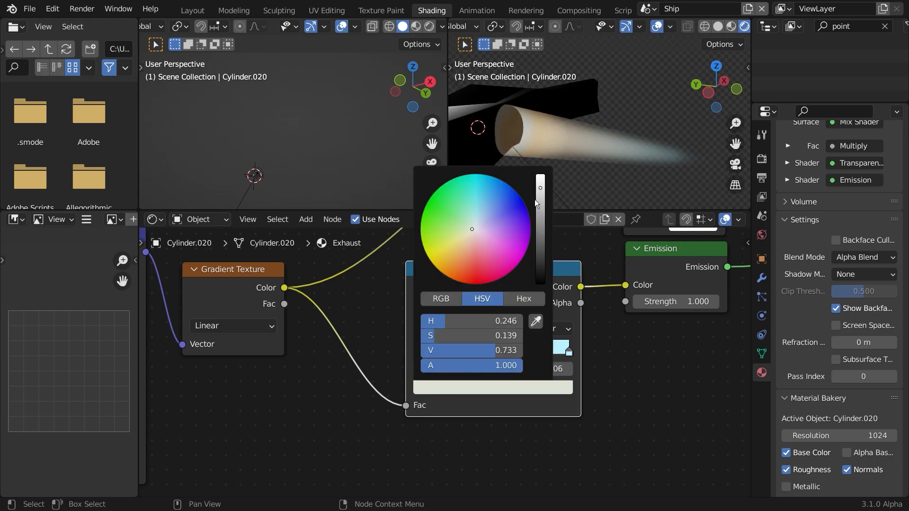
drag(539, 204, 539, 174)
Step: Add another stop at position 0.300 on the new ColorRamp and colour it orange-red, with H 0.024, S 0.945 and V 0.913
click(420, 331)
drag(427, 356, 494, 353)
mouse_move(472, 354)
mouse_down()
mouse_move(451, 354)
mouse_move(479, 353)
mouse_up()
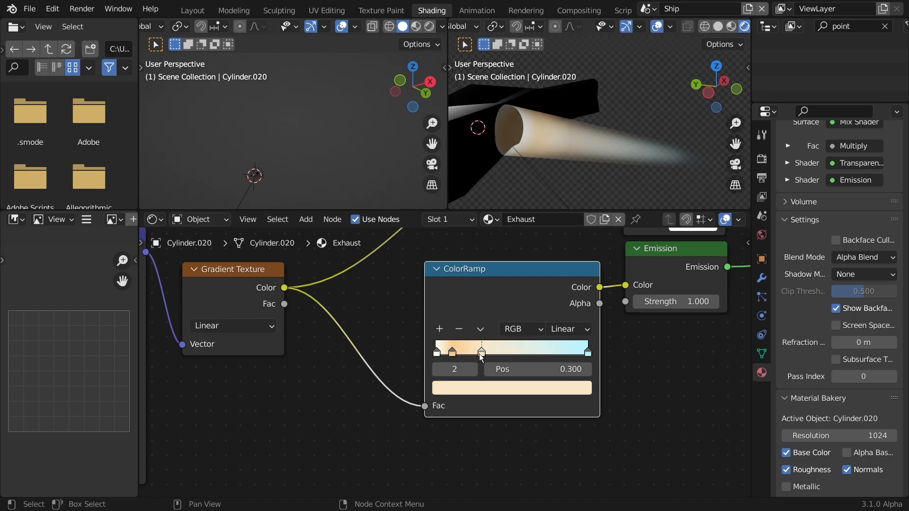
click(500, 387)
drag(483, 234, 478, 260)
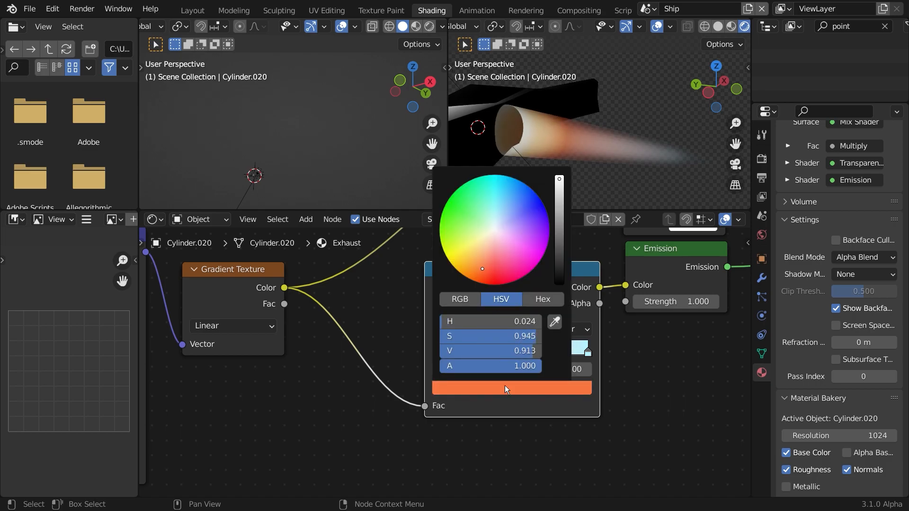
Step: Set the new ColorRamp's interpolation to Cardinal and shift the orange-red stop along the ramp
click(568, 330)
click(575, 359)
drag(484, 351, 501, 347)
Step: Move the blue end stop towards the ramp's middle and recolour it with H 0.599, S 0.675 and V 1.000
drag(587, 353, 507, 354)
click(511, 394)
drag(480, 215, 488, 212)
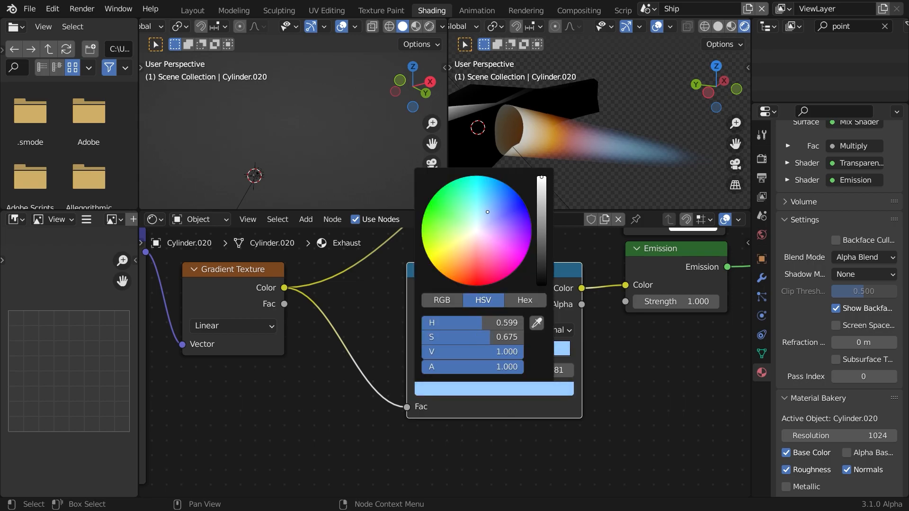
Step: Move the orange-red stop of the exhaust's ColorRamp to position 0.287
scroll(630, 151, down, 4)
middle_drag(629, 154, 668, 116)
scroll(652, 133, down, 3)
middle_drag(572, 164, 597, 135)
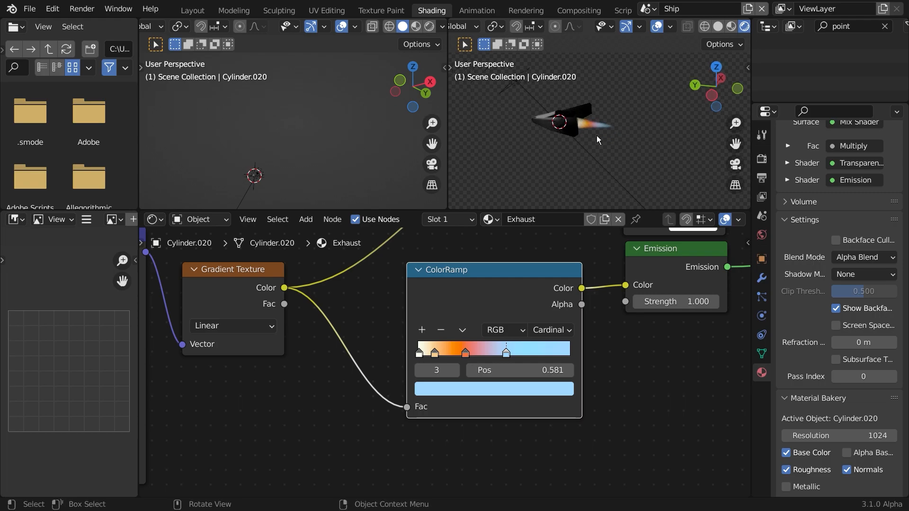
scroll(597, 135, up, 5)
drag(421, 353, 458, 351)
Step: Lighten the colour of the ColorRamp's orange-red stop to a paler orange
scroll(630, 156, down, 4)
middle_drag(658, 146, 544, 199)
click(488, 387)
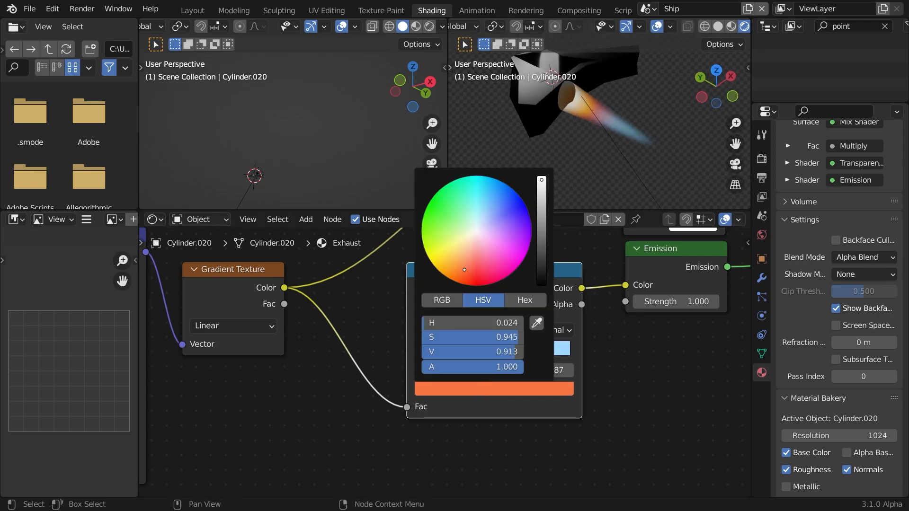
drag(467, 263, 465, 256)
scroll(563, 185, down, 4)
middle_drag(545, 199, 571, 170)
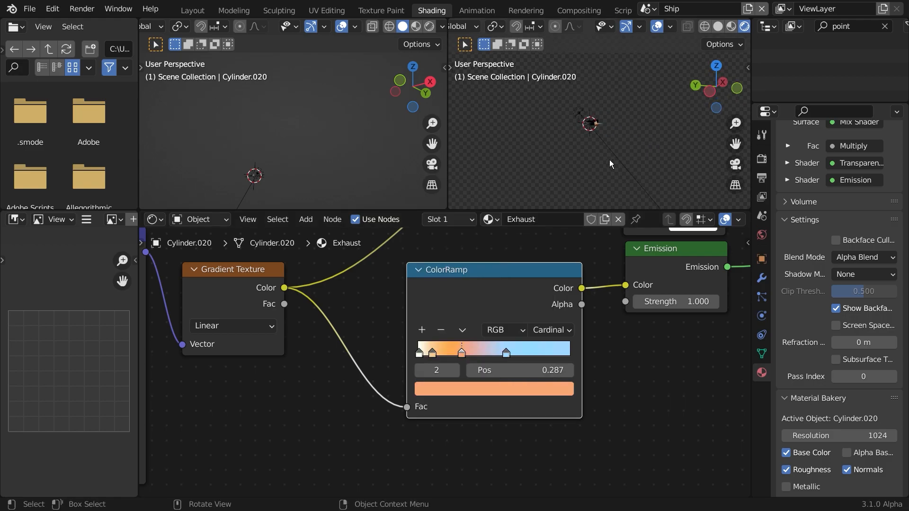
Step: Cut an edge loop around the middle of the exhaust cone and resize that loop
scroll(610, 160, up, 10)
key(s)
right_click(623, 152)
click(650, 203)
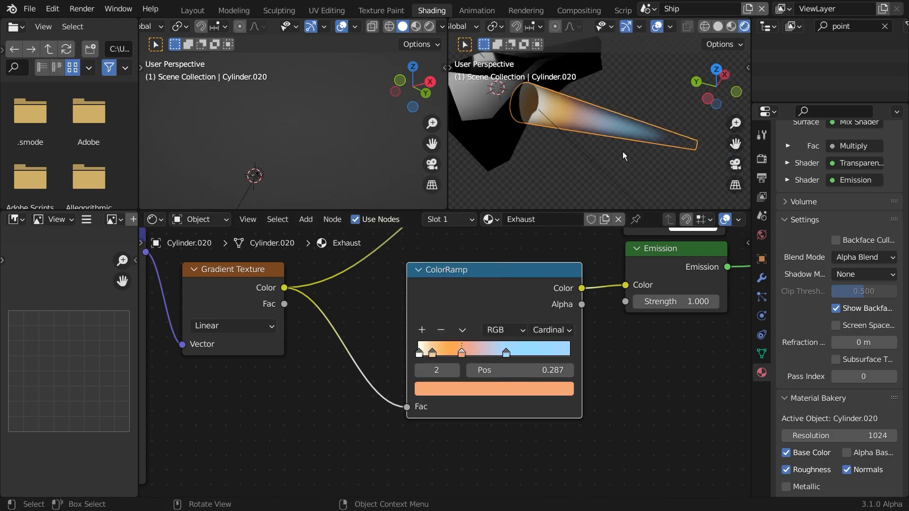
middle_drag(622, 169, 604, 170)
key(Tab)
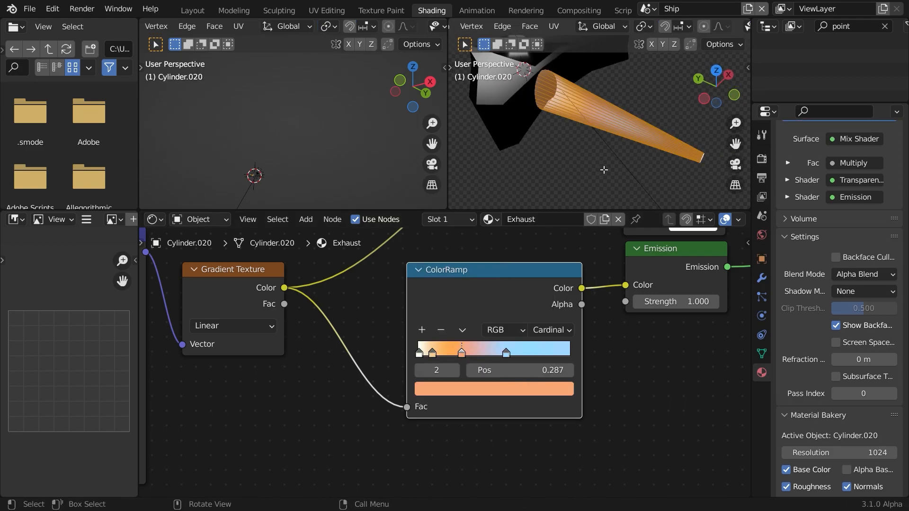
key(ctrl+r)
click(602, 124)
right_click(602, 124)
key(s)
click(615, 136)
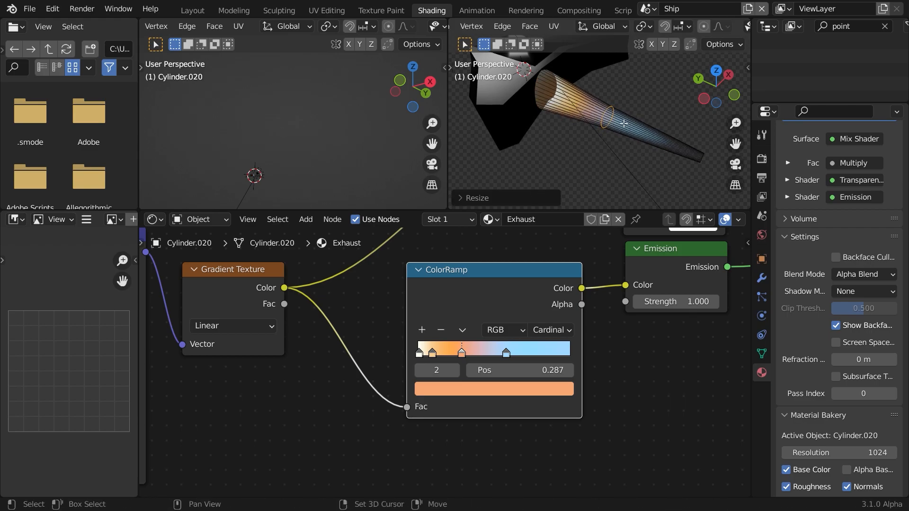
Step: Nudge the exhaust's geometry slightly with smooth proportional editing and return to Object Mode
shift+middle_drag(628, 124, 602, 126)
click(626, 135)
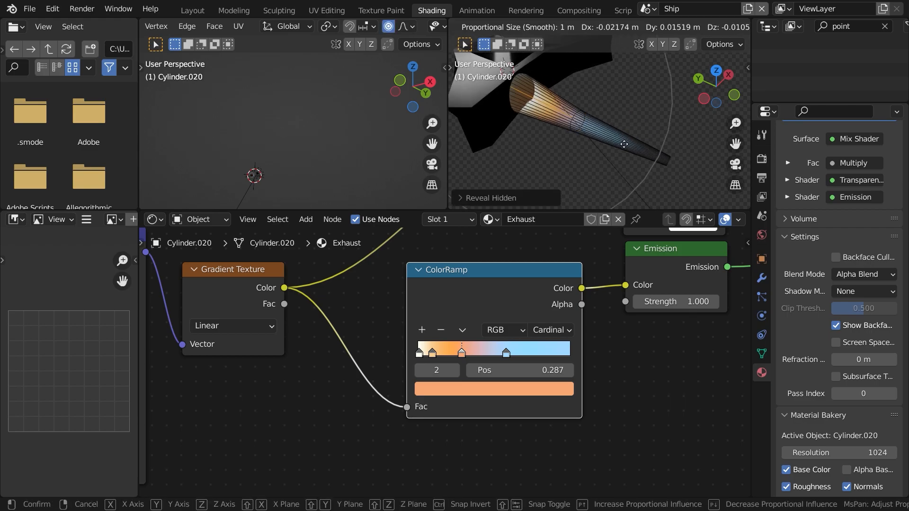
key(Tab)
Step: Duplicate the exhaust and slide the copy along X to the ship's other engine
middle_drag(626, 161, 611, 119)
scroll(591, 153, down, 3)
scroll(611, 118, up, 4)
shift+middle_drag(568, 142, 513, 145)
click(501, 191)
key(shift+d)
key(x)
click(537, 149)
click(582, 142)
scroll(582, 142, down, 4)
middle_drag(582, 142, 646, 123)
scroll(617, 183, down, 3)
middle_drag(617, 187, 568, 133)
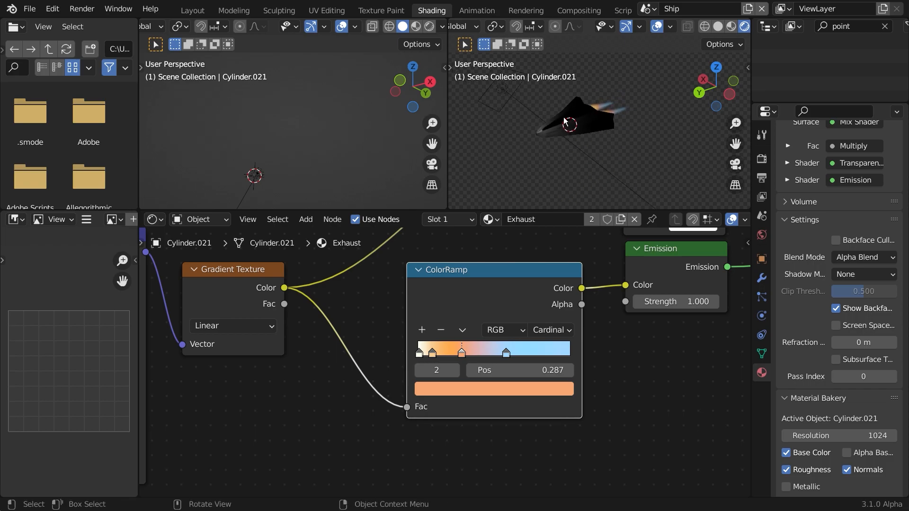
Step: Delete the leftover object beside the ship and save the file
click(523, 101)
key(s)
click(714, 199)
middle_drag(564, 171, 586, 186)
key(Delete)
key(ctrl+s)
Step: Switch the ship's viewport to solid shading and open the hull in Edit Mode
scroll(568, 163, up, 2)
middle_drag(586, 185, 559, 134)
click(597, 156)
key(z)
click(621, 125)
scroll(621, 124, up, 3)
shift+middle_drag(621, 125, 619, 172)
key(Tab)
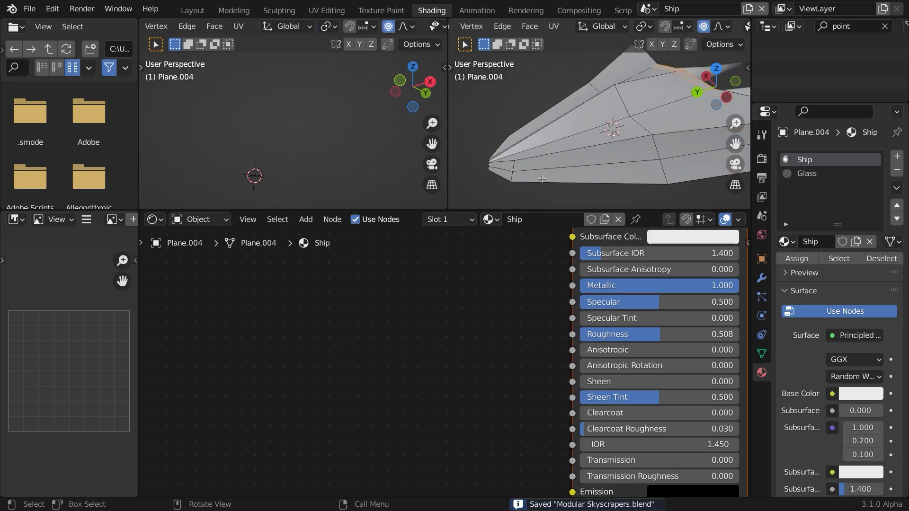
Step: With proportional editing off, move the edges near the ship's nose along Y and scale them along X
middle_drag(549, 178, 613, 177)
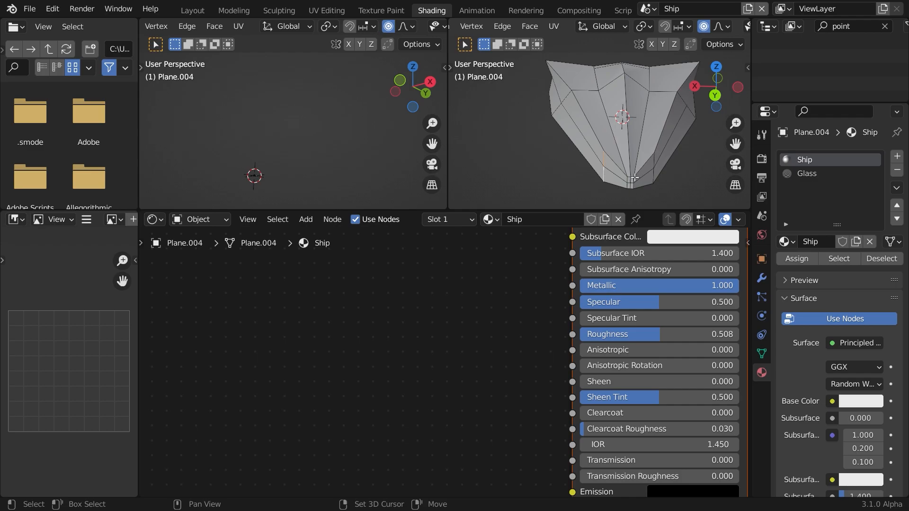
middle_drag(651, 181, 581, 176)
key(g)
right_click(584, 159)
key(o)
key(g)
key(y)
click(606, 152)
key(s)
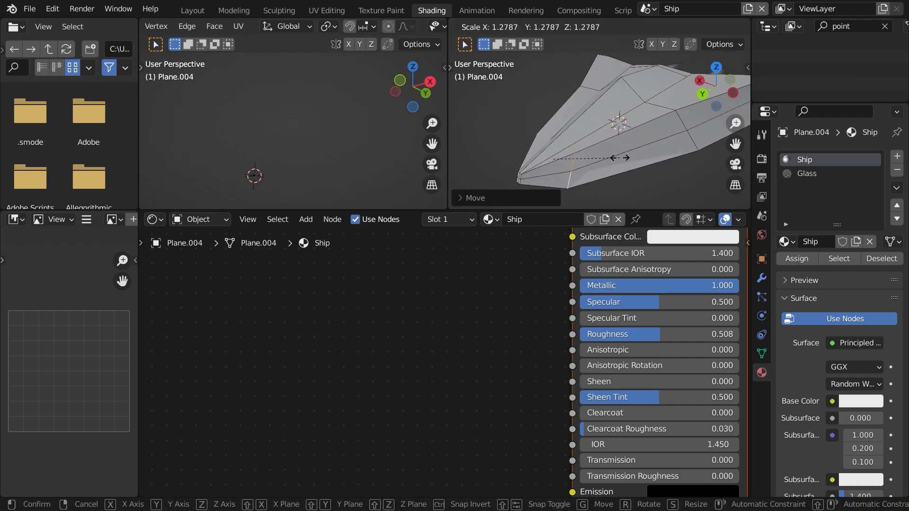
key(x)
click(630, 153)
Step: Select the faces around the ship's nose and assign them a new material named Headlights
key(alt+a)
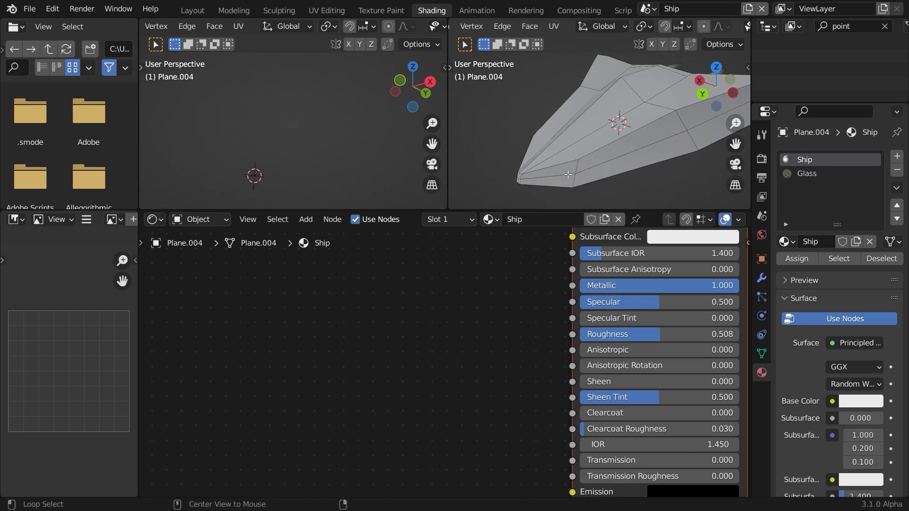
middle_drag(531, 191, 652, 161)
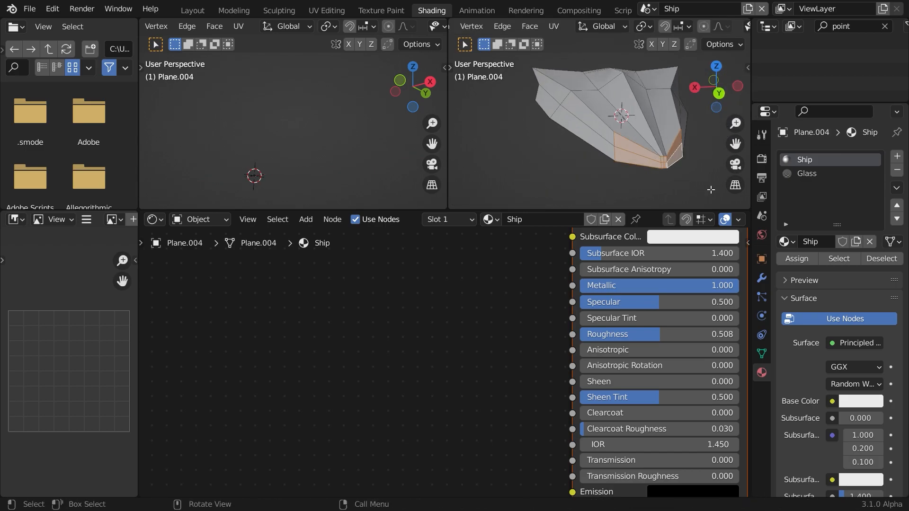
click(896, 157)
double_click(832, 241)
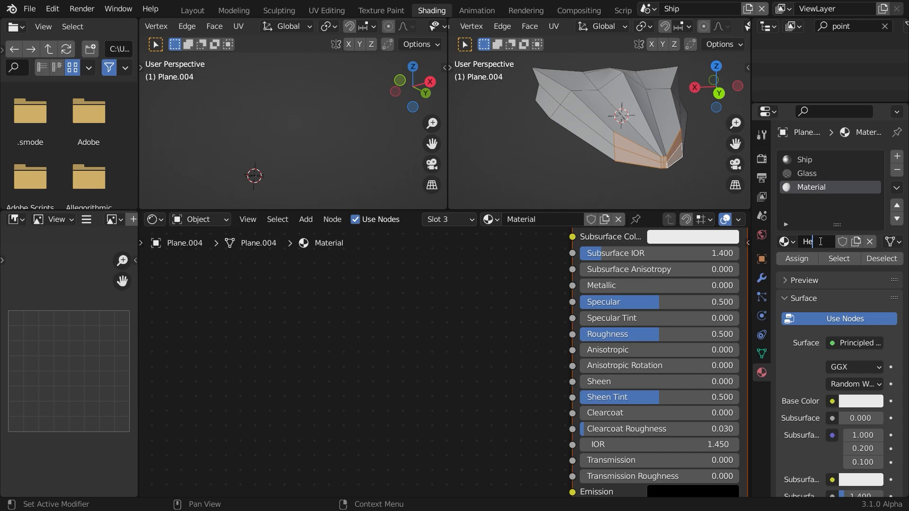
click(800, 259)
key(Tab)
Step: Delete the Principled BSDF node from the Headlights material
scroll(667, 172, up, 2)
shift+middle_drag(666, 169, 554, 144)
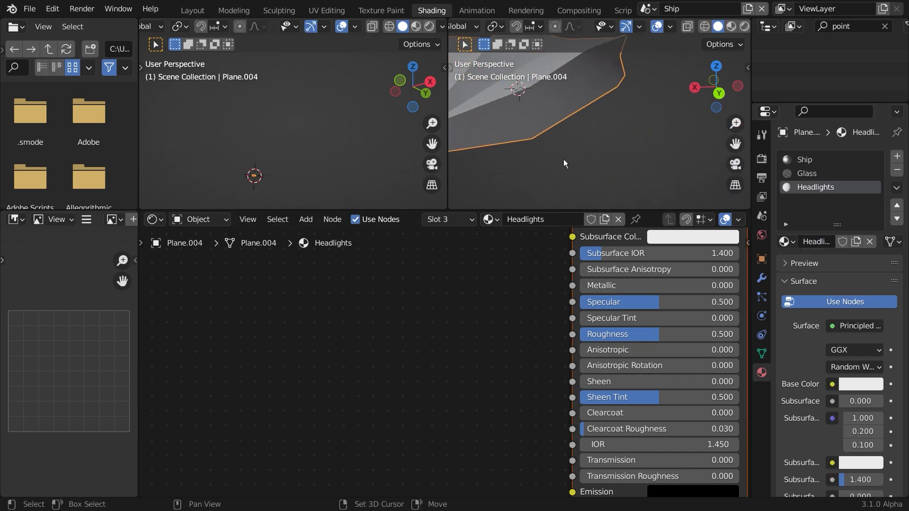
scroll(506, 234, down, 5)
middle_drag(531, 276, 512, 306)
key(x)
scroll(545, 160, down, 3)
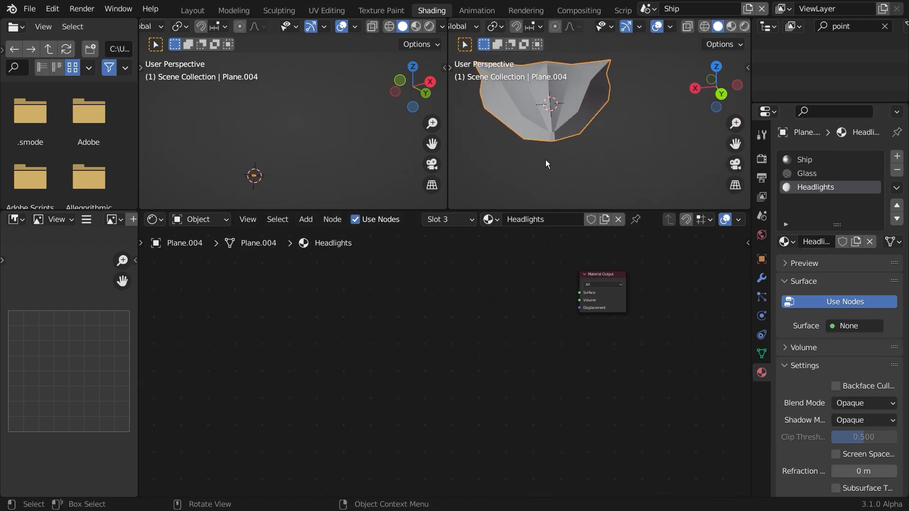
Step: Add an Emission shader to the Headlights material and connect it to the Material Output's Surface input
scroll(545, 160, up, 3)
key(shift+a)
click(507, 299)
text(emis)
key(Return)
click(571, 294)
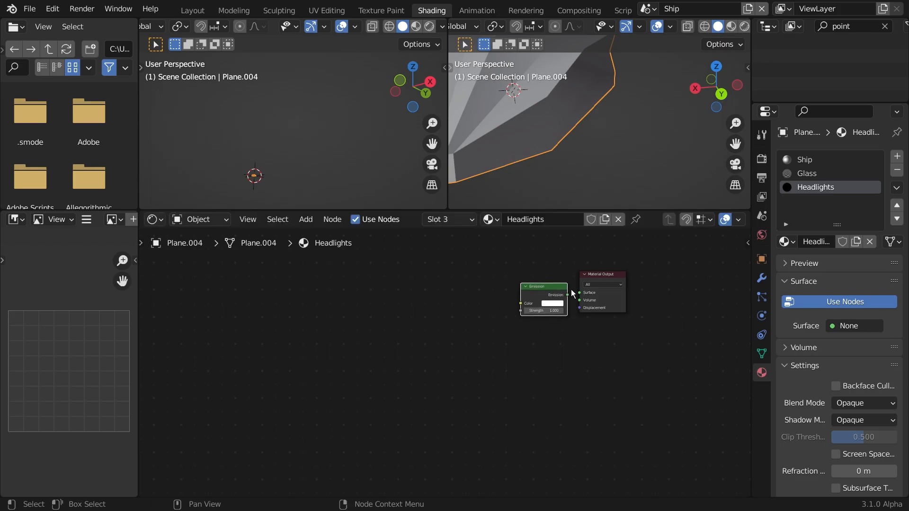
drag(584, 296, 582, 293)
scroll(549, 128, down, 5)
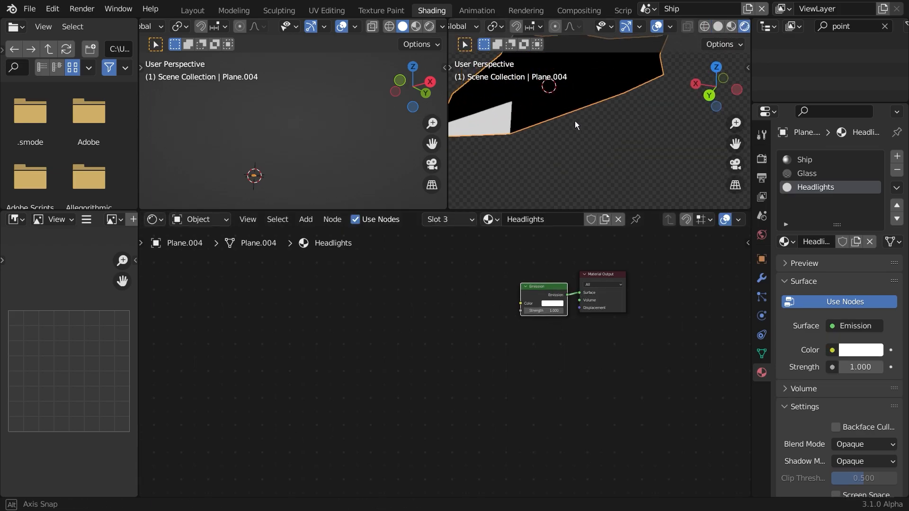
Step: Add a loop cut along the lower edge of the hull's side
key(Tab)
scroll(606, 103, up, 2)
click(656, 84)
shift+middle_drag(626, 104, 599, 125)
scroll(599, 126, down, 1)
right_click(620, 120)
key(Escape)
middle_drag(673, 116, 639, 121)
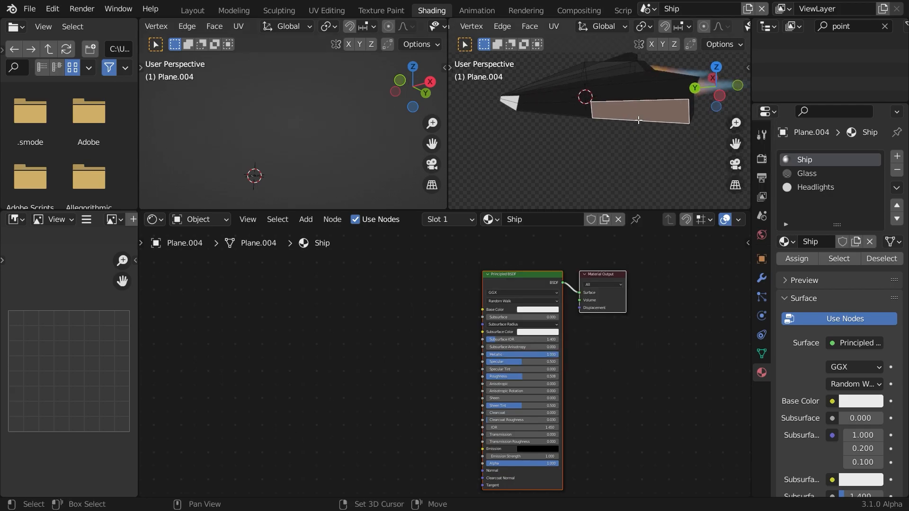
key(ctrl+r)
click(628, 121)
right_click(626, 122)
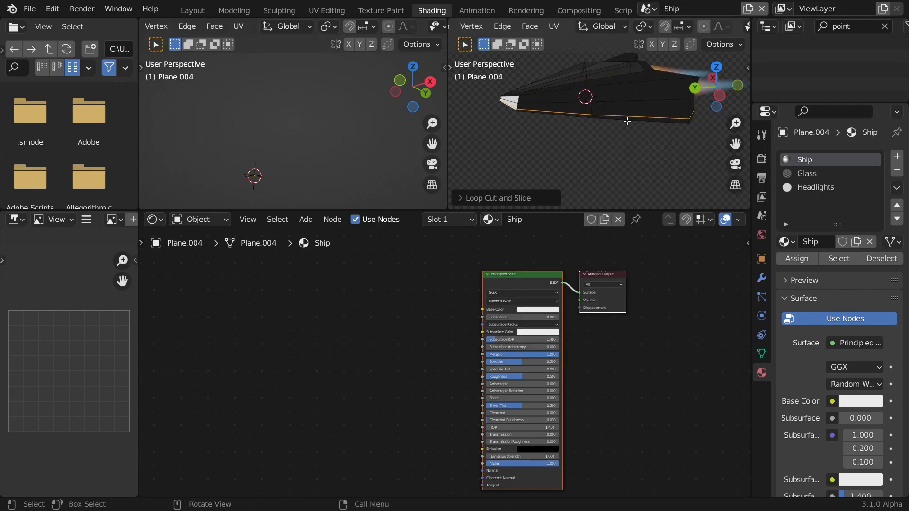
Step: Select the narrow strip of faces along the hull's lower edge and assign the Headlights material to it
alt+click(637, 120)
middle_drag(710, 121, 615, 156)
scroll(686, 151, down, 2)
click(615, 156)
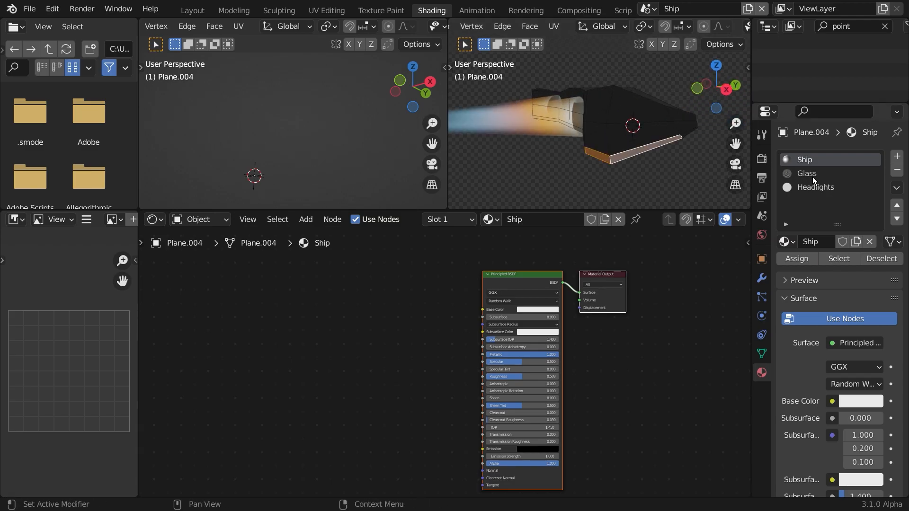
click(803, 188)
click(800, 260)
key(Tab)
Step: Examine the glowing nose and lower light strip on the ship from the side
middle_drag(493, 176, 564, 133)
scroll(637, 147, down, 2)
mouse_move(616, 119)
middle_down()
mouse_move(600, 135)
mouse_move(628, 120)
mouse_move(635, 152)
mouse_move(607, 155)
mouse_move(607, 132)
middle_up()
key(Tab)
click(608, 99)
scroll(613, 102, up, 1)
click(617, 106)
key(Tab)
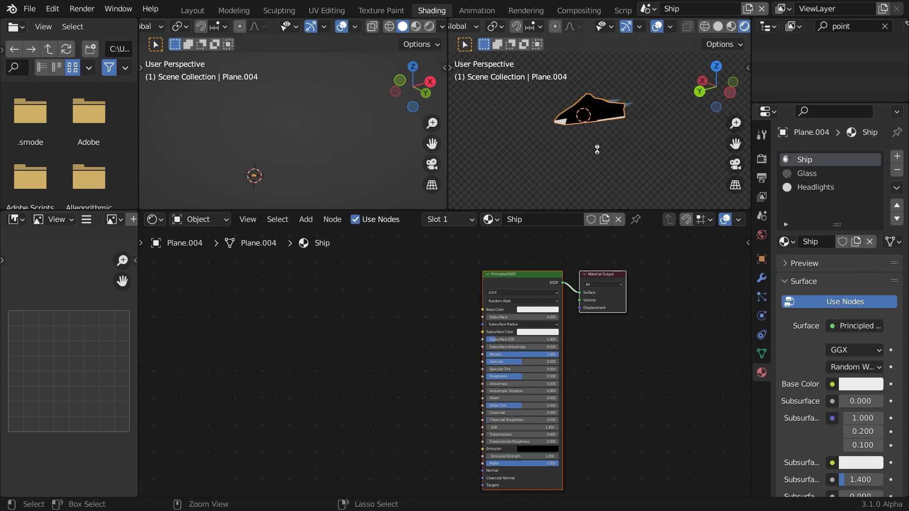
Step: Save the file and switch the ship's viewport back to solid shading
key(ctrl+s)
scroll(598, 147, up, 3)
click(718, 26)
shift+middle_drag(605, 95, 613, 121)
click(645, 115)
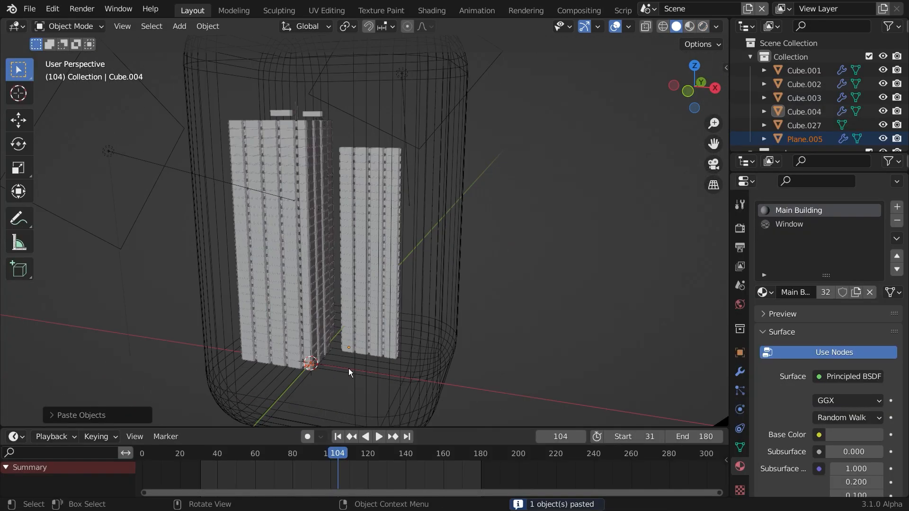
Step: Move the ship pasted into the skyscraper scene along Y towards the smaller tower
key(g)
key(y)
click(341, 226)
key(g)
key(y)
click(378, 199)
key(KP_Decimal)
scroll(373, 201, down, 8)
middle_drag(374, 200, 345, 284)
scroll(433, 175, up, 3)
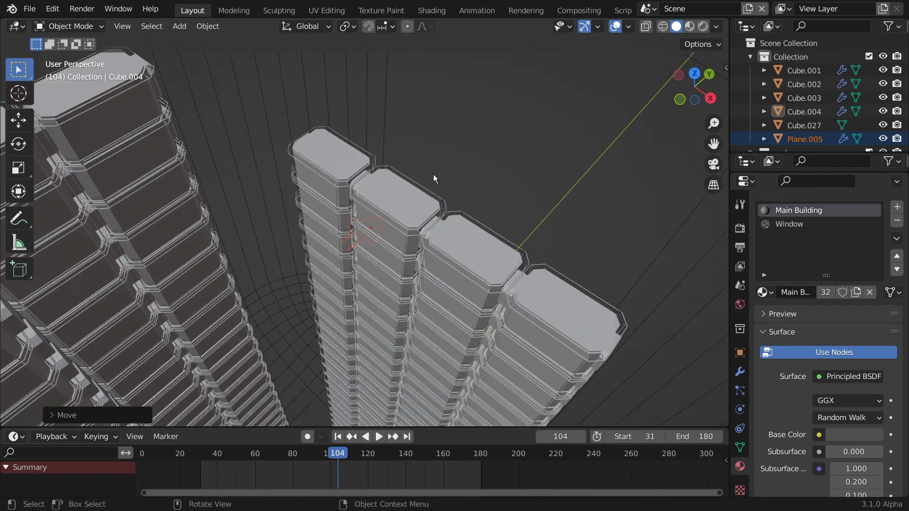
key(g)
key(y)
Step: Rotate the pasted ship about the Z axis and resize it to suit the towers
key(r)
key(z)
key(Return)
scroll(378, 208, down, 4)
middle_drag(373, 227, 359, 208)
key(s)
click(362, 245)
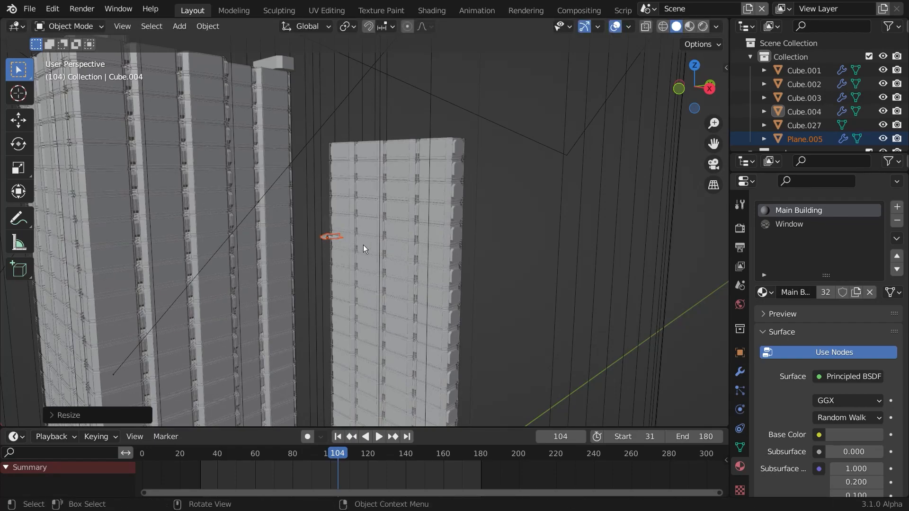
Step: Position the ship within the camera view, shifting it along X in front of the distant tower
key(KP_0)
scroll(399, 220, up, 2)
scroll(427, 197, down, 1)
shift+middle_drag(428, 197, 413, 229)
key(g)
click(408, 261)
key(g)
key(x)
click(455, 247)
Step: Using rendered shading, reposition the ship in the camera frame and scale it to about 0.85
click(703, 26)
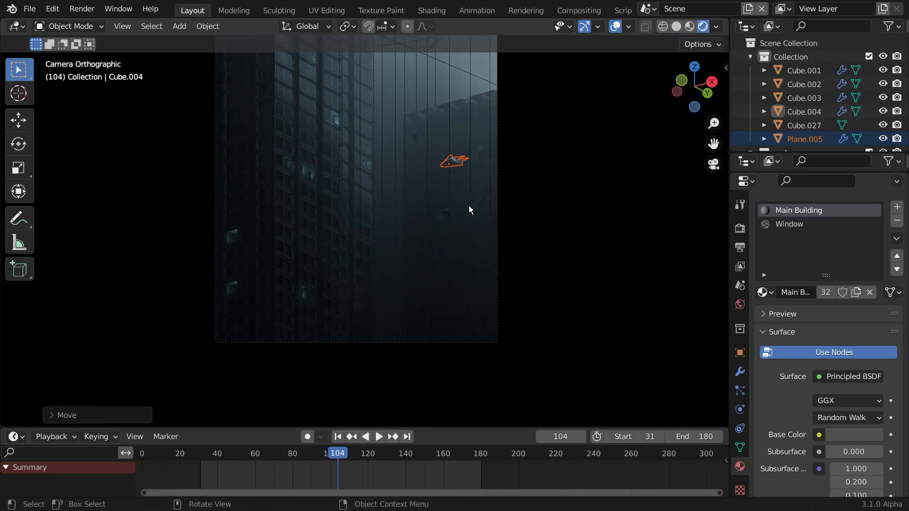
click(543, 208)
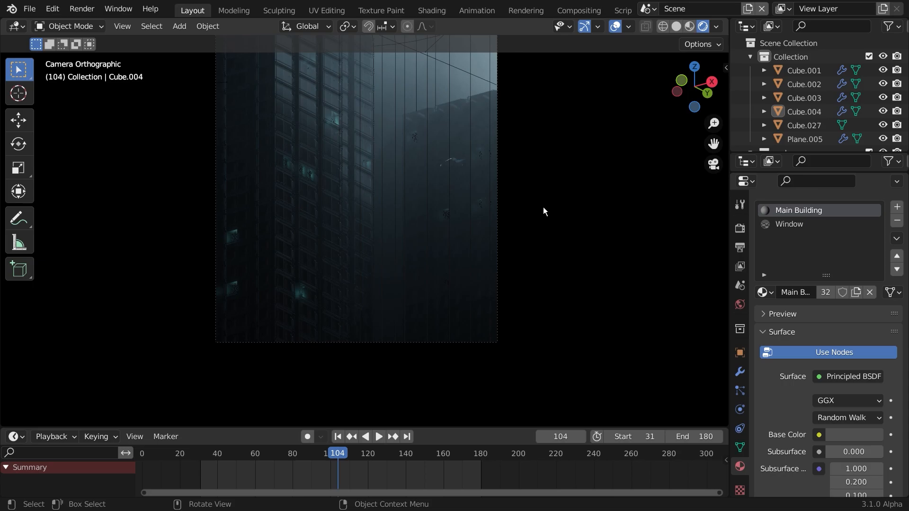
click(458, 166)
key(g)
click(462, 204)
key(s)
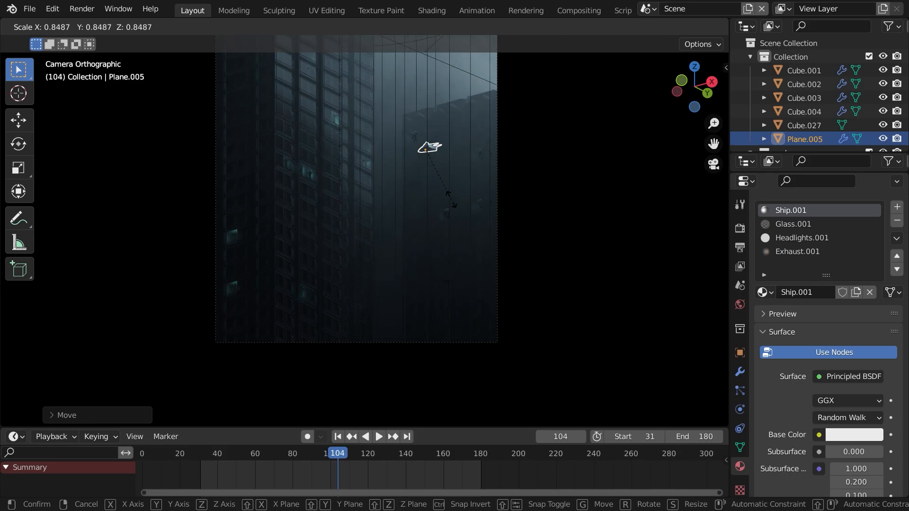
click(450, 203)
Step: Set the Exhaust.001 material's Emission strength to 20 and shift its ColorRamp stops, placing the orange one at 0.351
click(787, 252)
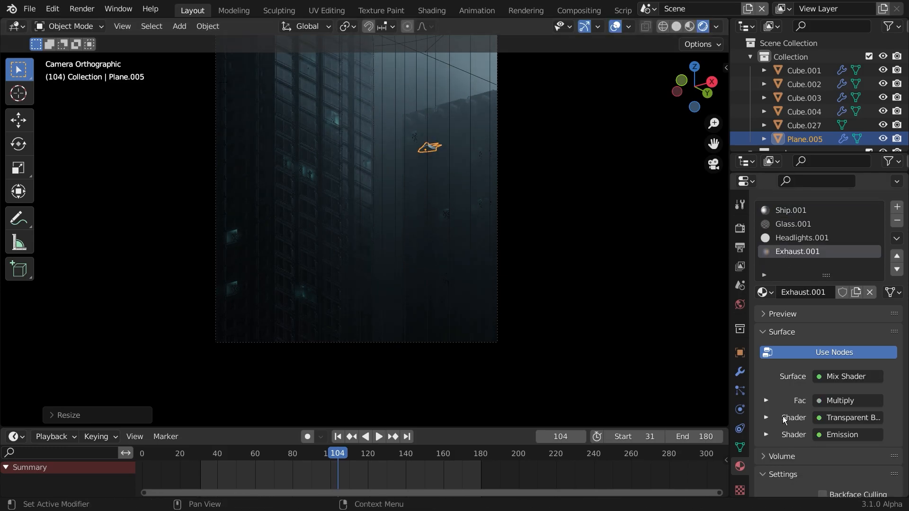
click(432, 10)
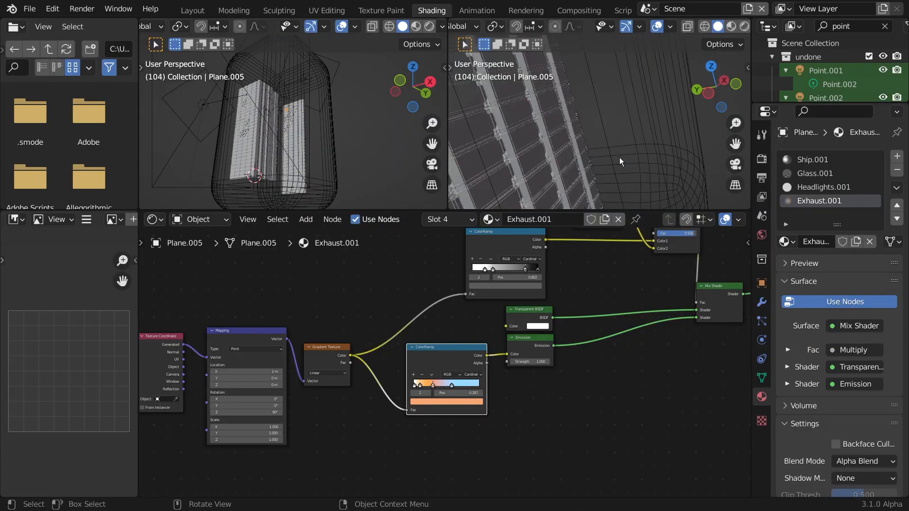
scroll(577, 367, up, 3)
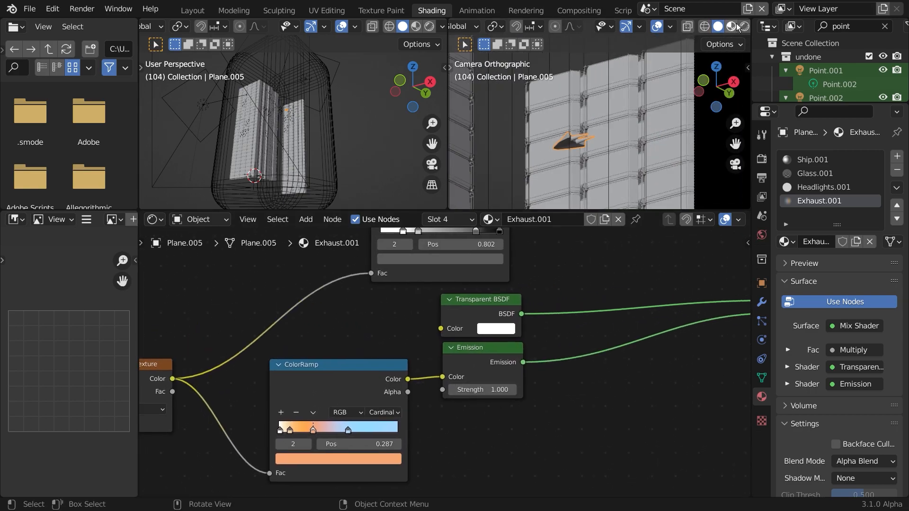
click(745, 27)
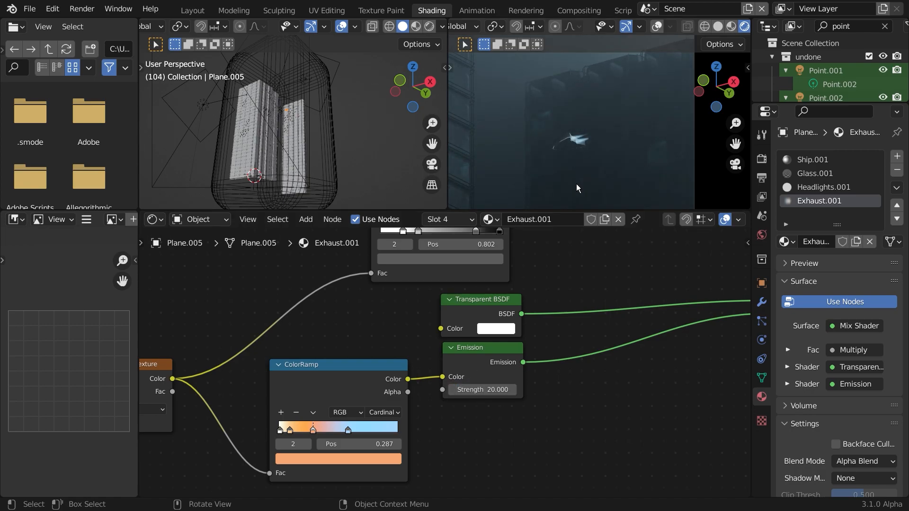
drag(350, 430, 373, 428)
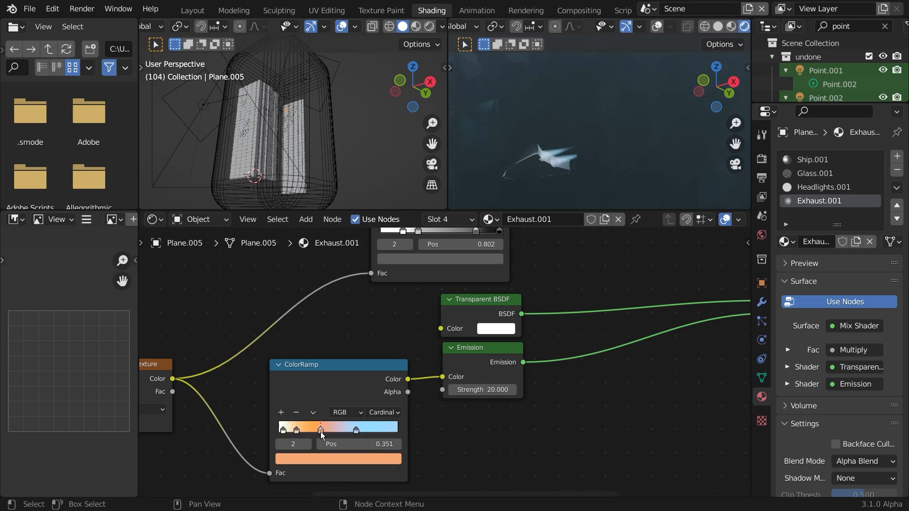
Step: Add a point light at the ship and shift it along X and Y to sit beside the rear exhausts
key(shift+a)
click(367, 337)
middle_drag(334, 156, 311, 19)
key(g)
key(x)
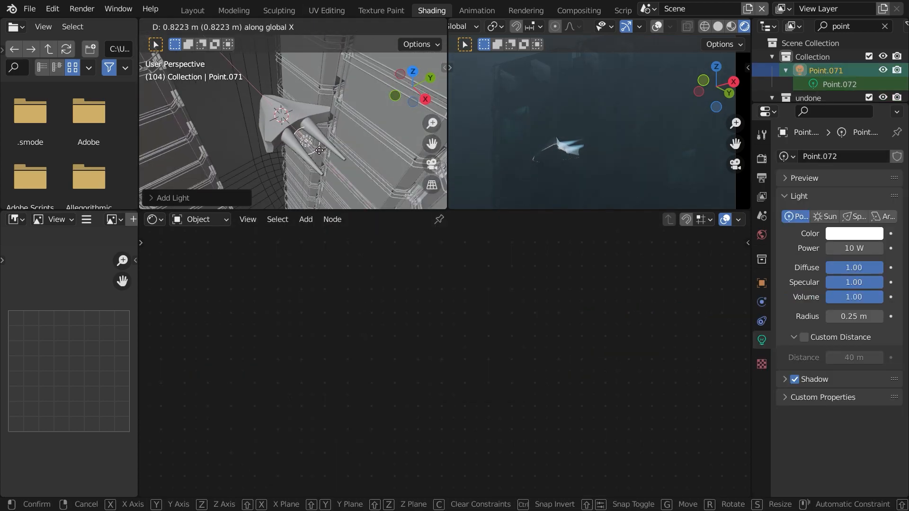
click(320, 151)
key(g)
key(x)
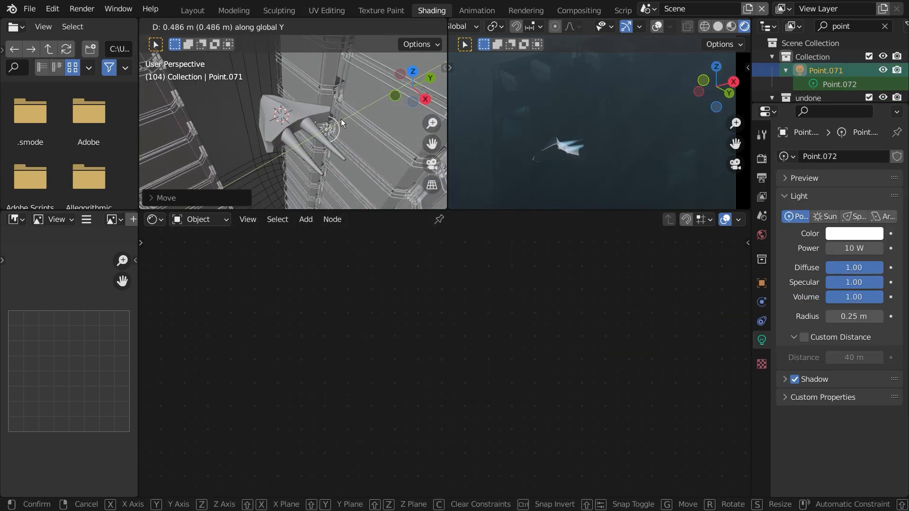
click(341, 119)
Step: Give the new point light a pale warm yellow color and a power of 19.4 W
click(850, 234)
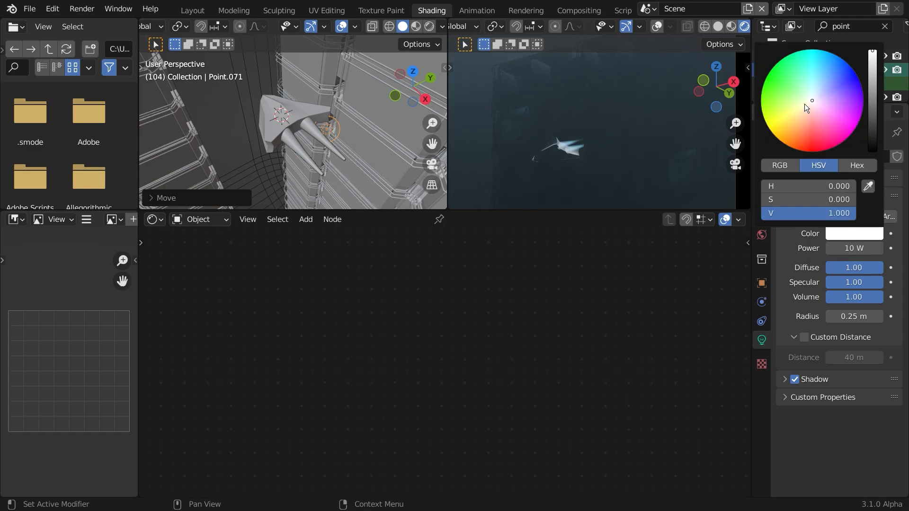
drag(855, 248, 876, 248)
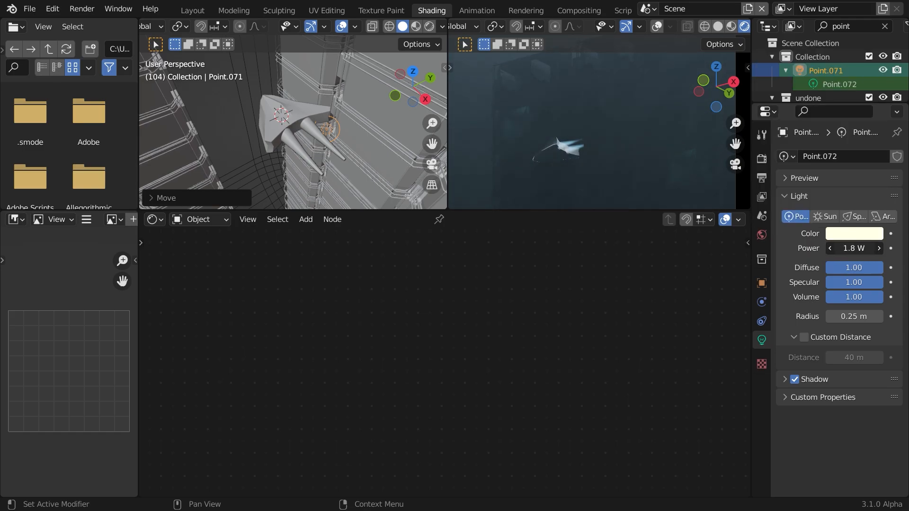
middle_drag(355, 132, 344, 166)
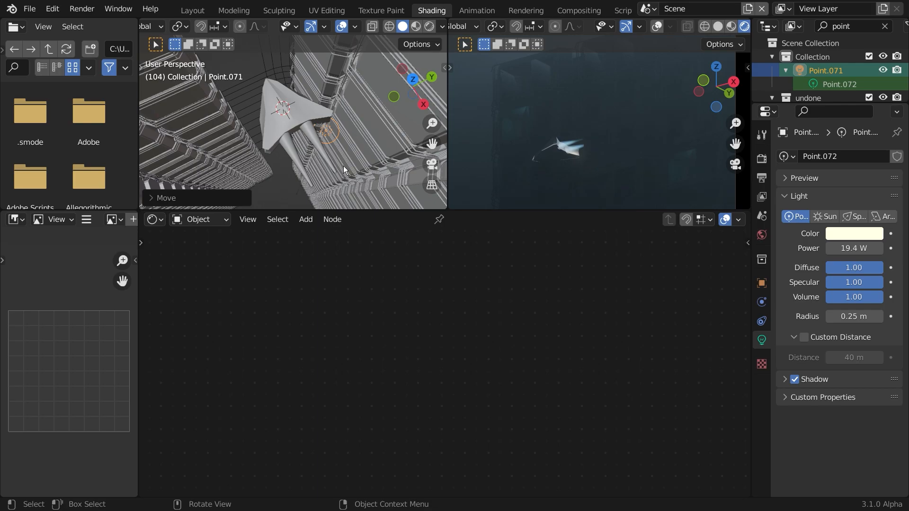
scroll(628, 169, up, 2)
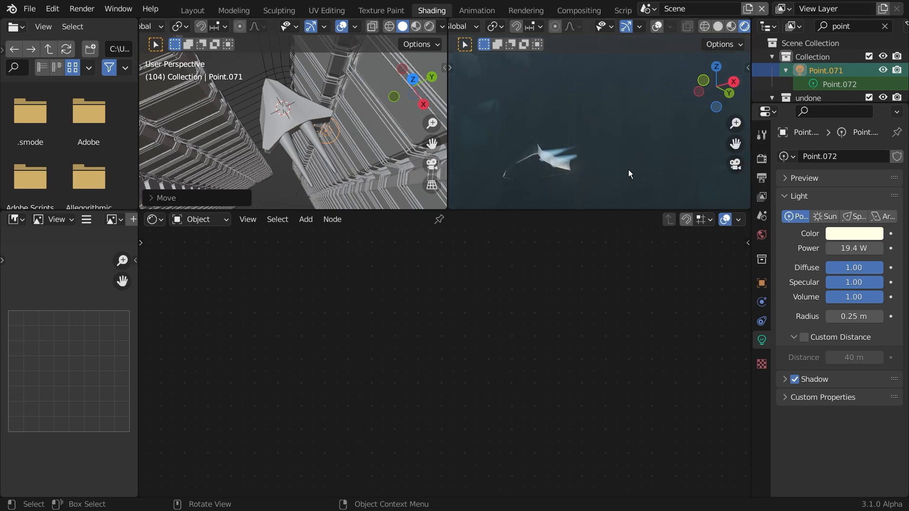
Step: In the ship's Exhaust.001 material, shift the greyscale ColorRamp's grey stop toward white and lighten the black stop at 1.000 to dark grey
click(318, 152)
middle_drag(487, 426, 513, 474)
drag(491, 279, 482, 279)
click(527, 278)
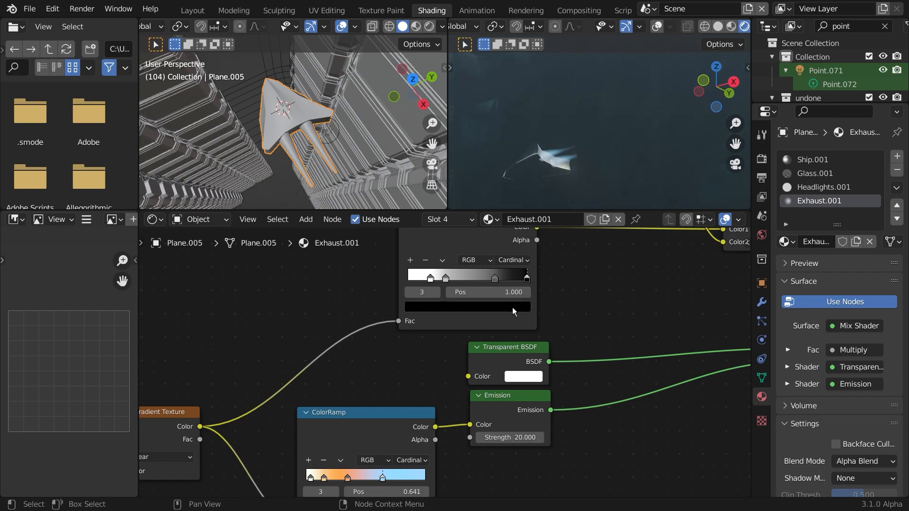
click(512, 307)
drag(503, 198, 504, 217)
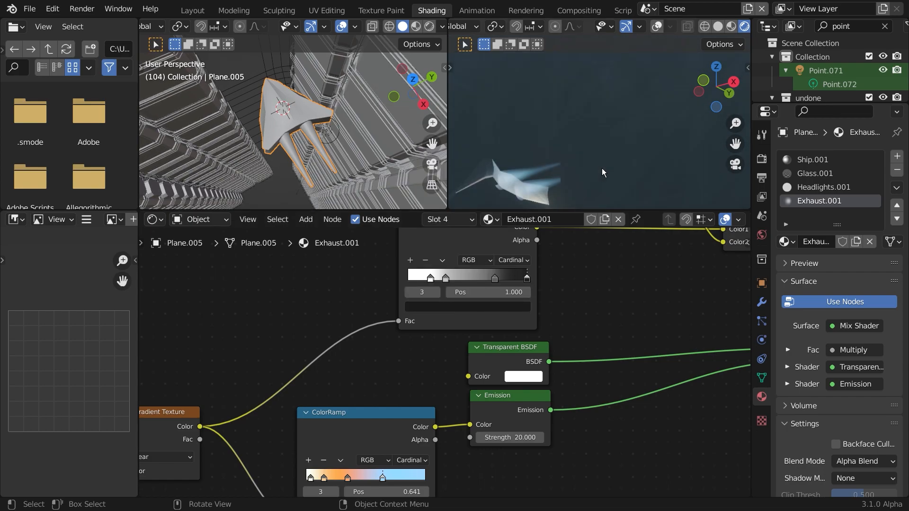
Step: Shift the ship slightly along negative Y, and move the point light along Y to keep it near the exhausts
scroll(567, 185, up, 4)
key(g)
key(y)
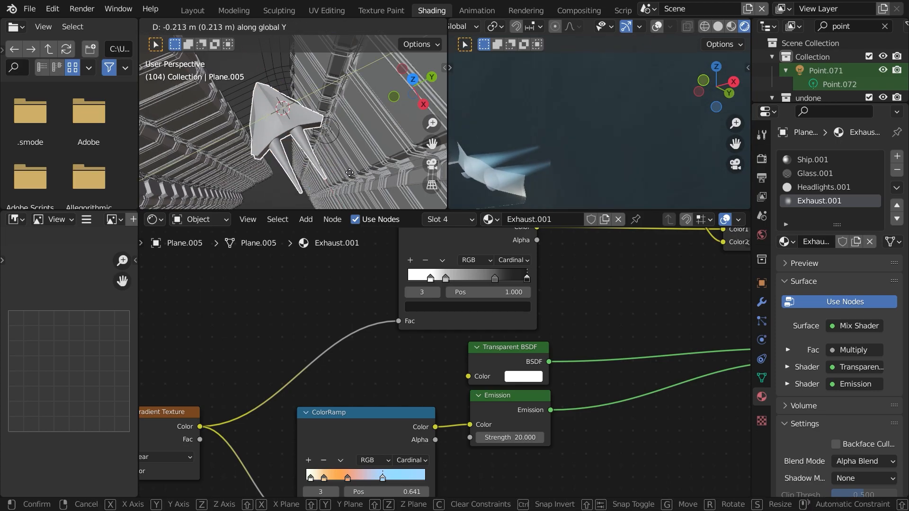
click(328, 130)
click(327, 129)
middle_drag(327, 129, 303, 156)
key(g)
key(y)
click(332, 169)
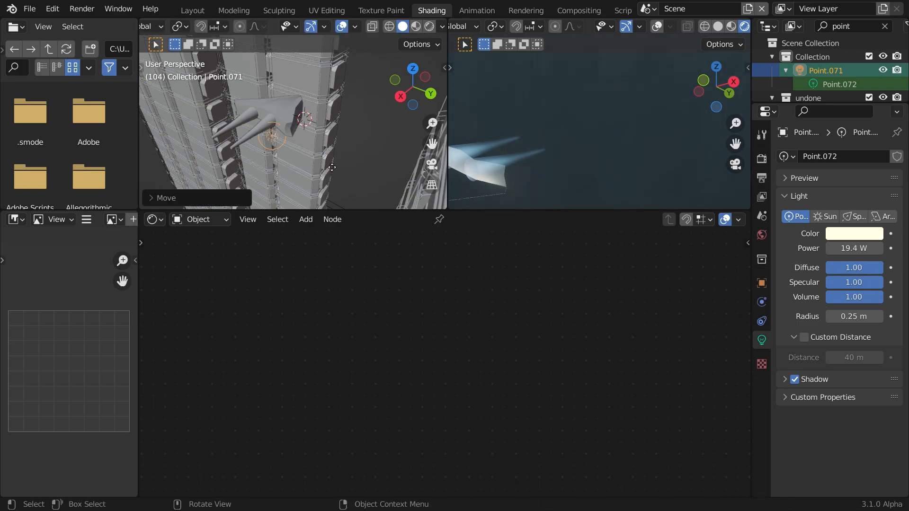
Step: Duplicate the point light along negative Y to light the other side of the ship
key(shift+d)
key(y)
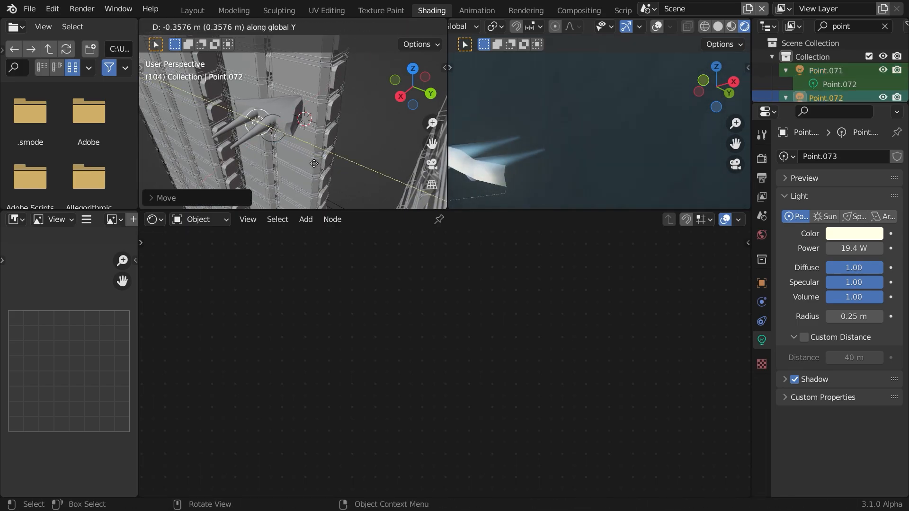
click(300, 157)
scroll(529, 183, down, 8)
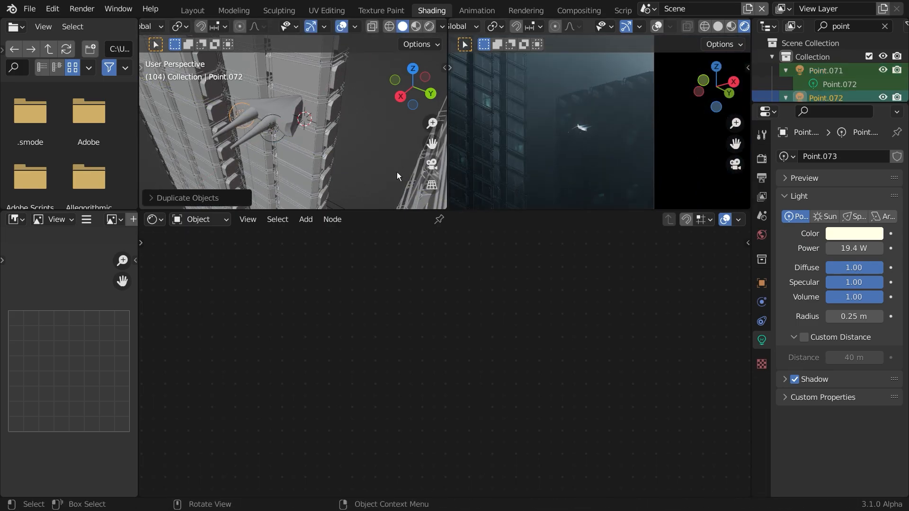
Step: In the ship's mesh, select the vertex at the nose tip and snap the 3D cursor to it
middle_drag(397, 172, 311, 125)
click(297, 125)
key(Tab)
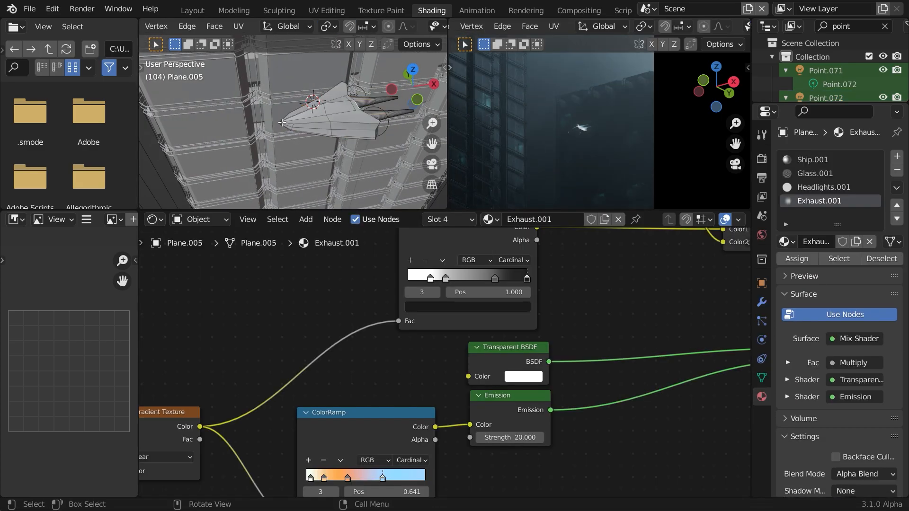
click(272, 137)
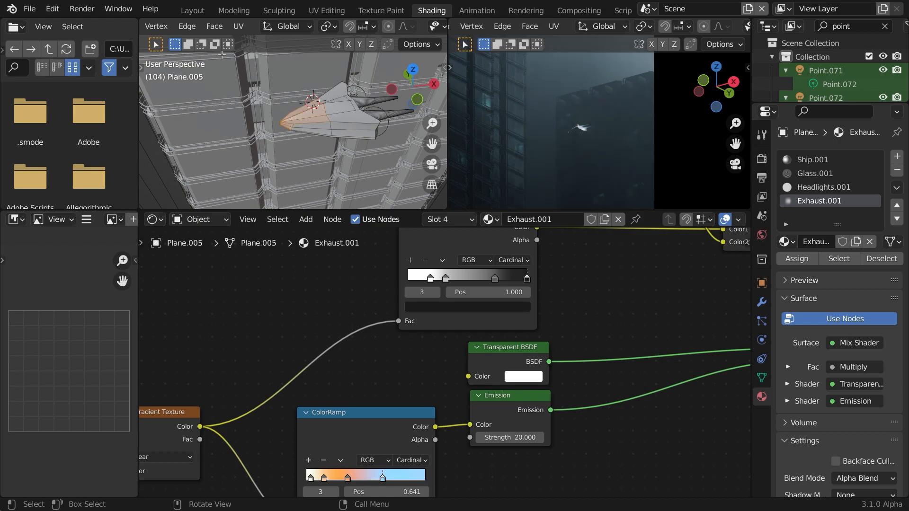
click(286, 126)
key(shift+s)
click(279, 206)
key(Tab)
Step: Add a spot light at the ship's nose and, in the Layout workspace, rotate it 90° about Y to point ahead
key(shift+a)
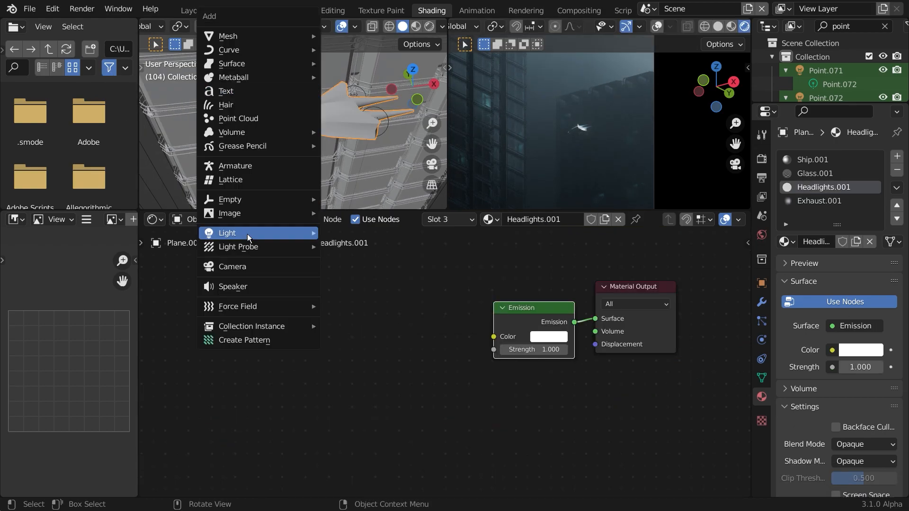
mouse_move(247, 233)
click(352, 263)
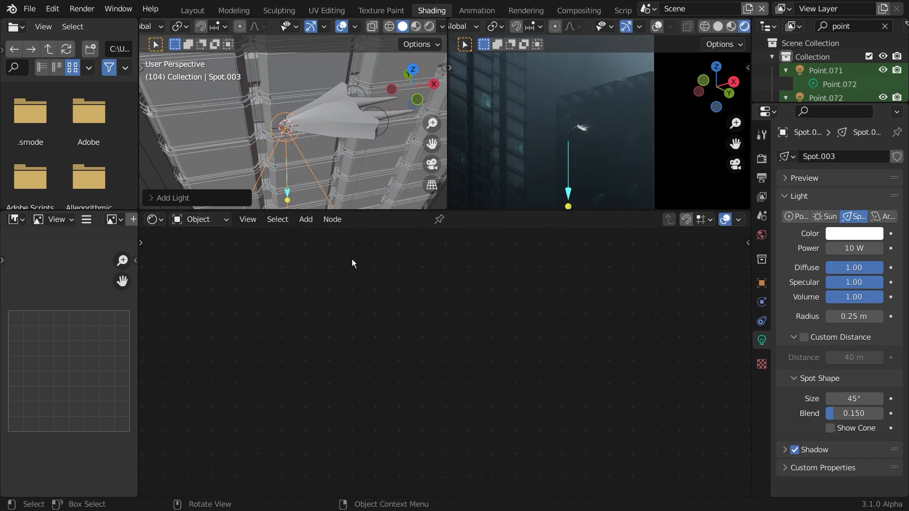
click(198, 13)
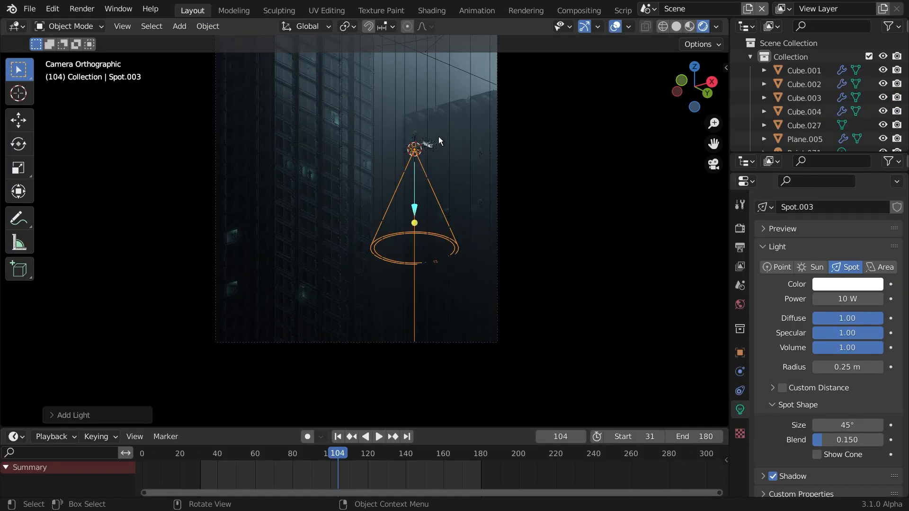
scroll(434, 189, up, 3)
scroll(431, 229, down, 3)
text(rx90y)
key(Return)
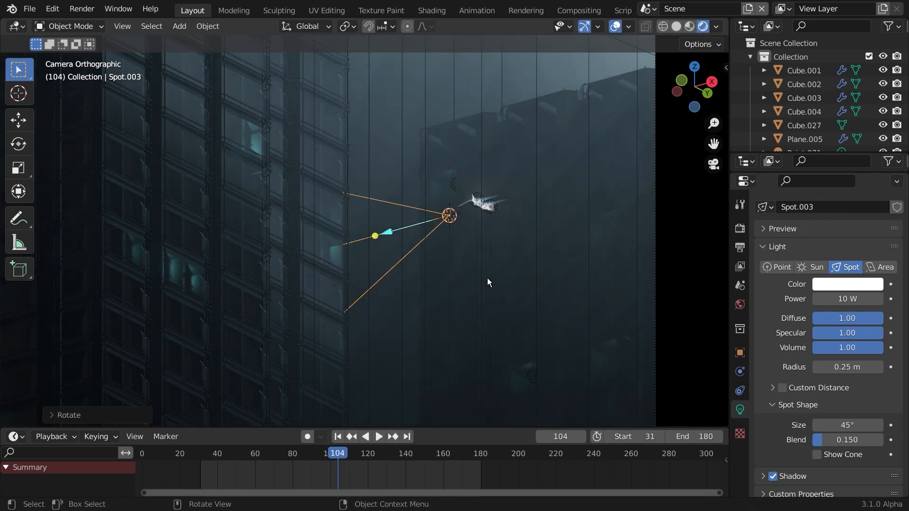
Step: Set the spot light's power to 200 W, hide the viewport overlays, and raise the power to 600 W
click(831, 302)
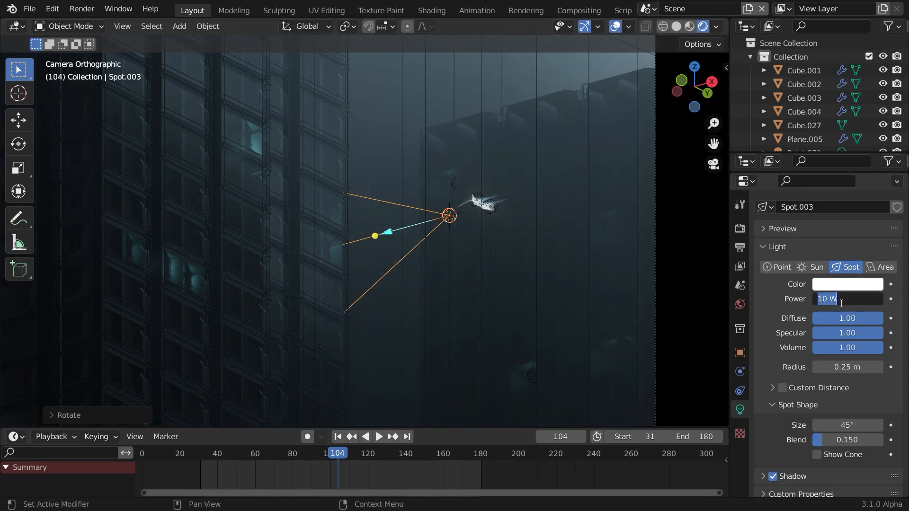
key(Return)
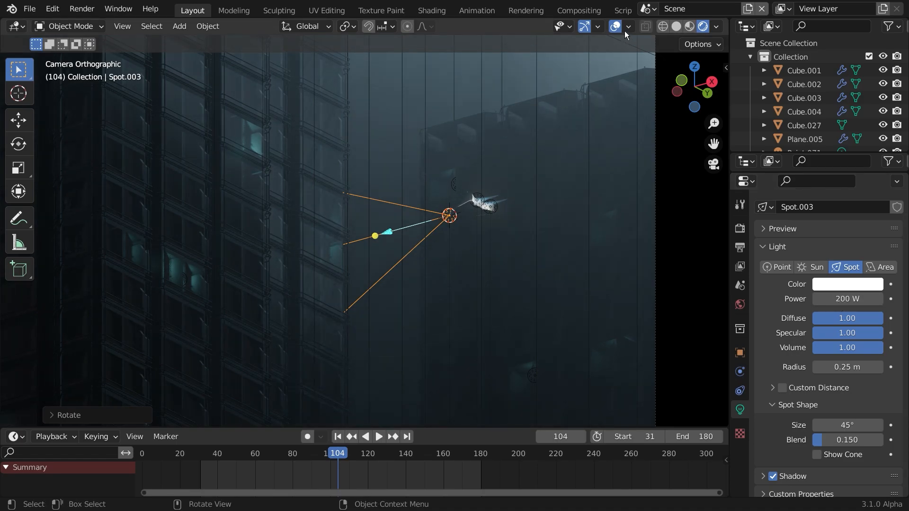
click(610, 27)
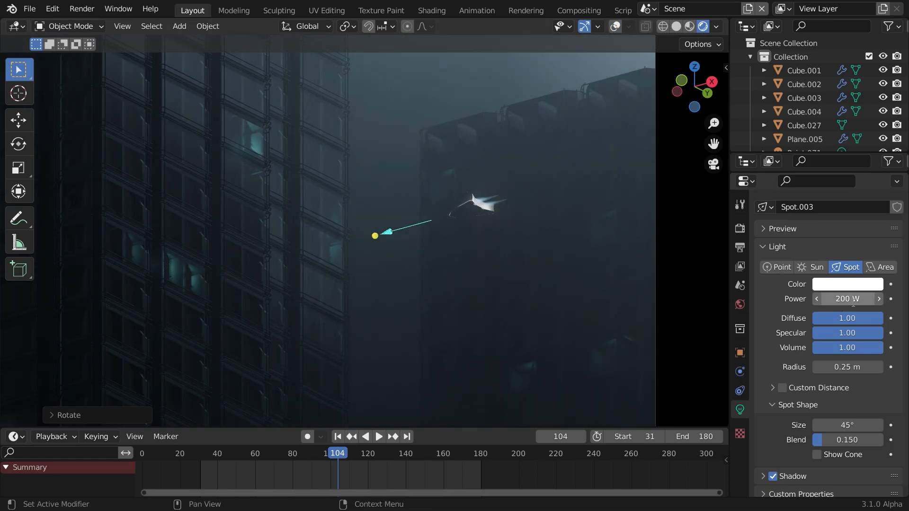
key(Return)
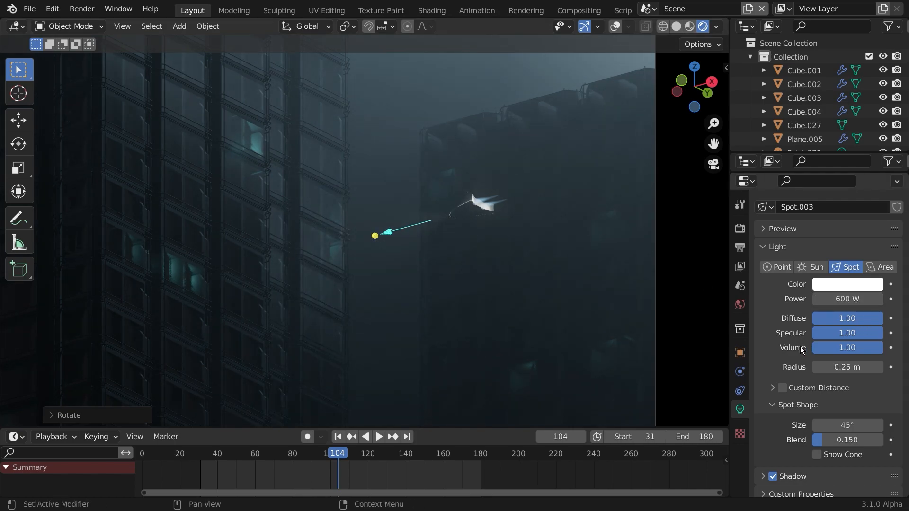
Step: Narrow the spot light's cone size to 29.3° and enter a new power for it
scroll(821, 346, down, 1)
drag(847, 419, 816, 419)
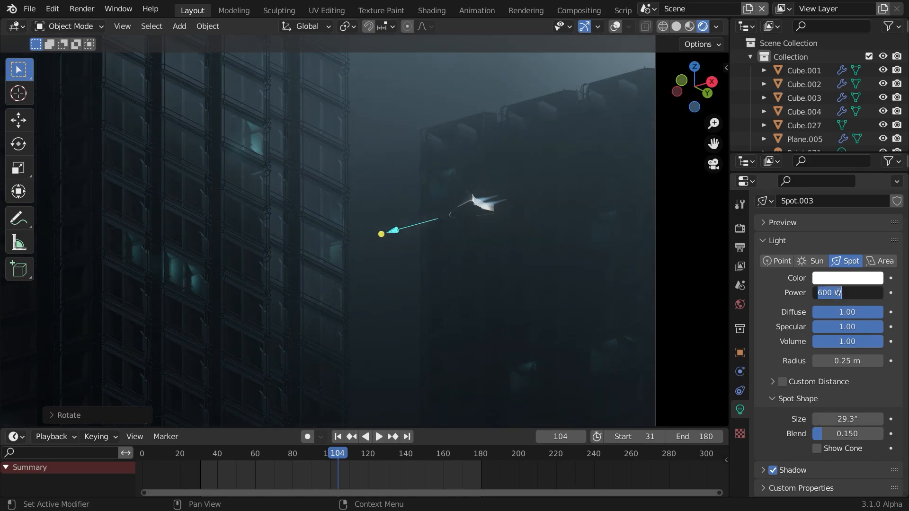
key(Return)
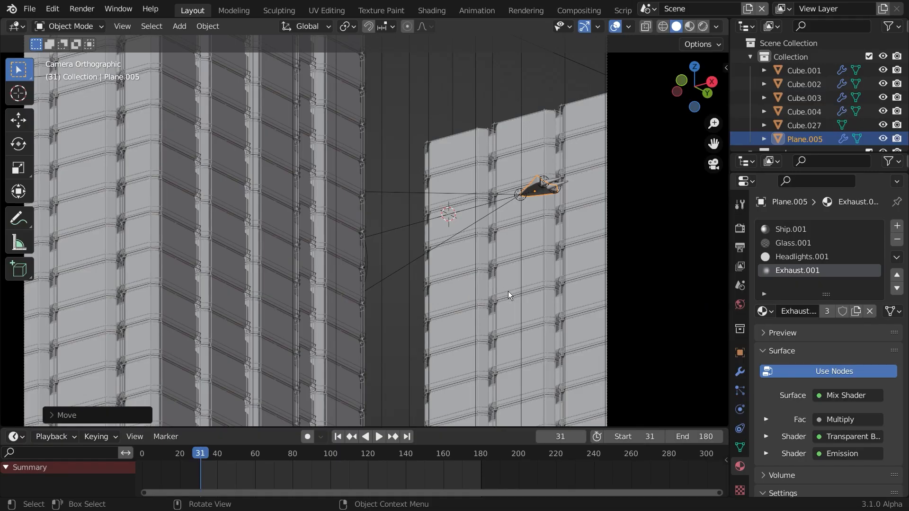
Step: At frame 31, rotate the ship slightly and insert a Location & Rotation keyframe
key(r)
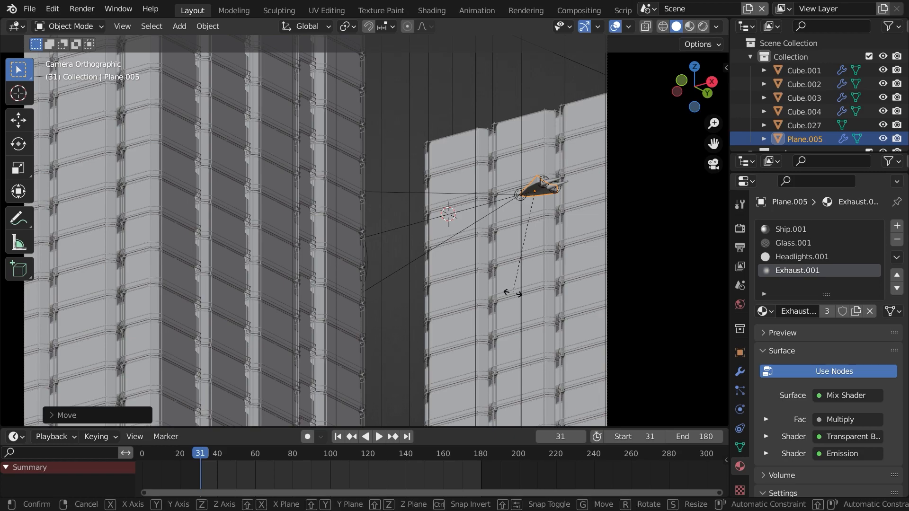
click(506, 273)
key(i)
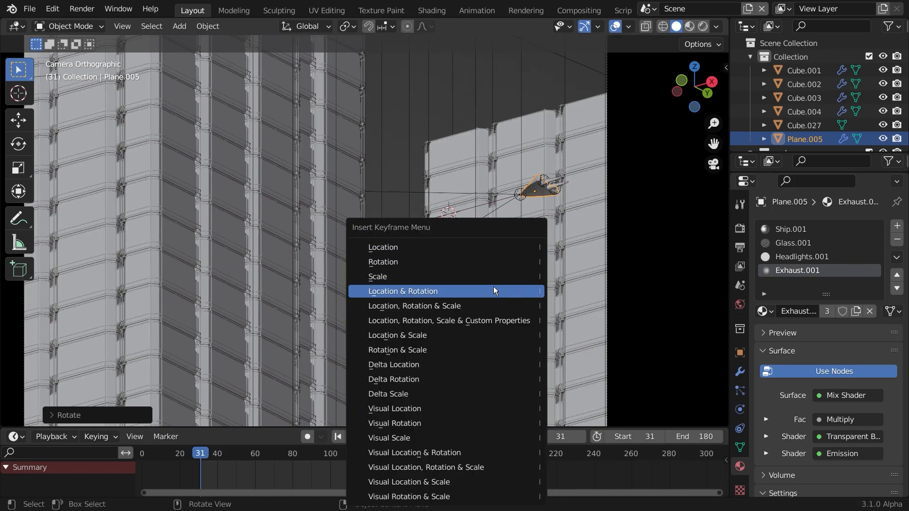
click(458, 292)
Step: At frame 180, move the ship forward along X, bank it about the X axis, and keyframe its location and rotation
drag(338, 453, 481, 453)
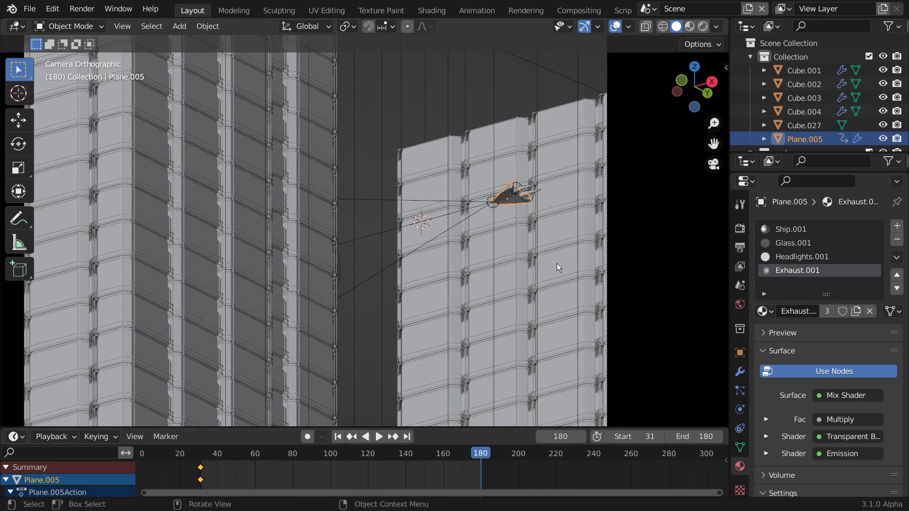
key(g)
key(x)
click(499, 267)
key(g)
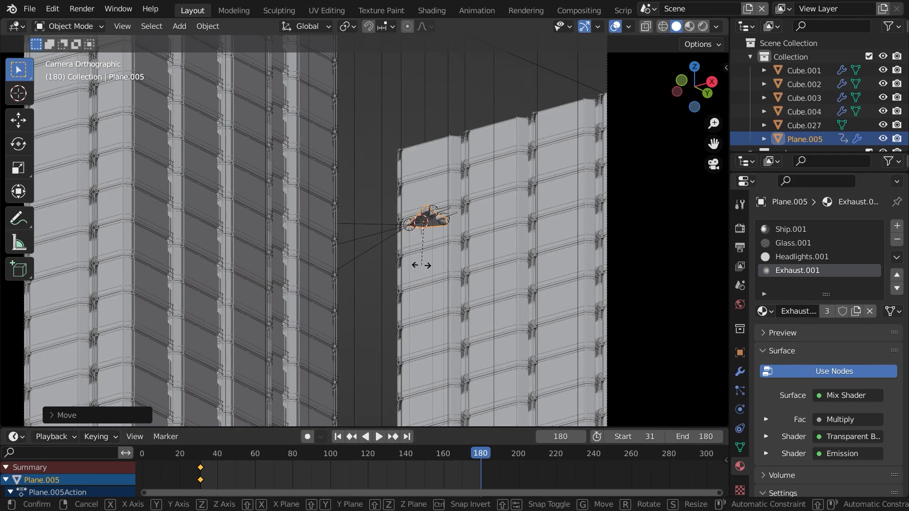
key(r)
key(x)
click(442, 263)
key(i)
click(388, 260)
Step: Check the camera's keyframes and play back the animation to review the ship's flight between the towers
scroll(341, 305, down, 5)
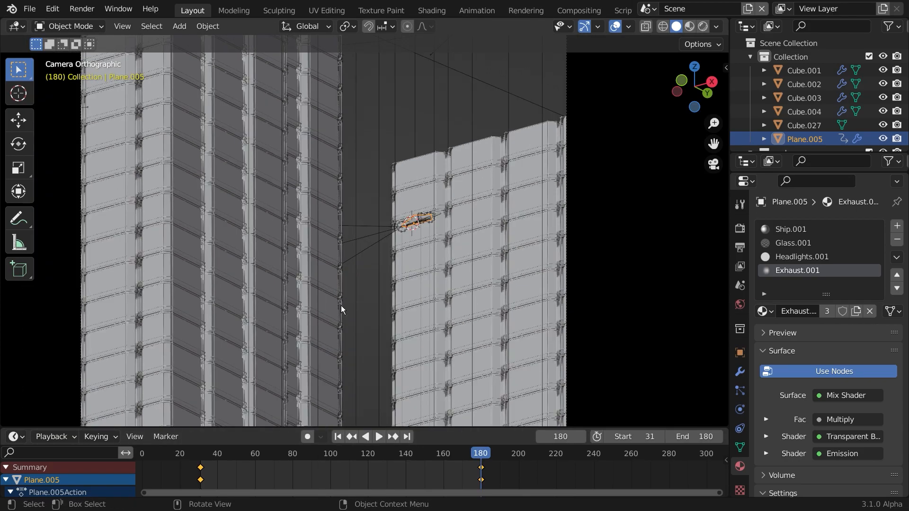
click(481, 291)
click(481, 291)
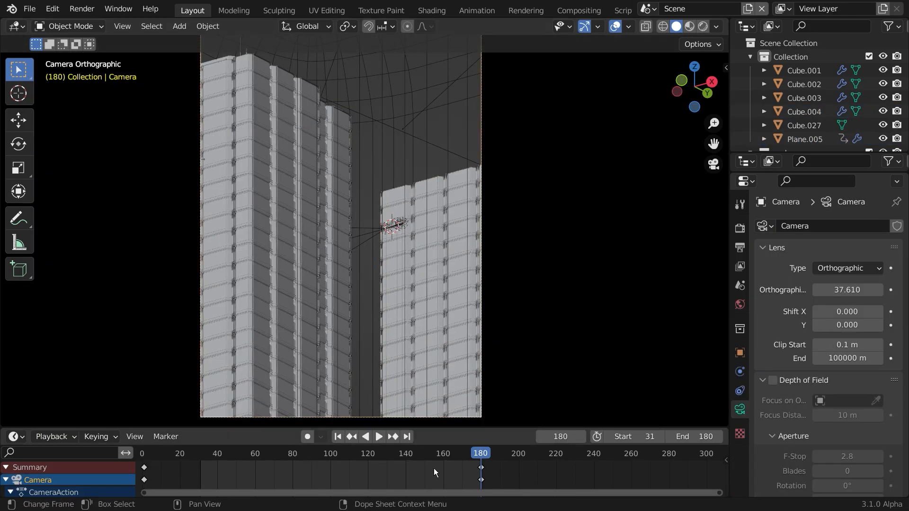
drag(429, 455, 402, 462)
scroll(308, 336, up, 3)
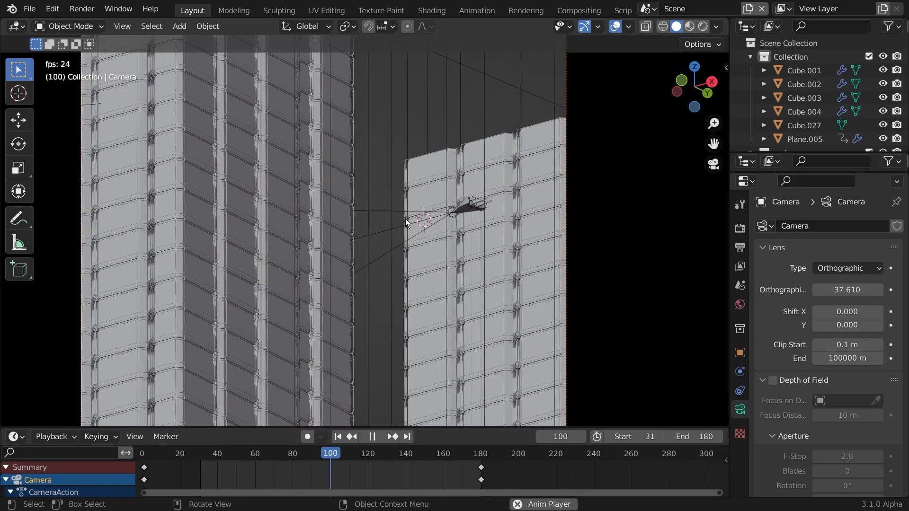
key(space)
Step: Set the ship's keyframes to Linear interpolation and play back the flight
click(433, 215)
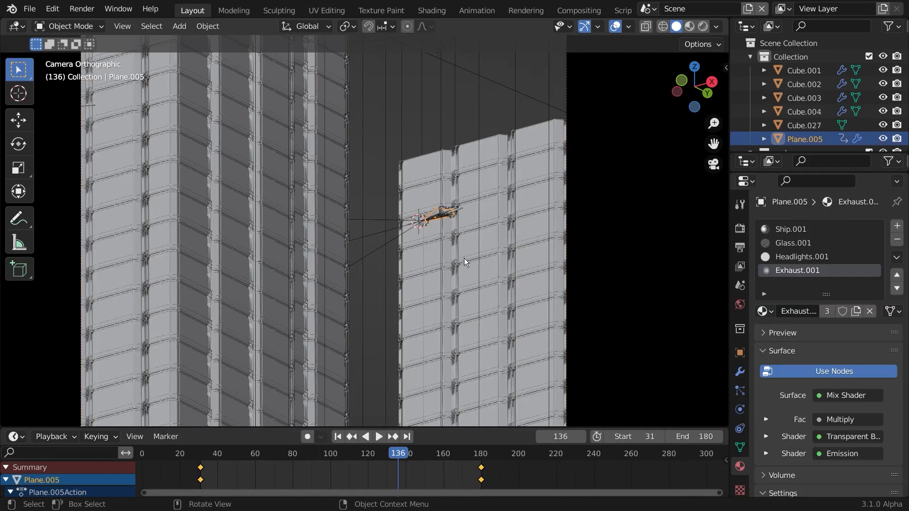
right_click(480, 468)
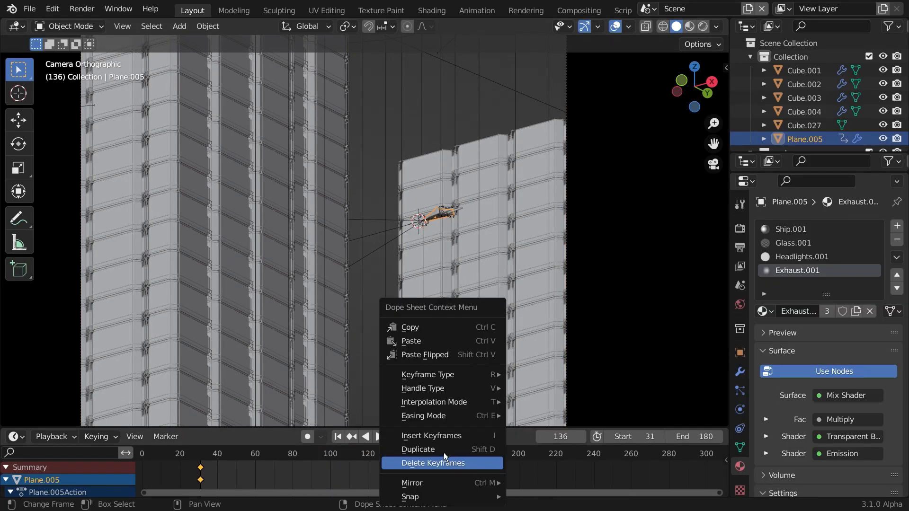
mouse_move(431, 403)
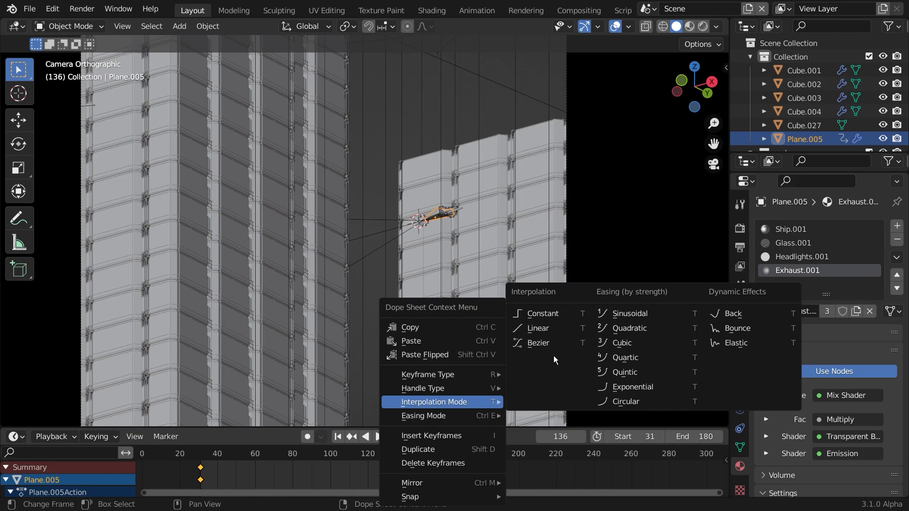
click(541, 331)
key(space)
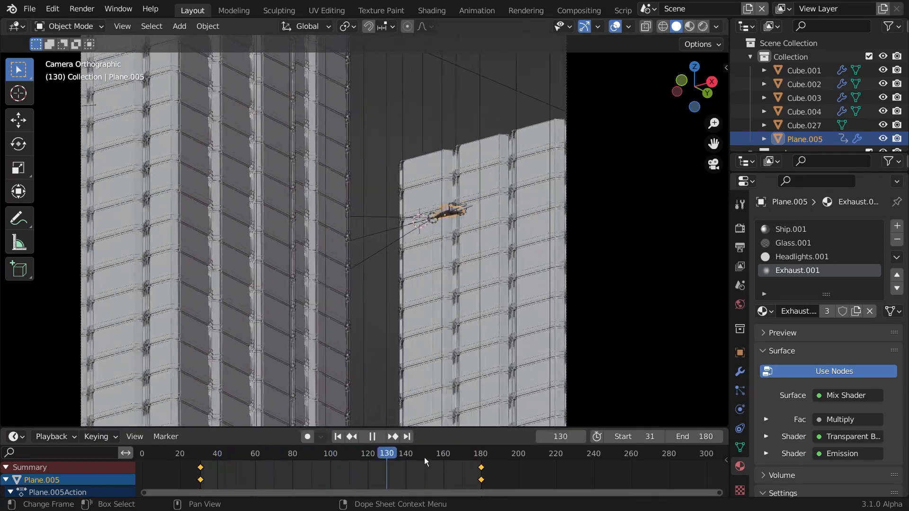
Step: Switch the viewport to rendered shading and play back the ship's flight
key(space)
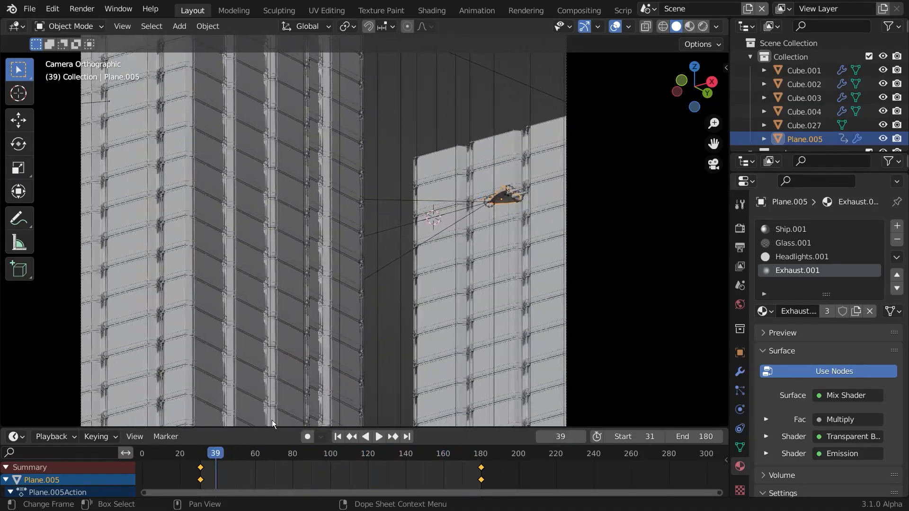
click(703, 26)
key(space)
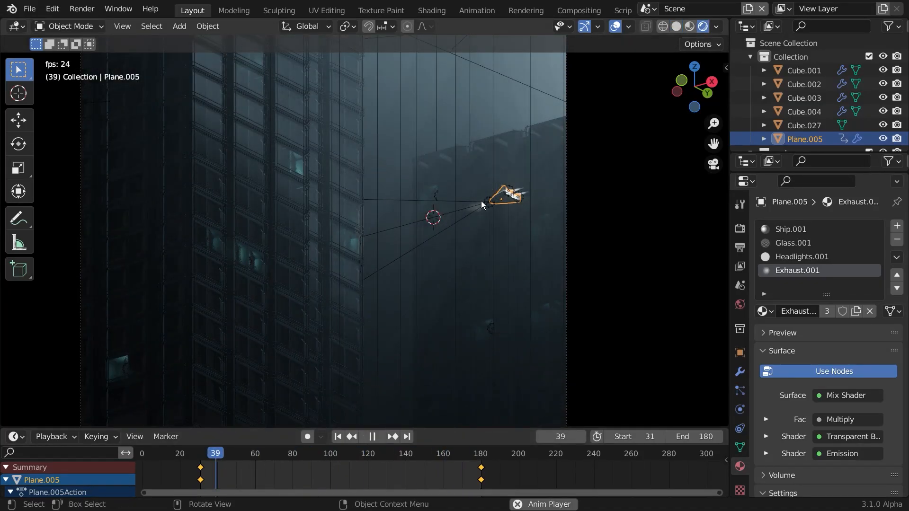
key(space)
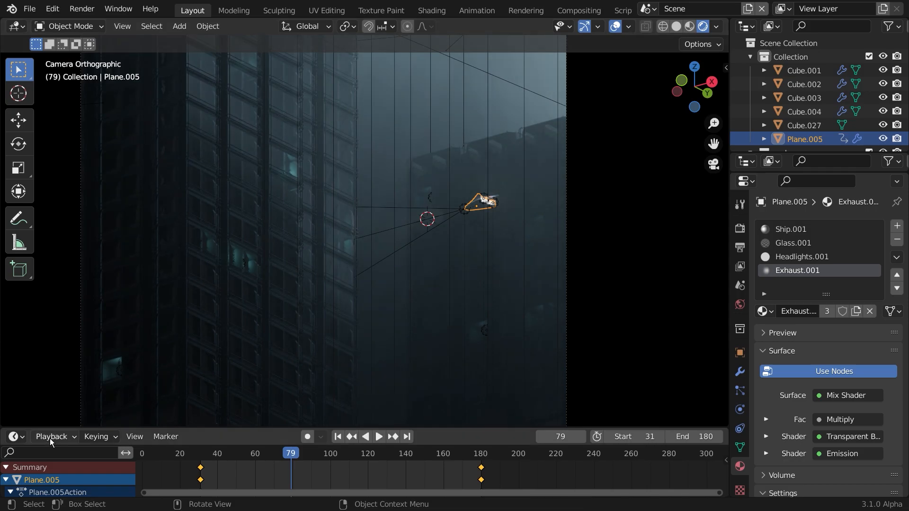
Step: Check the Frame Dropping playback sync setting and replay the rendered flight animation
click(50, 438)
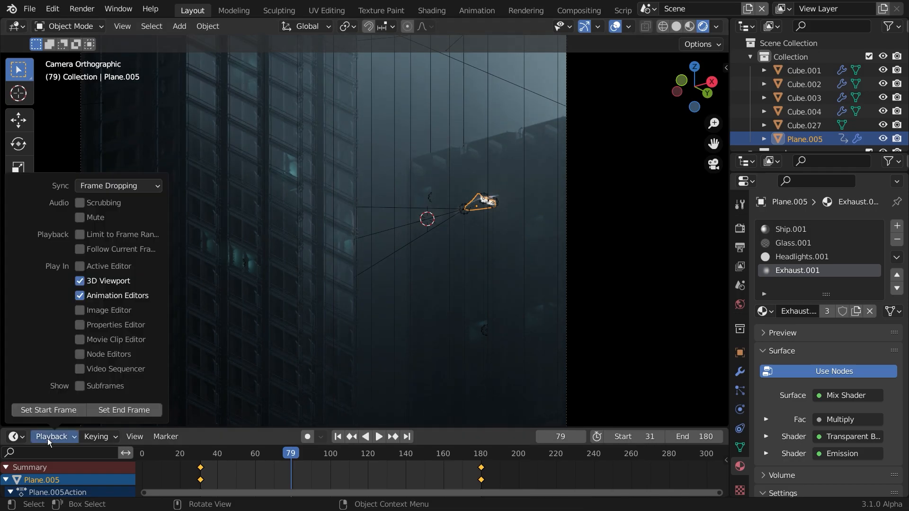
click(112, 186)
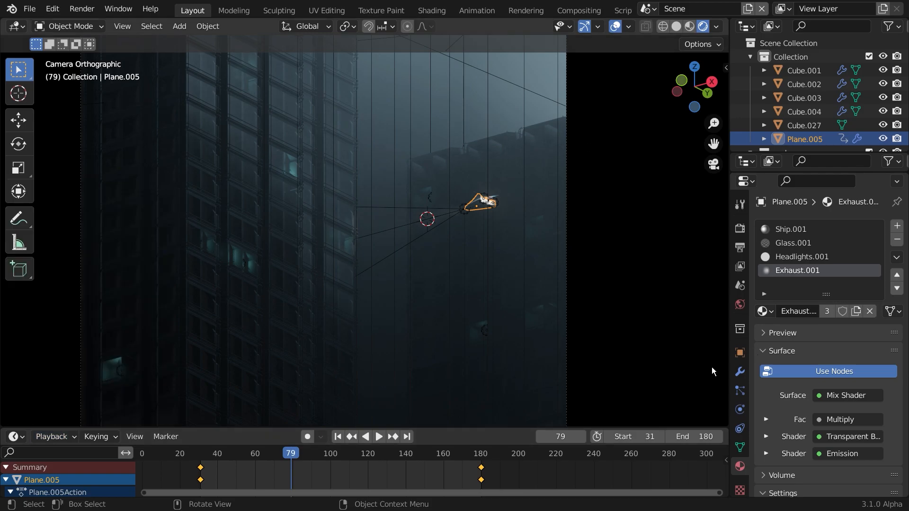
key(space)
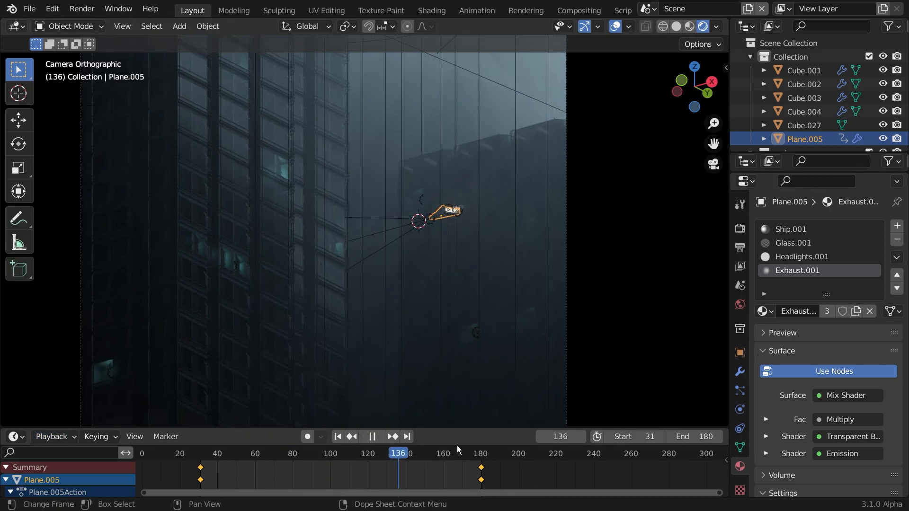
click(250, 452)
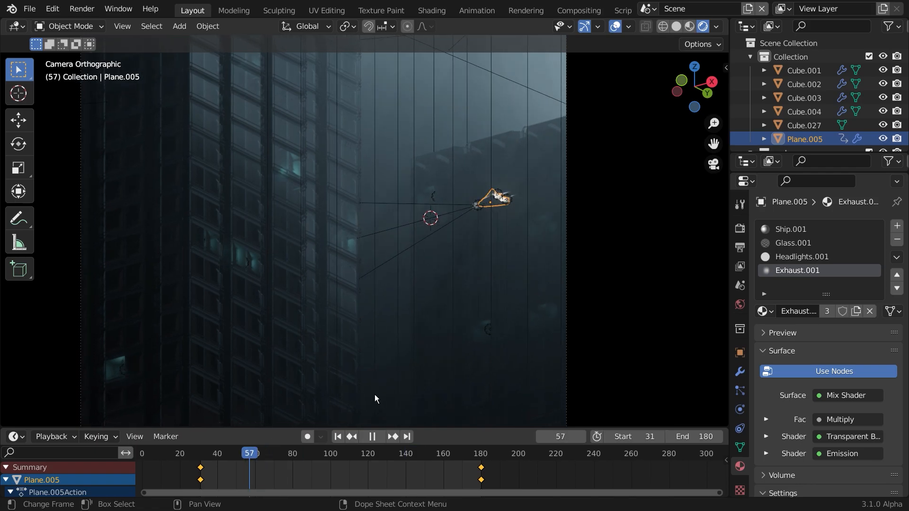
key(space)
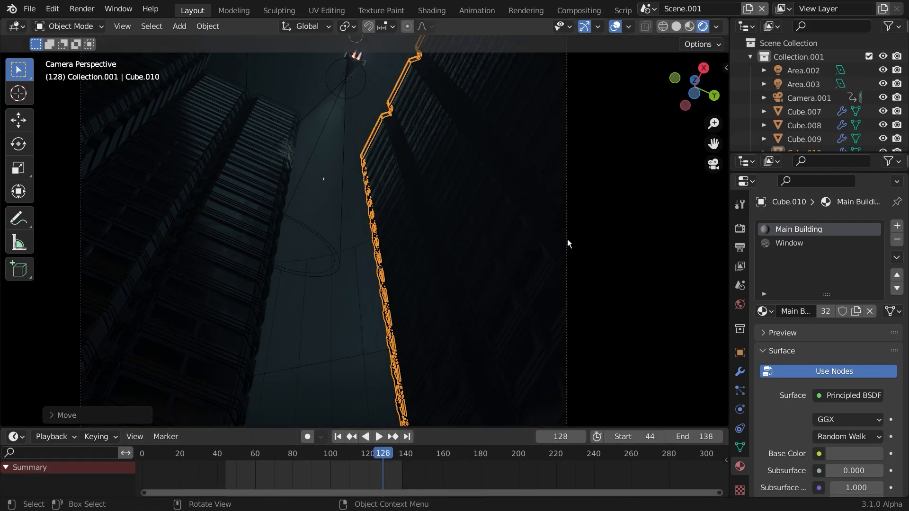
Step: Select the camera in Scene.001 and set its focal length to 30.1 mm
click(567, 240)
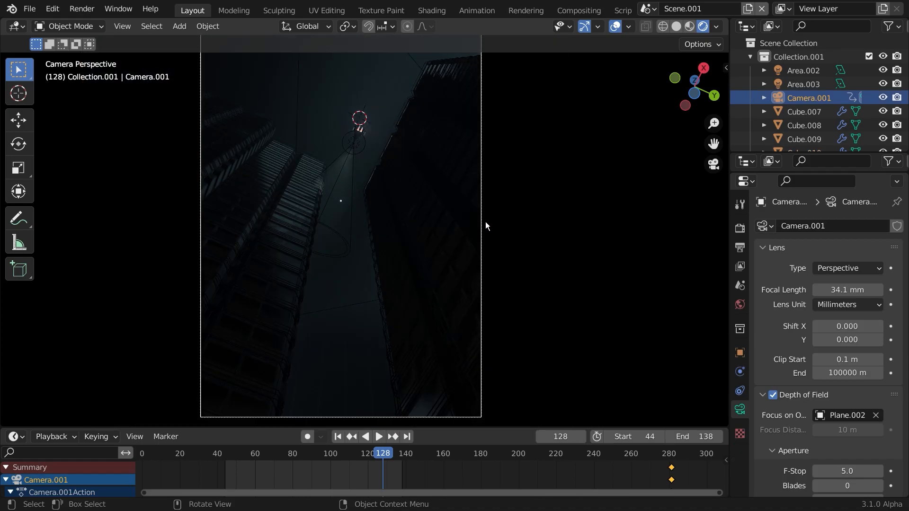
mouse_move(848, 289)
mouse_down()
mouse_move(817, 290)
mouse_move(839, 290)
mouse_up()
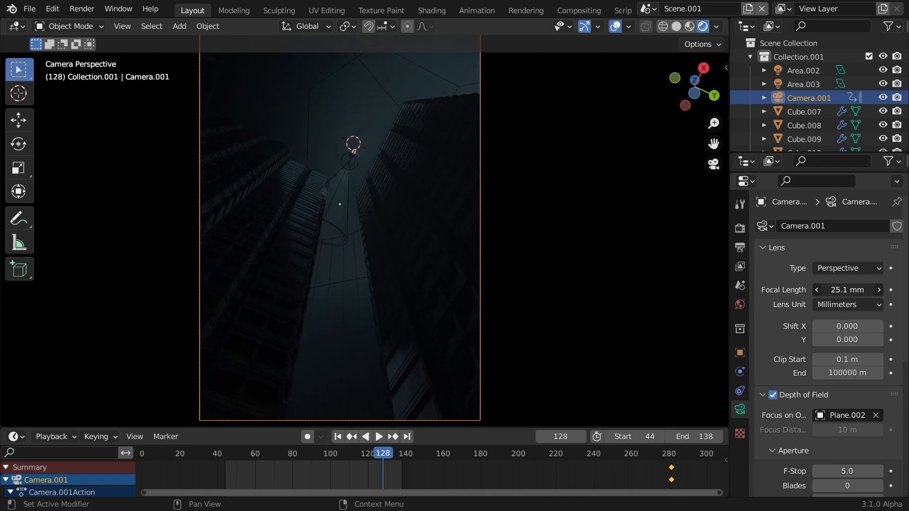
drag(836, 290, 842, 290)
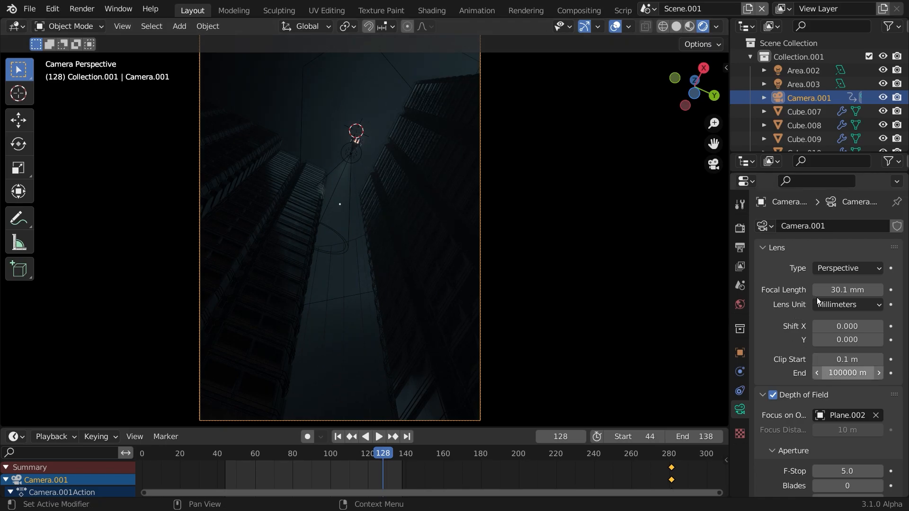
Step: Review the camera's depth of field settings and play the shot from the start of its frame range
scroll(839, 373, down, 4)
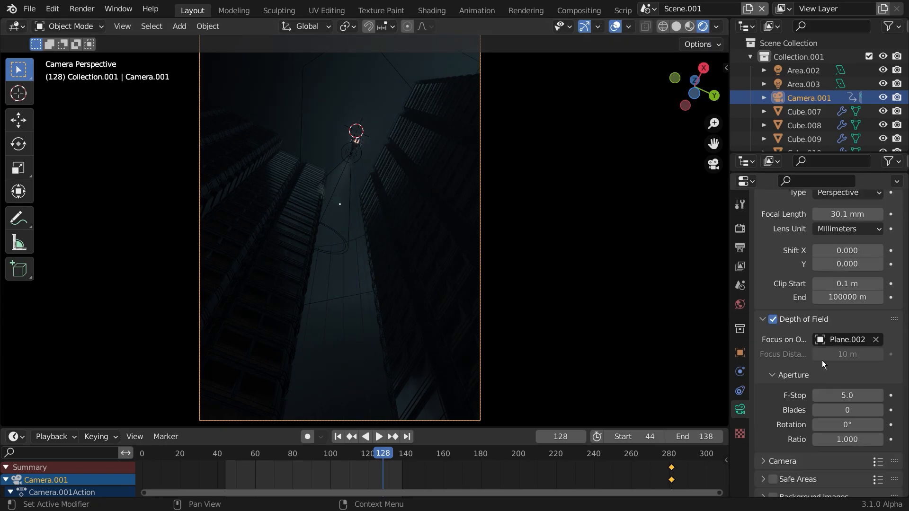
scroll(829, 406, down, 4)
drag(327, 454, 225, 451)
key(space)
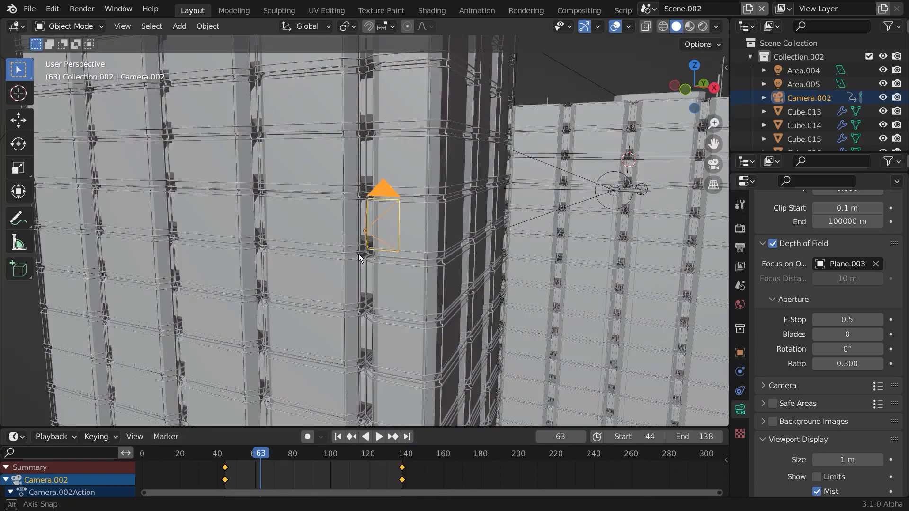
Step: Inspect the camera's movement in Scene.002 from outside, and show the shot through the camera with rendered shading
middle_drag(358, 254, 467, 255)
drag(241, 453, 338, 452)
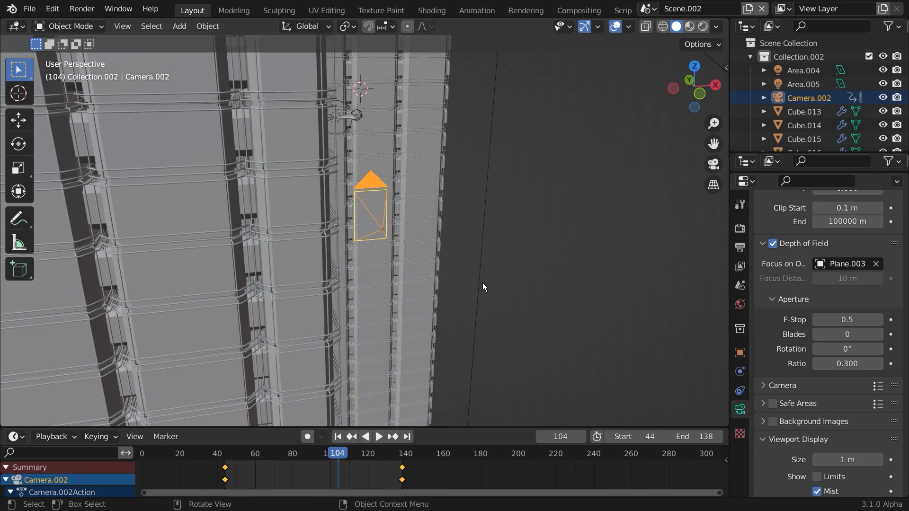
middle_drag(502, 297, 445, 256)
key(KP_0)
click(704, 26)
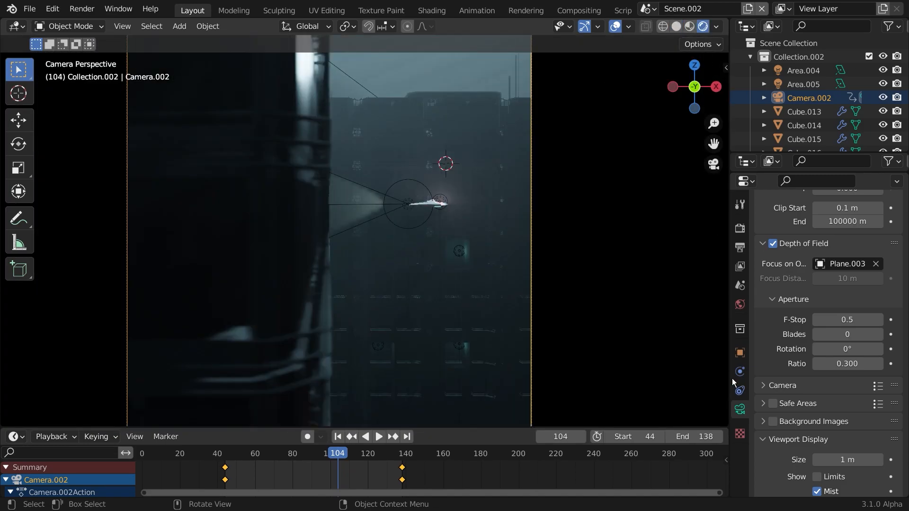
Step: Check the camera's lens settings and toggle depth of field off and on to compare the foreground blur
scroll(790, 307, up, 8)
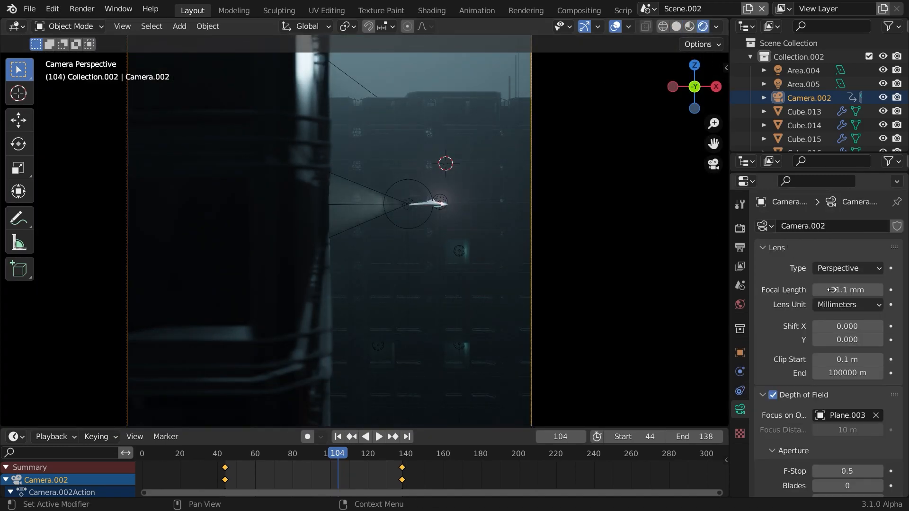
scroll(796, 350, down, 4)
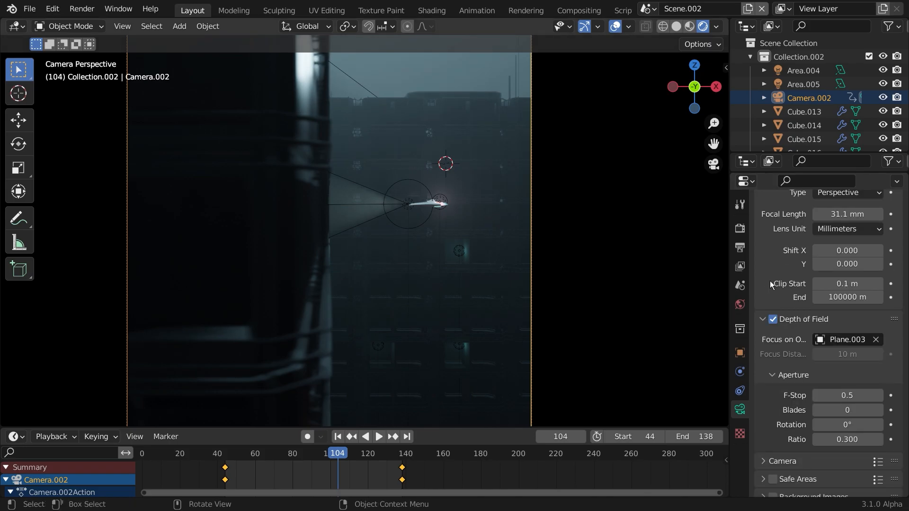
click(772, 320)
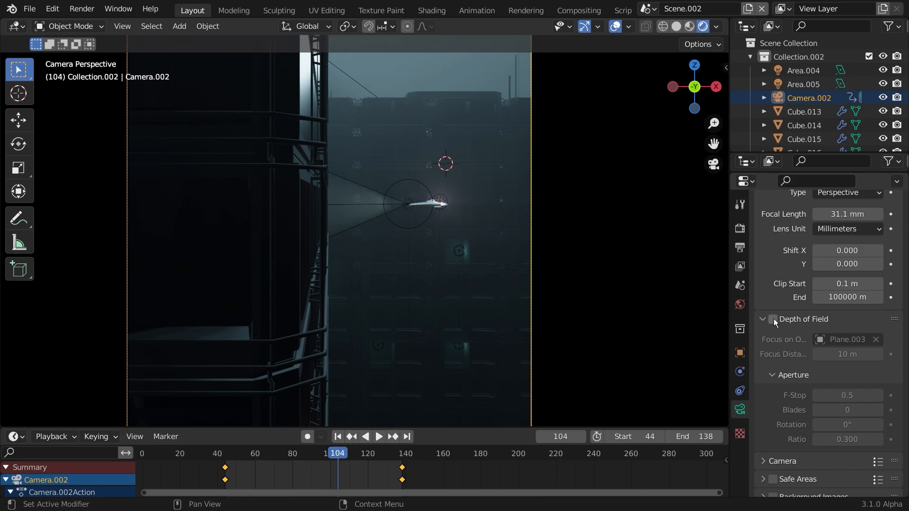
click(772, 319)
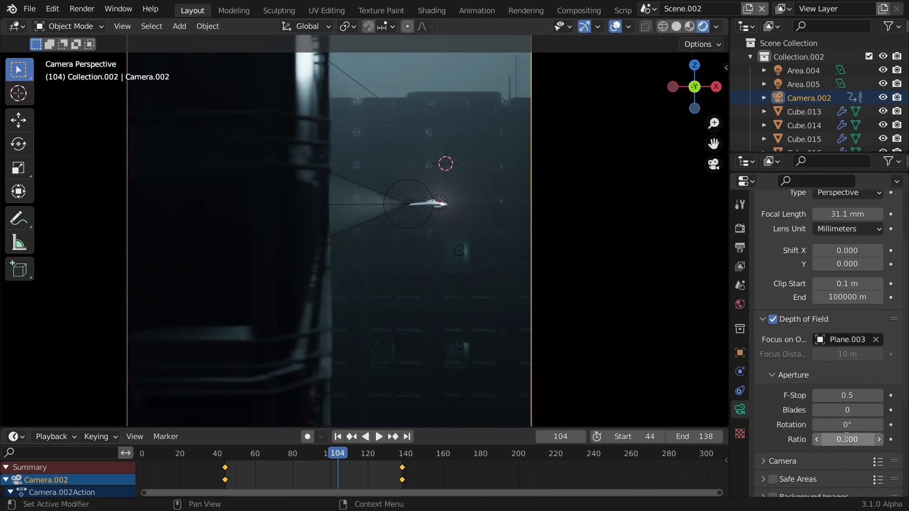
Step: Try an aperture ratio of 1 on the camera and restore it to 0.3
text(1)
key(Return)
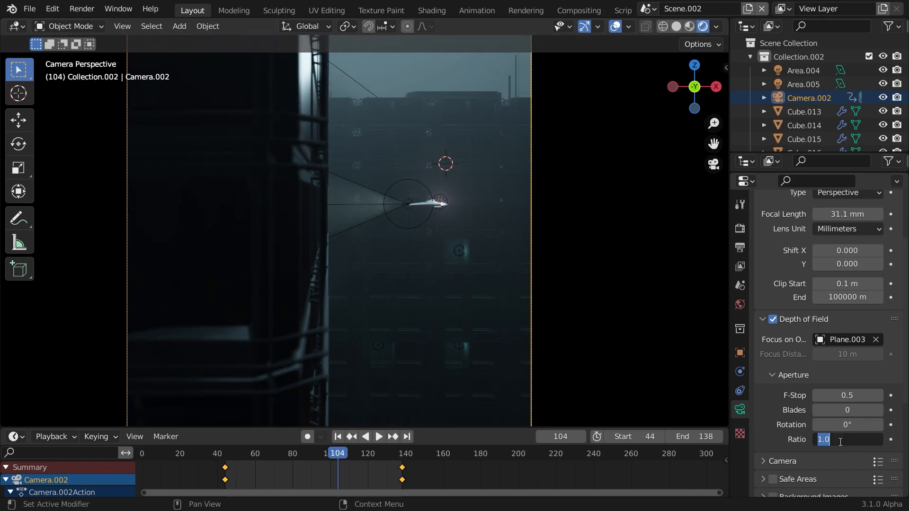
text(3)
key(Return)
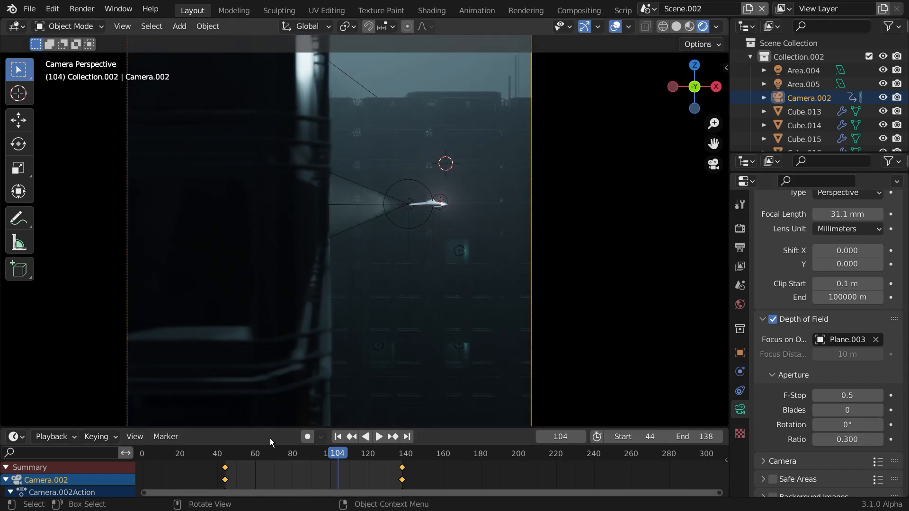
Step: At frame 128, set the Eevee render samples to 60 and enable Bloom for Scene.002
drag(247, 451, 384, 459)
click(739, 204)
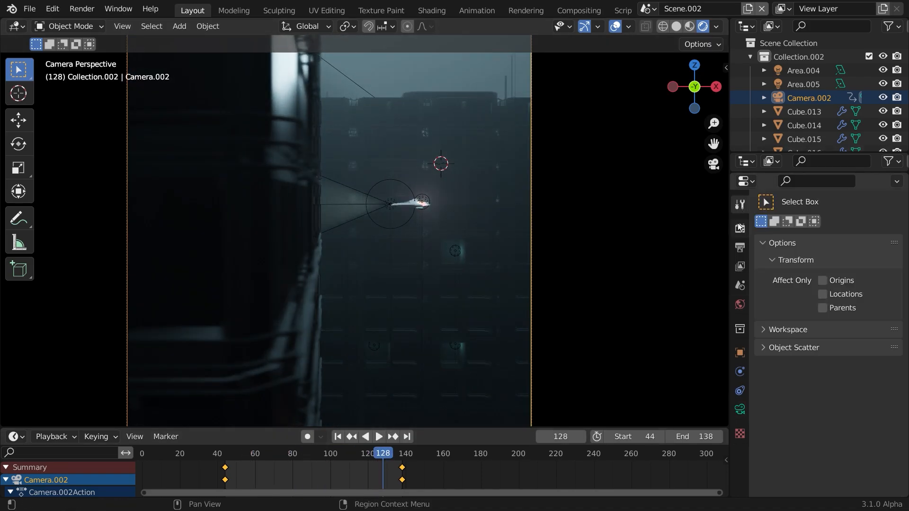
click(740, 228)
click(838, 322)
text(60)
key(Return)
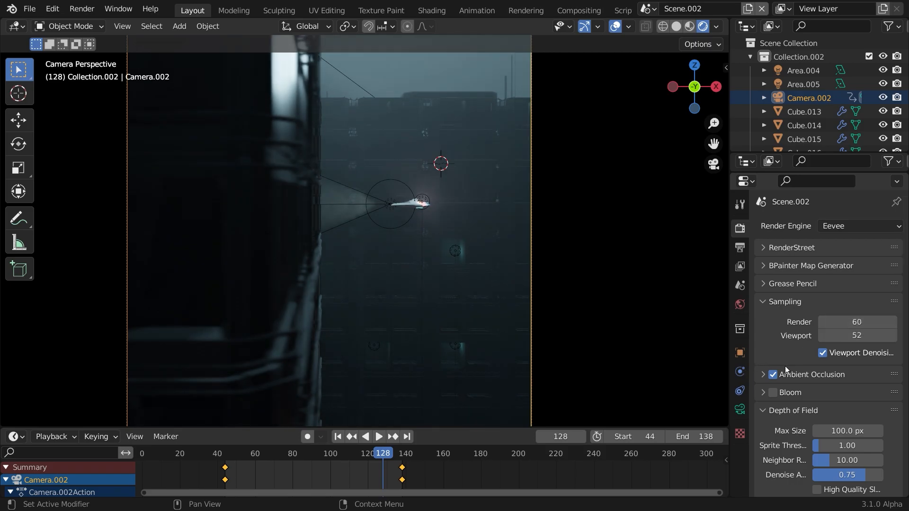
scroll(795, 360, down, 3)
click(773, 278)
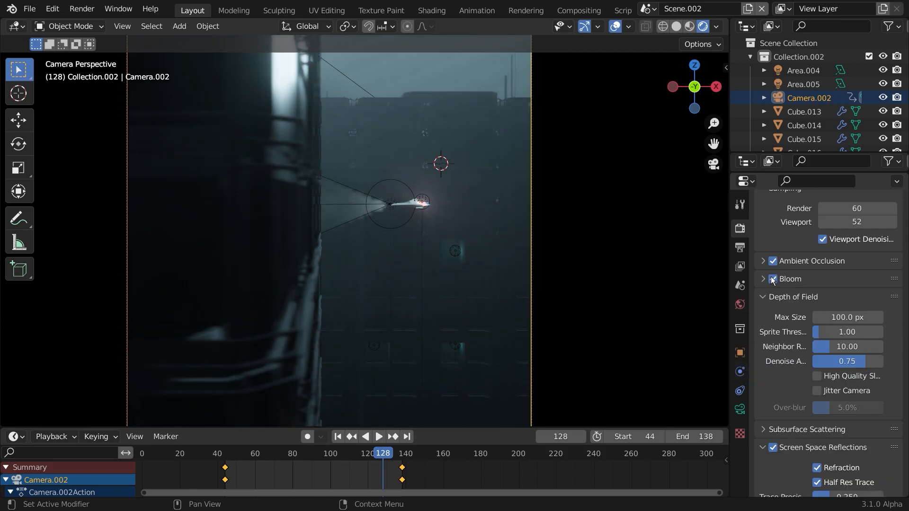
Step: Review the Screen Space Reflections, Volumetrics and Indirect Lighting render settings
scroll(815, 345, down, 7)
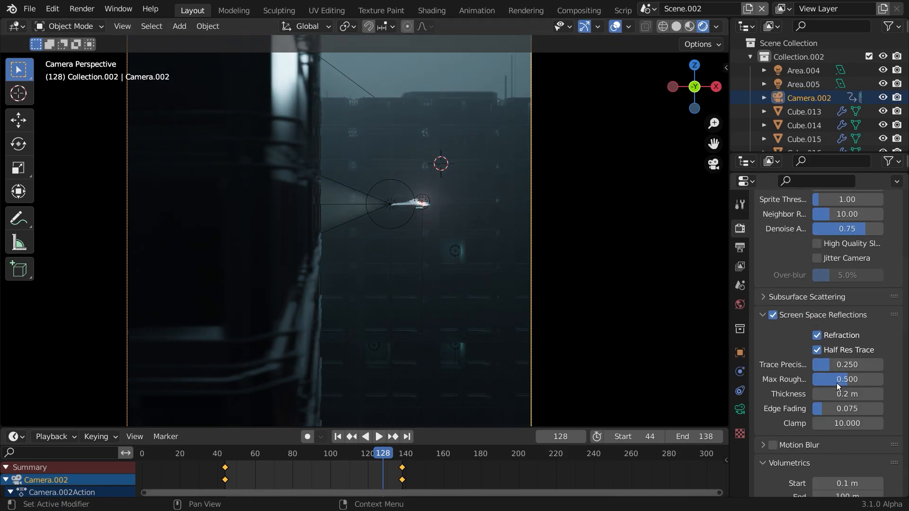
scroll(836, 382, down, 11)
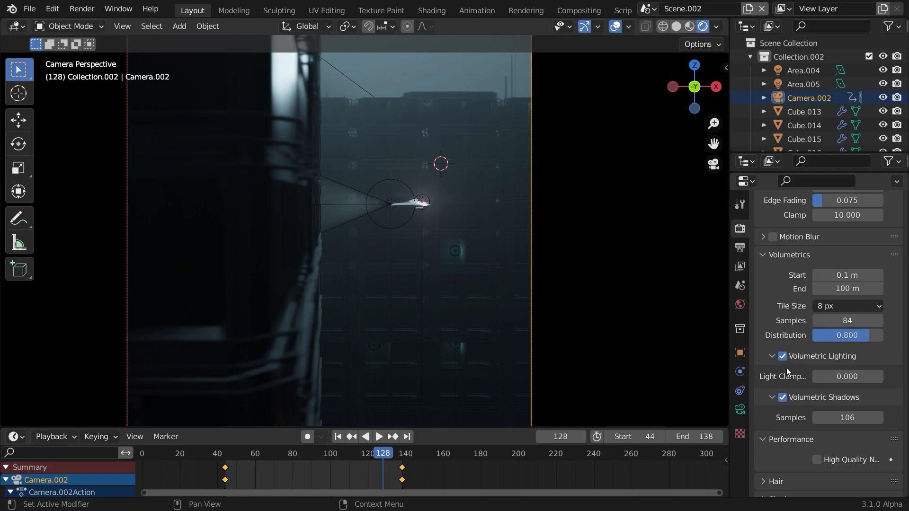
scroll(815, 400, down, 20)
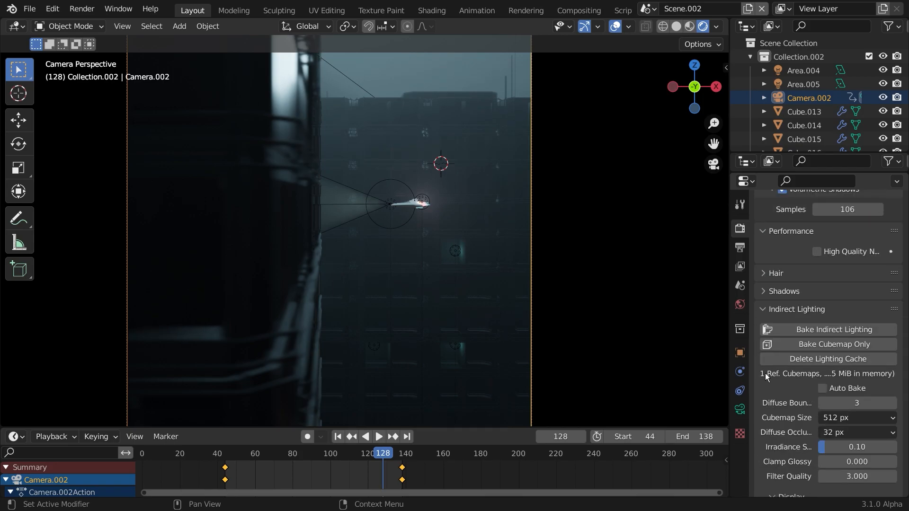
scroll(773, 255, up, 15)
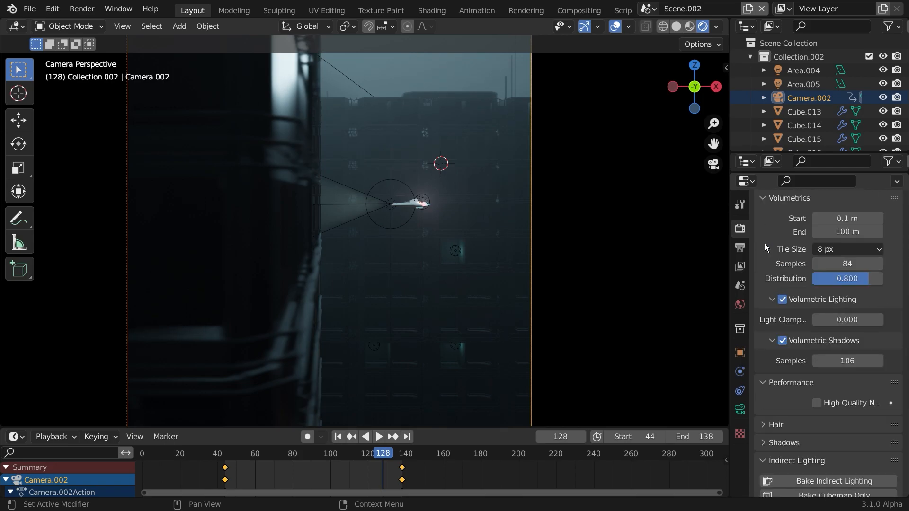
Step: Review the output resolution and frame range, and choose OpenEXR as the output file format
click(740, 248)
scroll(827, 298, up, 15)
scroll(798, 282, up, 7)
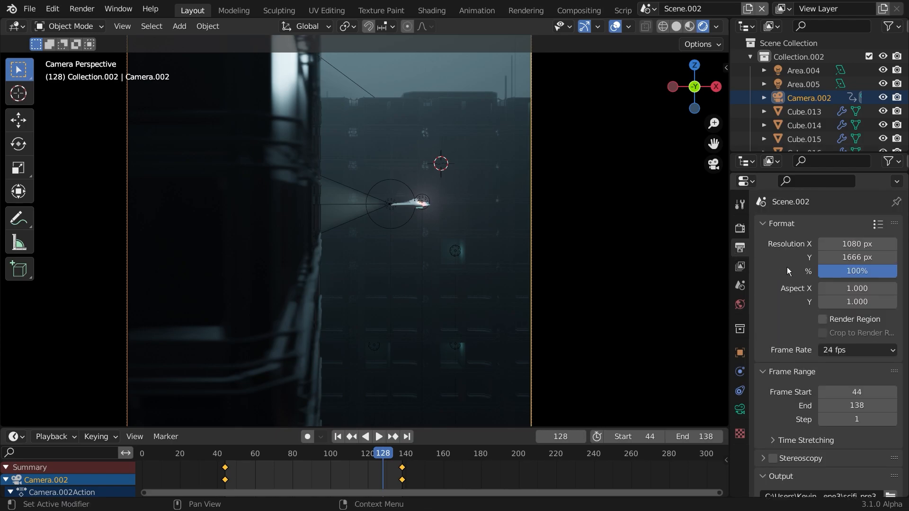
scroll(799, 334, down, 10)
scroll(842, 365, down, 3)
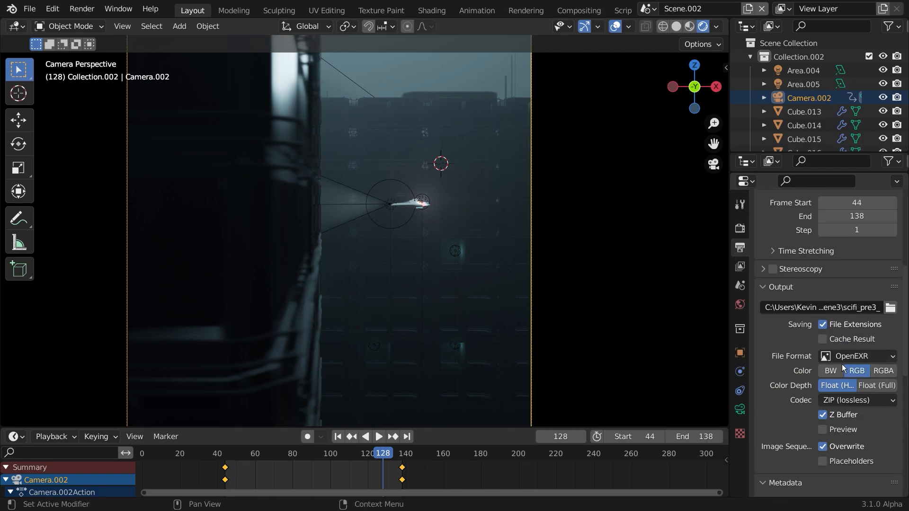
click(848, 358)
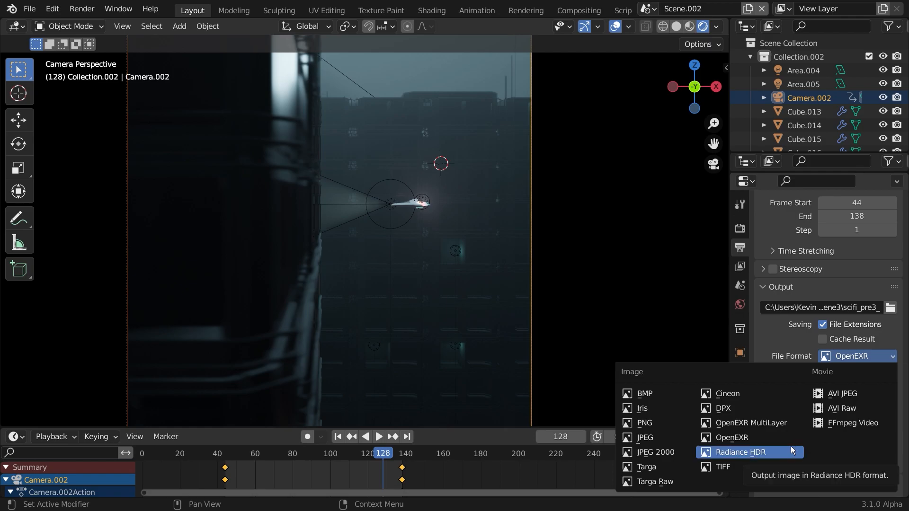
click(746, 436)
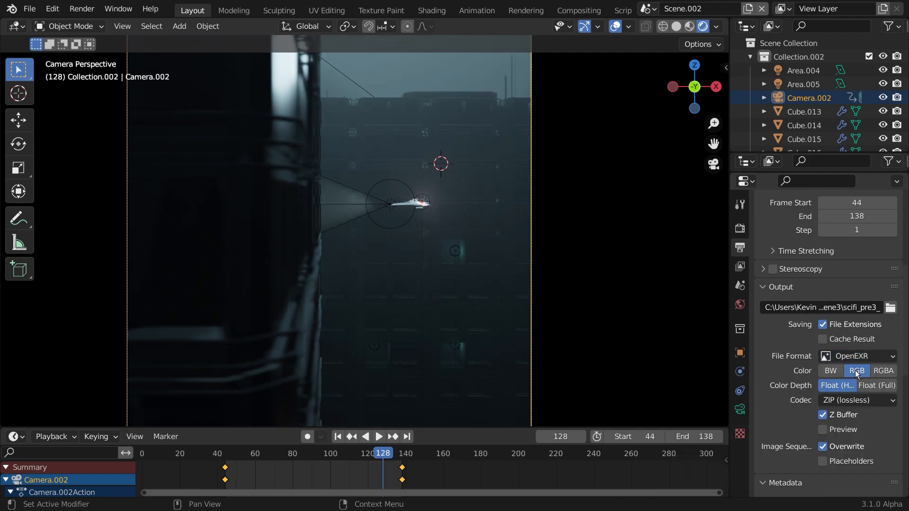
Step: Review the remaining output and metadata settings and open the list of render commands
scroll(838, 398, down, 2)
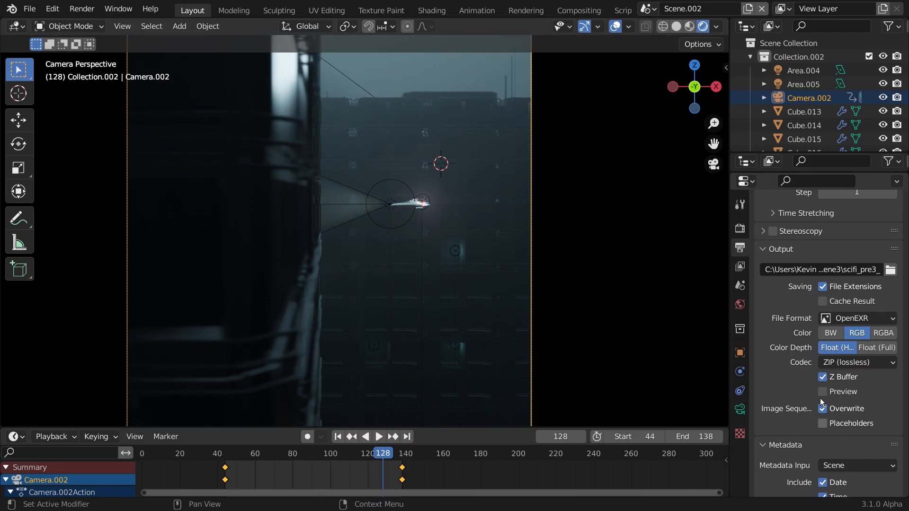
scroll(821, 402, down, 15)
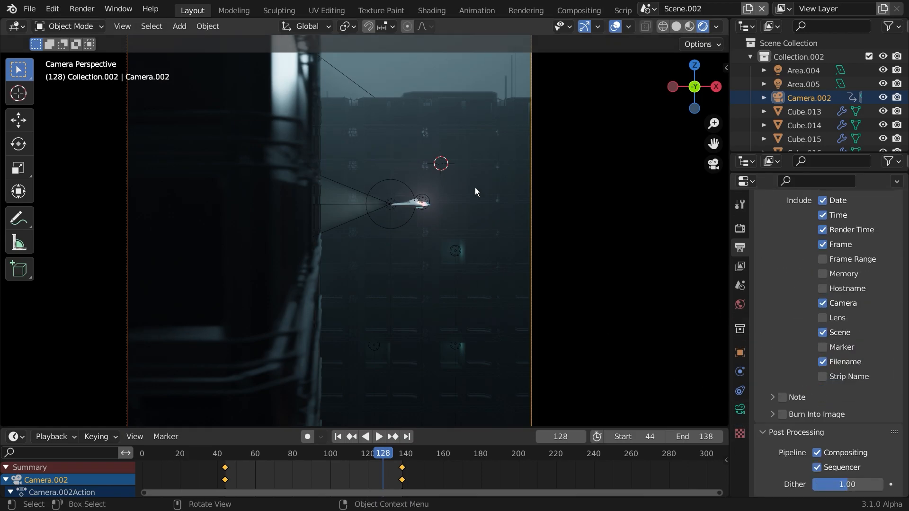
click(81, 9)
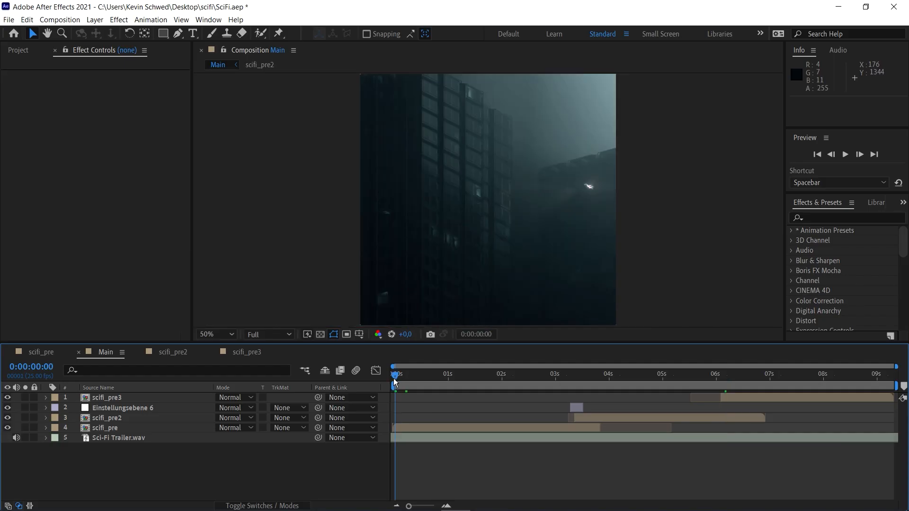
Step: Scrub the Main timeline, open scifi_pre, and compare the shot with the layers above the bottom footage comp hidden and shown
drag(393, 378, 768, 387)
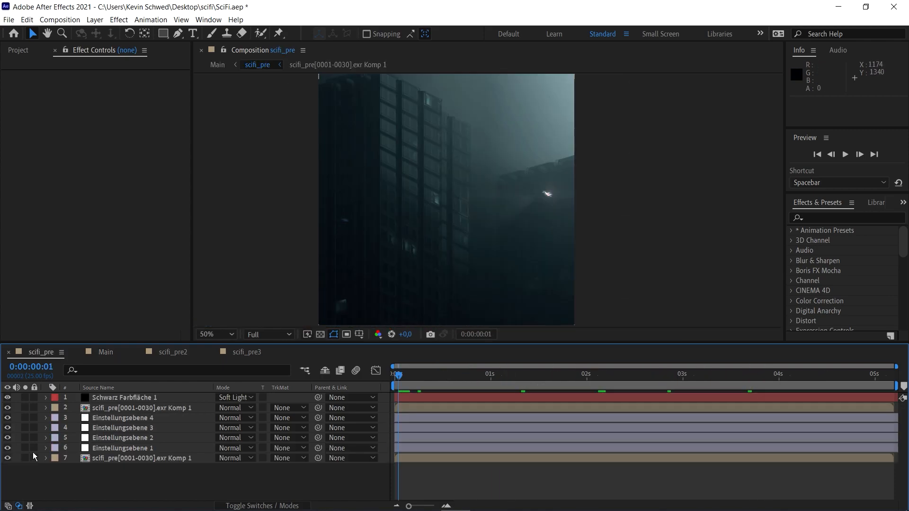
click(115, 448)
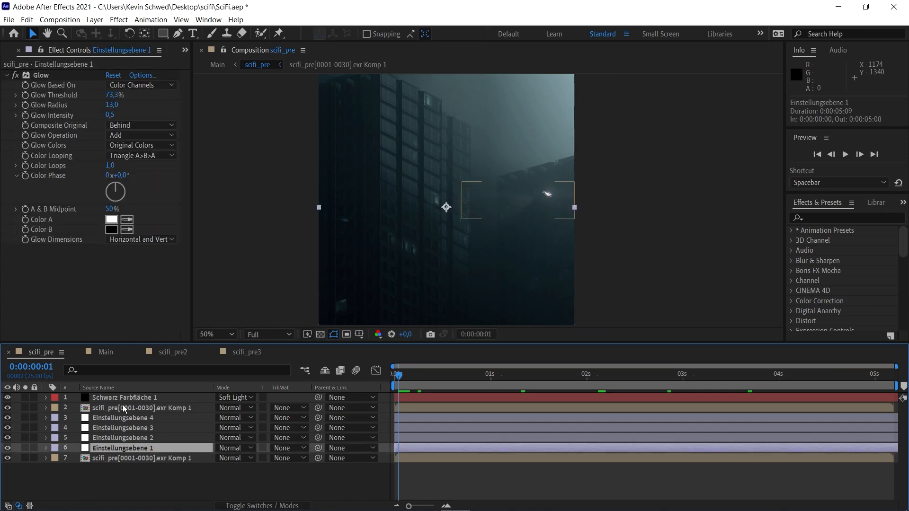
shift+click(126, 397)
click(8, 449)
click(8, 449)
click(9, 449)
click(8, 449)
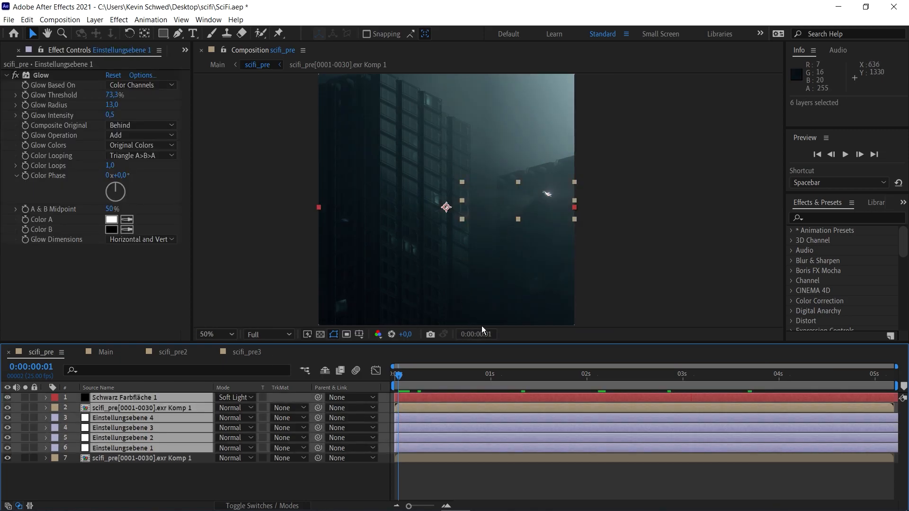
drag(536, 344, 521, 373)
click(8, 478)
click(7, 478)
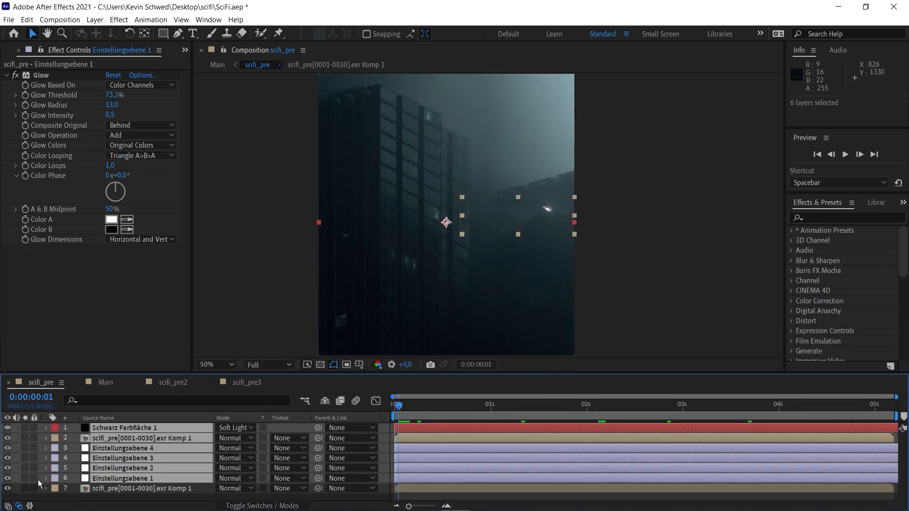
Step: Hide all scifi_pre layers except the bottom footage comp, and view the imported EXR sequences in the project
alt+click(7, 488)
click(106, 490)
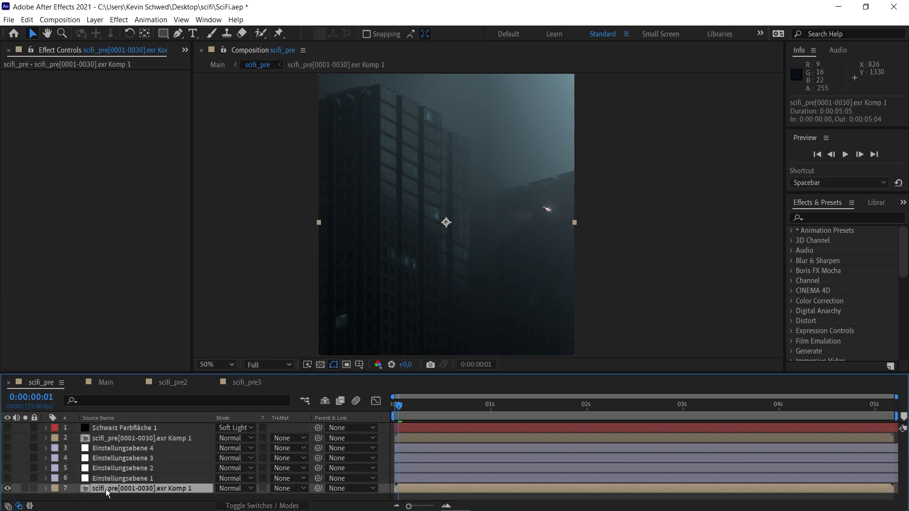
click(7, 488)
click(8, 488)
click(43, 47)
click(24, 304)
click(53, 258)
click(89, 349)
Step: Show the Einstellungsebene 1 layer and compare the spaceship up close with its Glow effect off and on
click(117, 479)
click(7, 478)
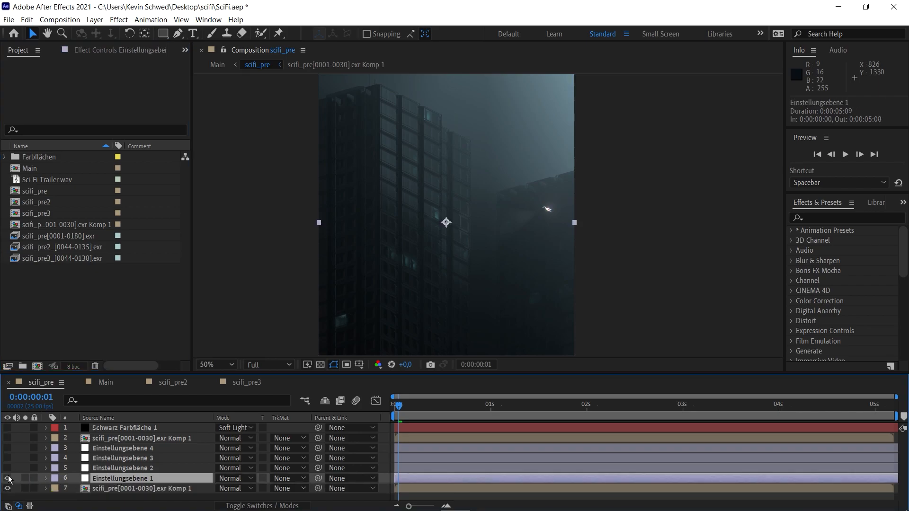
click(119, 53)
click(41, 76)
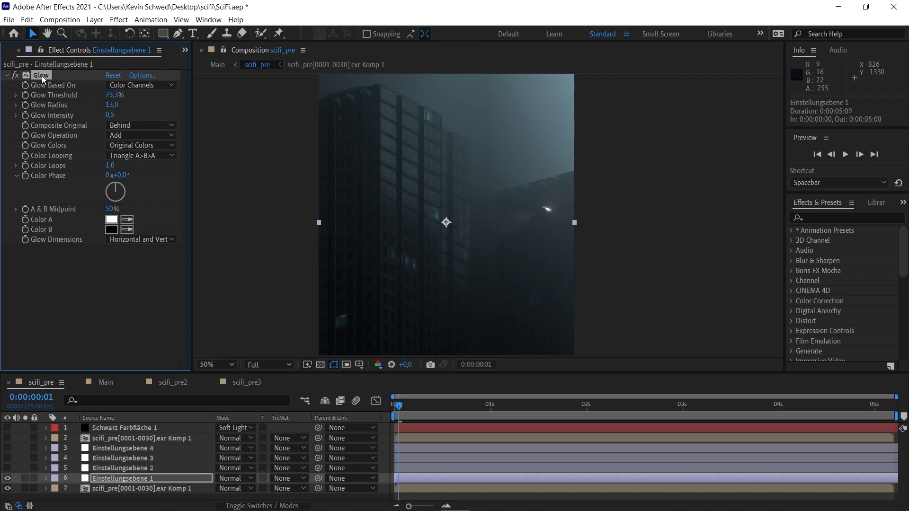
scroll(562, 195, up, 2)
middle_drag(583, 217, 376, 265)
click(15, 75)
click(15, 75)
click(15, 75)
click(15, 75)
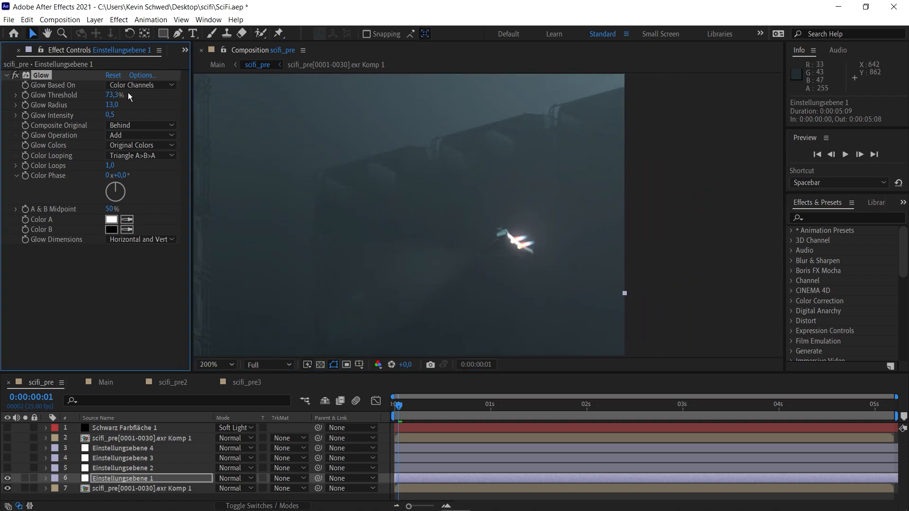
drag(112, 95, 83, 108)
Step: Show the Einstellungsebene 2 layer and adjust the lower part of its RGB curve slightly downward
click(7, 468)
scroll(436, 260, down, 4)
drag(407, 264, 406, 243)
click(142, 468)
click(44, 75)
drag(51, 247, 52, 252)
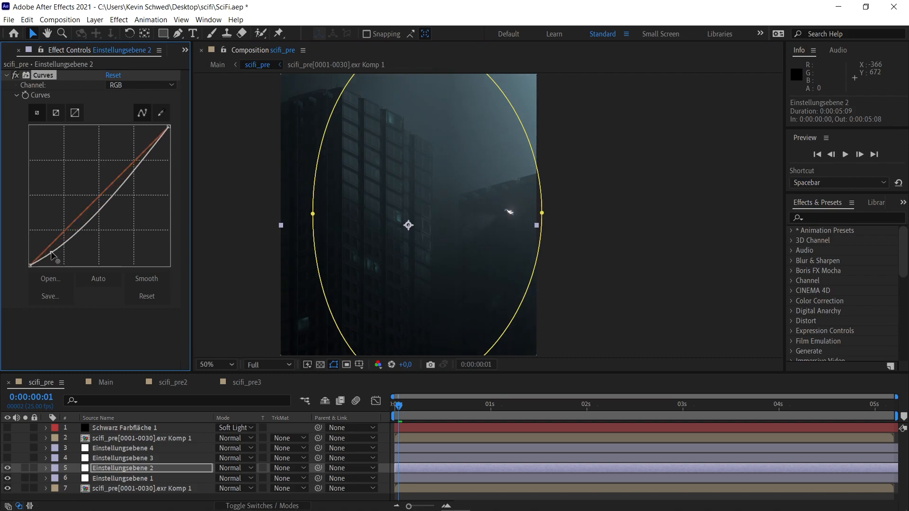
Step: Examine the oval mask on Einstellungsebene 2 and compare the image with that layer hidden and shown
click(120, 468)
scroll(377, 285, down, 3)
scroll(319, 258, up, 3)
middle_drag(375, 246, 444, 255)
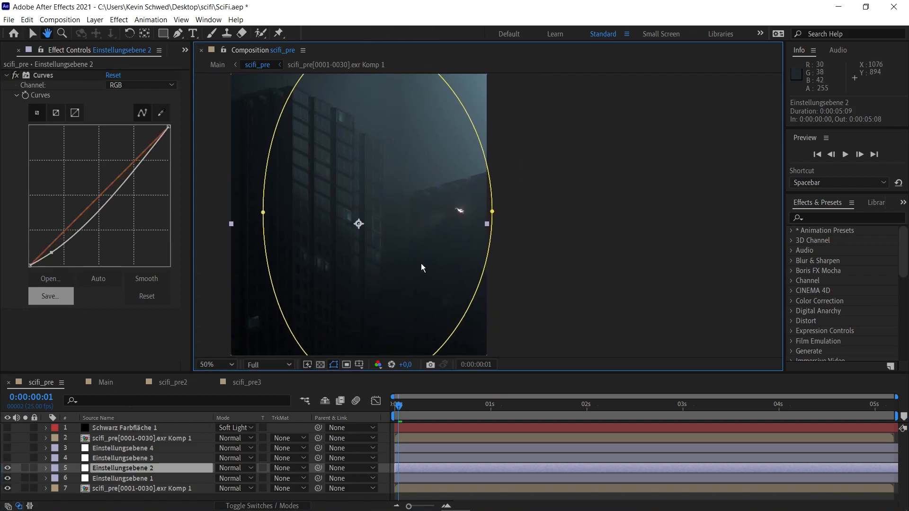
middle_drag(413, 131, 431, 122)
scroll(433, 164, down, 2)
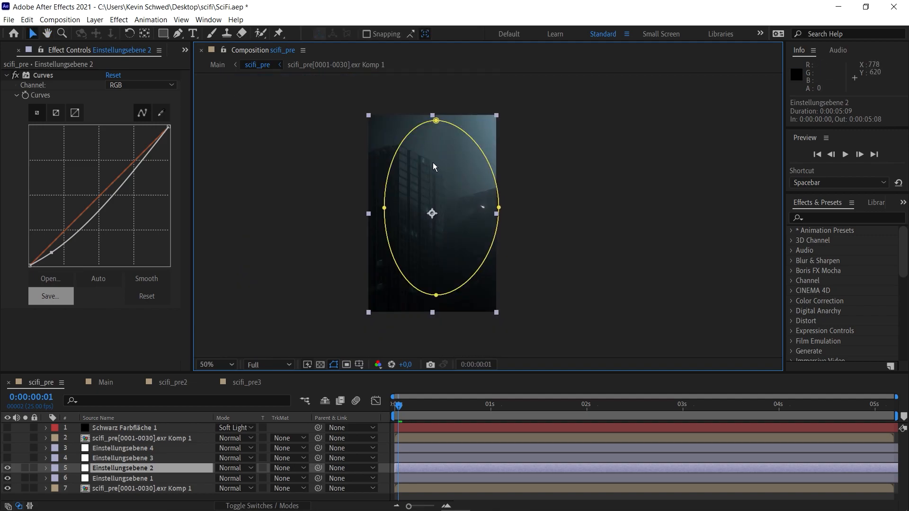
scroll(432, 166, up, 2)
key(v)
click(7, 467)
click(7, 468)
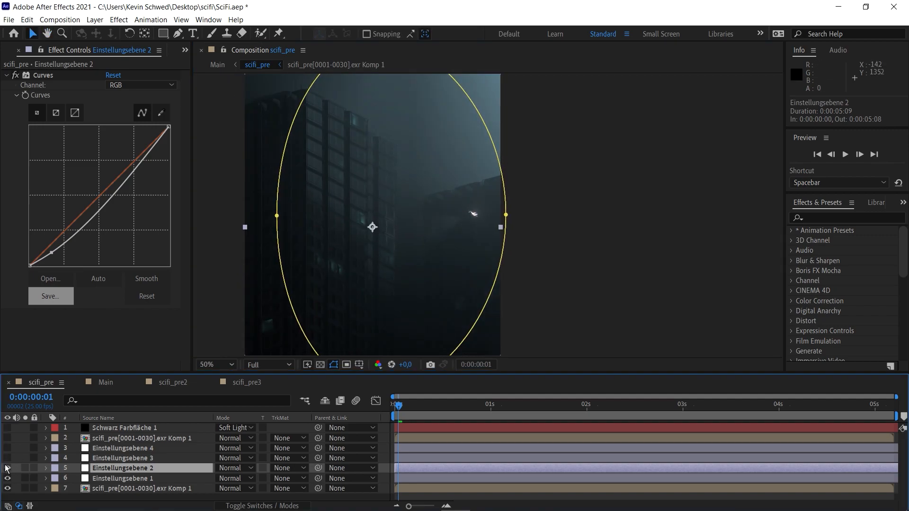
Step: Show the Einstellungsebene 3 layer and set its Levels Input White to 220
click(7, 458)
click(100, 455)
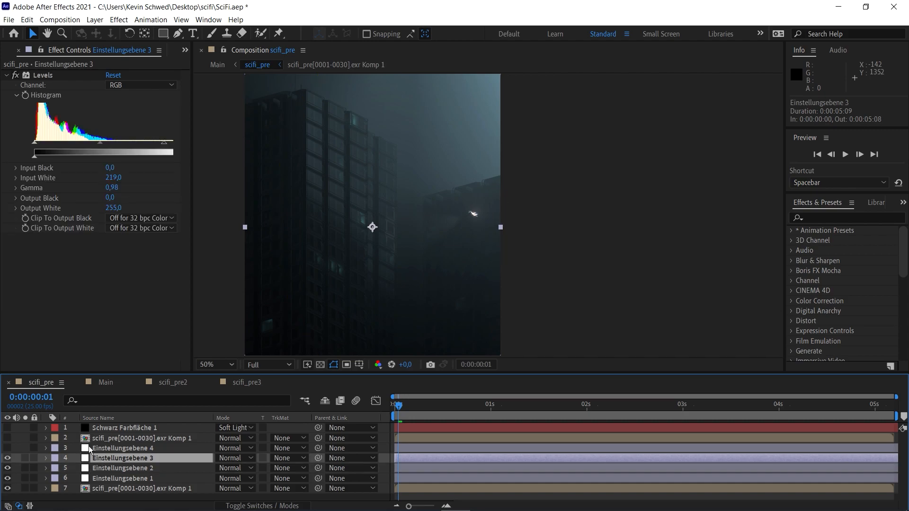
click(15, 77)
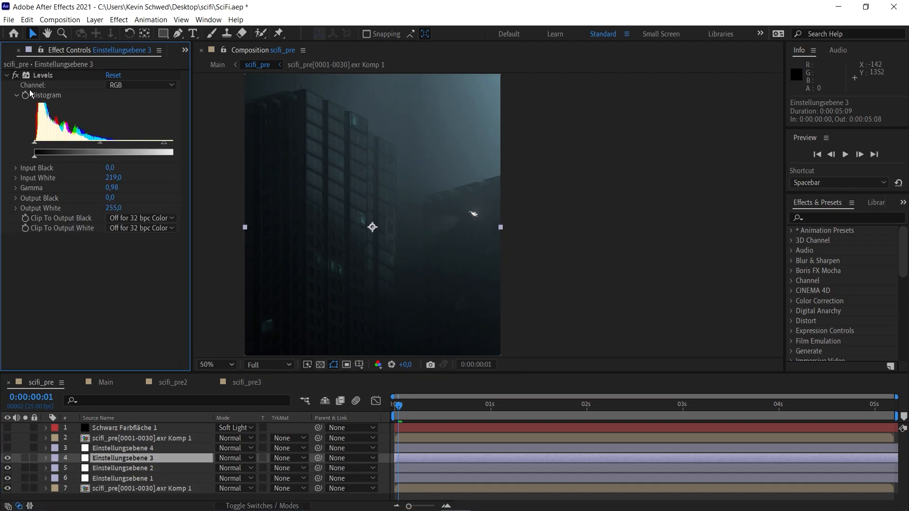
drag(164, 143, 157, 143)
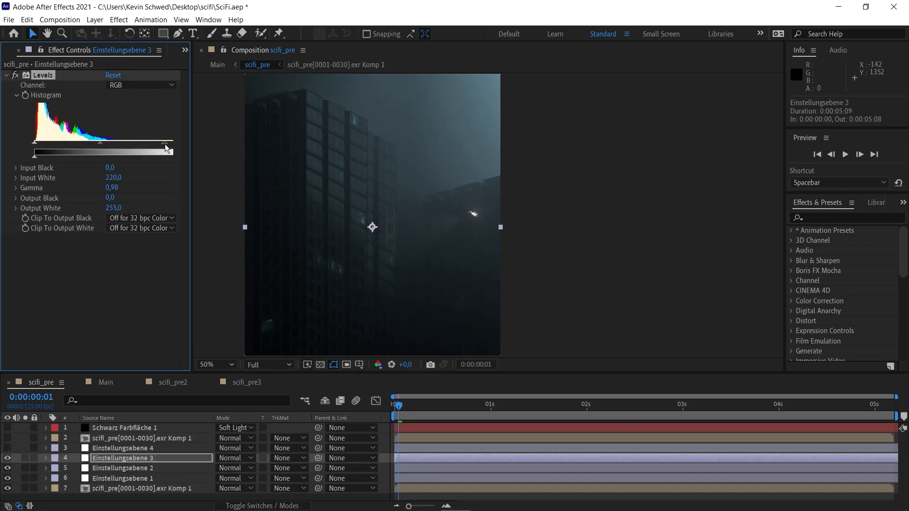
Step: Show the Einstellungsebene 4 layer and compare the graded image with its Looks effect off and on
click(7, 448)
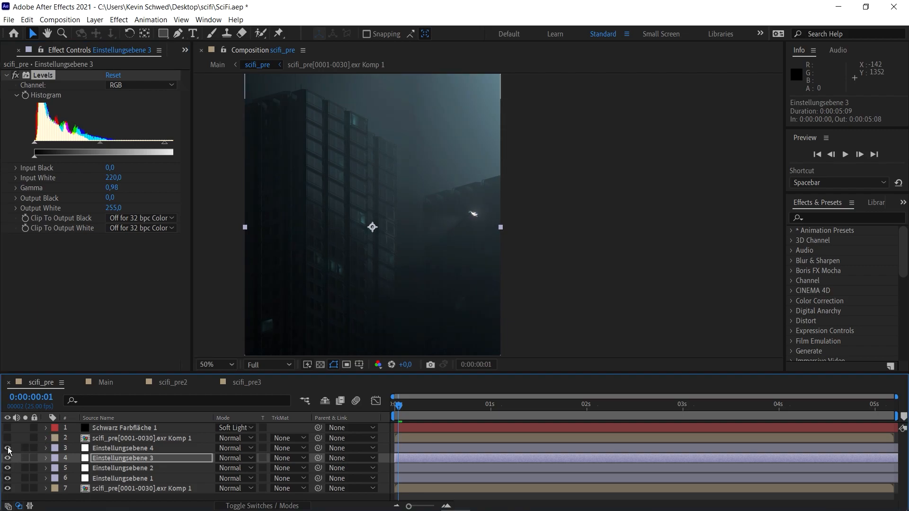
click(115, 447)
click(8, 448)
click(8, 448)
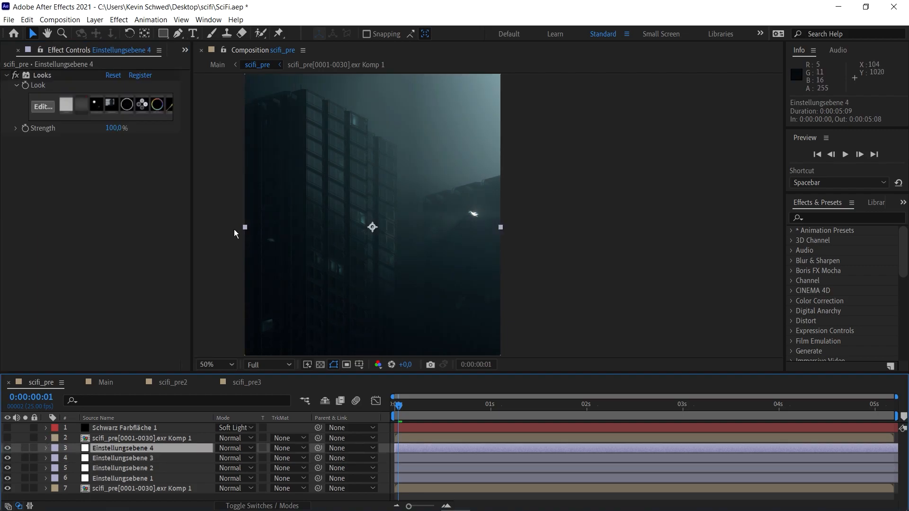
middle_drag(424, 236, 449, 190)
scroll(449, 194, up, 2)
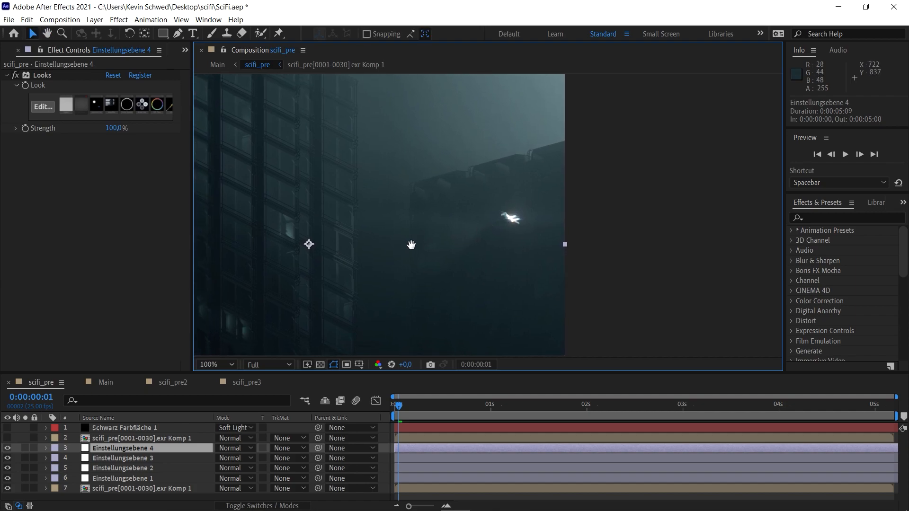
click(14, 75)
click(14, 74)
click(13, 75)
click(13, 74)
Step: Open the Looks effect for editing and compare the image with the Gradient tool off and on
click(43, 106)
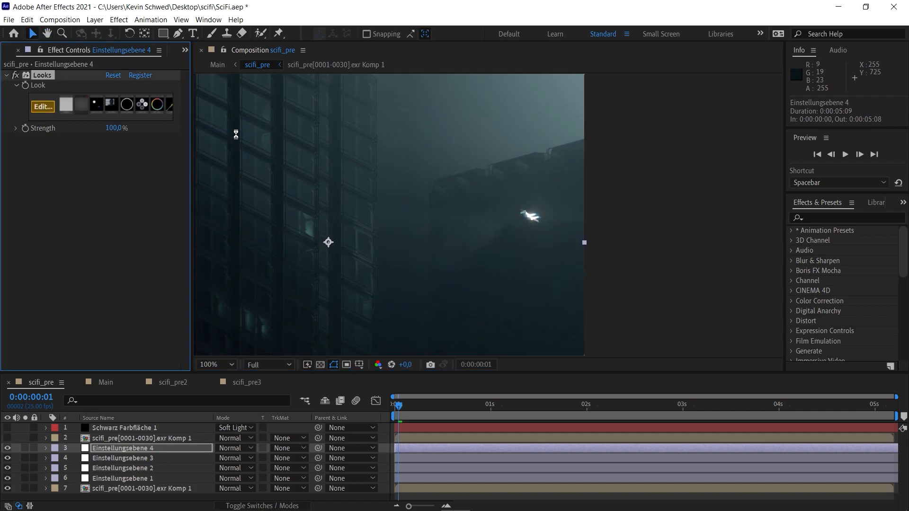
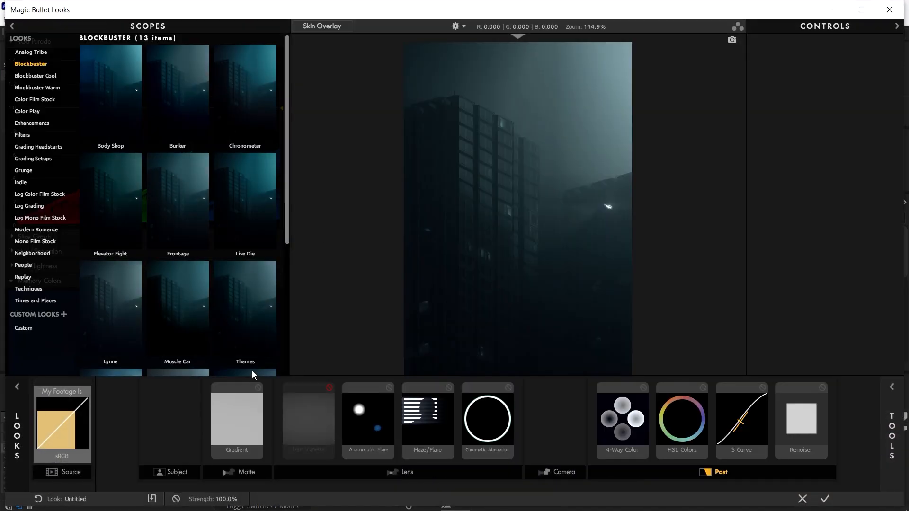
scroll(509, 282, up, 1)
click(258, 387)
click(258, 388)
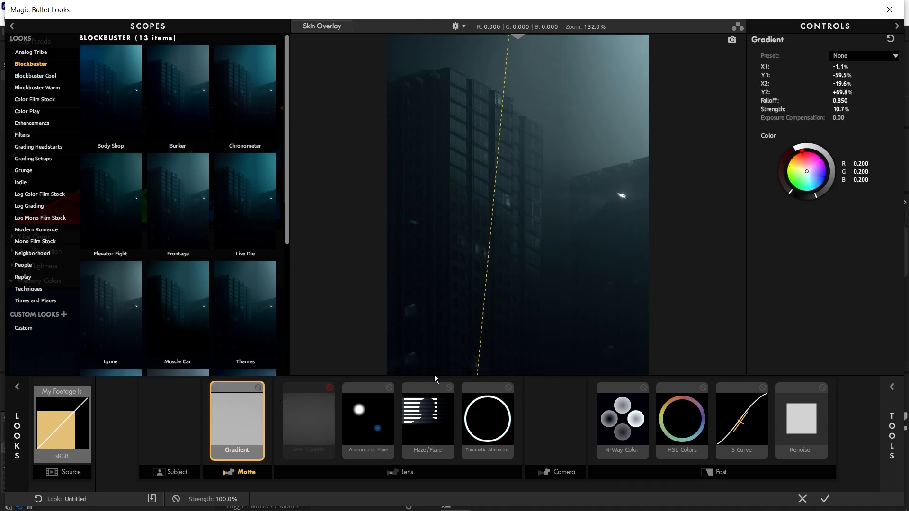
Step: Compare the spaceship's light with the Anamorphic Flare off and on, and review the flare's size and boost settings
click(324, 419)
click(376, 411)
click(389, 387)
click(389, 387)
click(389, 388)
click(390, 387)
scroll(530, 197, up, 4)
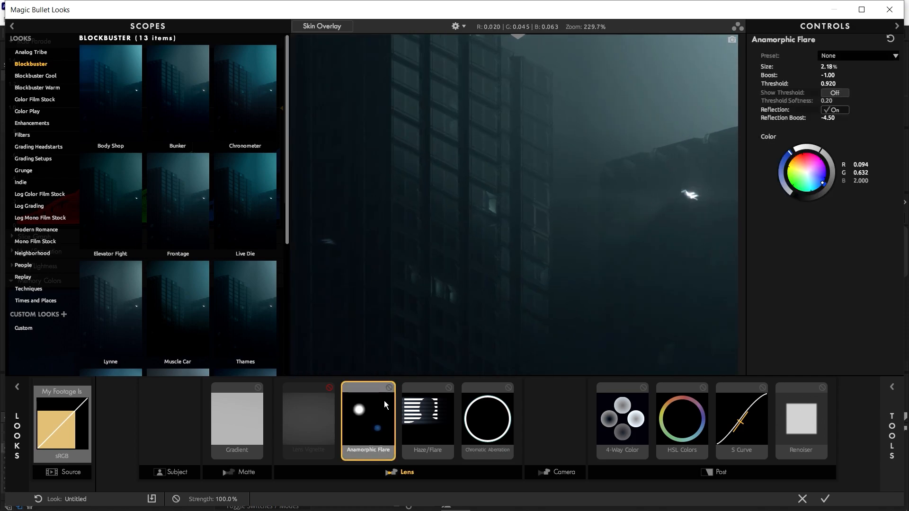
click(389, 388)
click(390, 388)
drag(828, 66, 804, 67)
Step: Review the Haze/Flare and Chromatic Aberration lens settings and their effect on the image
click(447, 393)
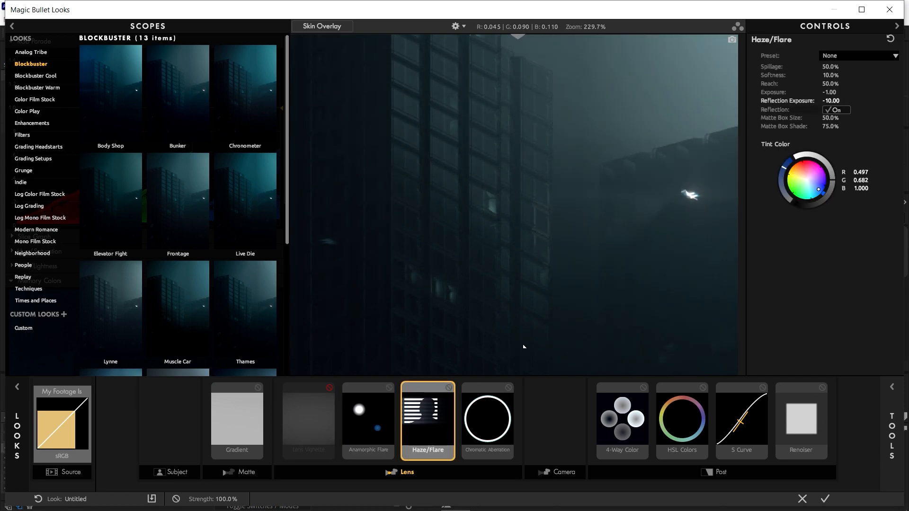
click(510, 408)
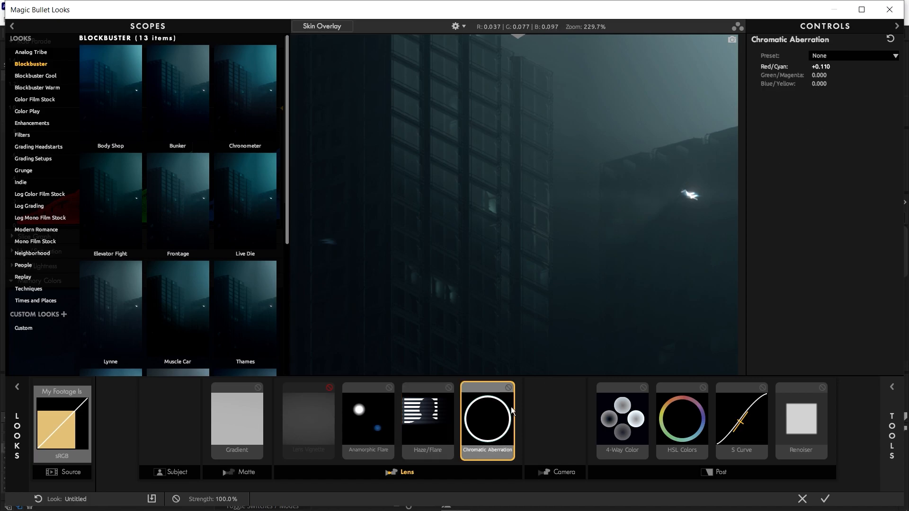
scroll(492, 280, down, 1)
scroll(492, 280, down, 1)
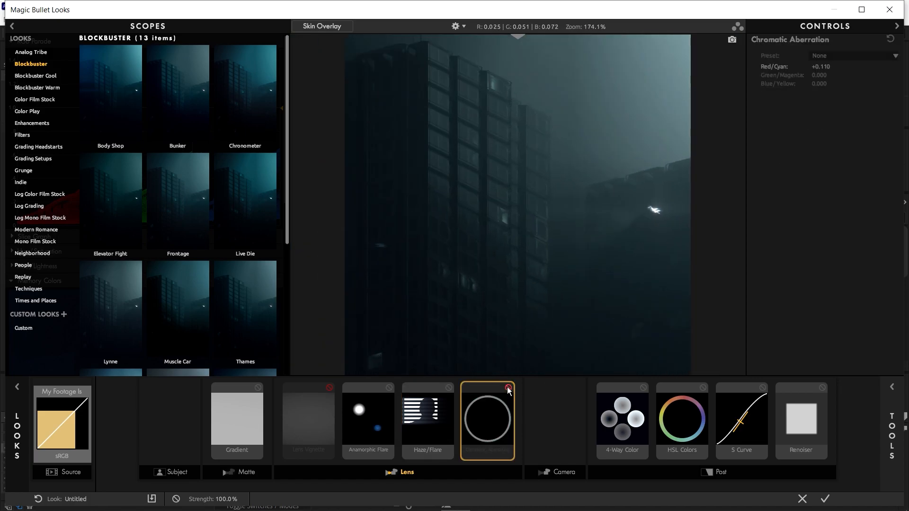
Step: Compare the image with 4-Way Color off and on, and examine its shadow, midtone and highlight tints
click(645, 387)
click(642, 388)
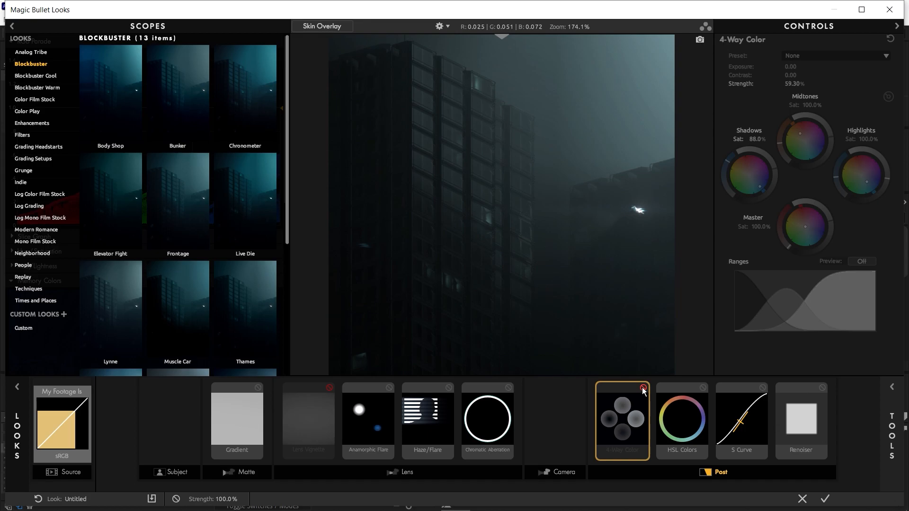
click(642, 387)
scroll(593, 206, up, 4)
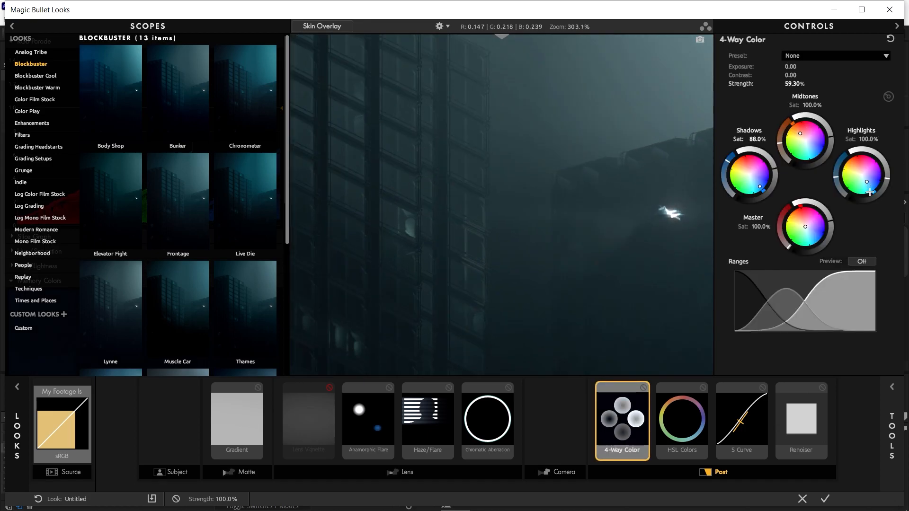
scroll(629, 248, up, 1)
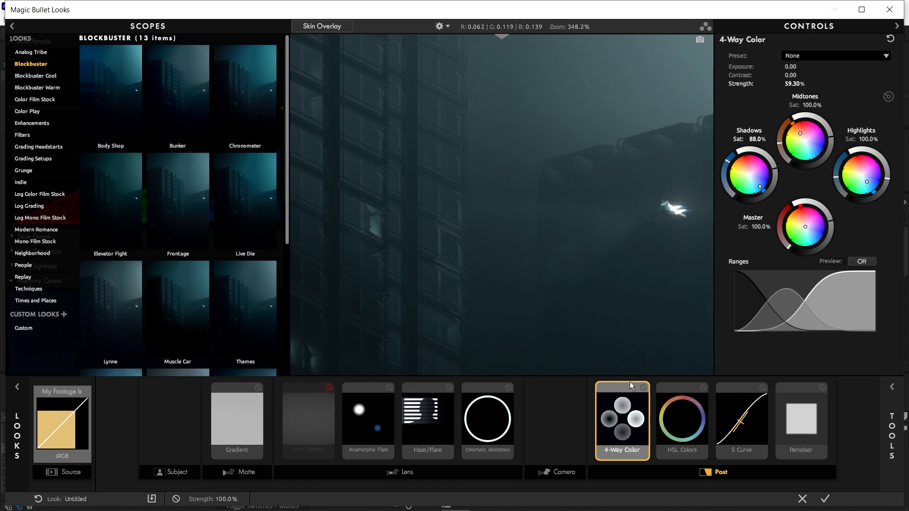
Step: Compare the image with HSL Colors off and on, and examine its hue and saturation shifts
click(700, 389)
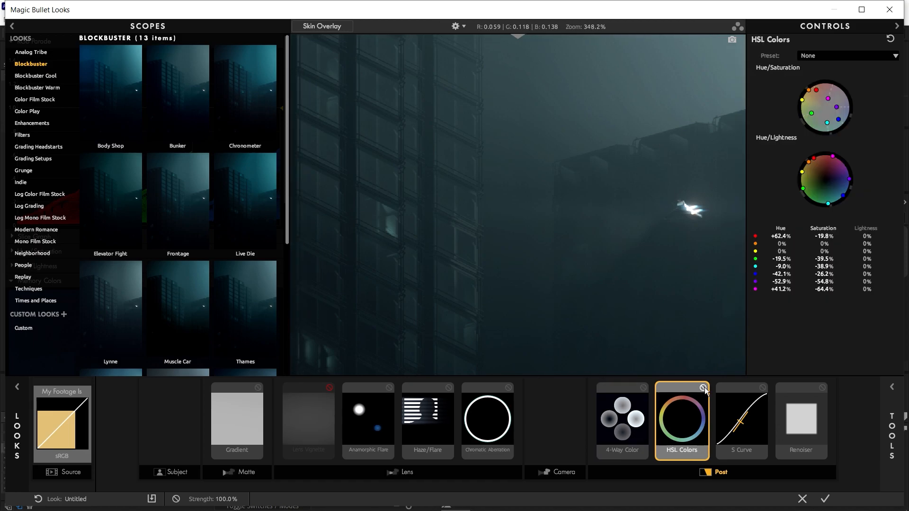
click(704, 388)
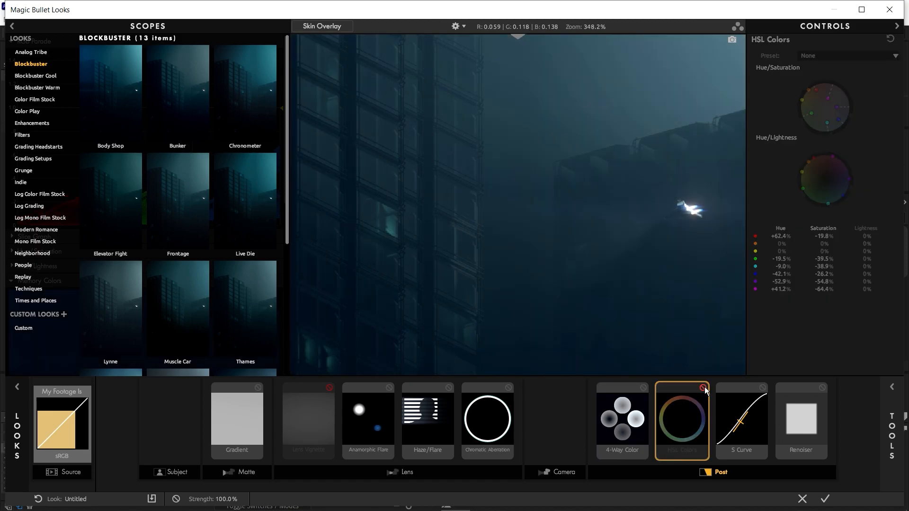
click(703, 389)
scroll(610, 251, down, 2)
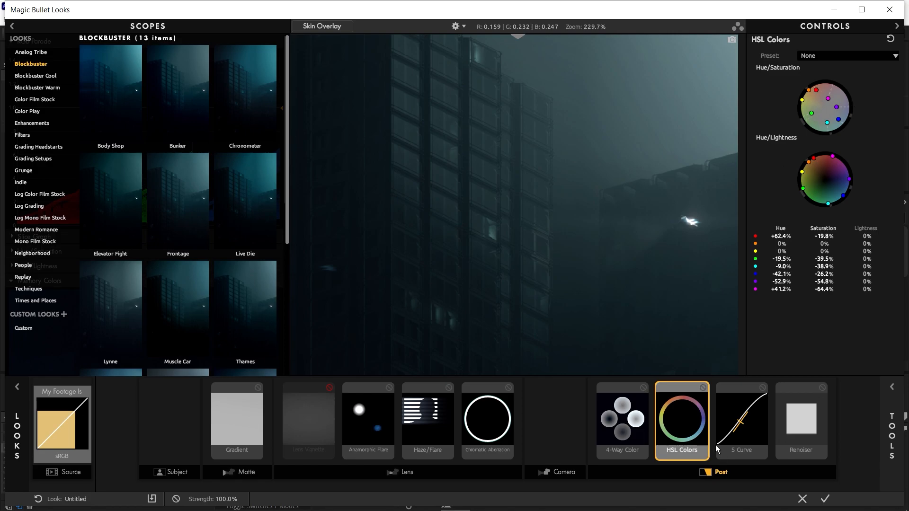
click(704, 388)
click(703, 388)
click(704, 388)
click(704, 388)
Step: Compare the image contrast with the S Curve off and on
click(764, 388)
click(763, 389)
click(763, 388)
click(763, 388)
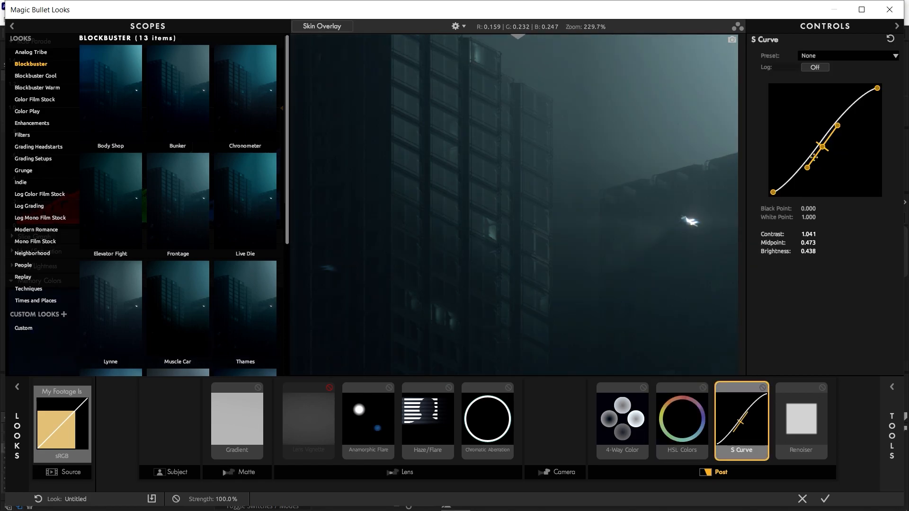
Step: Review the Renoiser grain settings against the image, and return to the 4-Way Color controls
click(816, 395)
scroll(557, 298, down, 3)
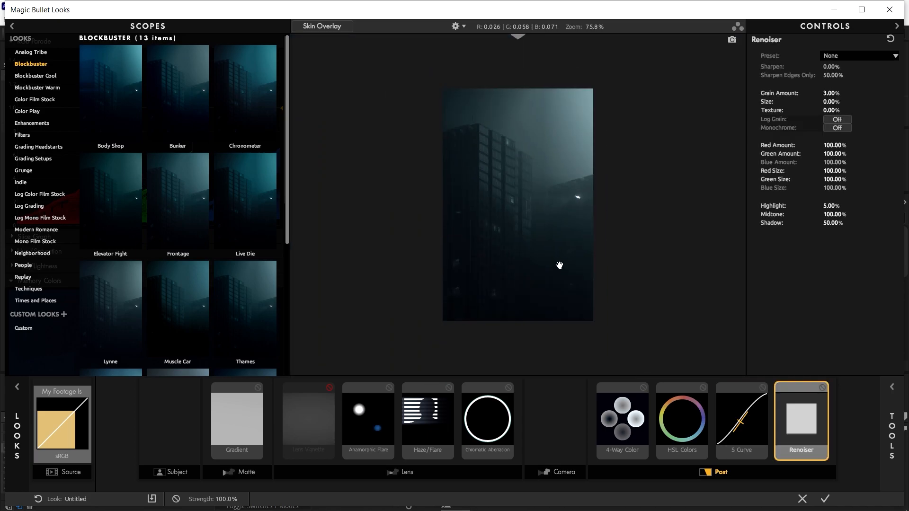
scroll(520, 229, up, 2)
scroll(561, 229, up, 2)
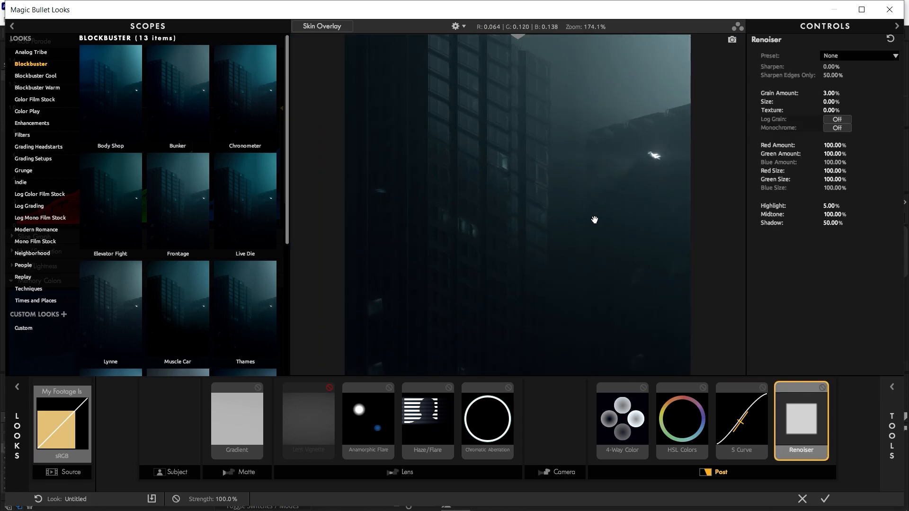
click(680, 415)
click(633, 427)
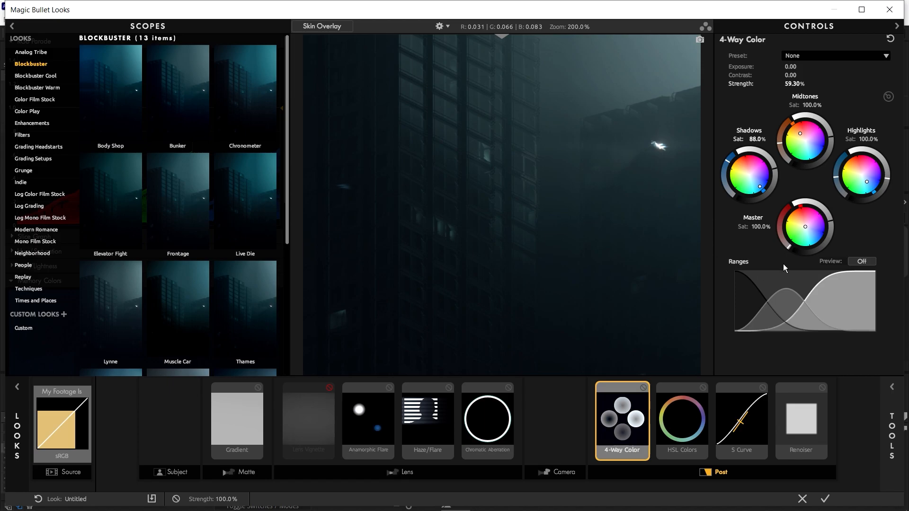
Step: Accept the Looks grade and make the upper scifi_pre footage layer visible over the adjustment layers
click(687, 413)
click(824, 499)
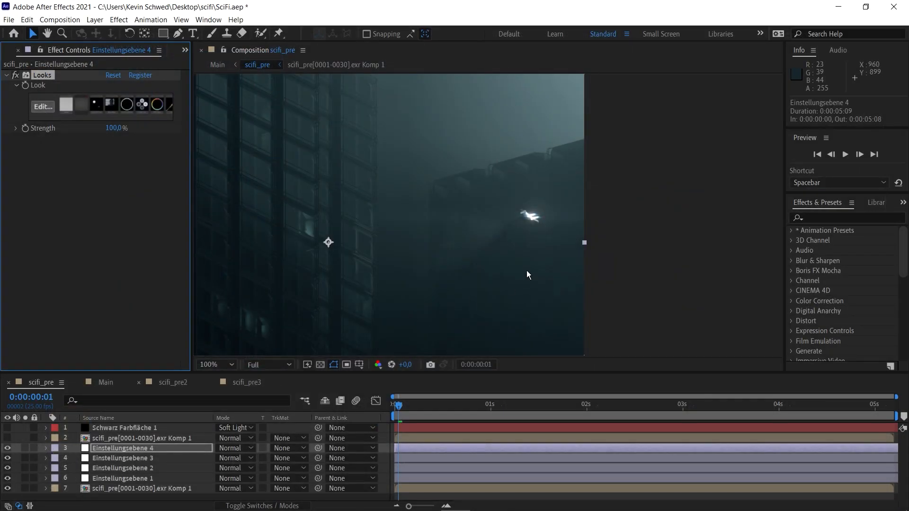
scroll(528, 276, up, 4)
click(8, 437)
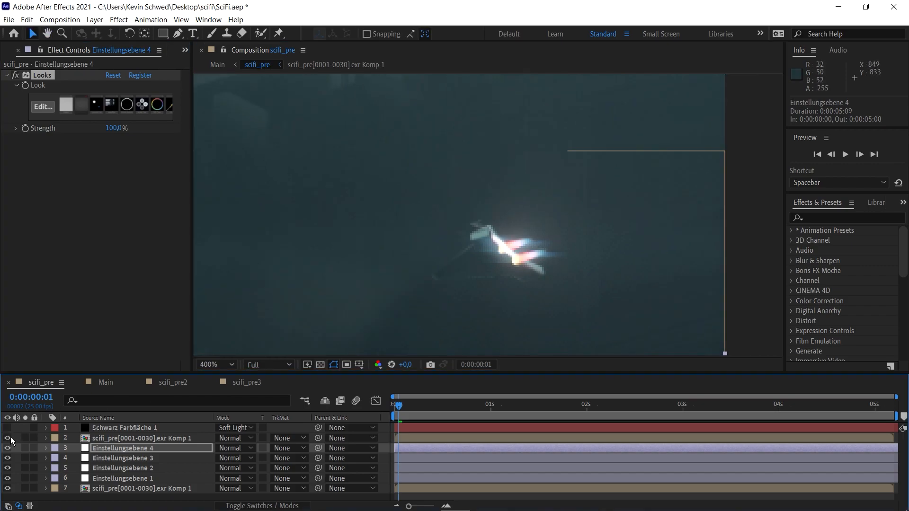
Step: Set the Extract effect's Black Point to 151 on the upper scifi_pre footage layer
click(98, 440)
click(29, 75)
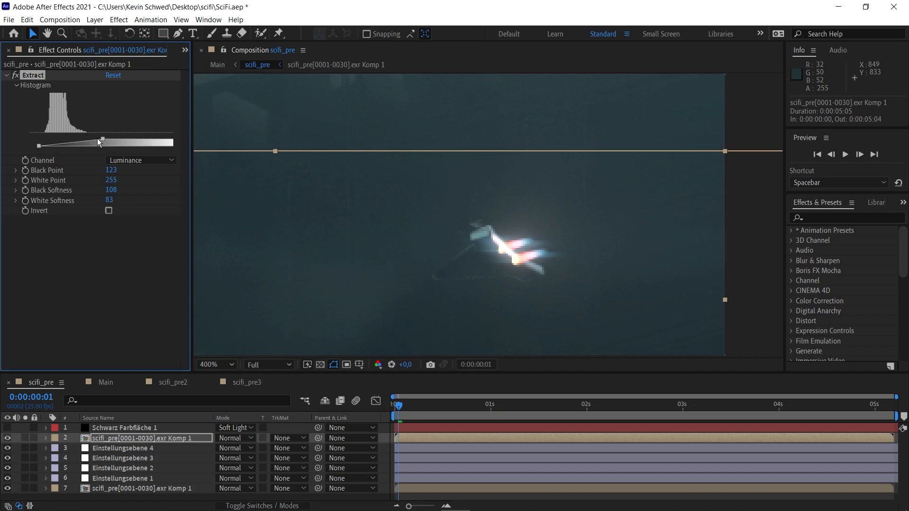
mouse_move(102, 140)
mouse_down()
mouse_move(92, 139)
mouse_move(106, 139)
mouse_up()
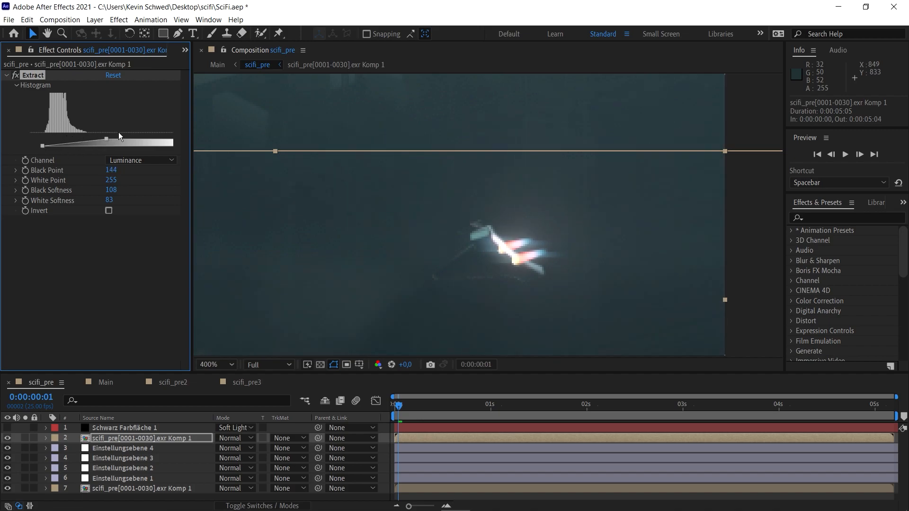
Step: Compare the spaceship's lights with the extracted footage layer off and on
click(9, 438)
click(8, 438)
click(7, 438)
click(8, 438)
Step: Make the Schwarz Farbfläche 1 solid visible, comparing the image with it on and off, and show its Fractal Noise settings
click(6, 428)
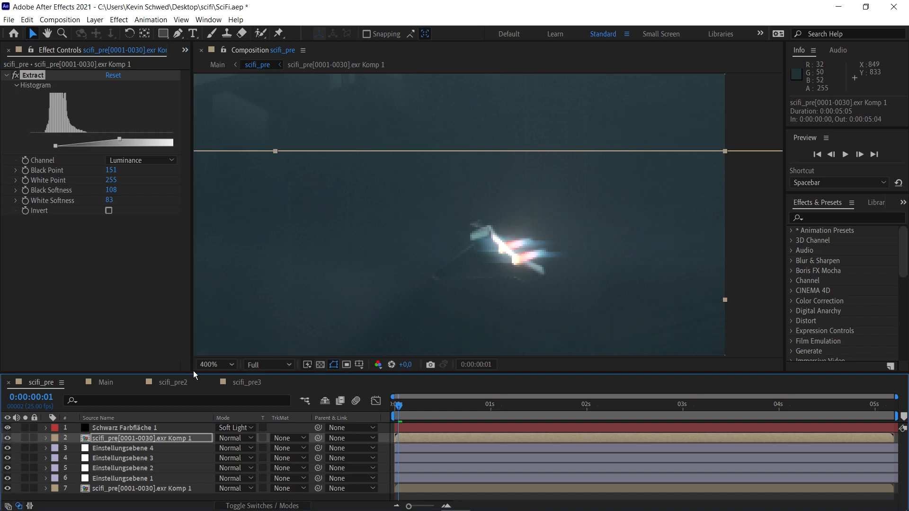
scroll(391, 295, down, 2)
click(652, 288)
middle_drag(372, 352, 398, 330)
click(7, 428)
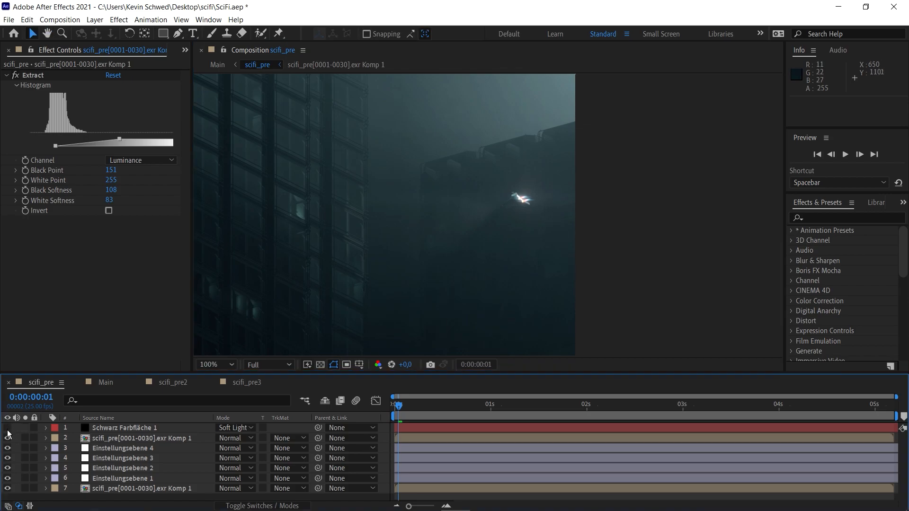
click(107, 428)
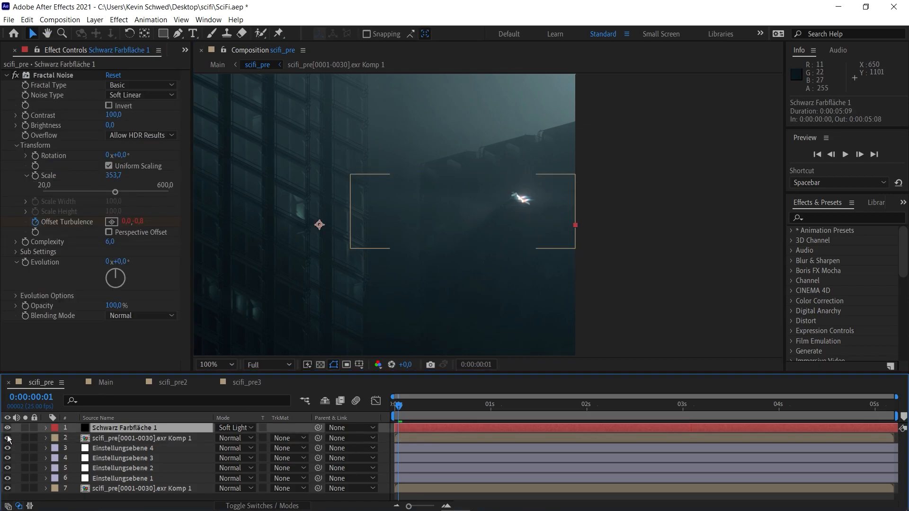
Step: Hide all layers beneath Schwarz Farbfläche 1 to isolate the noise solid
click(114, 440)
shift+click(115, 489)
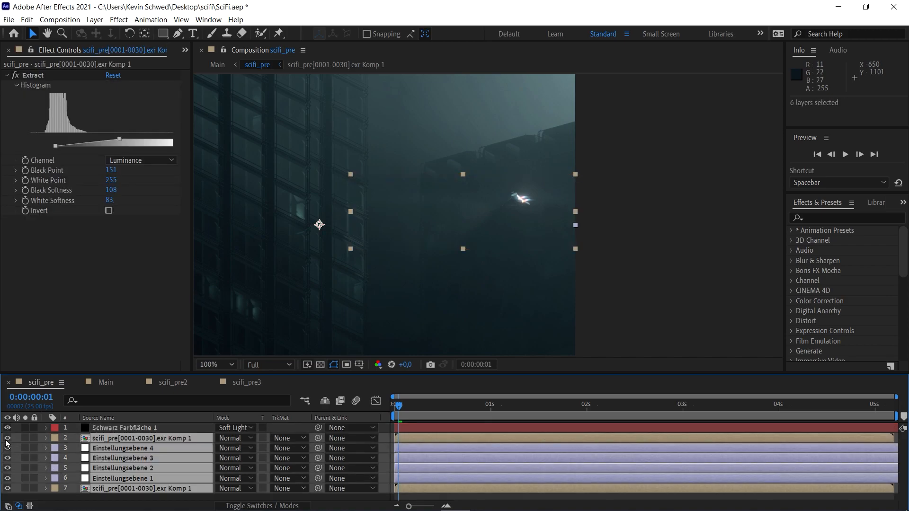
click(7, 438)
click(49, 430)
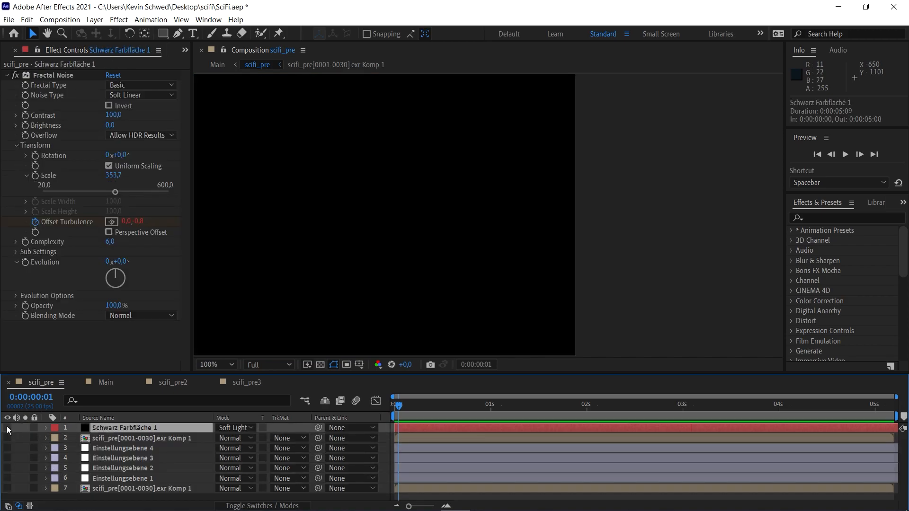
Step: Set the noise solid to Normal mode at 100% opacity, and examine how the fractal noise moves over time
click(234, 428)
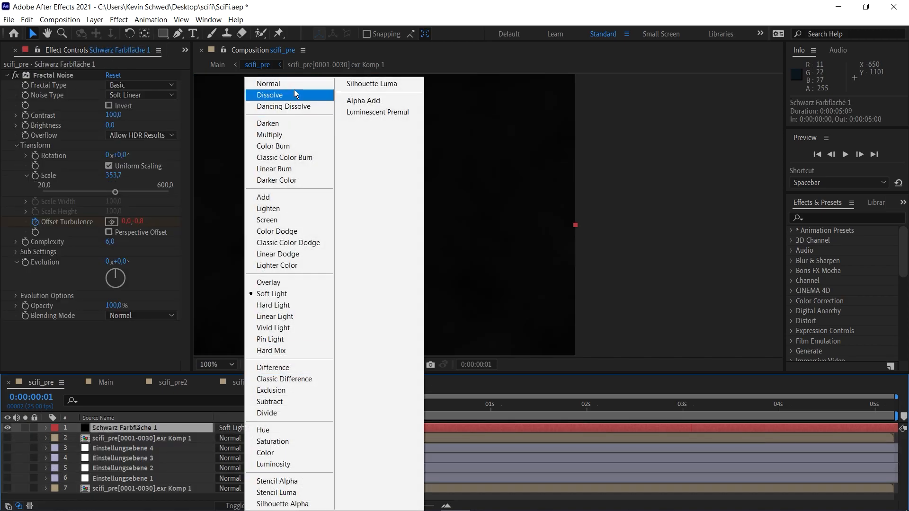
click(274, 84)
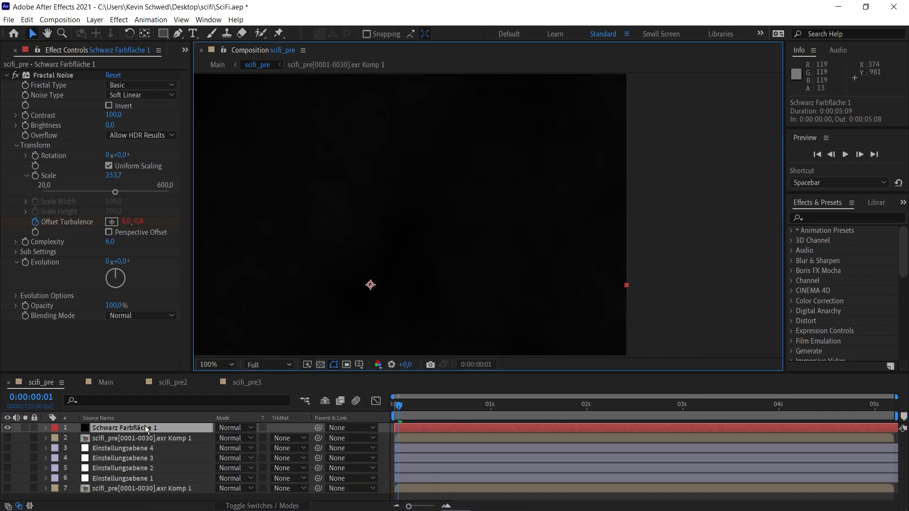
key(t)
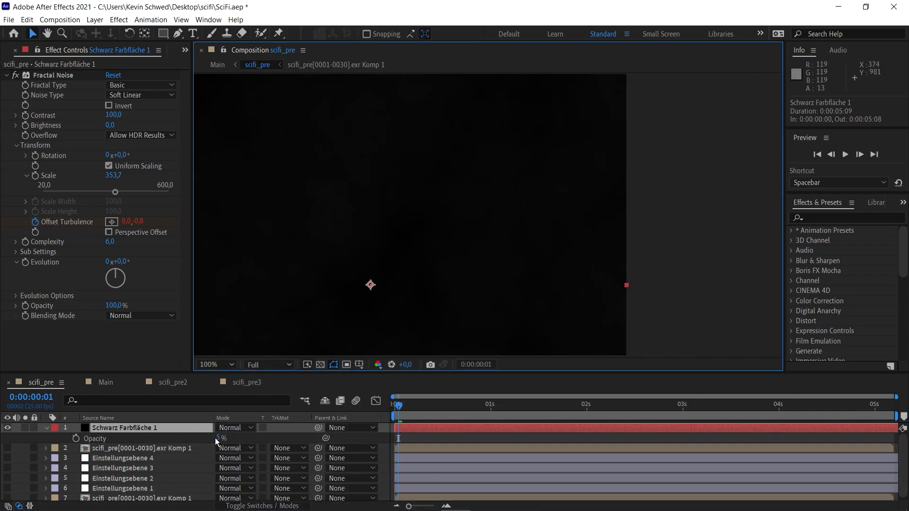
scroll(482, 304, down, 2)
drag(410, 412, 767, 404)
click(425, 405)
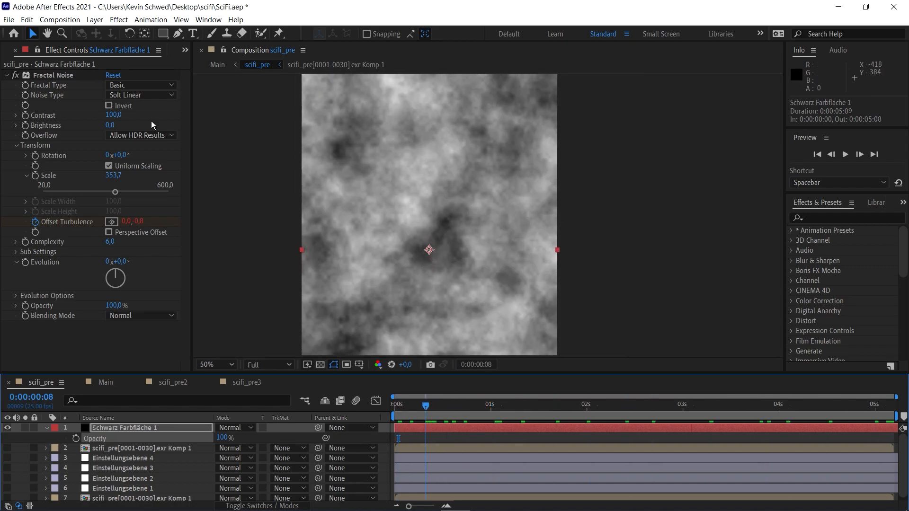
click(48, 75)
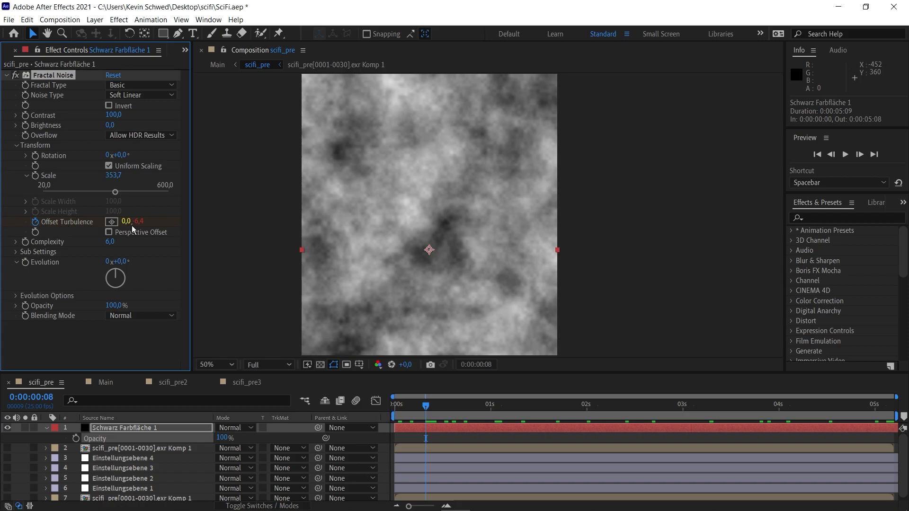
Step: Set the noise solid to Soft Light mode at 5% opacity, and show the hidden layers beneath it again
click(218, 430)
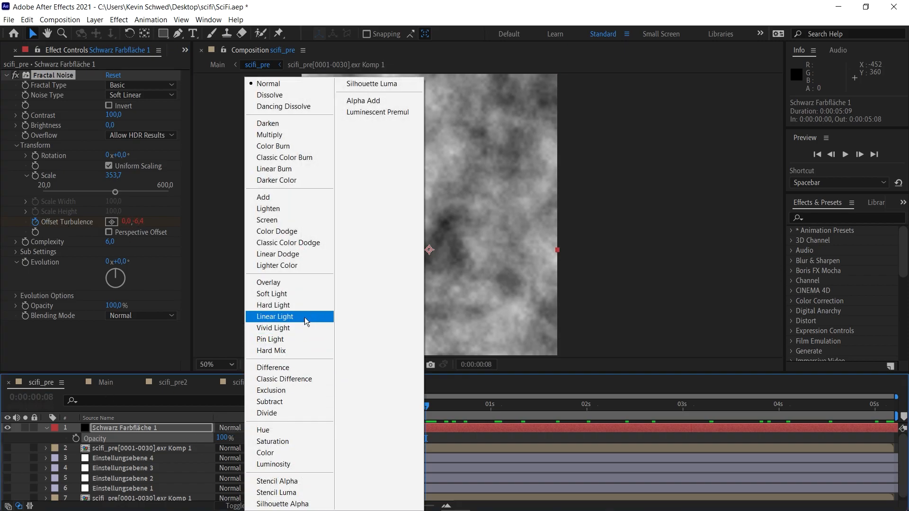
click(284, 297)
click(225, 444)
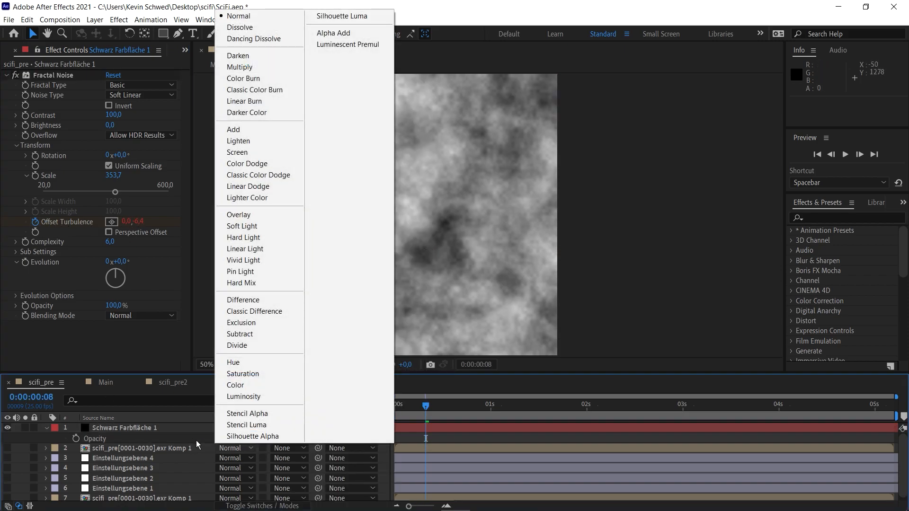
click(203, 441)
click(225, 438)
text(5)
key(Return)
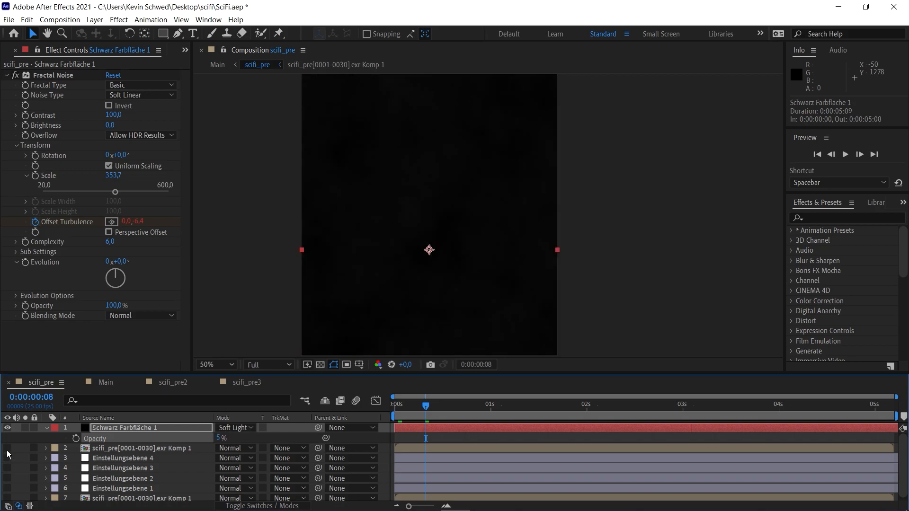
drag(7, 448, 7, 495)
drag(437, 404, 636, 409)
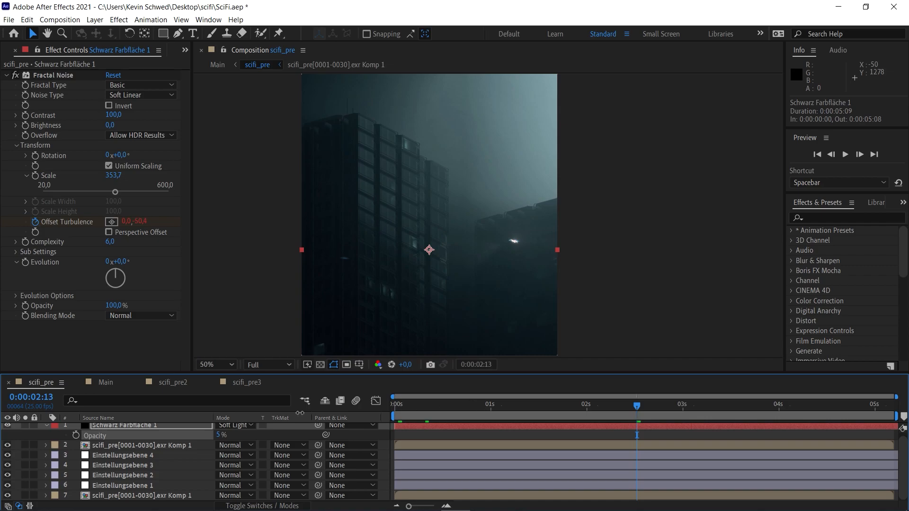
Step: Examine the scifi_pre2 composition, including its Fractal Noise solid and the effects on its adjustment layers
click(173, 382)
click(123, 469)
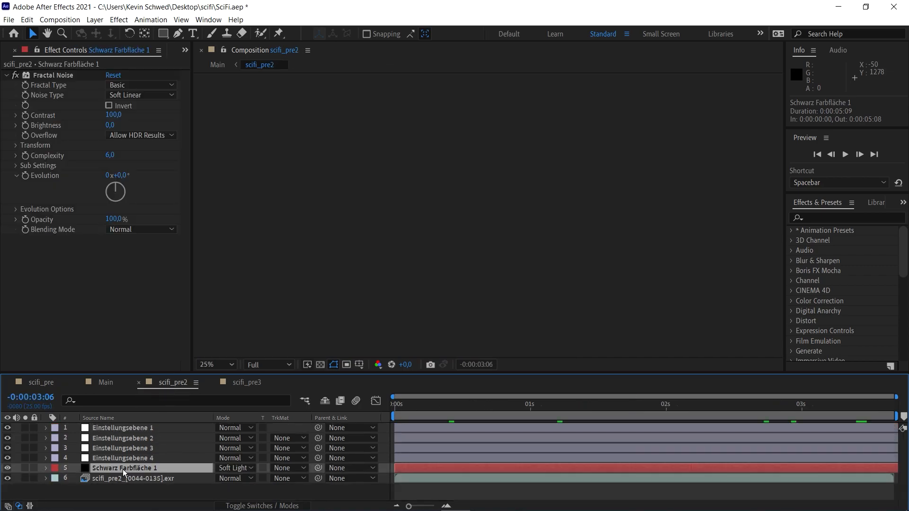
drag(447, 410, 508, 402)
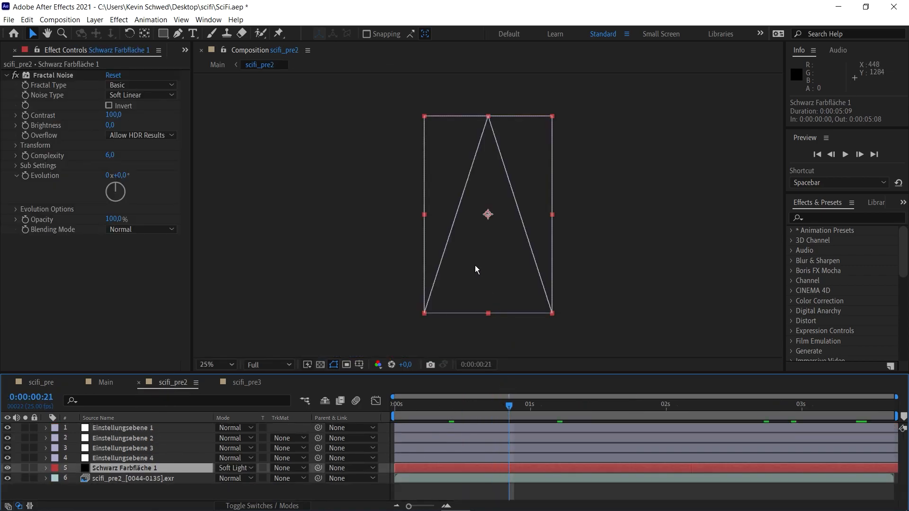
scroll(453, 257, up, 2)
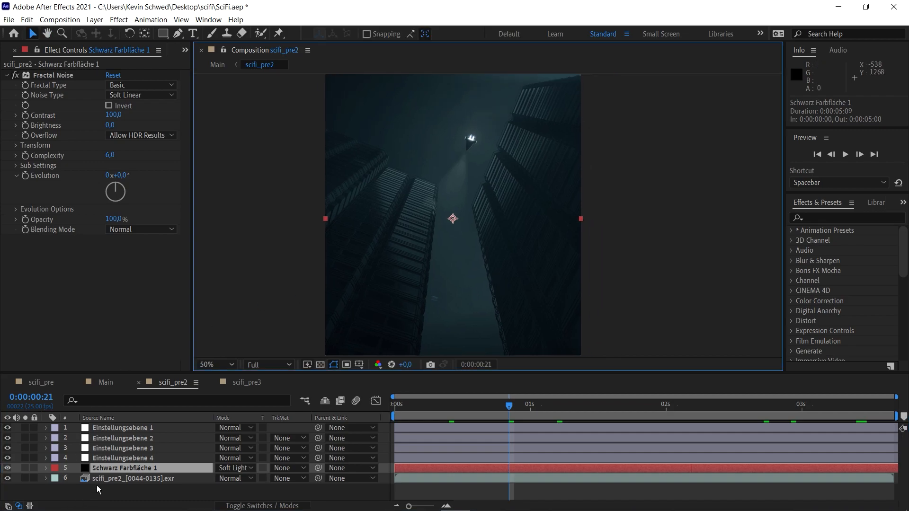
click(58, 75)
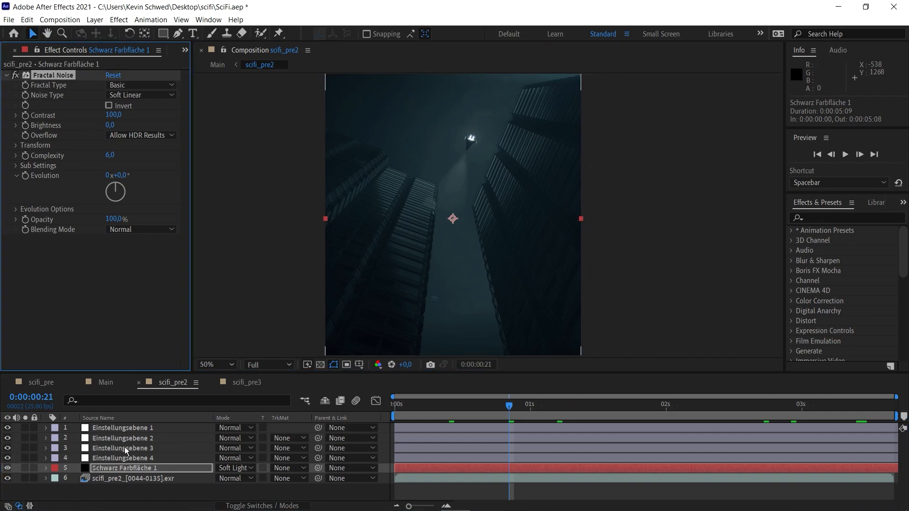
click(115, 458)
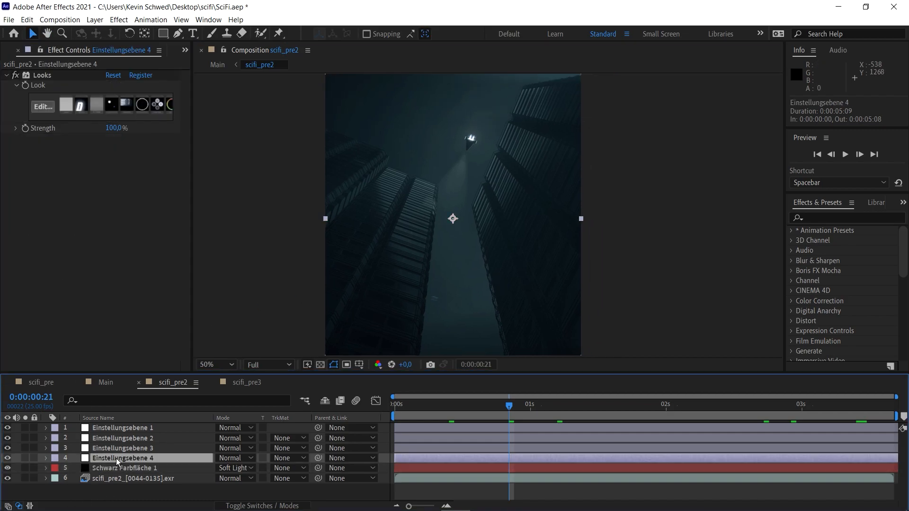
click(141, 442)
click(127, 429)
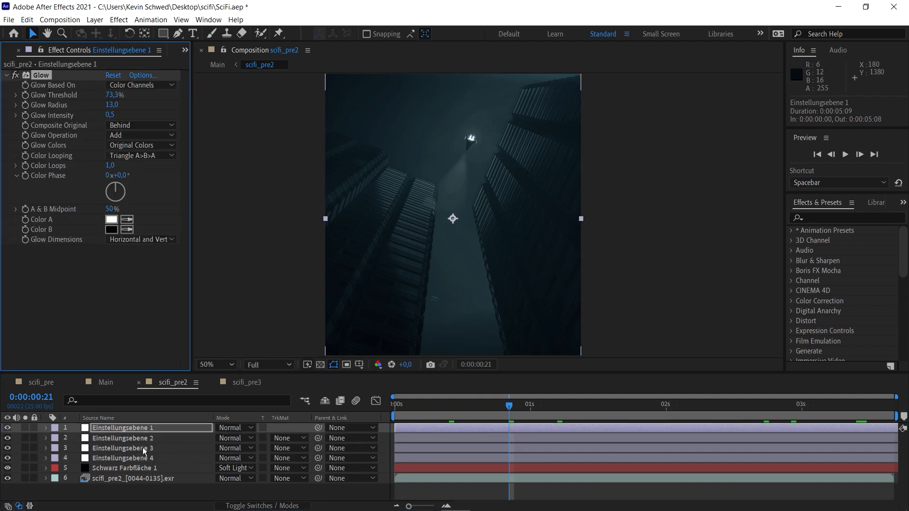
Step: Examine the scifi_pre3 composition at several frames, including the effects on its adjustment layers and noise solid
click(250, 384)
drag(424, 407, 627, 407)
click(128, 457)
click(116, 449)
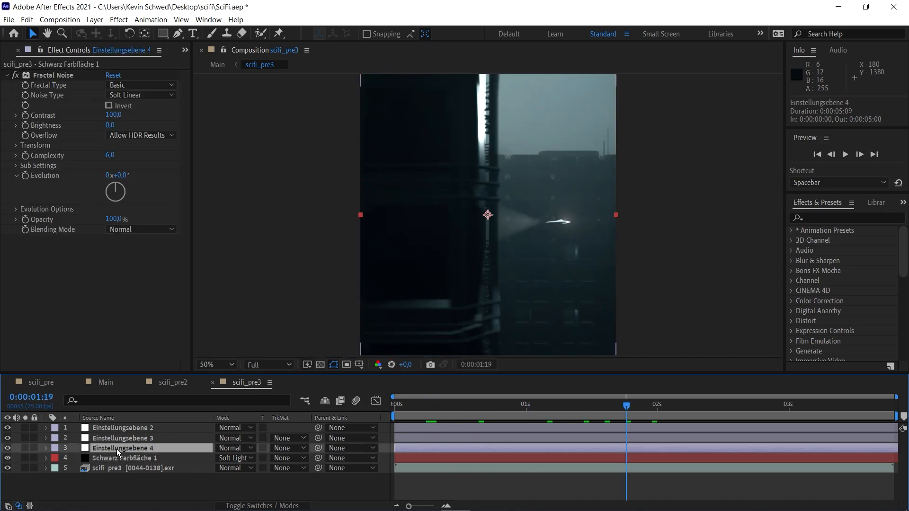
click(121, 438)
click(124, 429)
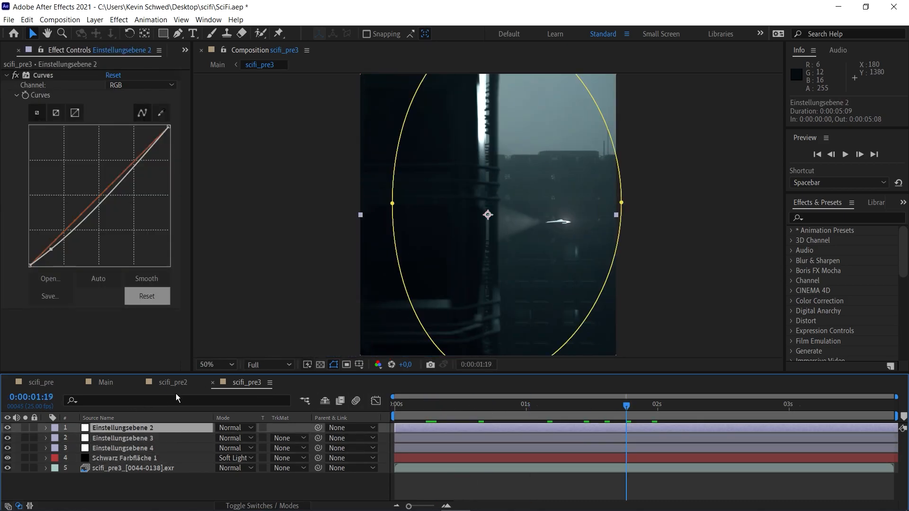
click(167, 458)
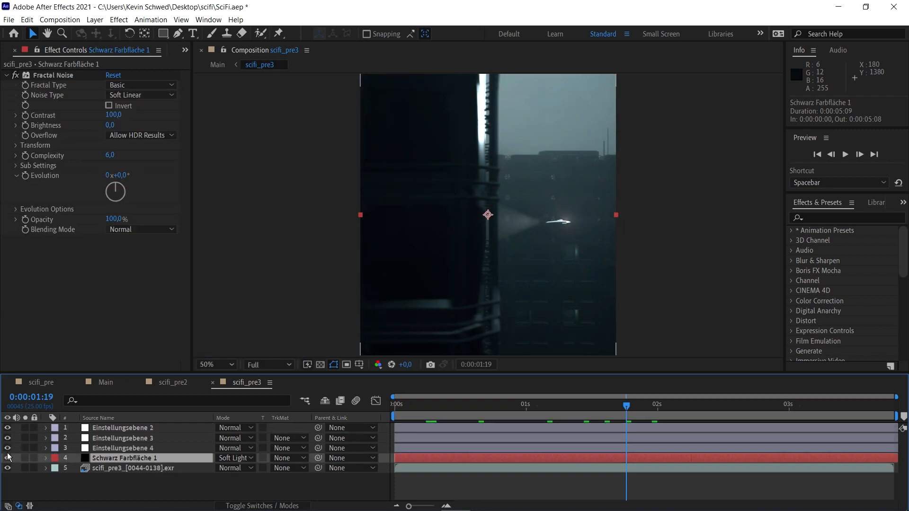
drag(555, 401, 500, 405)
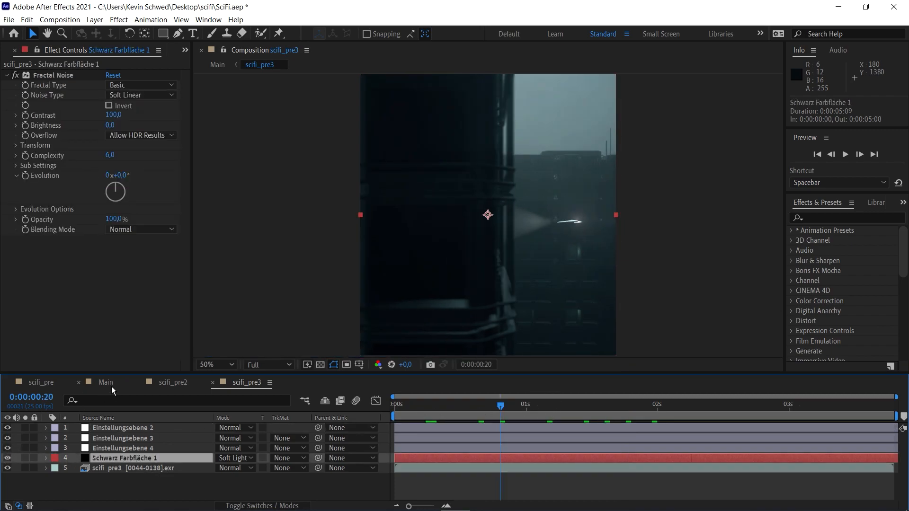
Step: Open the Main composition and scrub through the sequence of the three shots
click(106, 383)
click(435, 405)
drag(486, 411, 727, 408)
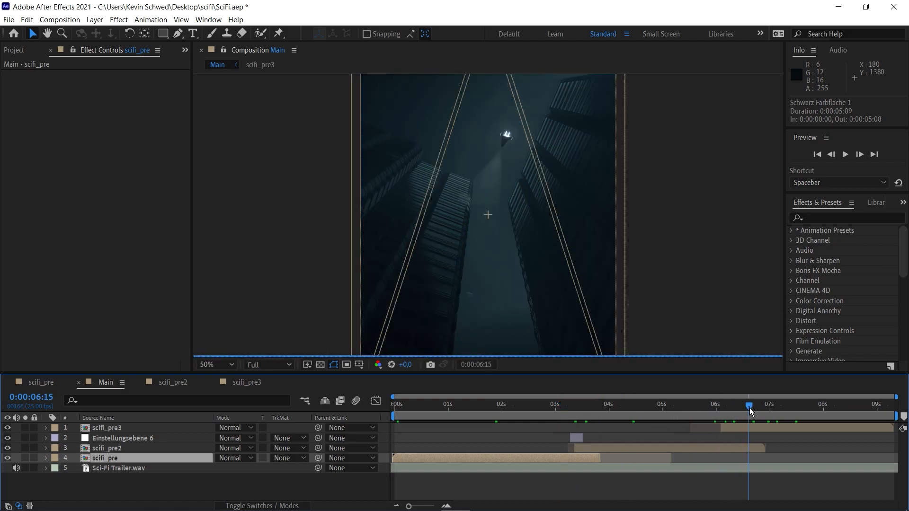
click(749, 407)
click(570, 410)
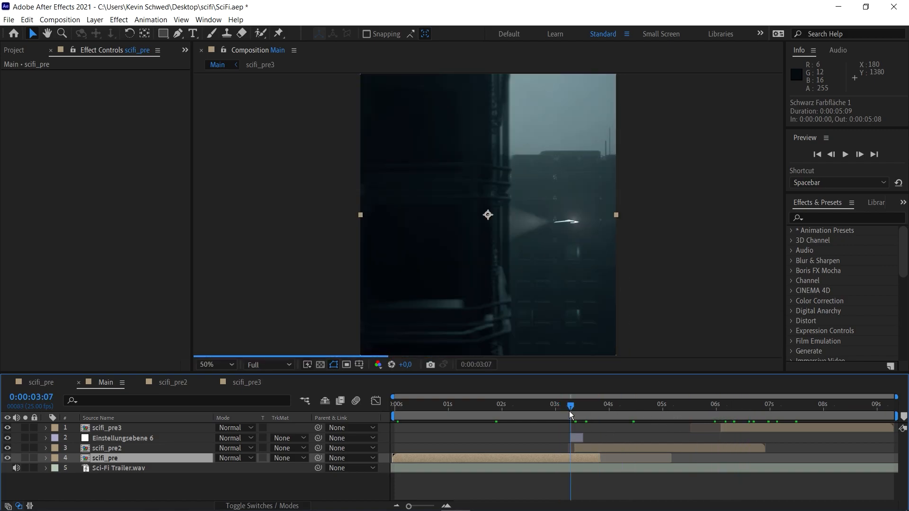
Step: Set the preview resolution to Quarter and play the transition from scifi_pre to scifi_pre2
click(270, 365)
click(267, 432)
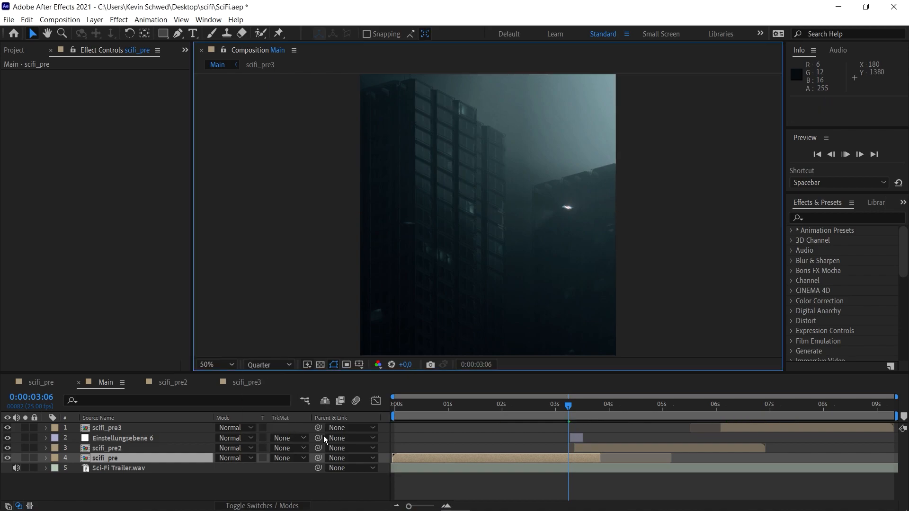
key(space)
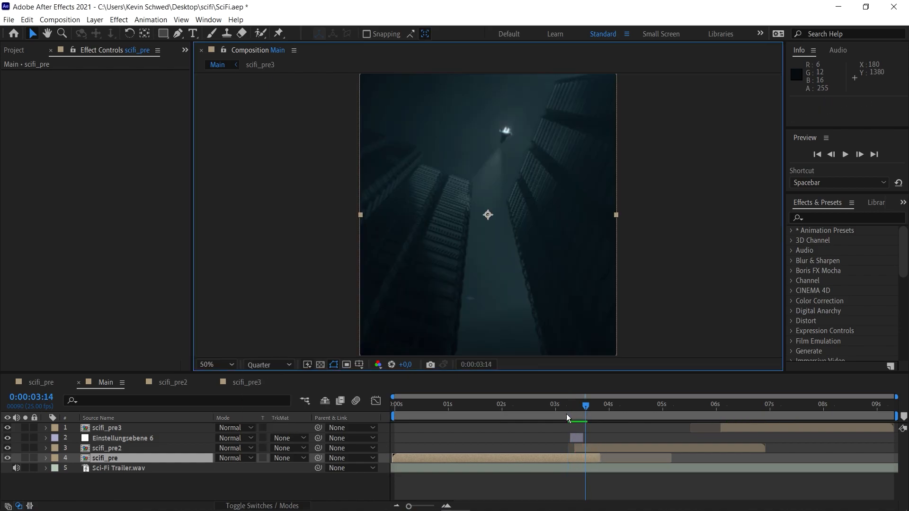
click(568, 412)
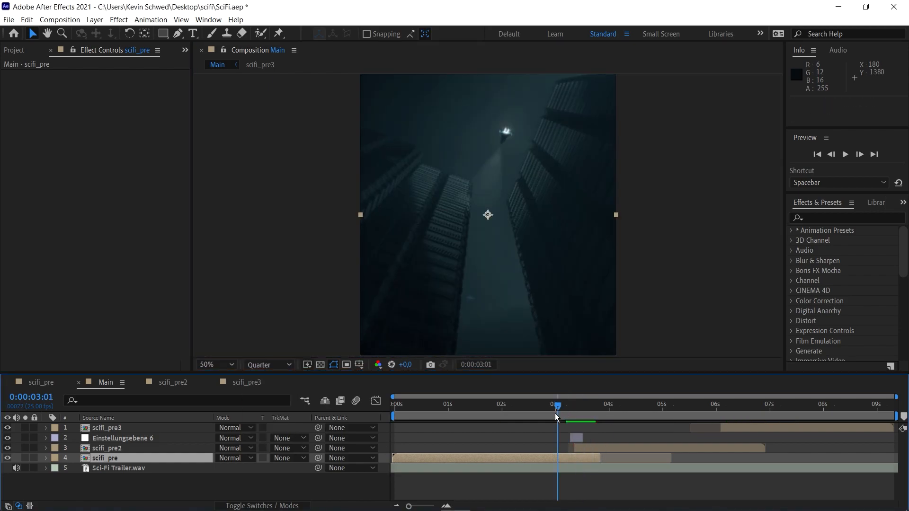
Step: Step through the first transition again and examine the animated Glow settings on Einstellungsebene 6
click(555, 413)
click(564, 414)
drag(576, 411, 568, 408)
click(577, 438)
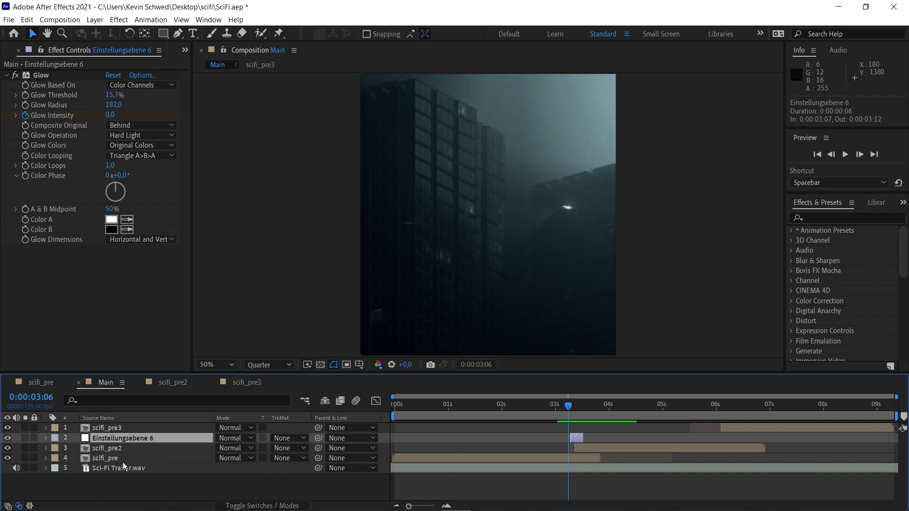
click(38, 85)
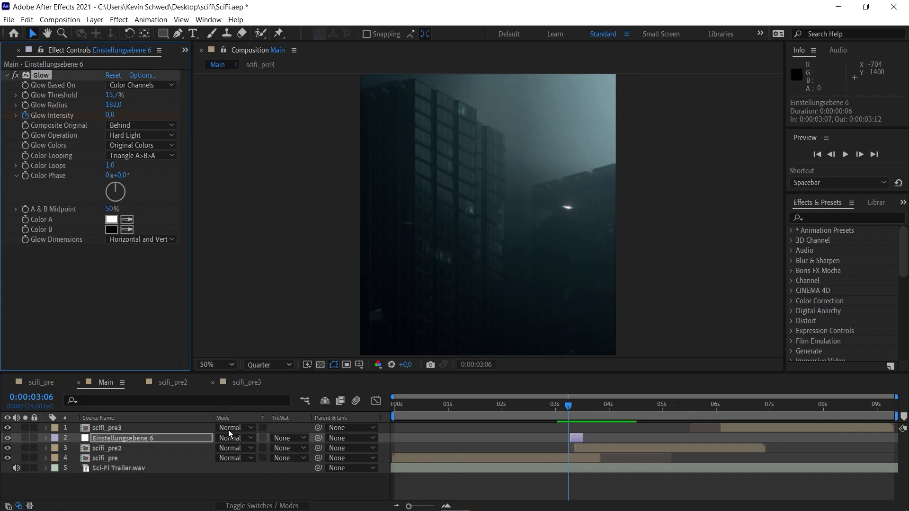
Step: Hide the scifi_pre, scifi_pre2 and scifi_pre3 layers in turn to compare the shots, and show them all again
click(7, 448)
click(8, 457)
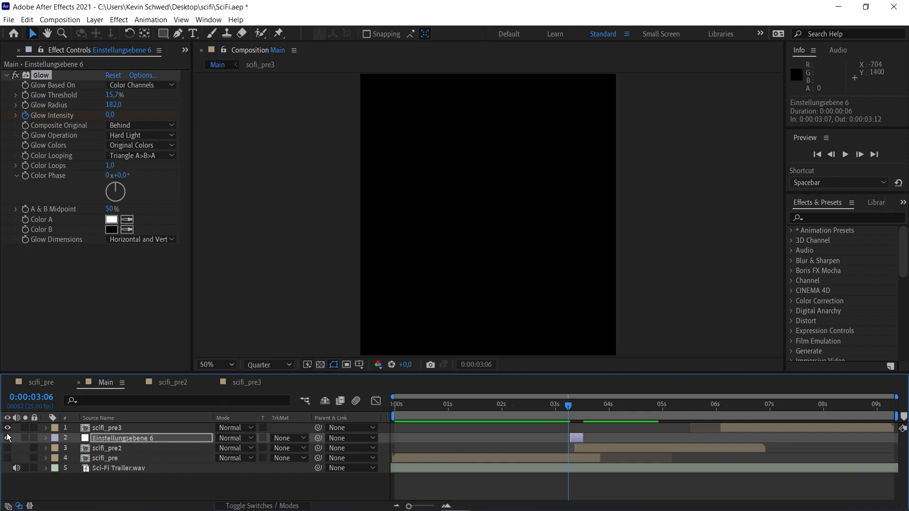
click(7, 447)
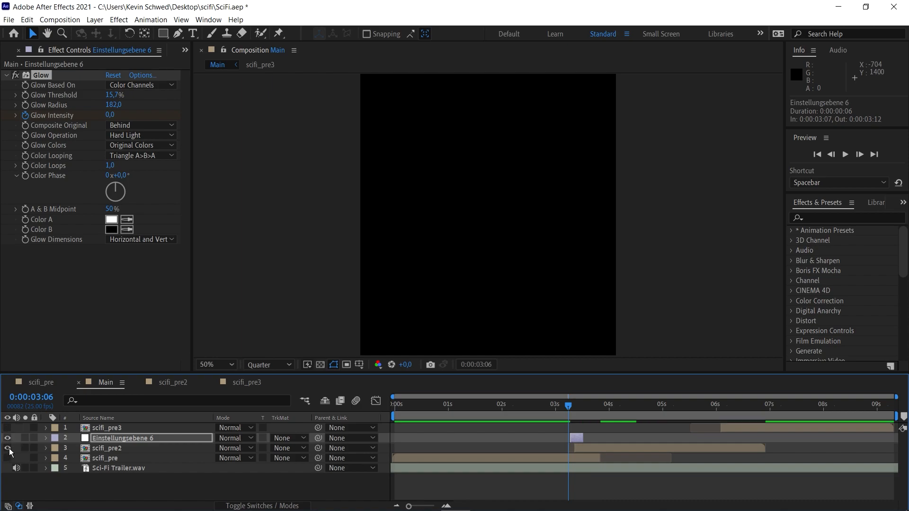
click(7, 428)
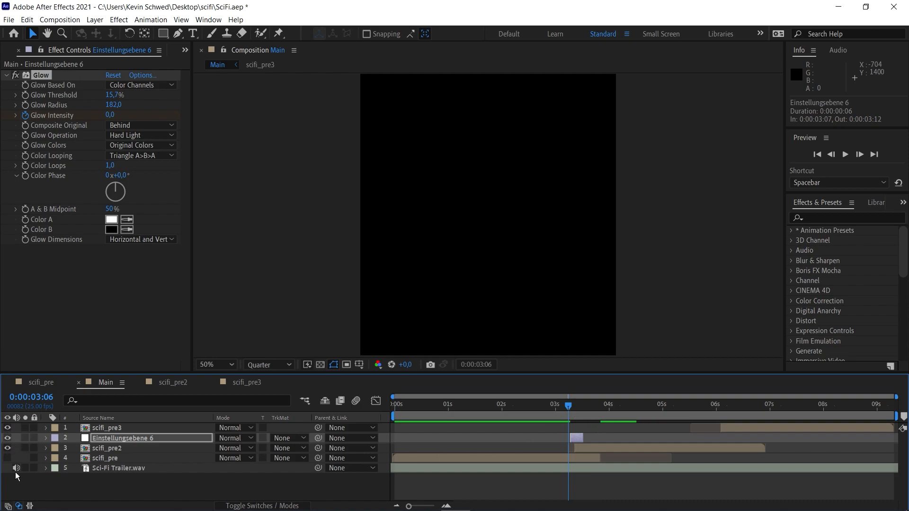
click(7, 458)
Step: Compare Einstellungsebene 6's Glow off and on at 0:00:03:09, and set its Threshold to 16,5% and Radius to 160
drag(567, 408, 574, 405)
scroll(524, 213, down, 2)
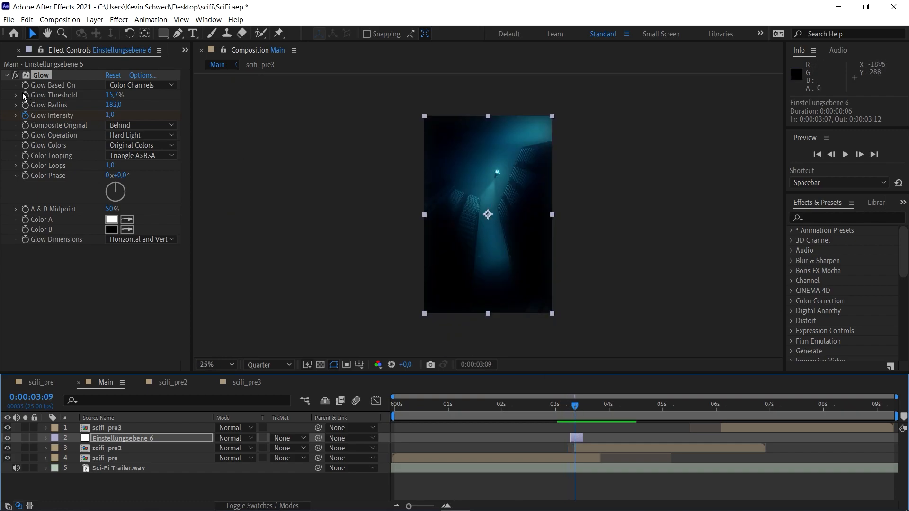
click(15, 75)
click(15, 75)
scroll(504, 240, up, 2)
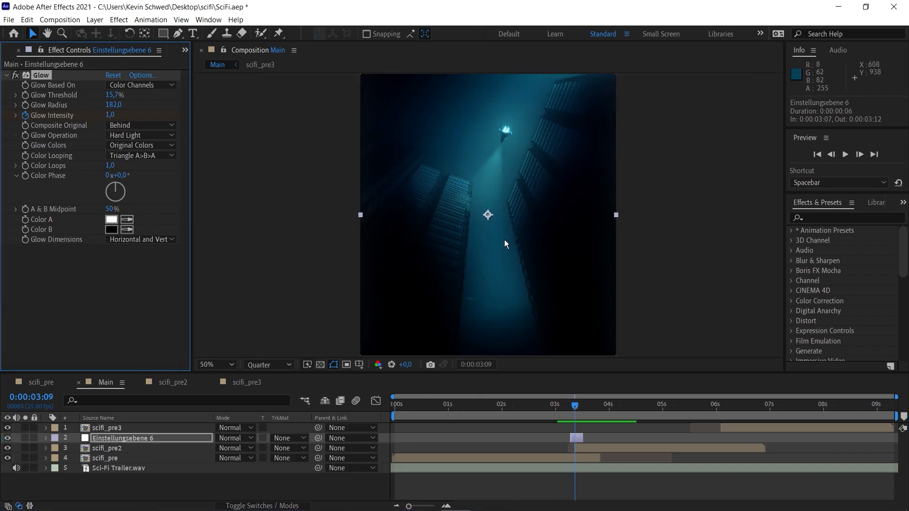
drag(114, 95, 106, 105)
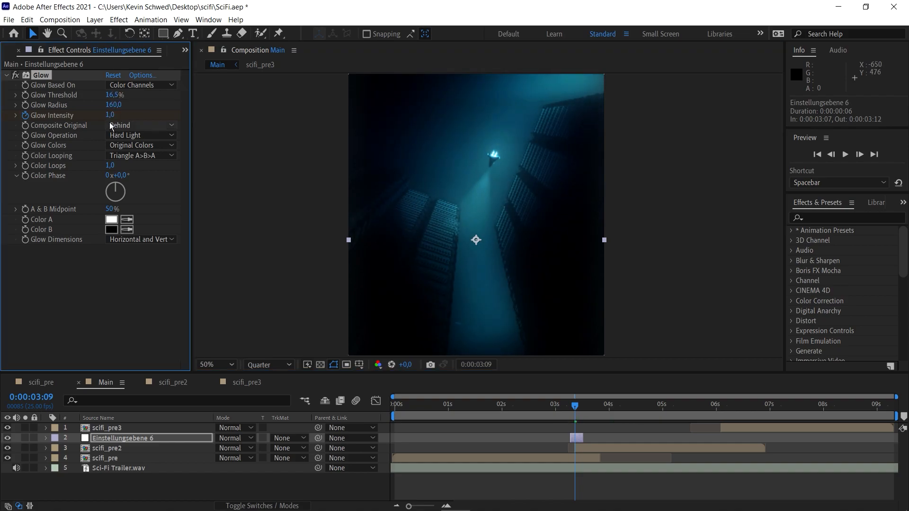
Step: Reveal the Glow Intensity keyframes on Einstellungsebene 6, step through them between 0:00:03:07 and 0:00:03:11, and examine the layer's blending mode options
key(u)
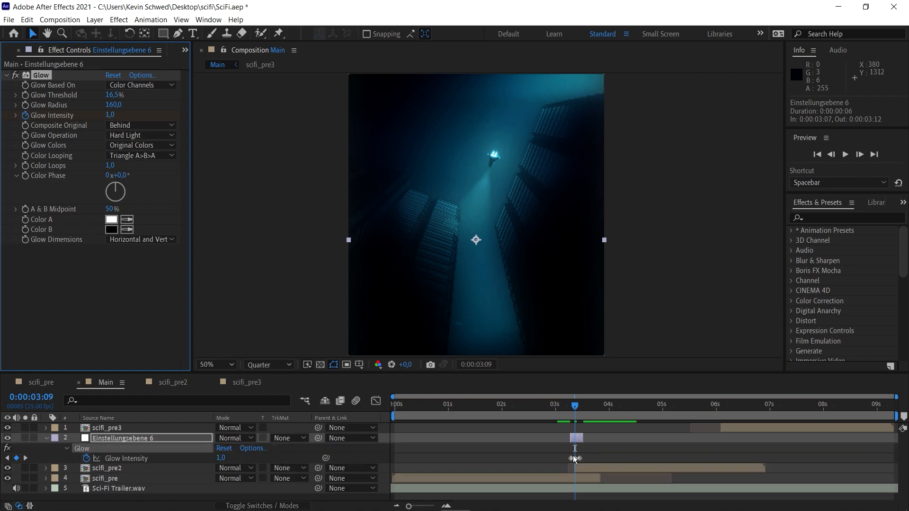
alt+scroll(594, 461, up, 5)
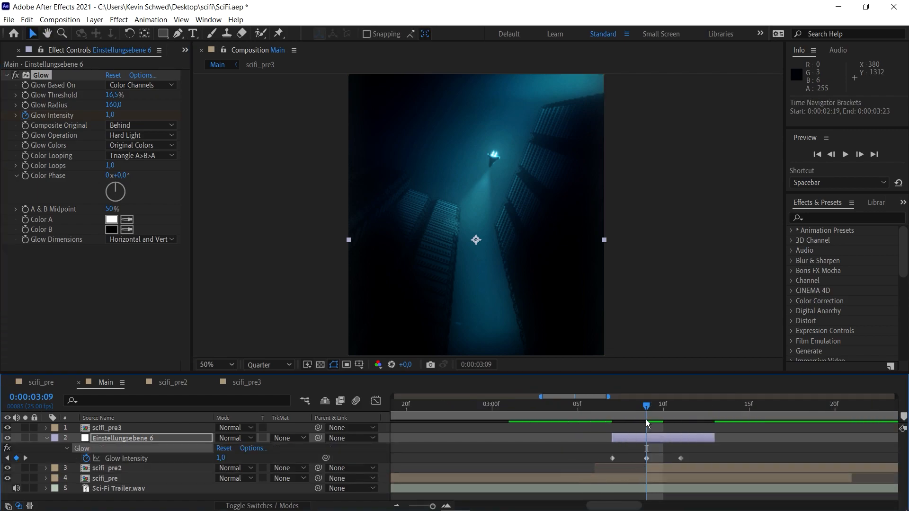
click(622, 408)
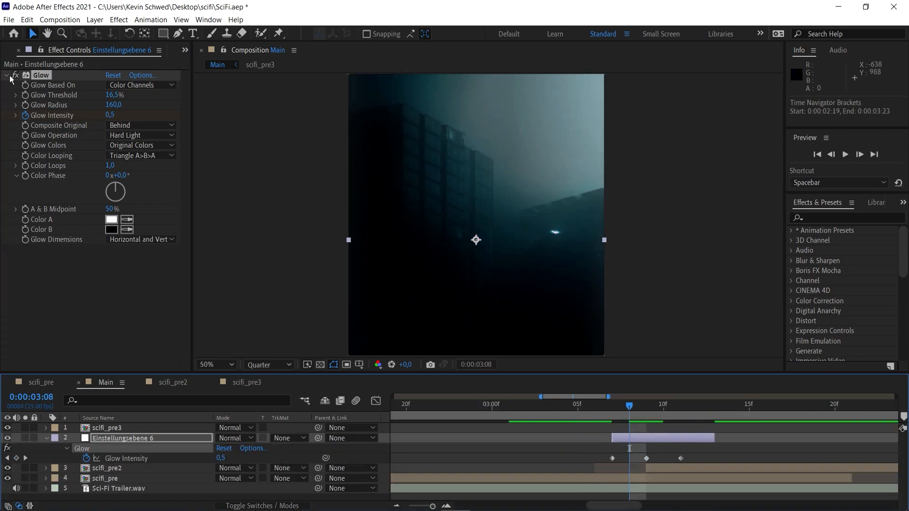
click(612, 408)
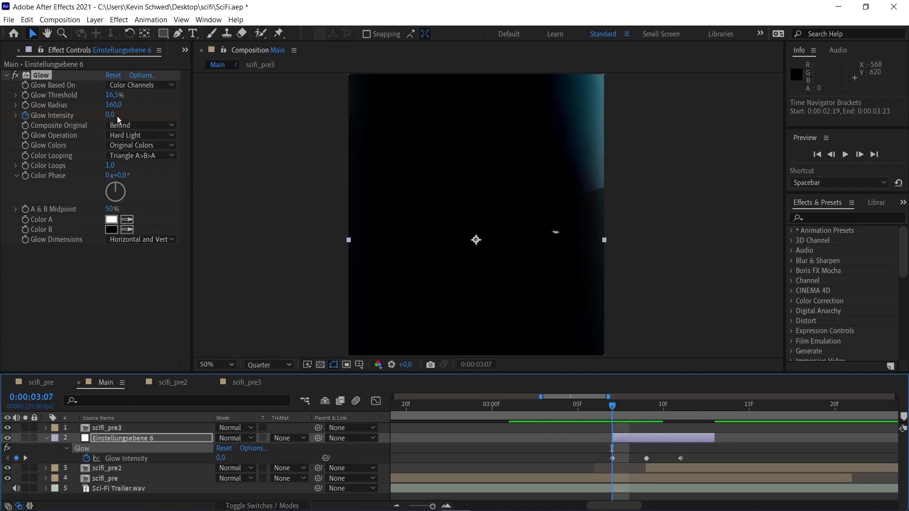
click(646, 406)
click(675, 407)
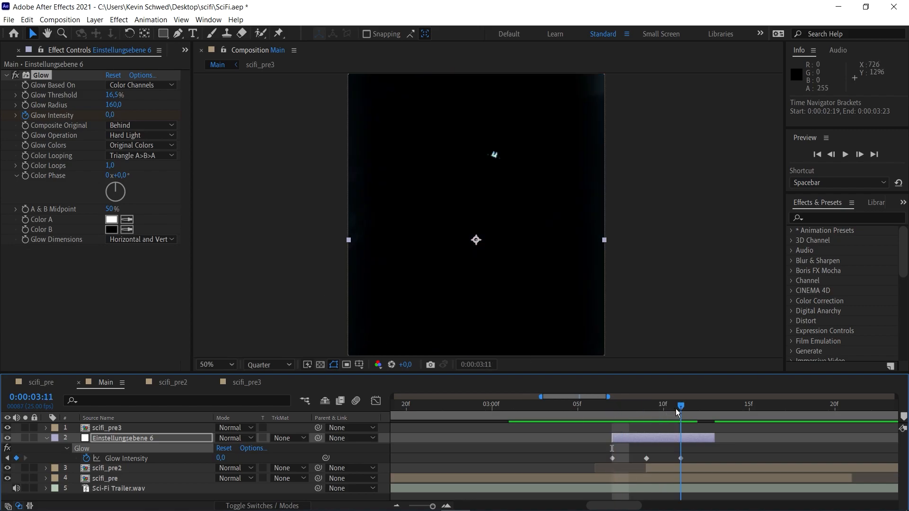
click(170, 442)
click(249, 438)
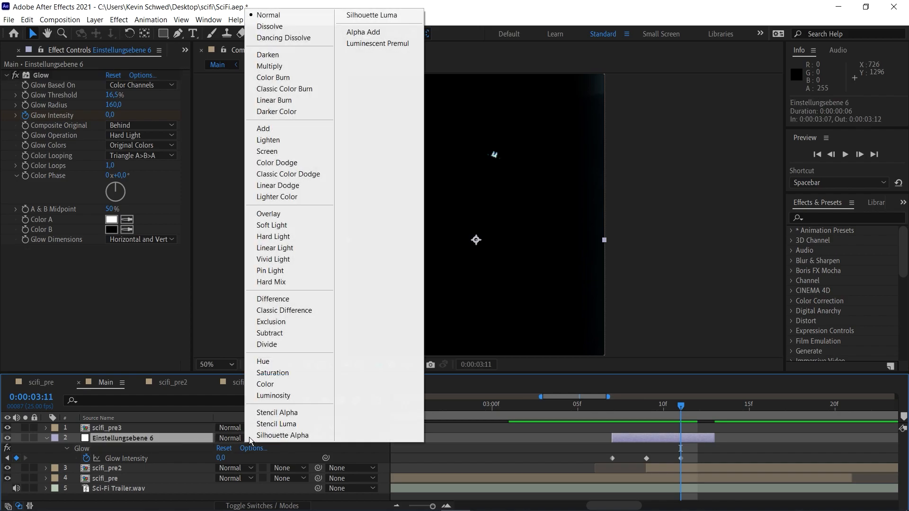
click(150, 438)
Step: Play the first transition from 0:00:03:04, and return to the start of the Main composition
drag(719, 408, 482, 411)
key(space)
key(space)
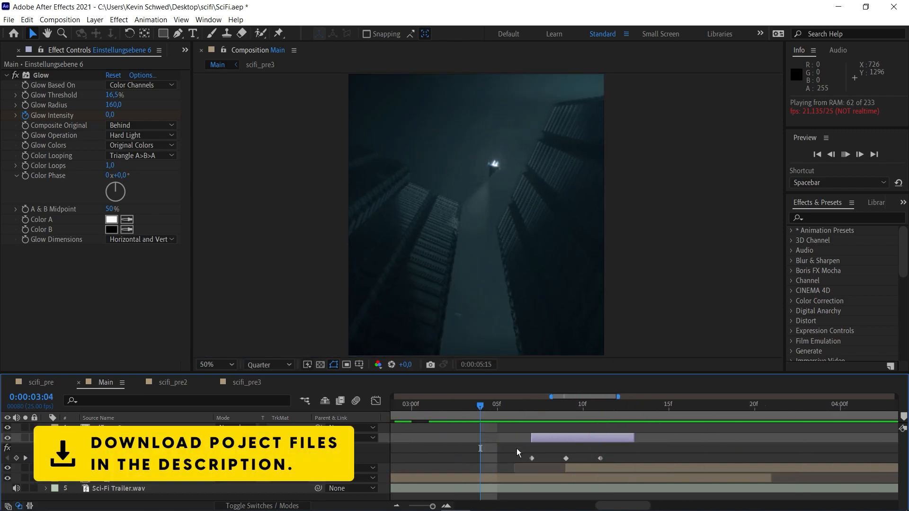
key(space)
alt+scroll(516, 447, down, 4)
drag(475, 406, 336, 429)
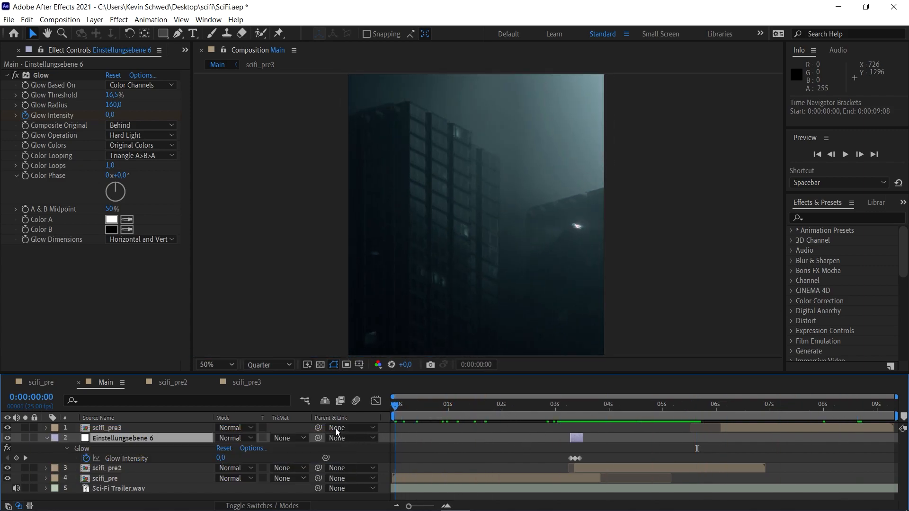